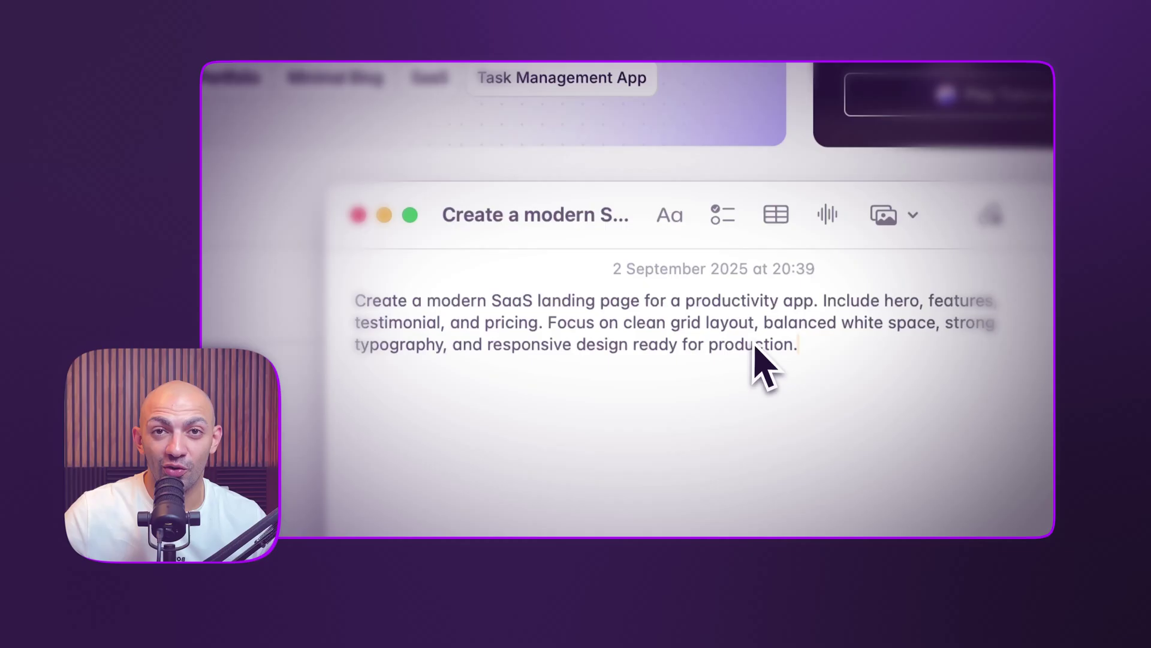
# - Select and copy the full SaaS landing page prompt from the Notes note positioned over the browser
pyautogui.click(791, 345)
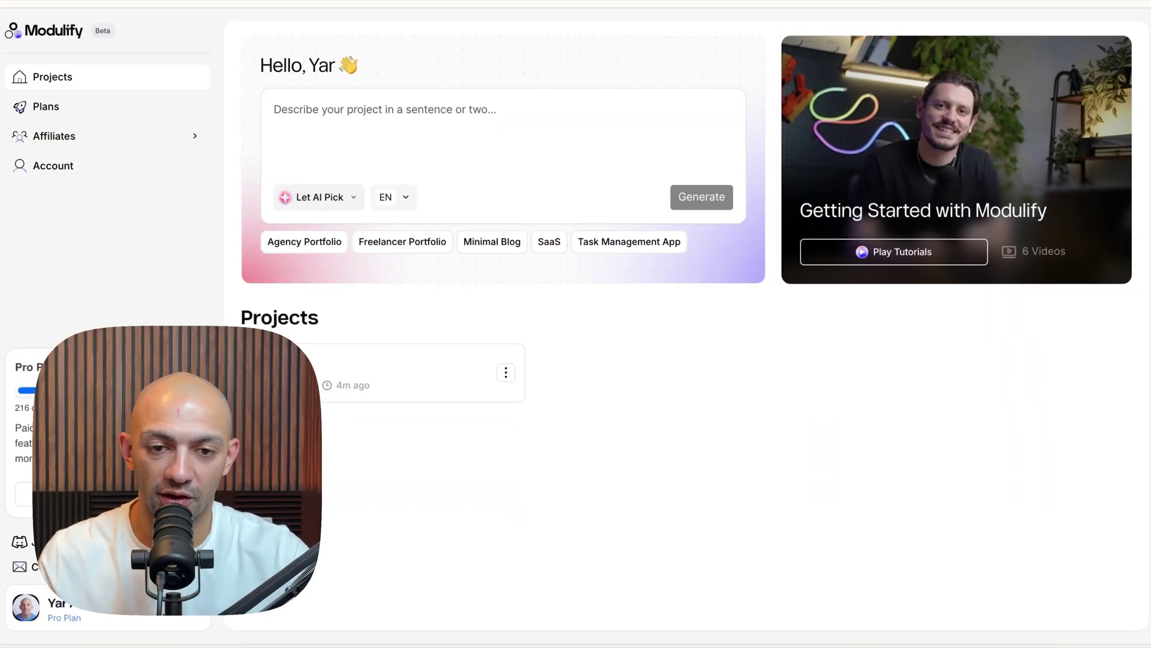
pyautogui.moveTo(997, 311); pyautogui.dragTo(705, 321)
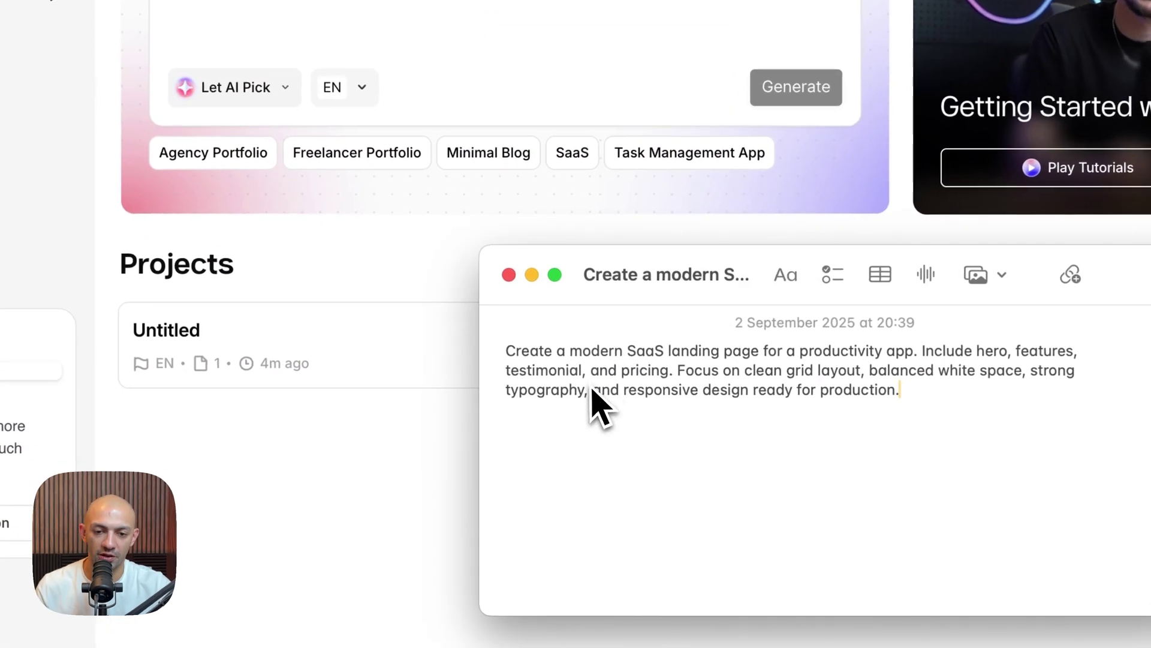
pyautogui.press('super+a')
pyautogui.press('super+c')
pyautogui.click(727, 389)
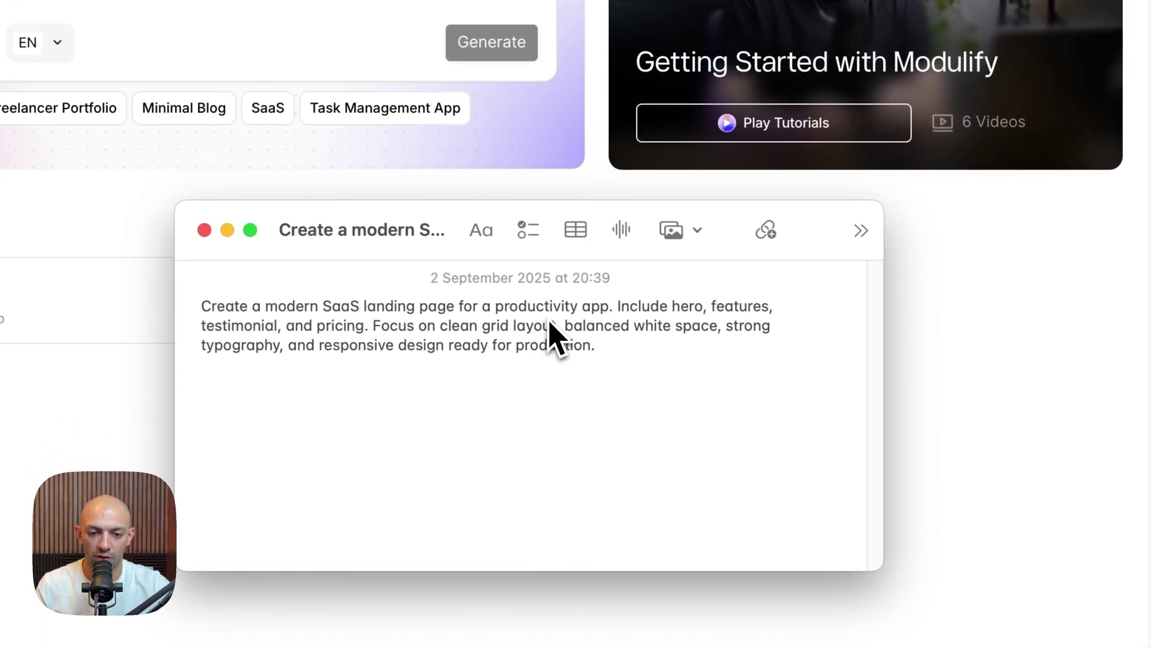
pyautogui.press('super+a')
# - Paste the prompt into the Modulify project description and confirm Let AI Pick in the Styles dialog
pyautogui.click(897, 382)
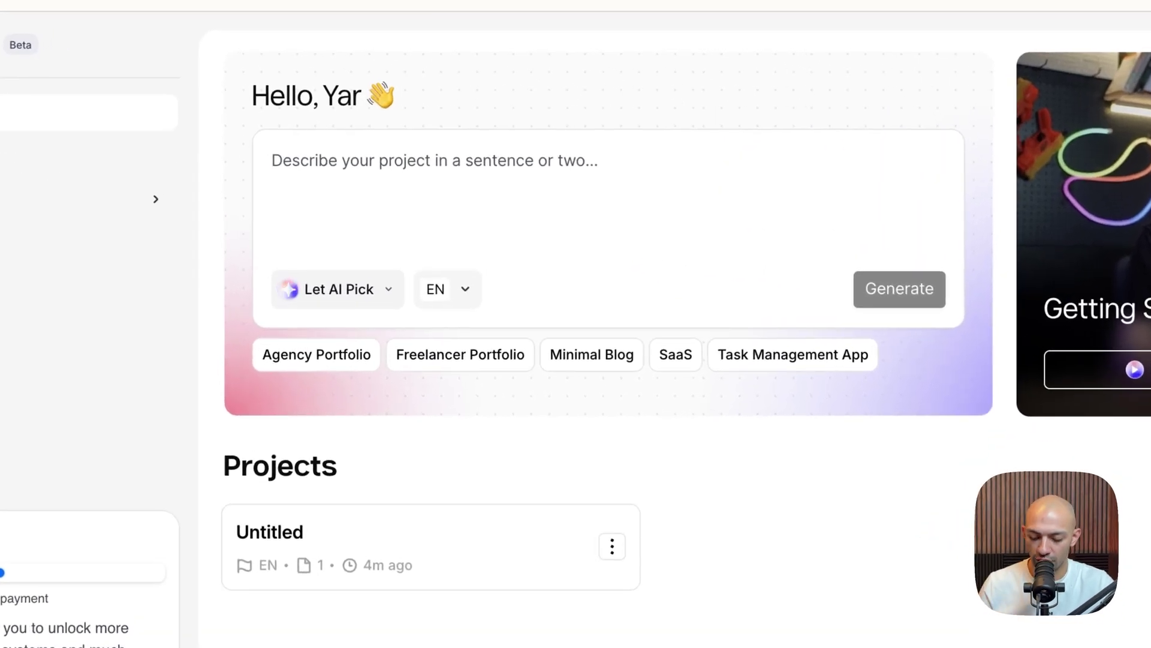
pyautogui.hotkey('ctrl', 'v')
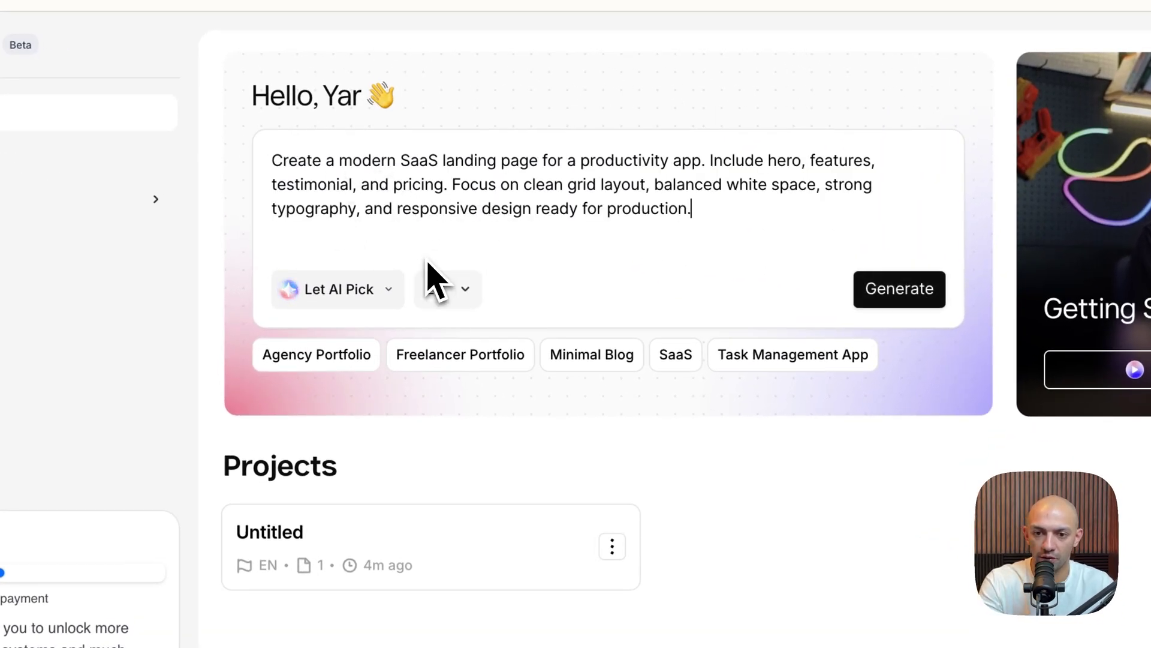
pyautogui.click(351, 297)
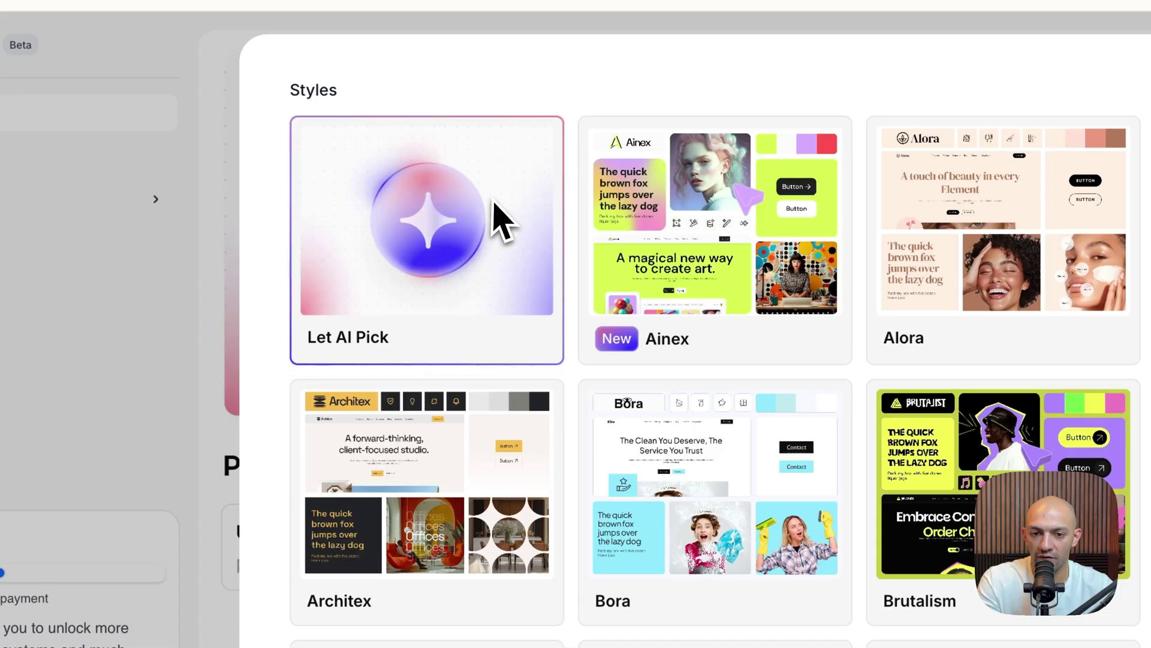
pyautogui.scroll(-3, 633, 356)
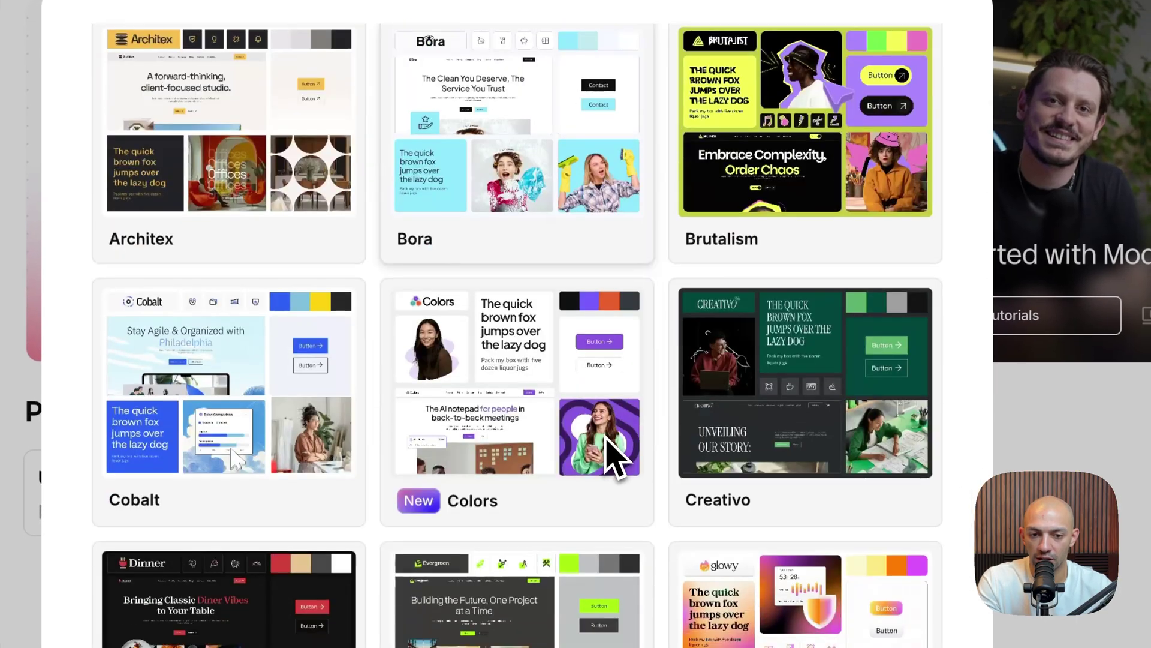
pyautogui.scroll(-1, 505, 468)
pyautogui.scroll(-10, 474, 486)
pyautogui.scroll(3, 531, 432)
pyautogui.scroll(4, 514, 292)
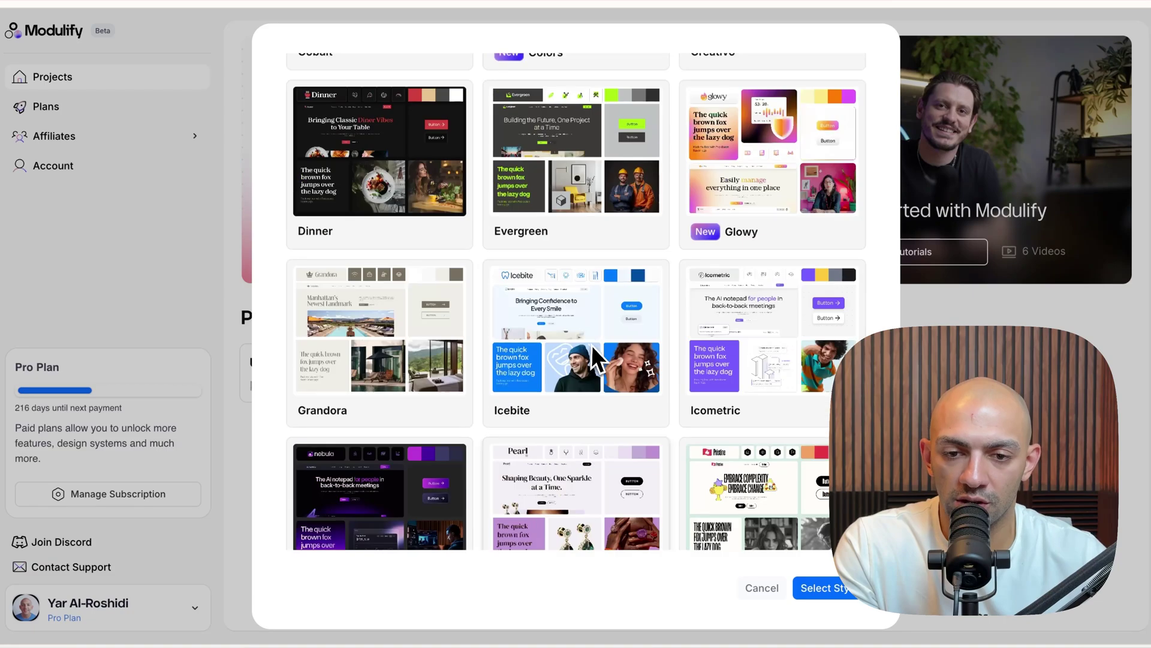
pyautogui.scroll(4, 626, 258)
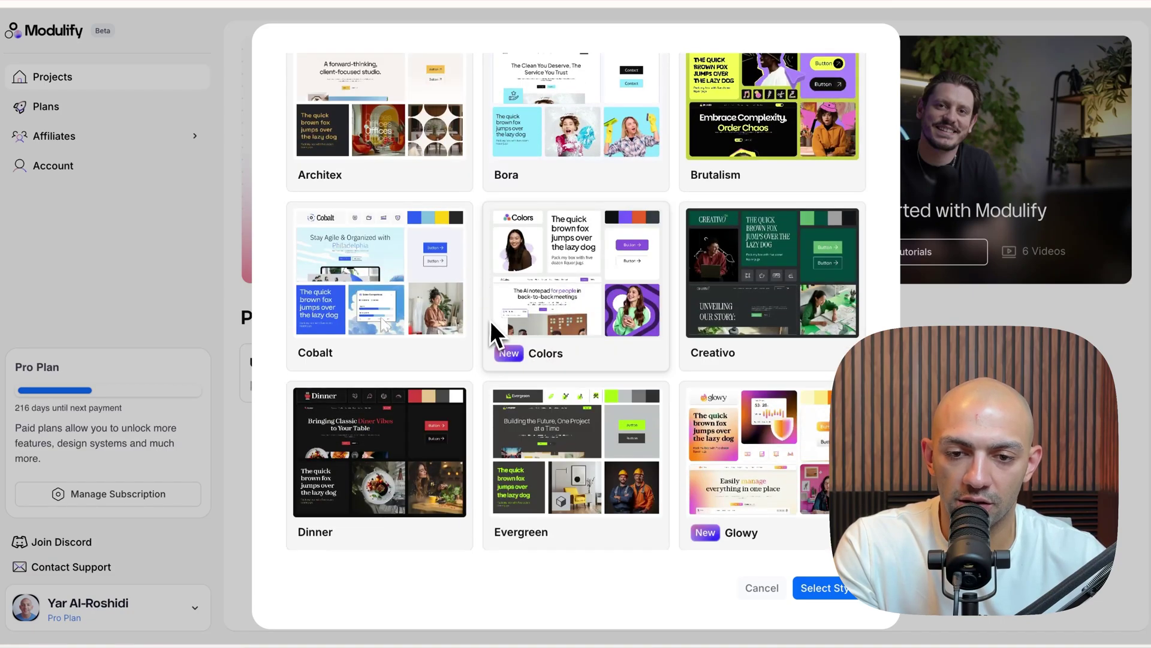
pyautogui.scroll(4, 540, 360)
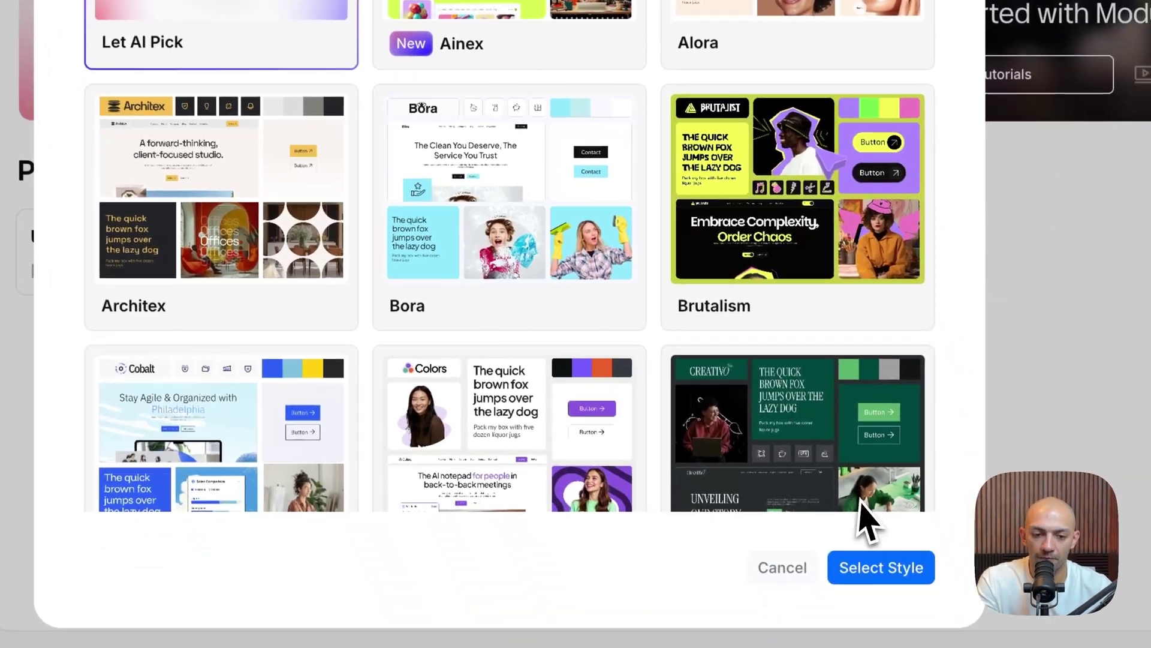
pyautogui.click(826, 587)
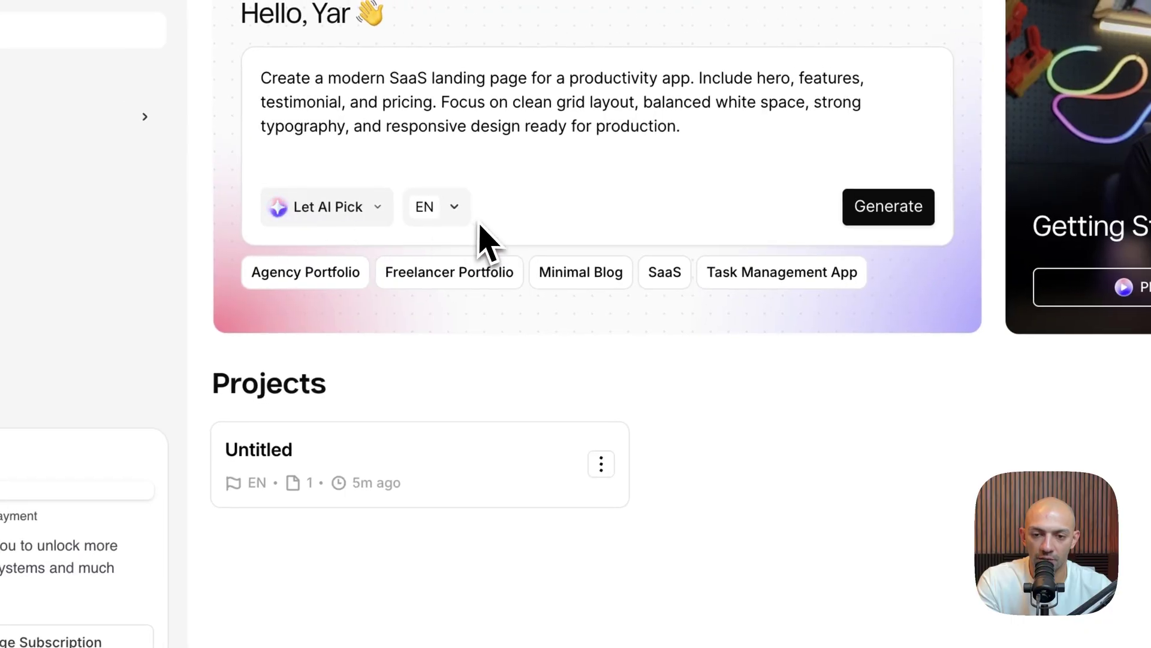
# - Check the site language list and keep English selected
pyautogui.click(455, 209)
pyautogui.click(495, 194)
pyautogui.click(459, 212)
pyautogui.click(574, 190)
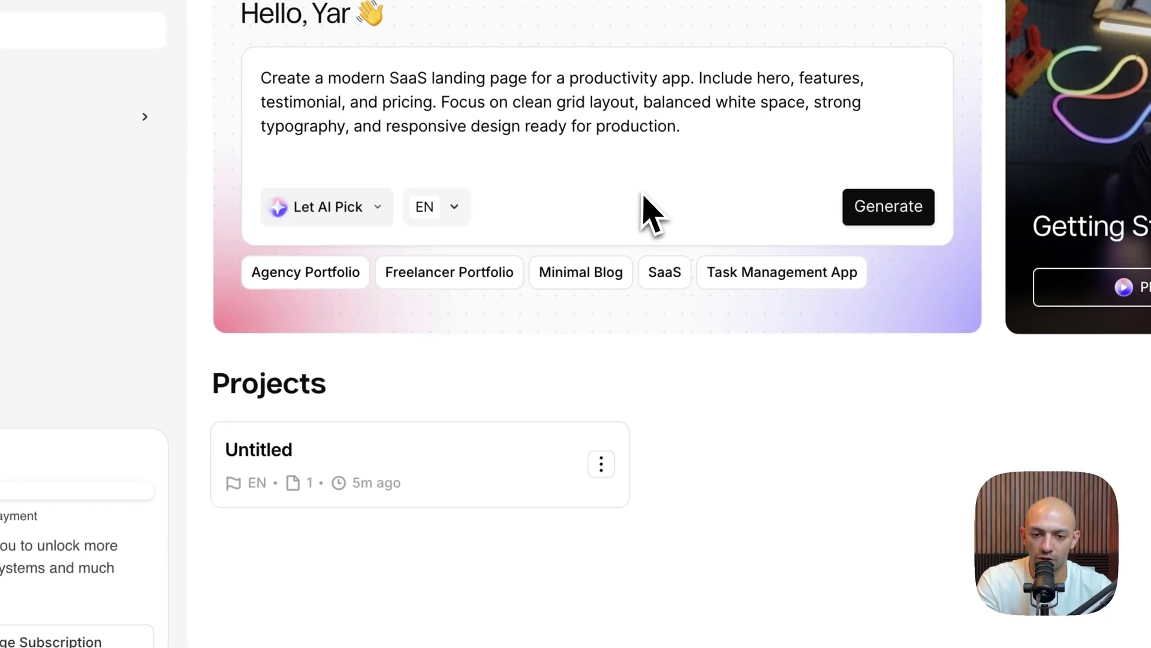
# - Try the example prompt chips such as SaaS, Minimal Blog and Task Management App
pyautogui.click(644, 277)
pyautogui.click(503, 280)
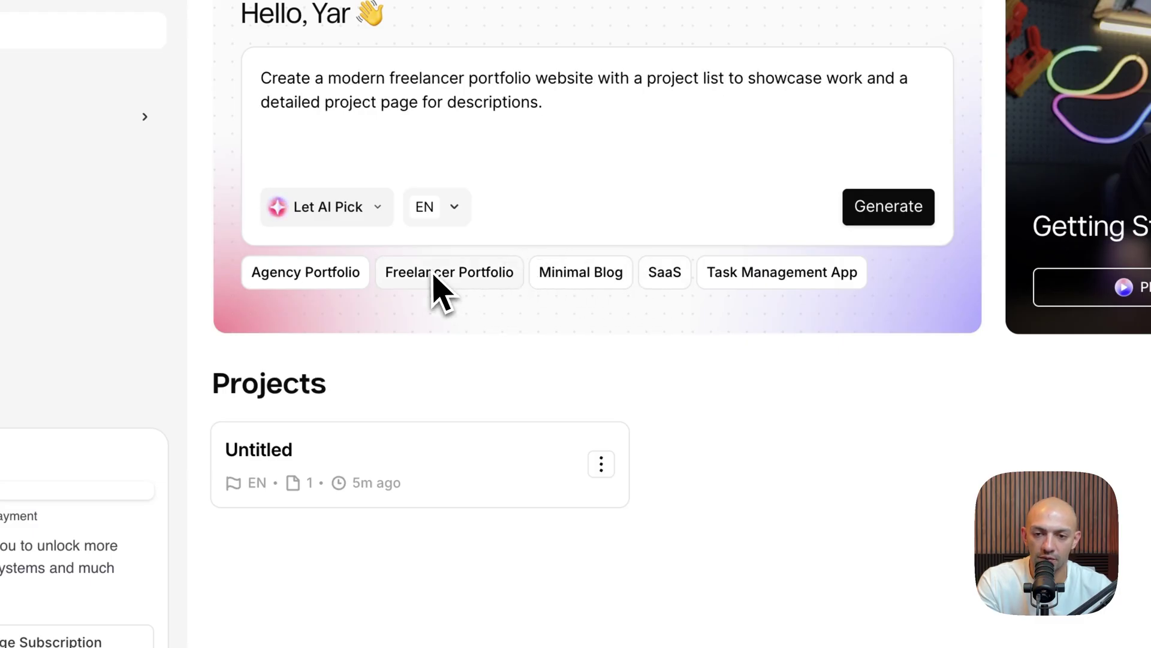
pyautogui.click(360, 272)
pyautogui.click(468, 272)
pyautogui.click(585, 275)
pyautogui.click(665, 272)
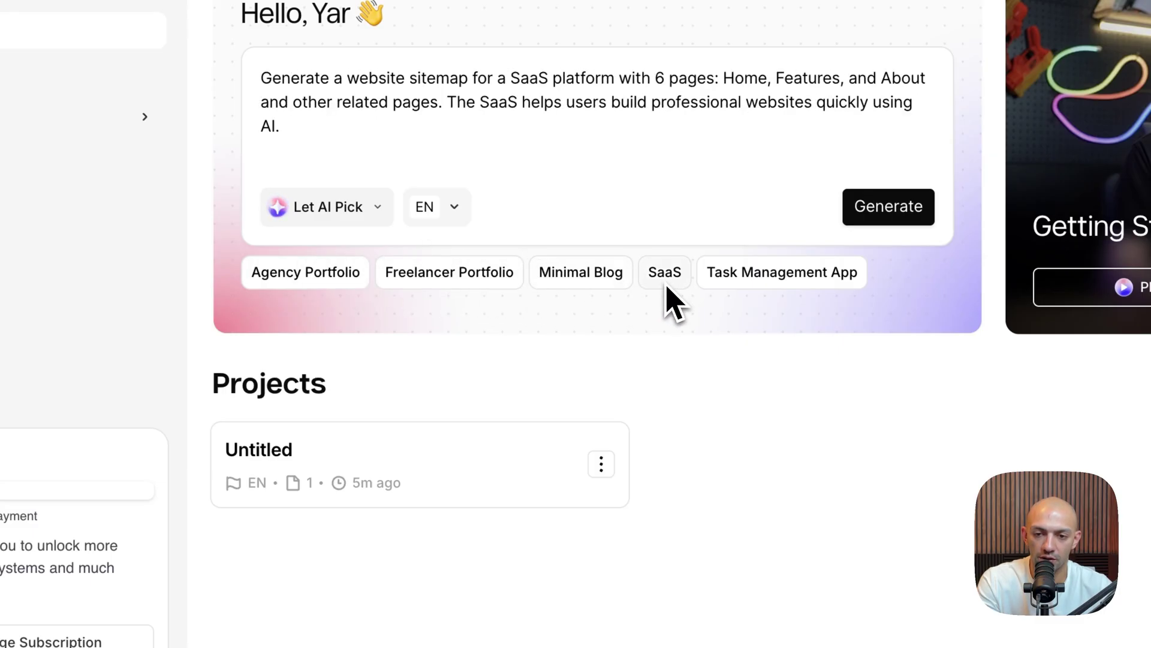
pyautogui.click(756, 275)
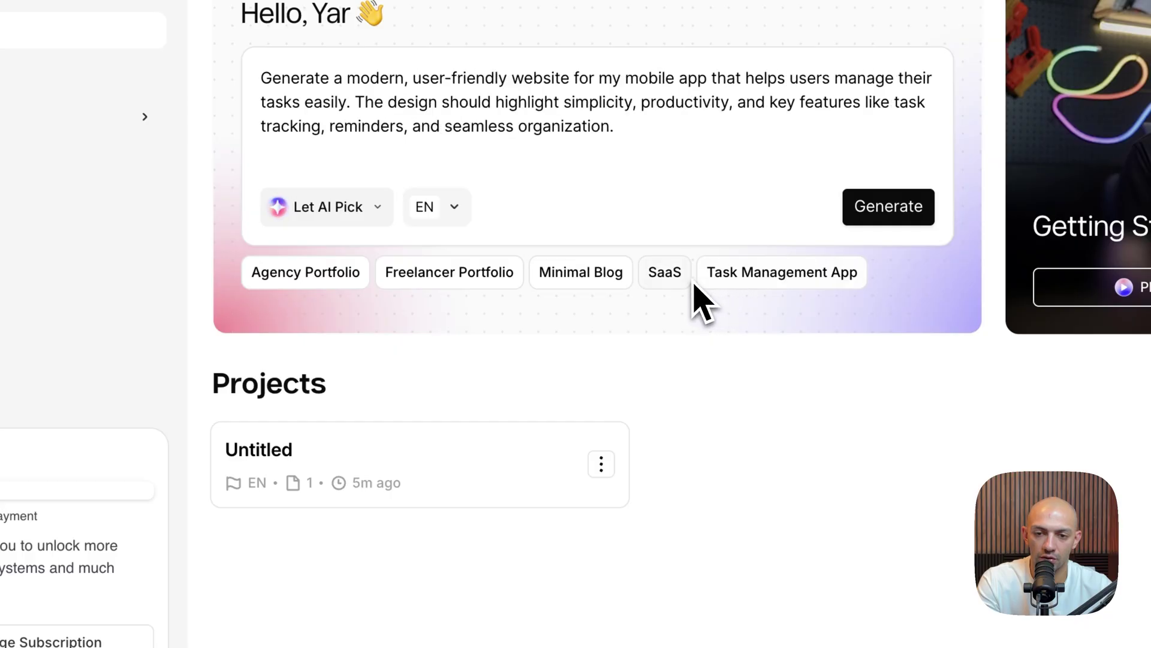
pyautogui.click(670, 275)
# - Replace the example text with the custom landing page prompt and start generating the site
pyautogui.click(531, 126)
pyautogui.hotkey('ctrl', 'a')
pyautogui.hotkey('ctrl', 'v')
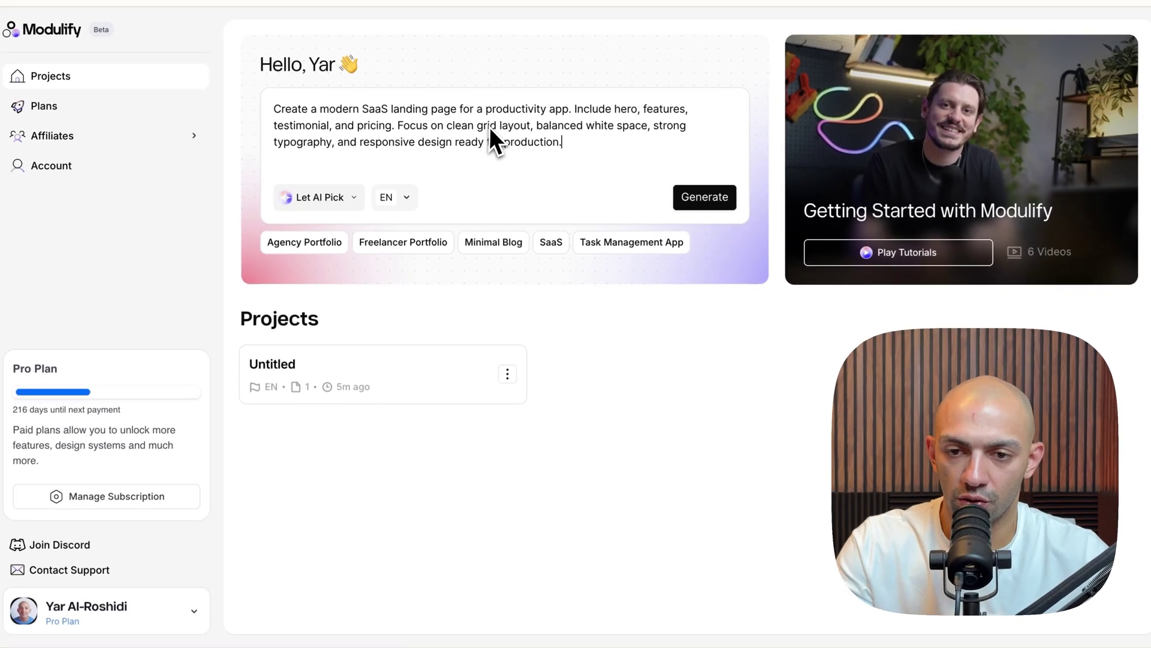
pyautogui.tripleClick(366, 111)
pyautogui.hotkey('ctrl', 'c')
pyautogui.click(527, 80)
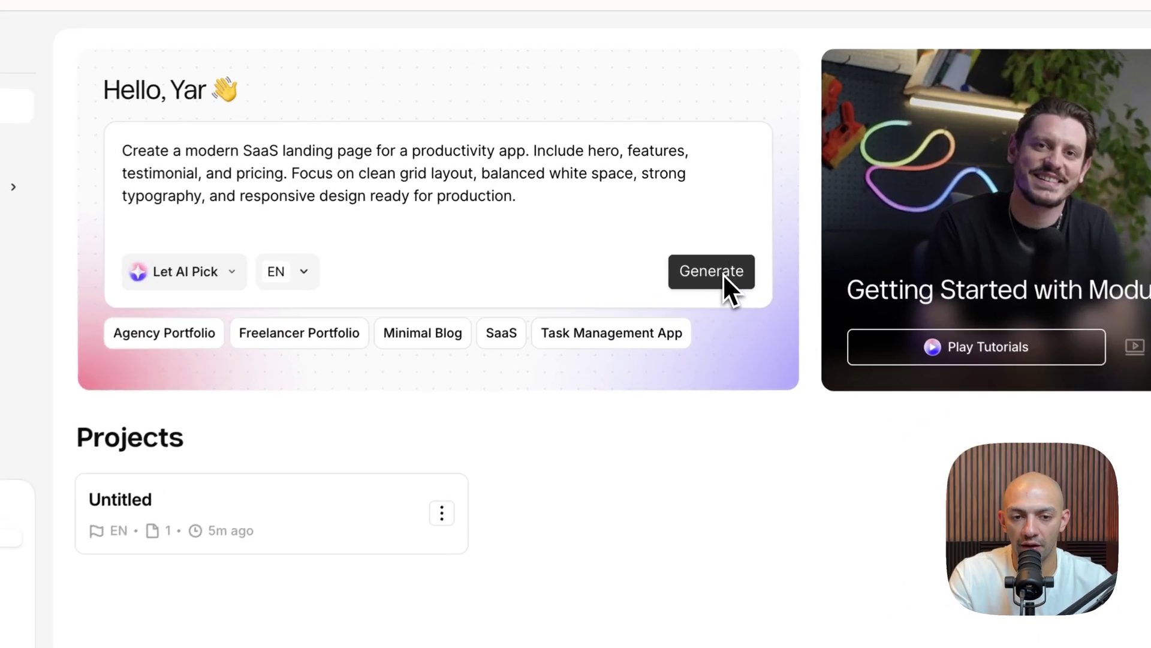
pyautogui.click(701, 198)
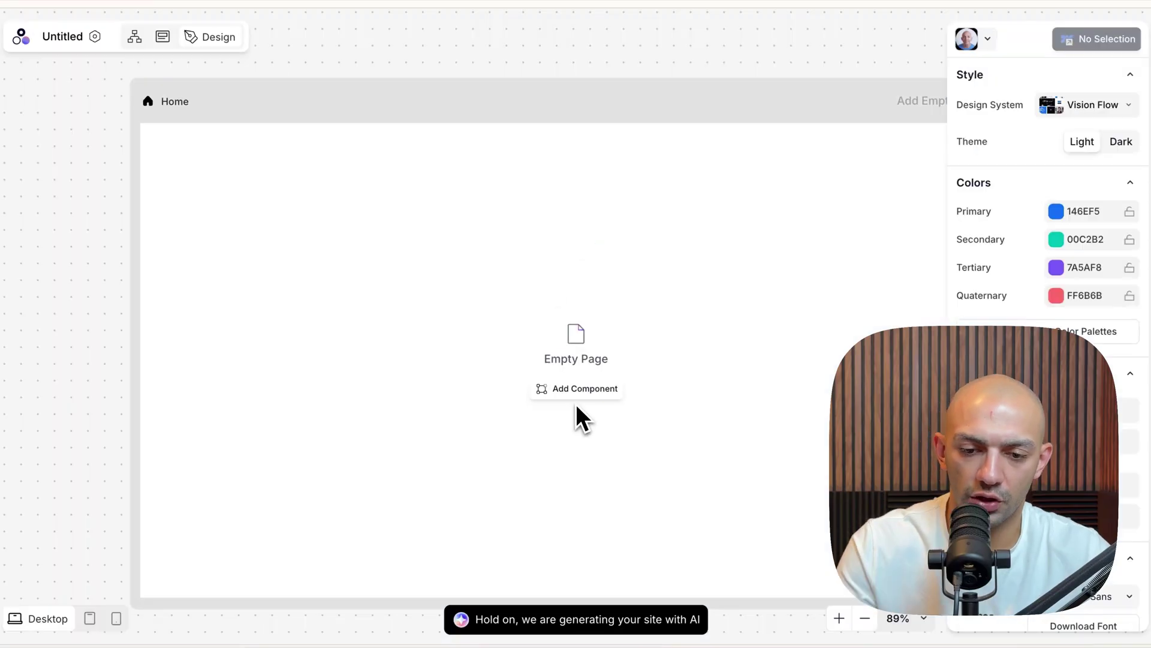
pyautogui.scroll(-4, 719, 90)
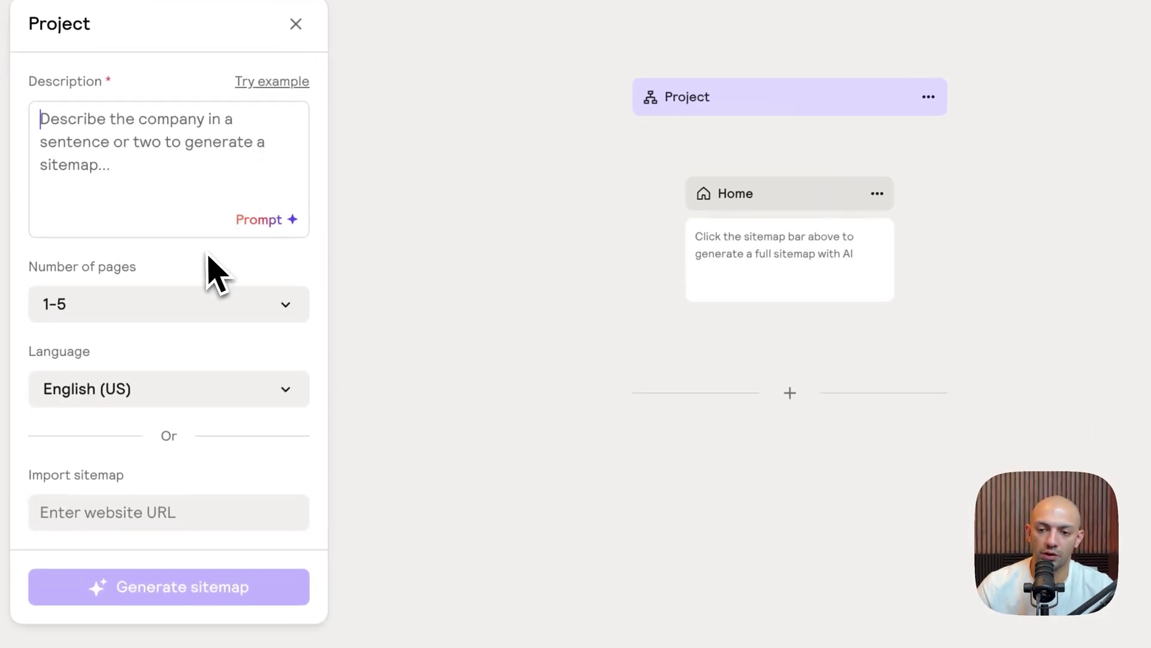
# - Paste the landing page prompt into Relume's project description field
pyautogui.click(180, 304)
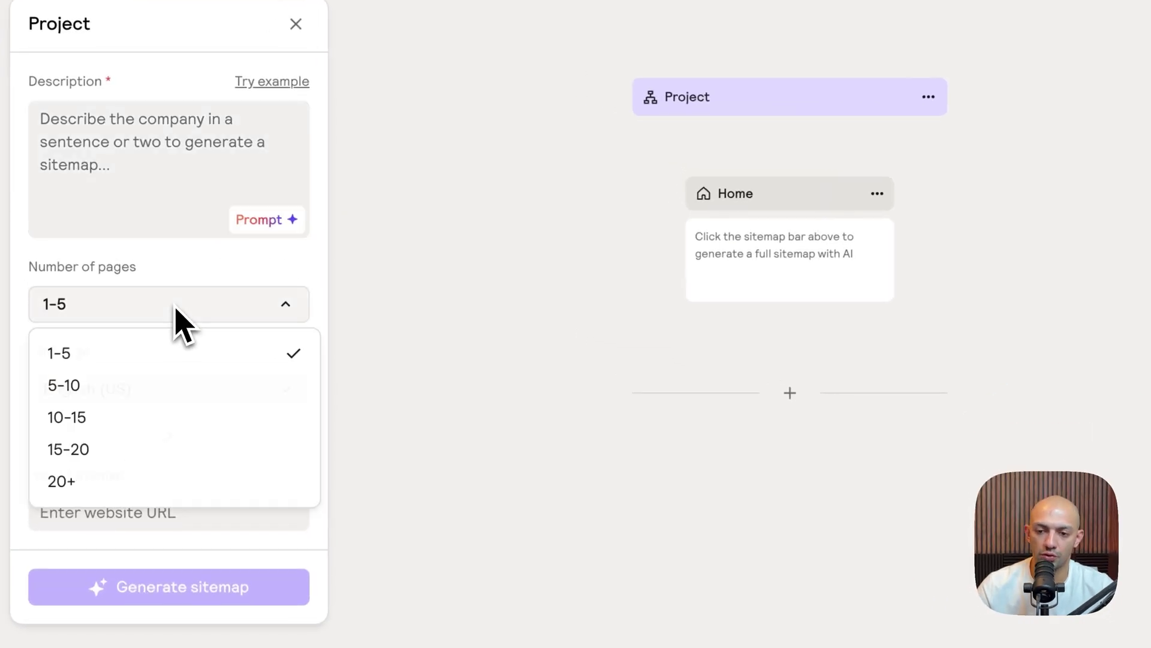
pyautogui.click(232, 155)
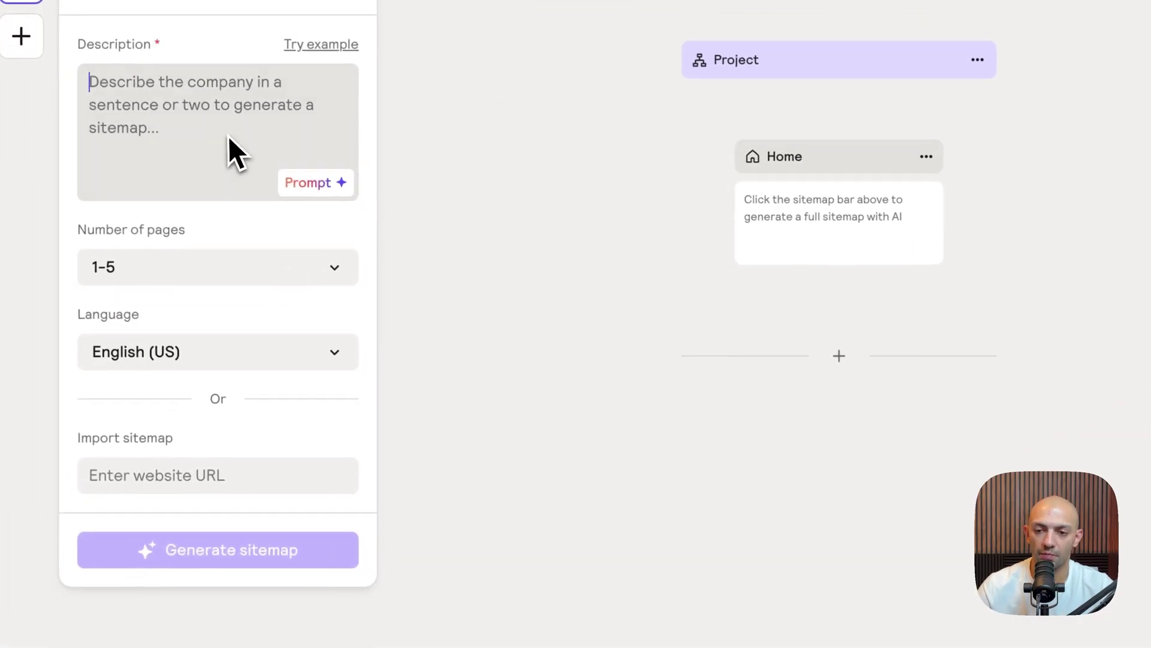
pyautogui.click(232, 144)
pyautogui.hotkey('ctrl', 'v')
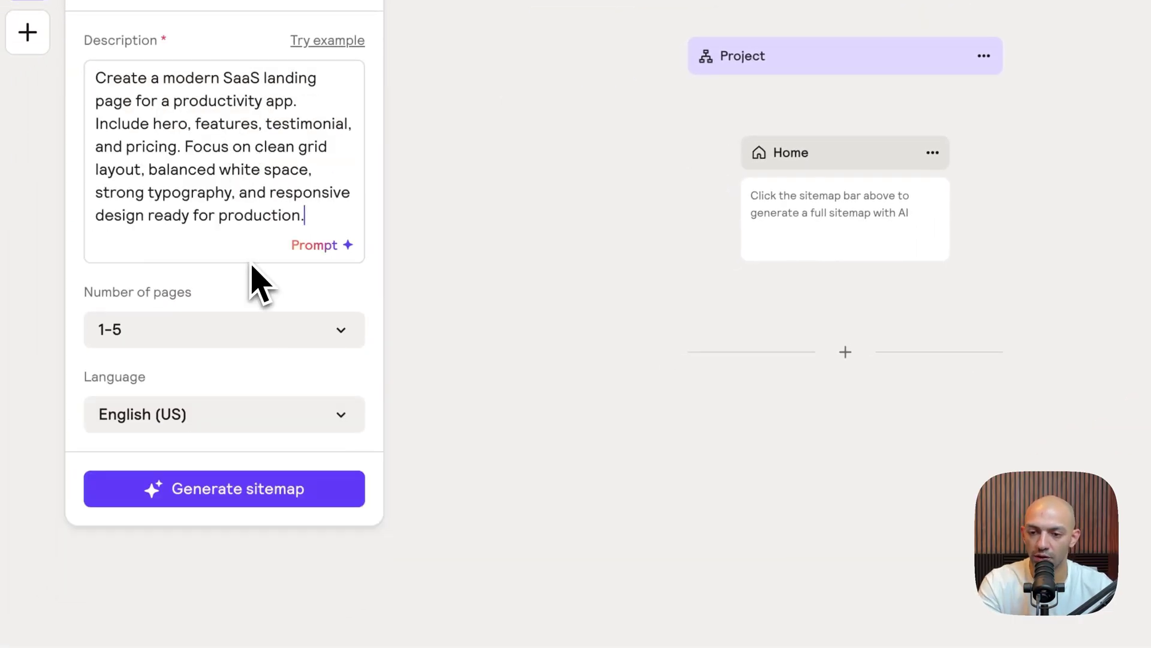
# - Keep Number of pages at 1–5 and generate the sitemap from the description
pyautogui.click(252, 329)
pyautogui.click(175, 382)
pyautogui.click(238, 328)
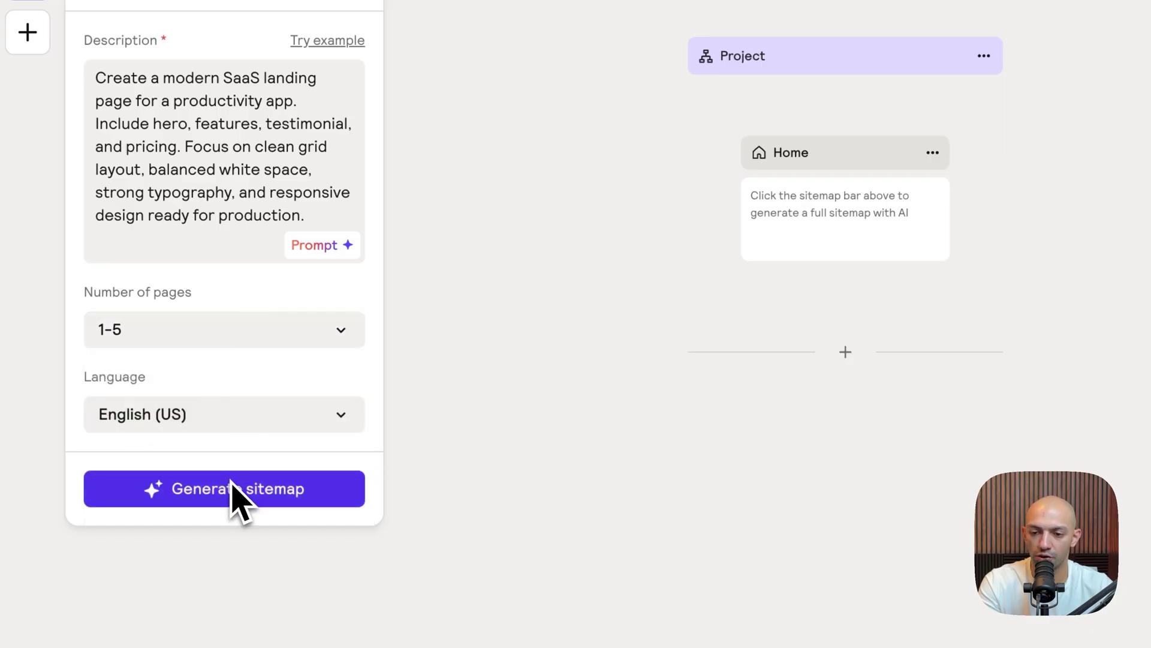
pyautogui.click(236, 497)
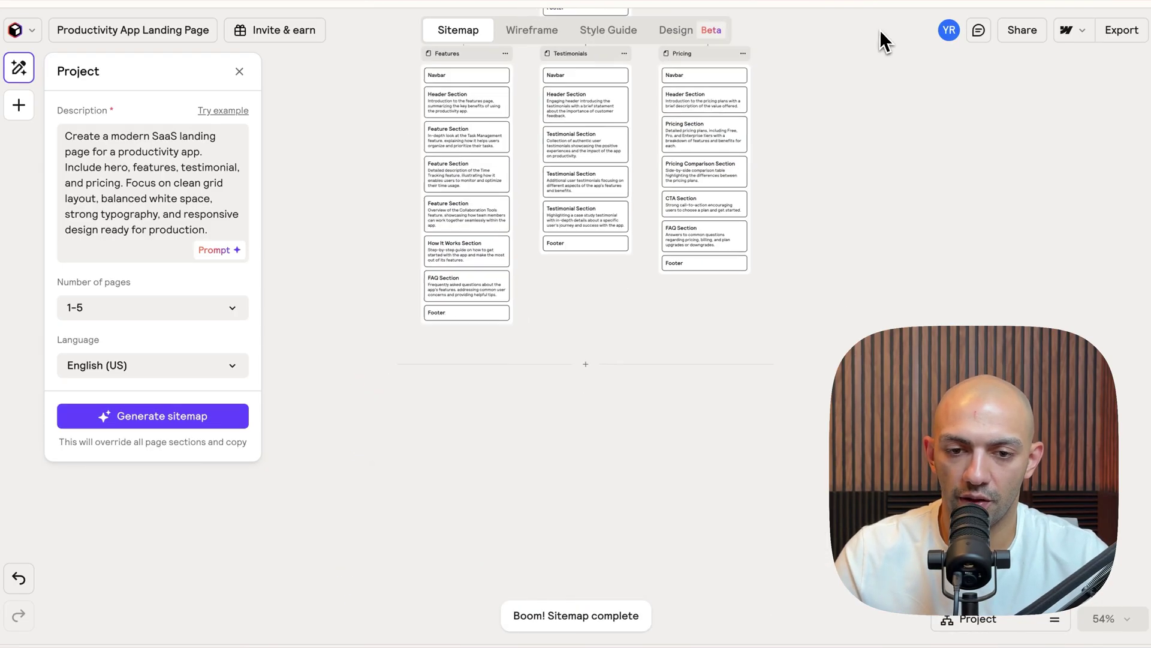
pyautogui.scroll(4, 874, 86)
pyautogui.moveTo(450, 199)
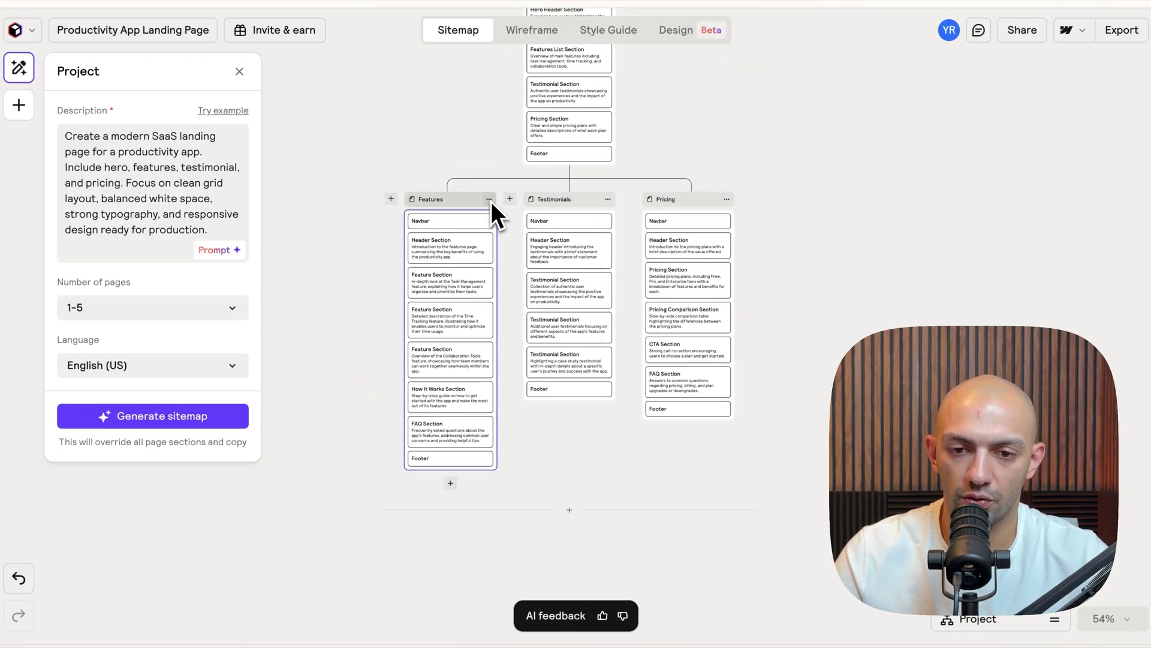
# - Delete the Features page from the sitemap and switch to the Wireframe view
pyautogui.click(489, 199)
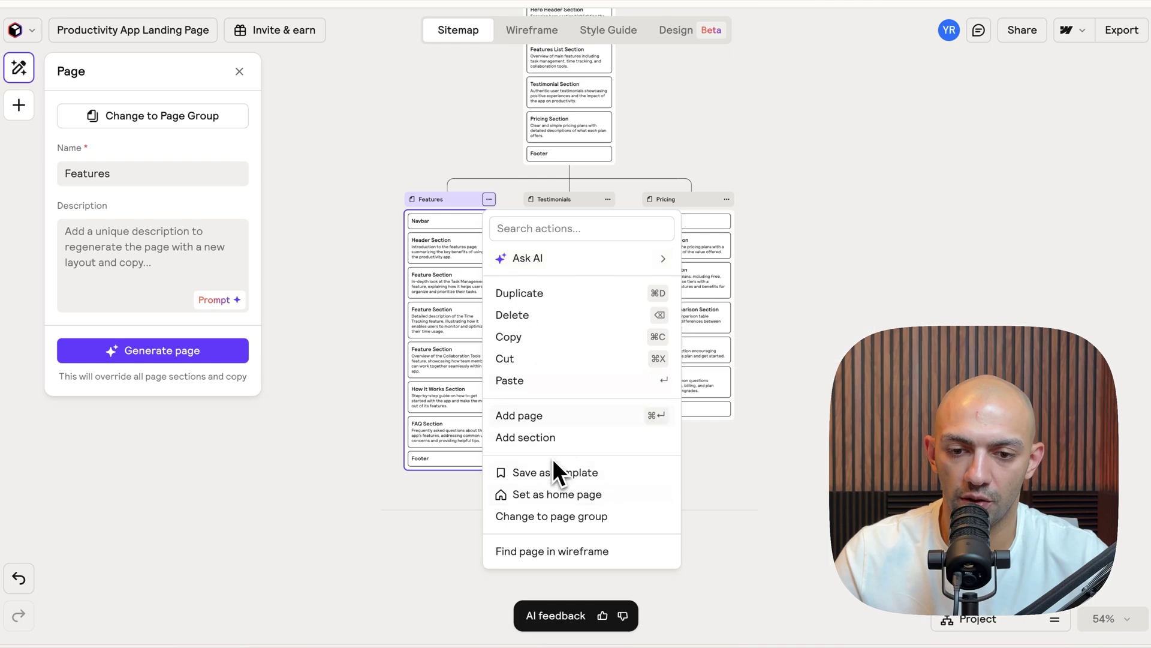
pyautogui.click(518, 314)
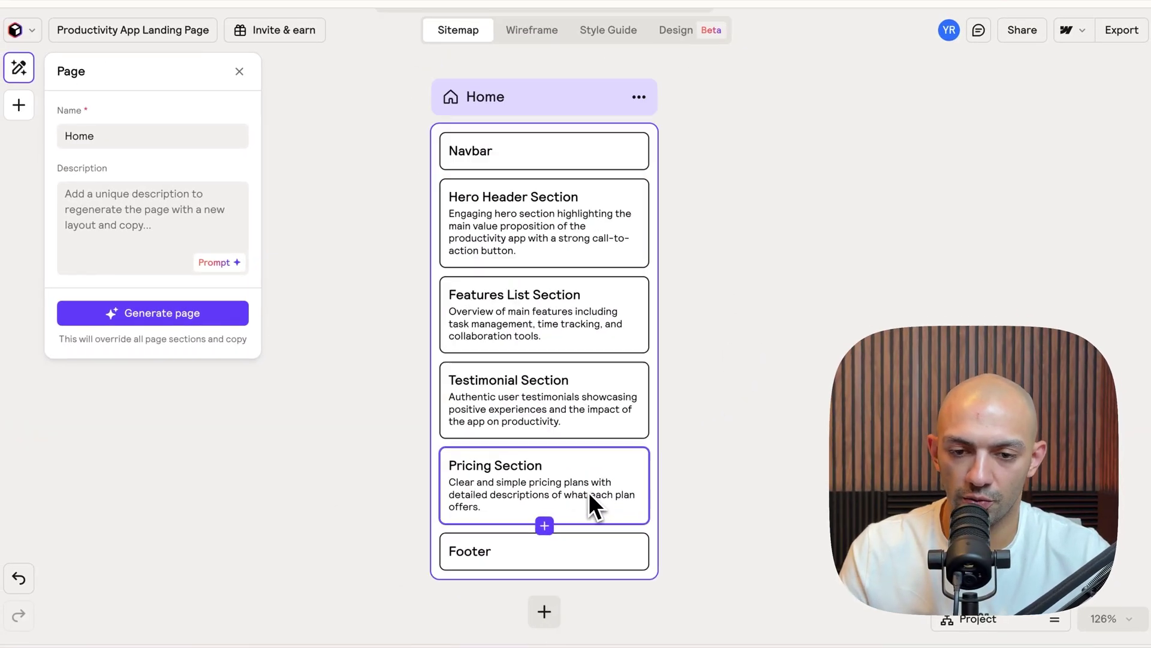
pyautogui.scroll(1, 589, 493)
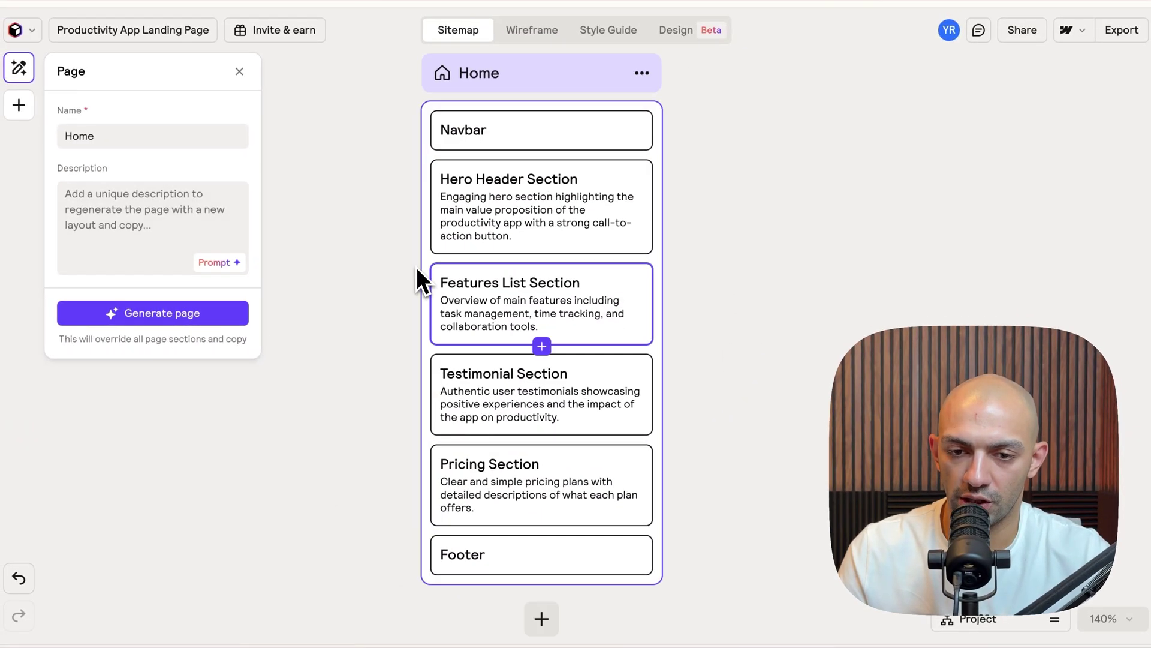
pyautogui.click(547, 37)
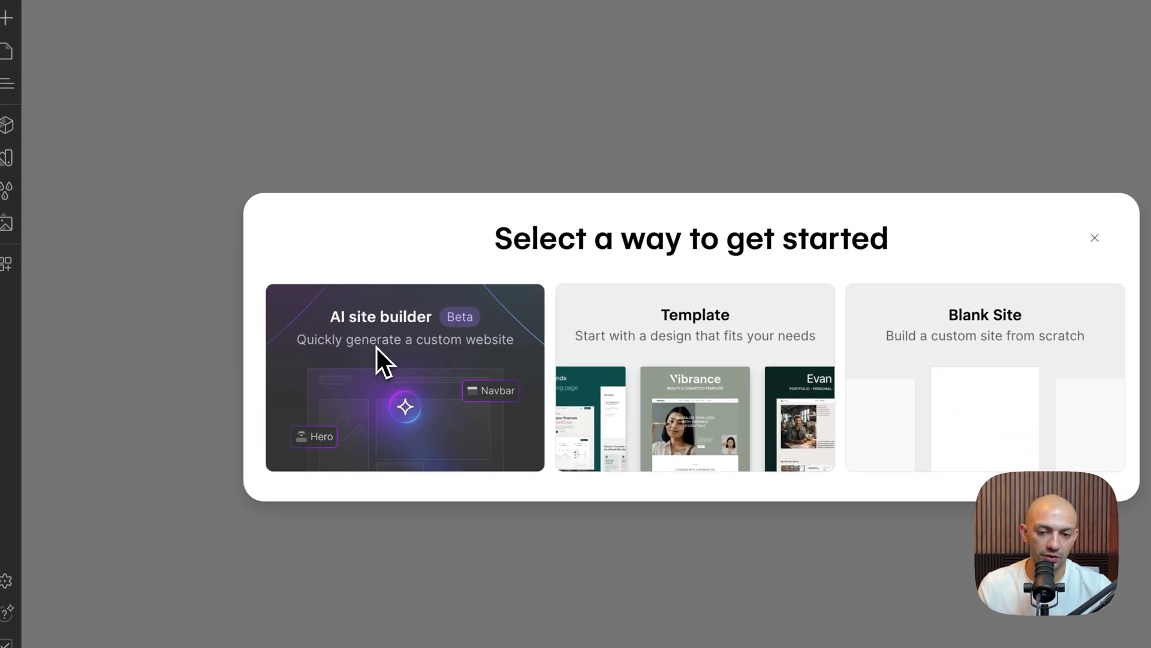
# - Choose the AI site builder card in Webflow's get-started dialog
pyautogui.click(376, 347)
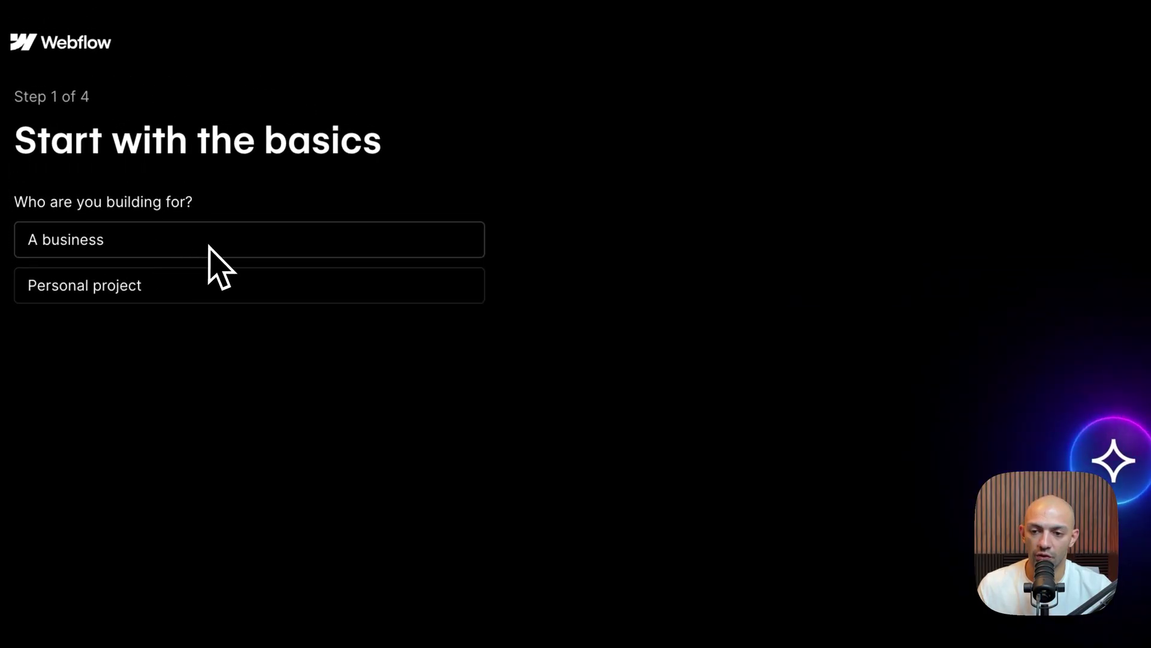
# - Mark the site as for a business, paste the landing page prompt as business details and continue
pyautogui.click(210, 246)
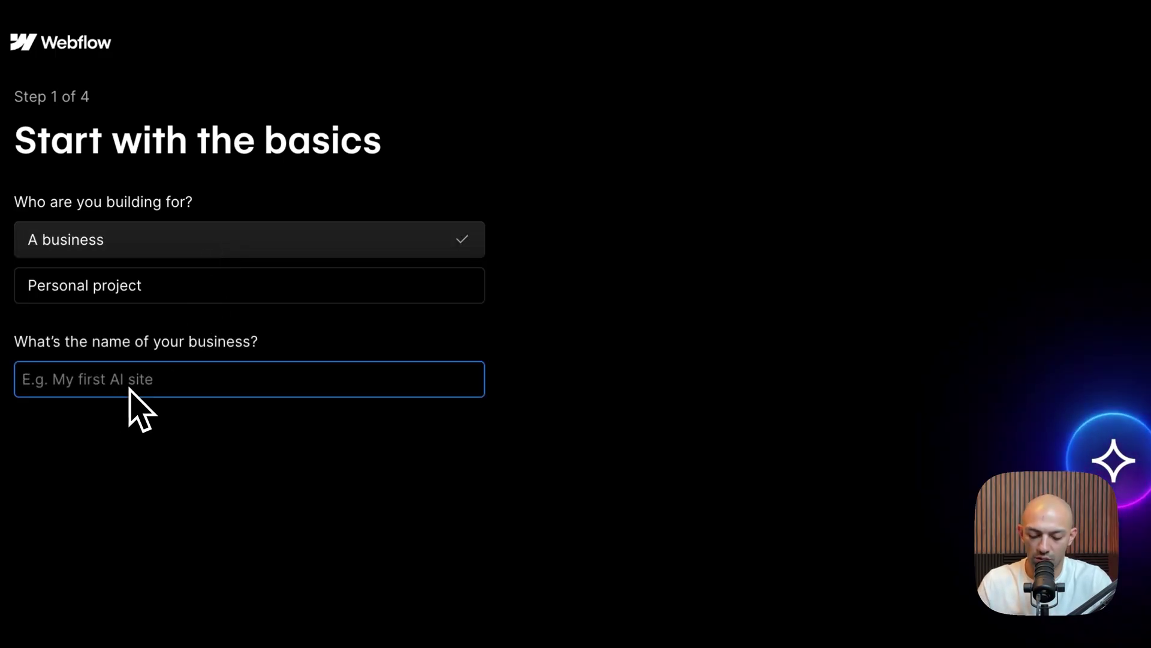
pyautogui.write('Productivity flow')
pyautogui.click(378, 630)
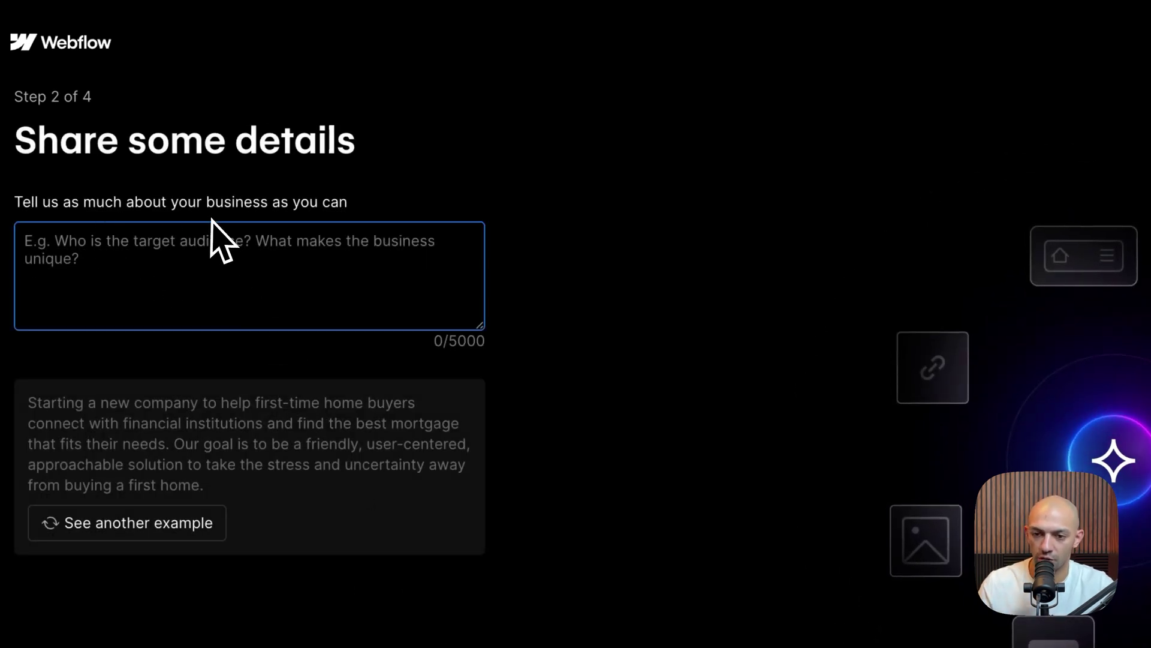
pyautogui.write('Create a modern SaaS landing page for a productivity app. Include hero, features, testimonial, and pricing. Focus on clean grid layout, balanced white space, strong typography, and responsive design ready for production.')
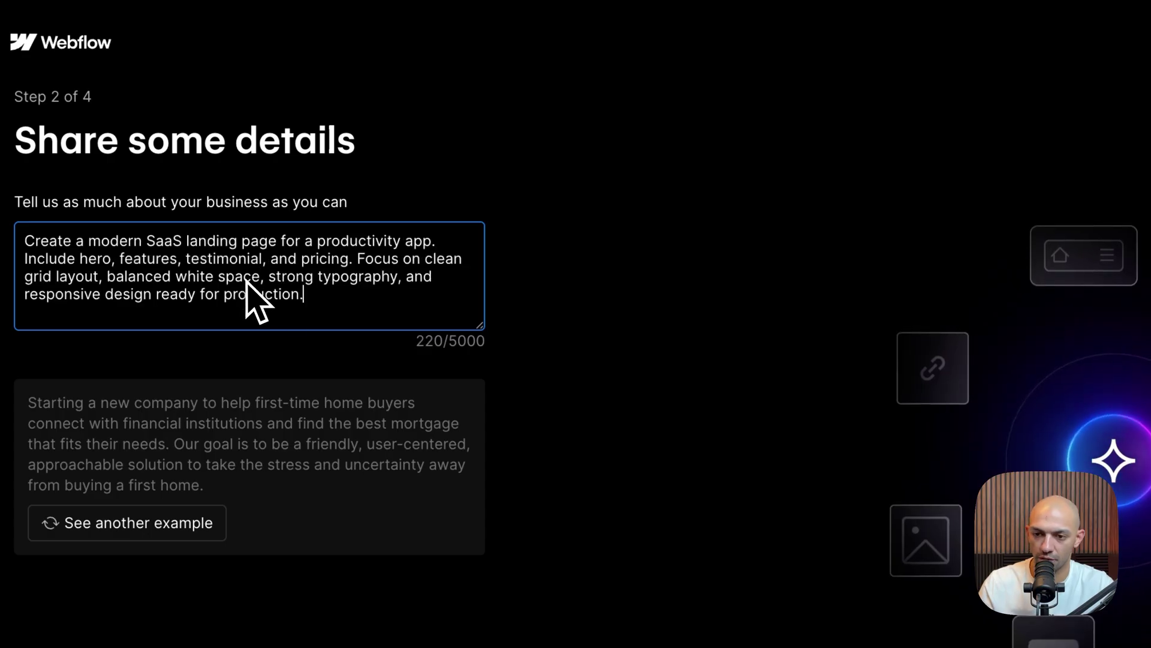
pyautogui.scroll(-3, 378, 540)
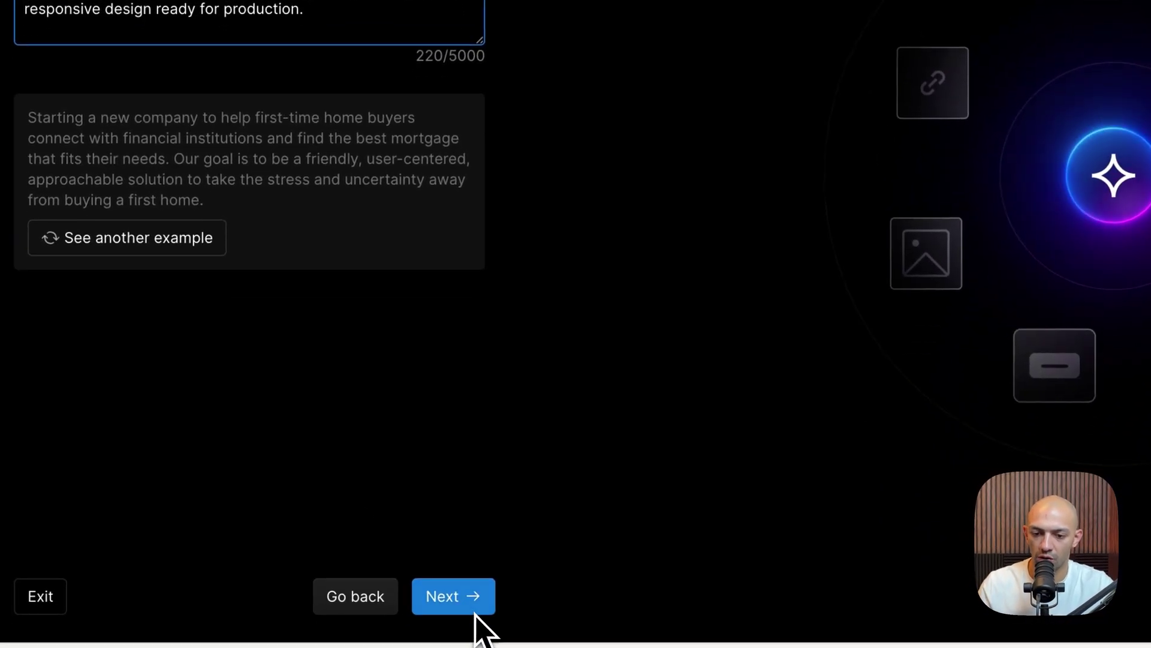
pyautogui.click(454, 596)
pyautogui.scroll(5, 396, 261)
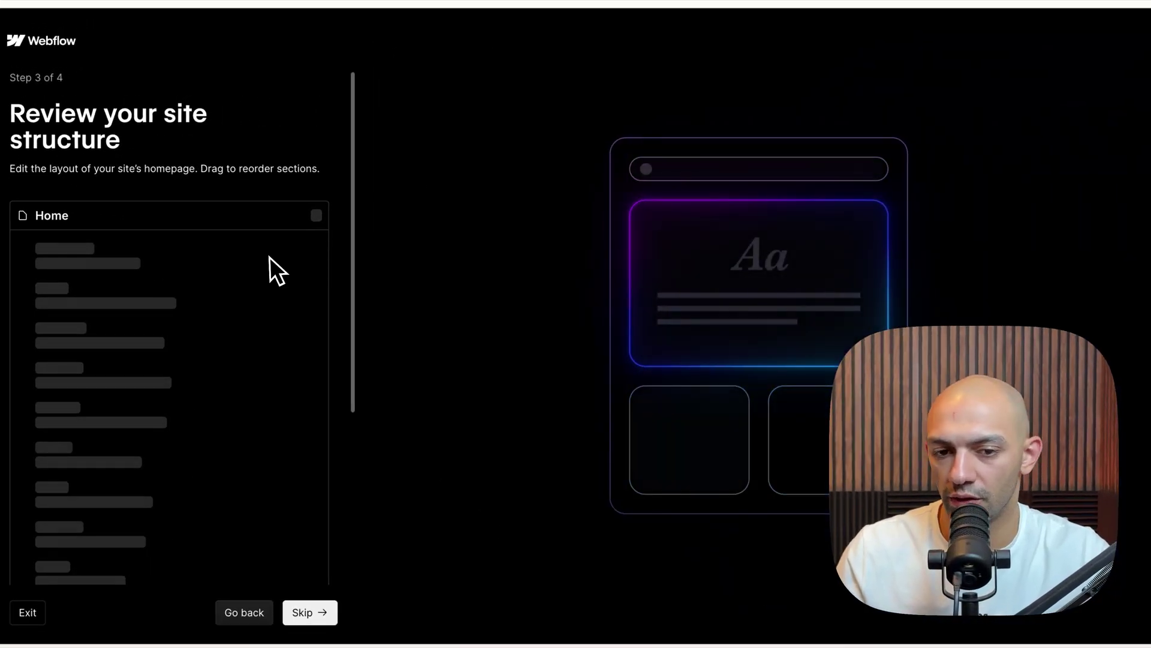
pyautogui.scroll(-3, 261, 270)
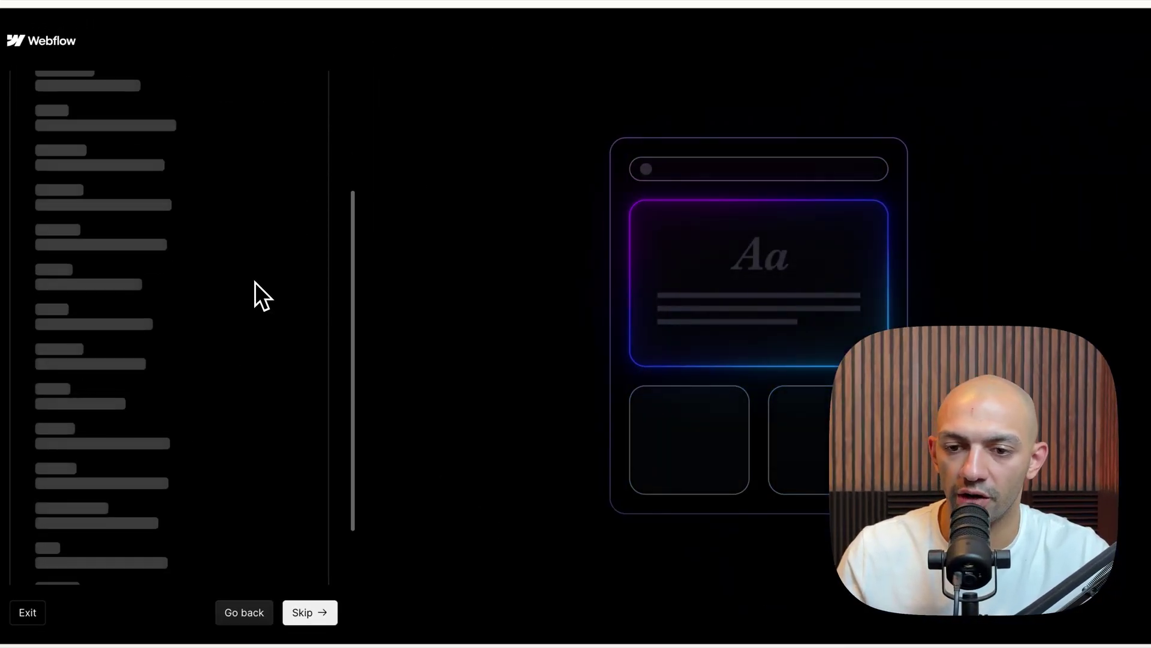
pyautogui.scroll(3, 230, 301)
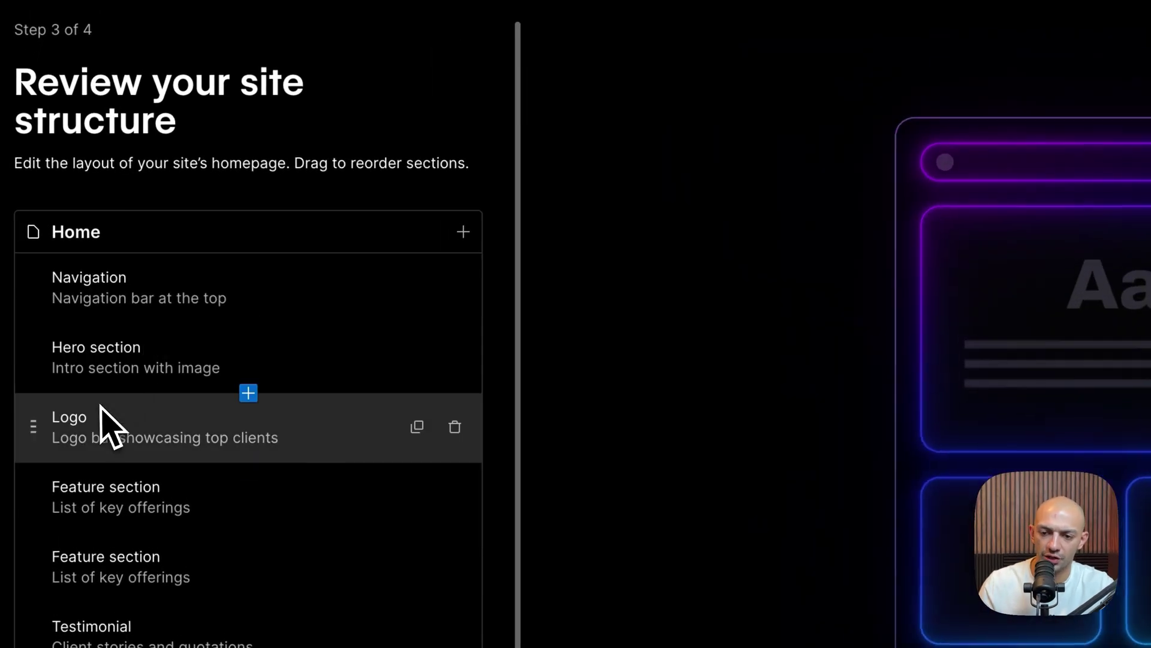
pyautogui.scroll(-2, 144, 437)
pyautogui.scroll(-1, 122, 414)
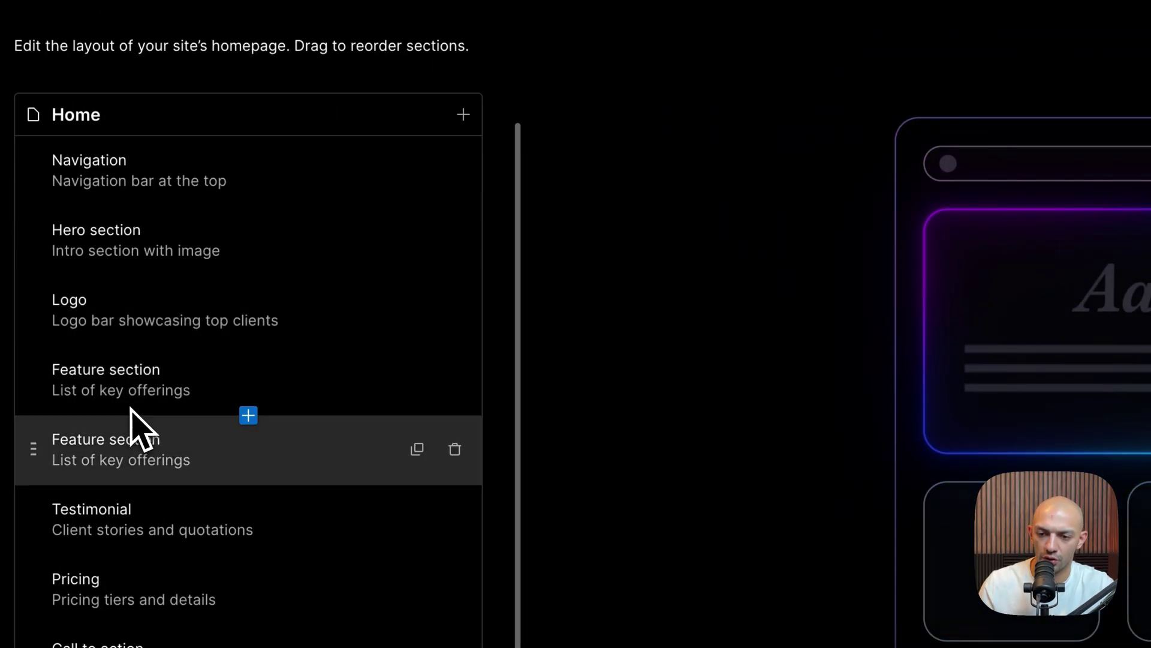
pyautogui.scroll(-3, 207, 261)
# - Accept the proposed Home page sections and continue to the style step
pyautogui.click(454, 595)
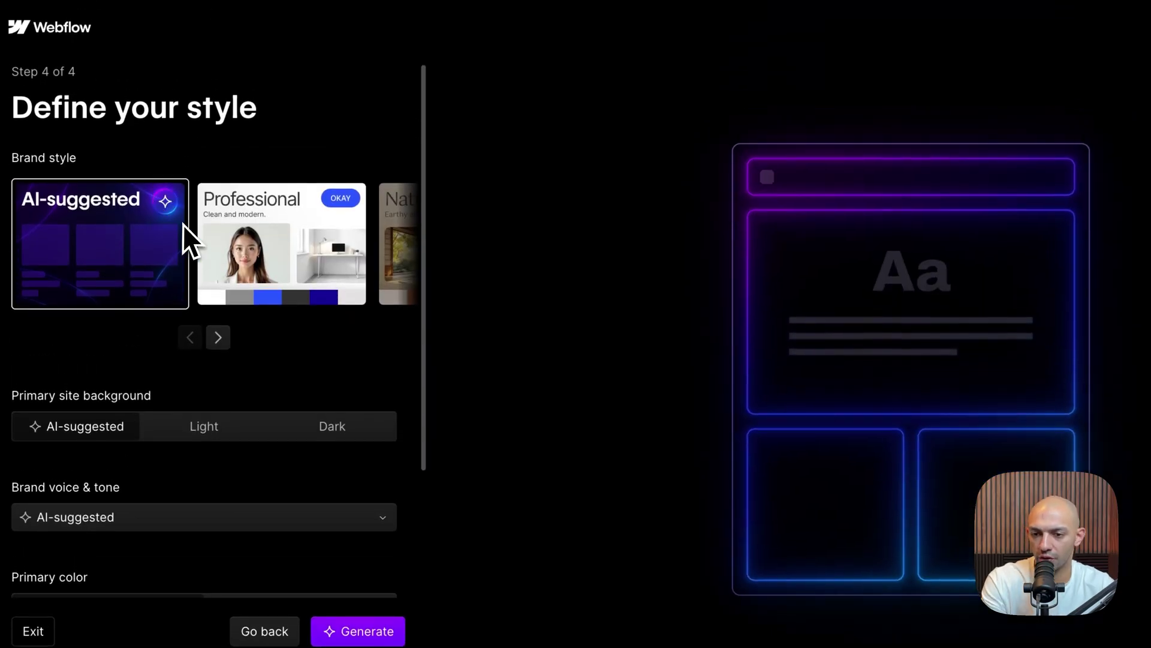
# - Browse the brand style carousel, return to AI-suggested and generate the site
pyautogui.click(245, 309)
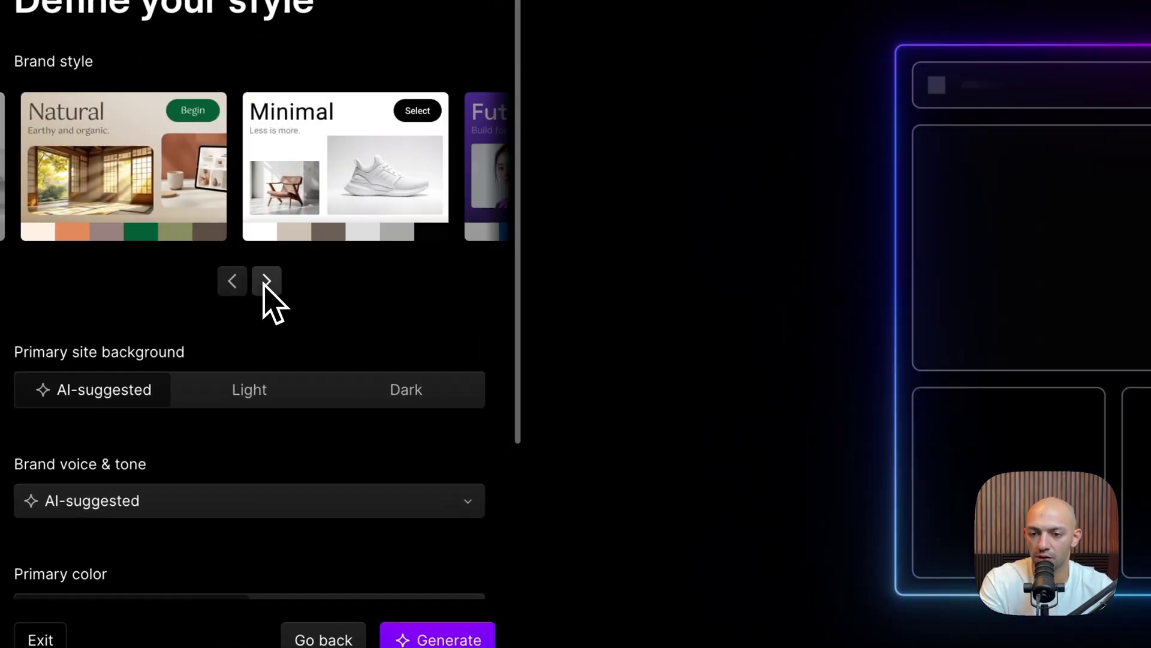
pyautogui.click(245, 309)
pyautogui.click(233, 281)
pyautogui.click(232, 281)
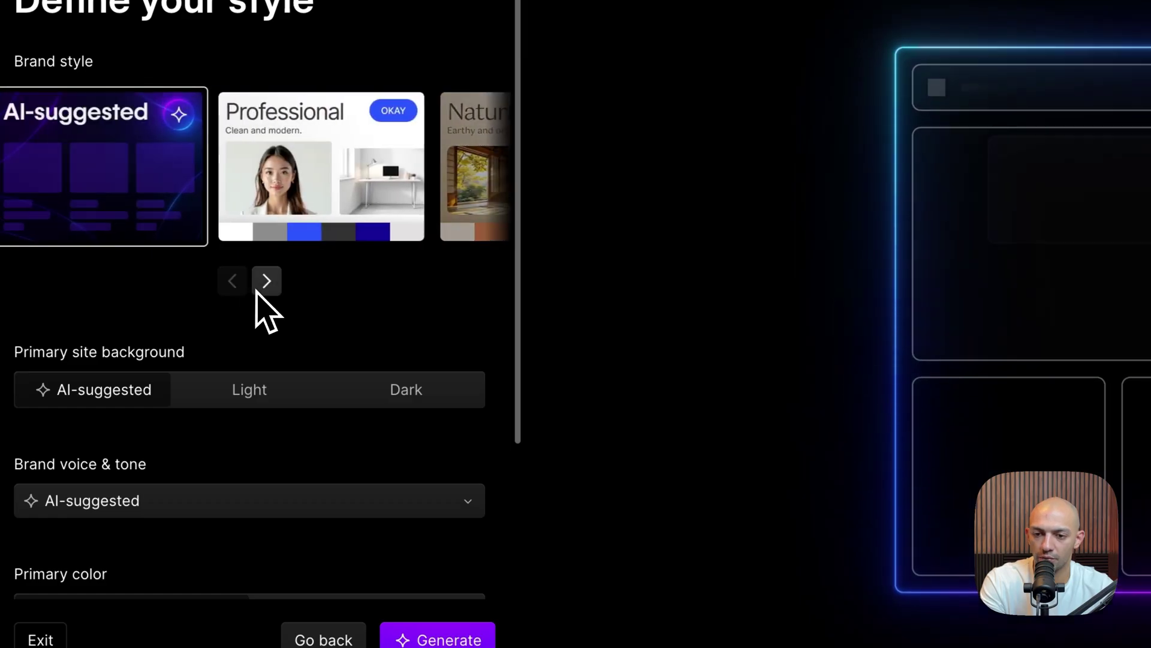
pyautogui.click(266, 282)
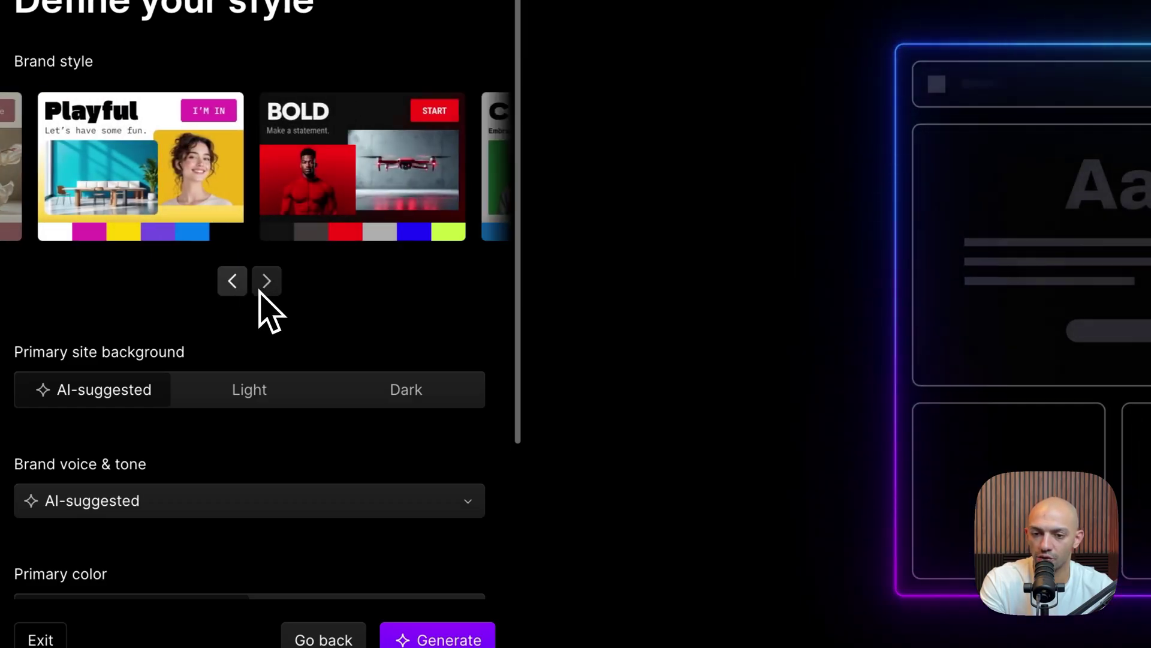
pyautogui.click(232, 281)
pyautogui.click(232, 281)
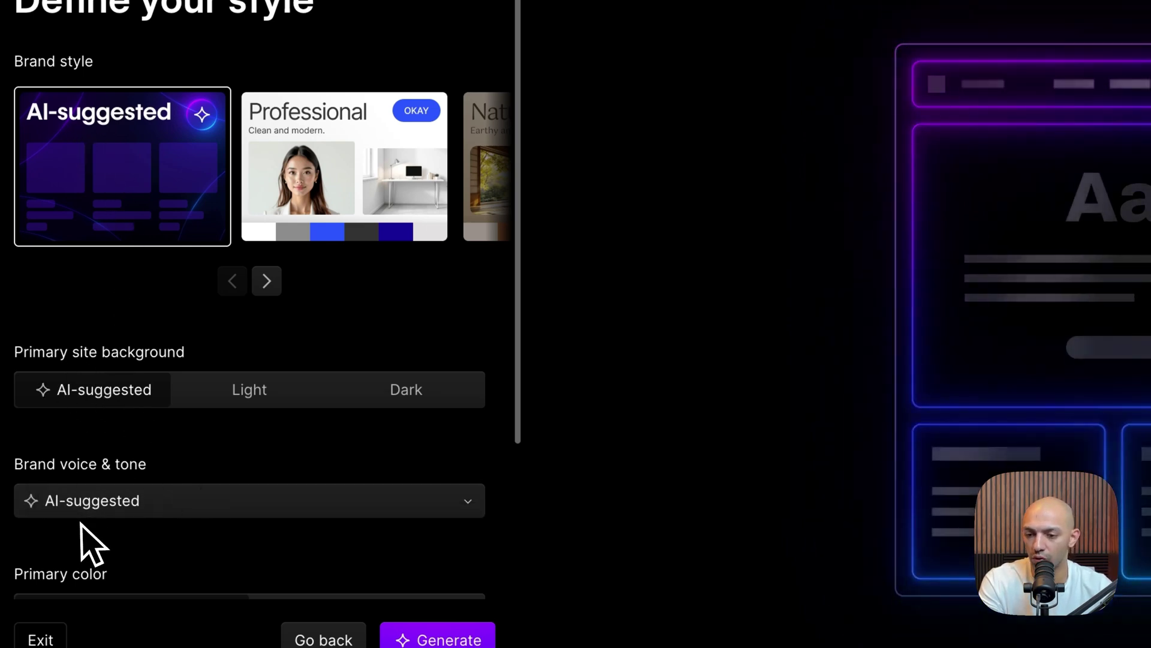
pyautogui.scroll(-3, 73, 540)
pyautogui.scroll(-3, 151, 450)
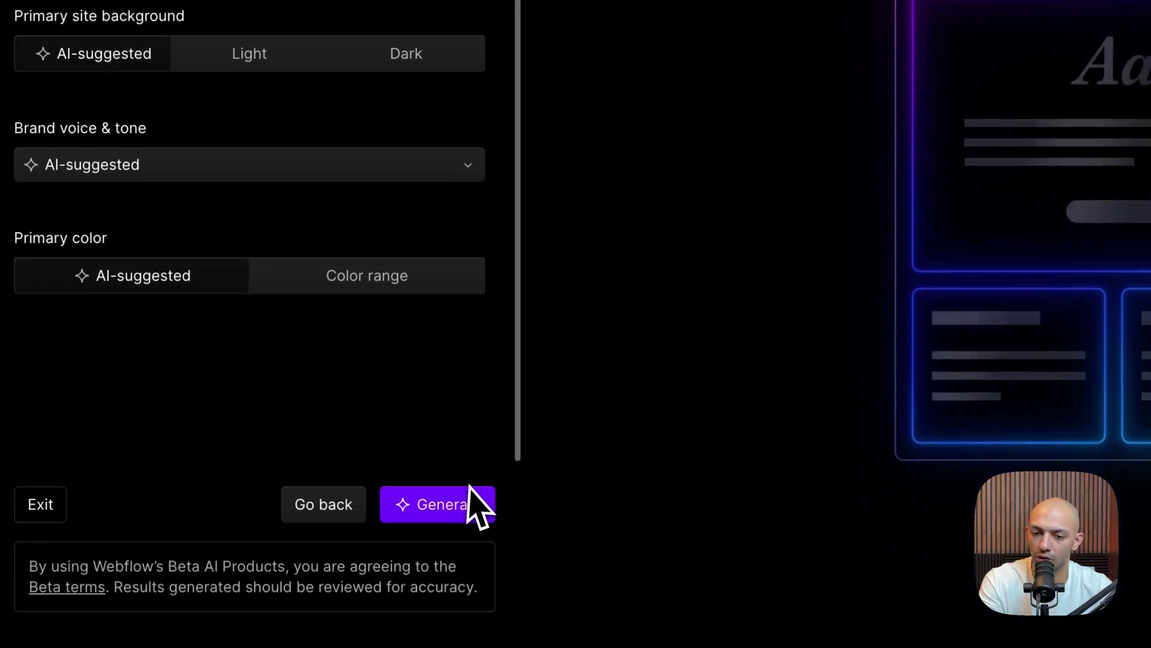
pyautogui.click(451, 496)
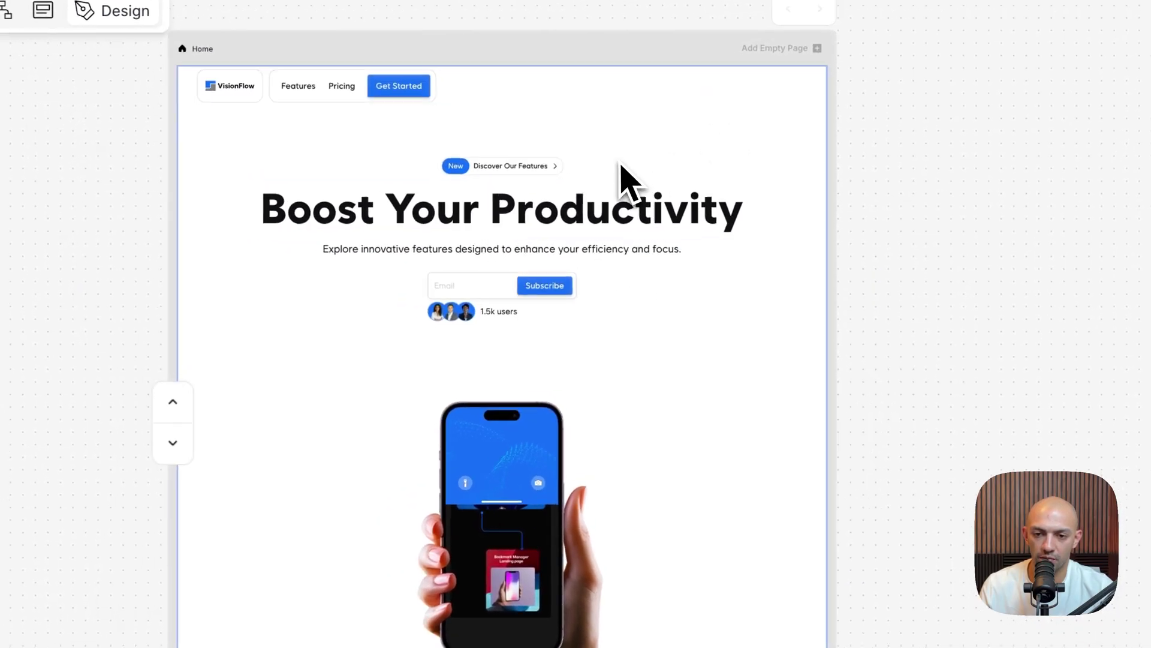
pyautogui.scroll(-5, 585, 153)
pyautogui.scroll(3, 630, 162)
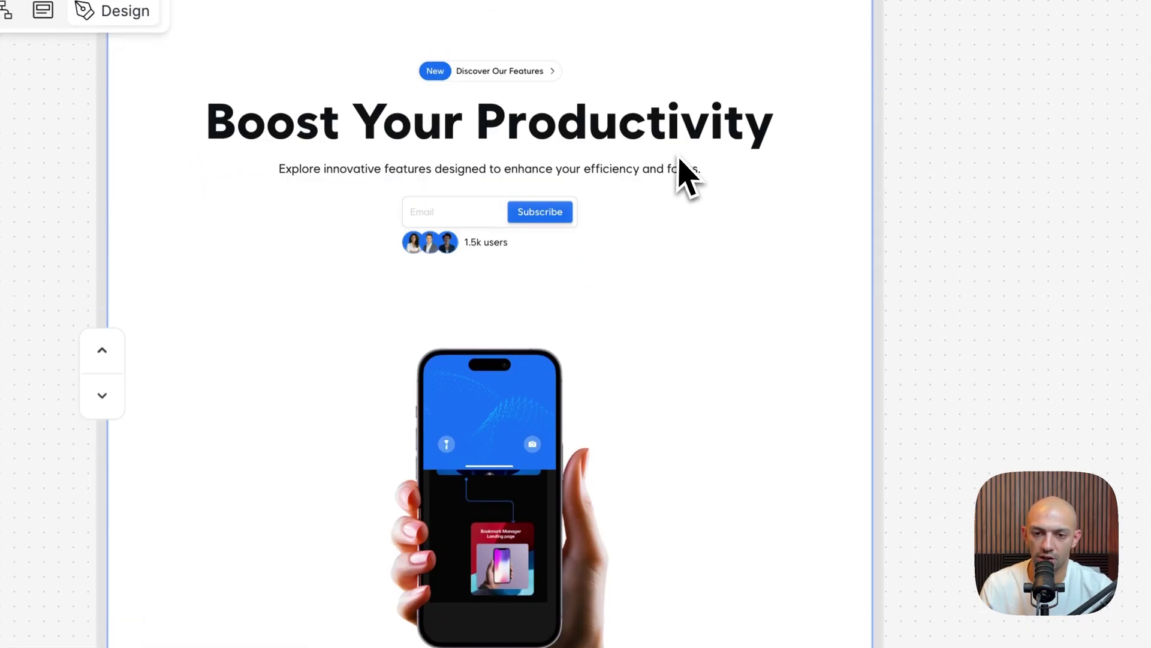
pyautogui.scroll(-4, 585, 288)
pyautogui.scroll(-2, 612, 288)
pyautogui.scroll(-3, 644, 261)
pyautogui.scroll(-4, 653, 260)
pyautogui.scroll(-4, 630, 251)
pyautogui.scroll(-4, 638, 261)
pyautogui.scroll(-3, 630, 260)
# - Inspect the testimonial quote, close the pricing component settings and select the navigation header
pyautogui.click(581, 268)
pyautogui.scroll(5, 432, 270)
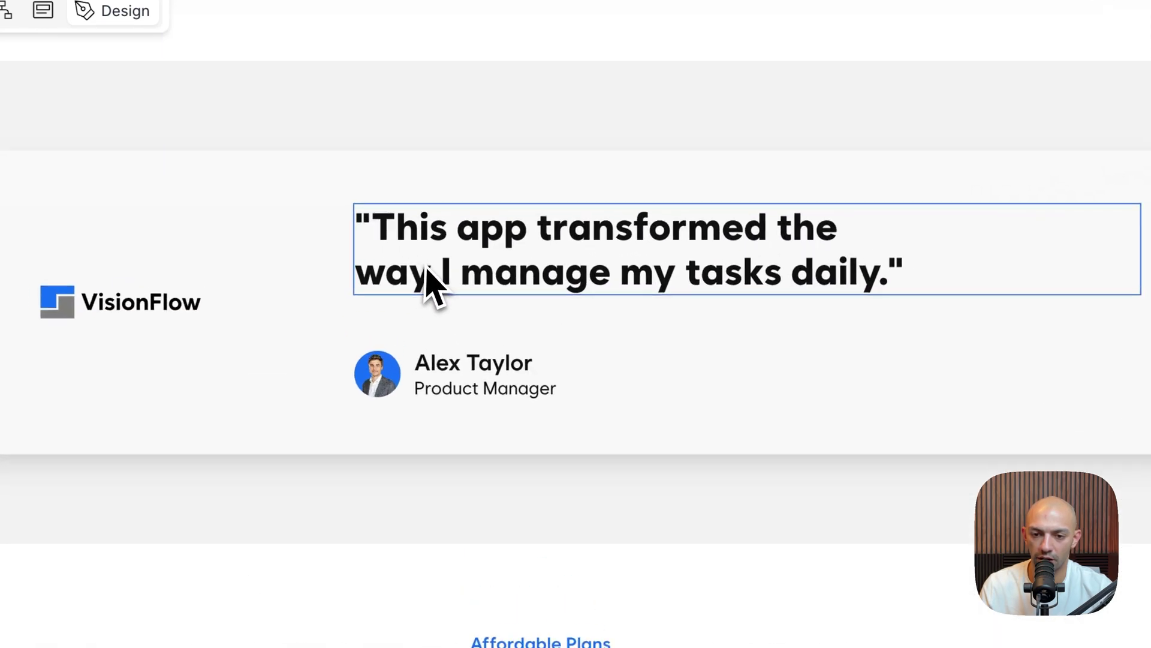
pyautogui.scroll(3, 404, 360)
pyautogui.scroll(-4, 352, 443)
pyautogui.scroll(-5, 449, 405)
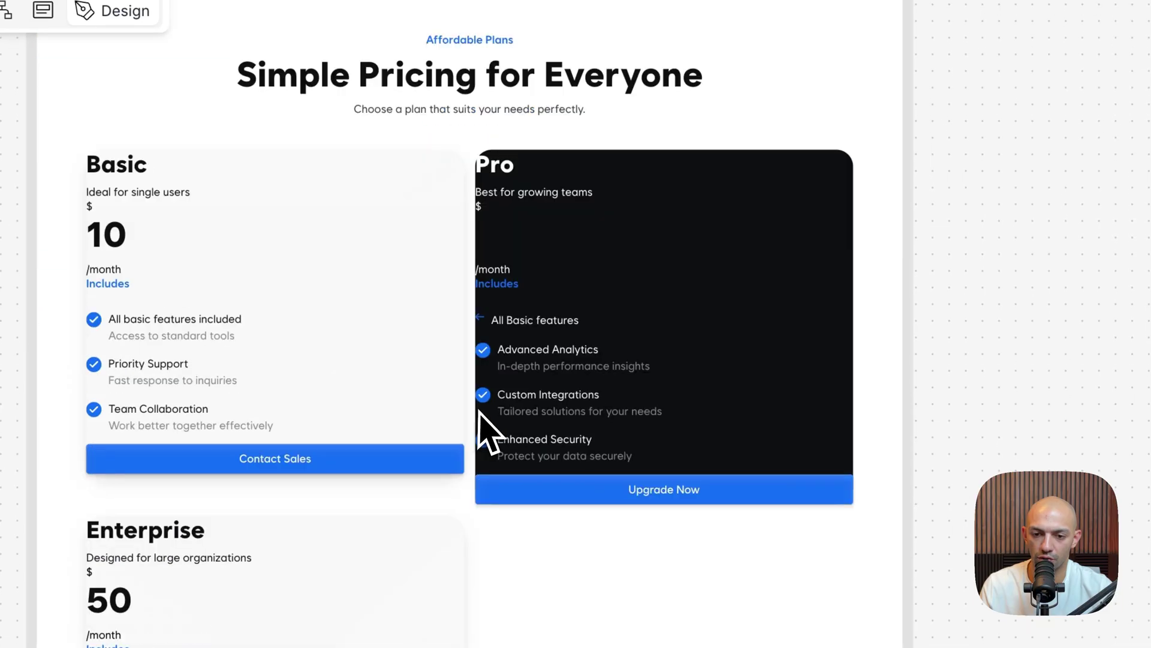
pyautogui.scroll(4, 636, 261)
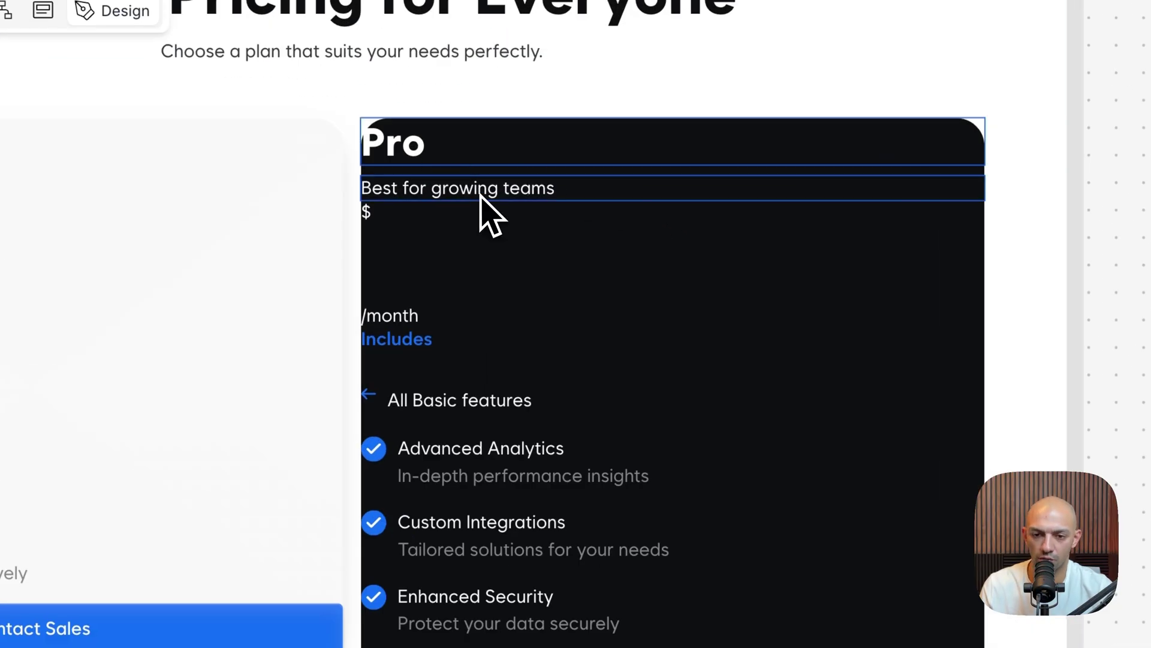
pyautogui.scroll(-5, 438, 194)
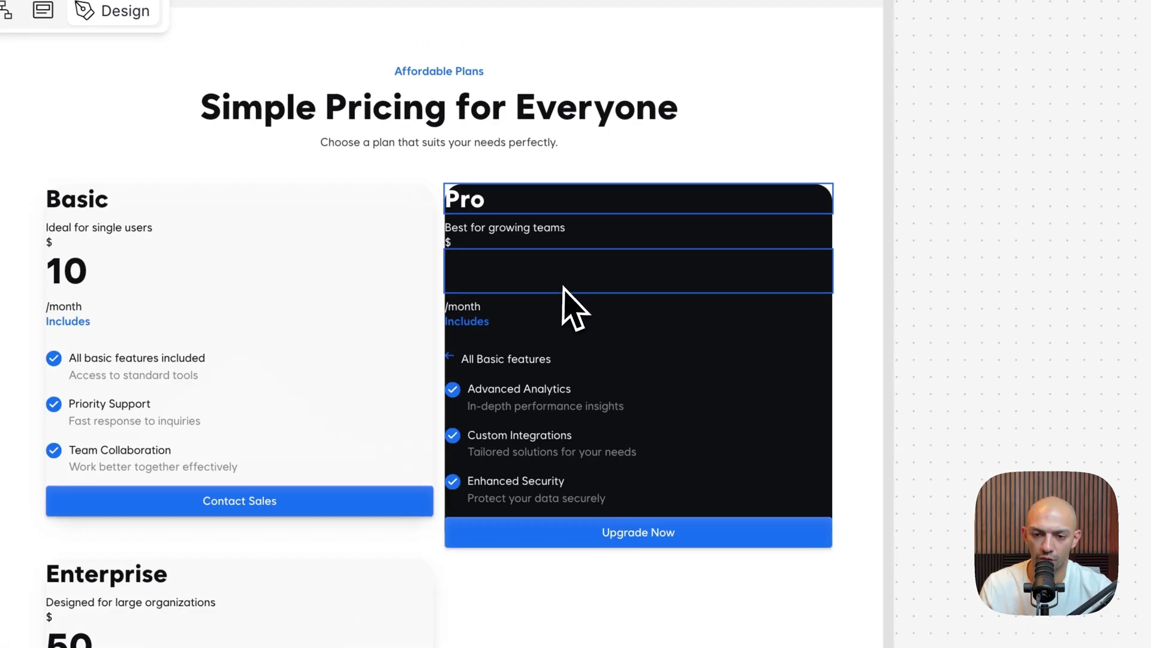
pyautogui.scroll(-5, 414, 261)
pyautogui.scroll(-4, 675, 352)
pyautogui.scroll(4, 526, 311)
pyautogui.scroll(-4, 526, 315)
pyautogui.scroll(4, 504, 387)
pyautogui.scroll(3, 234, 540)
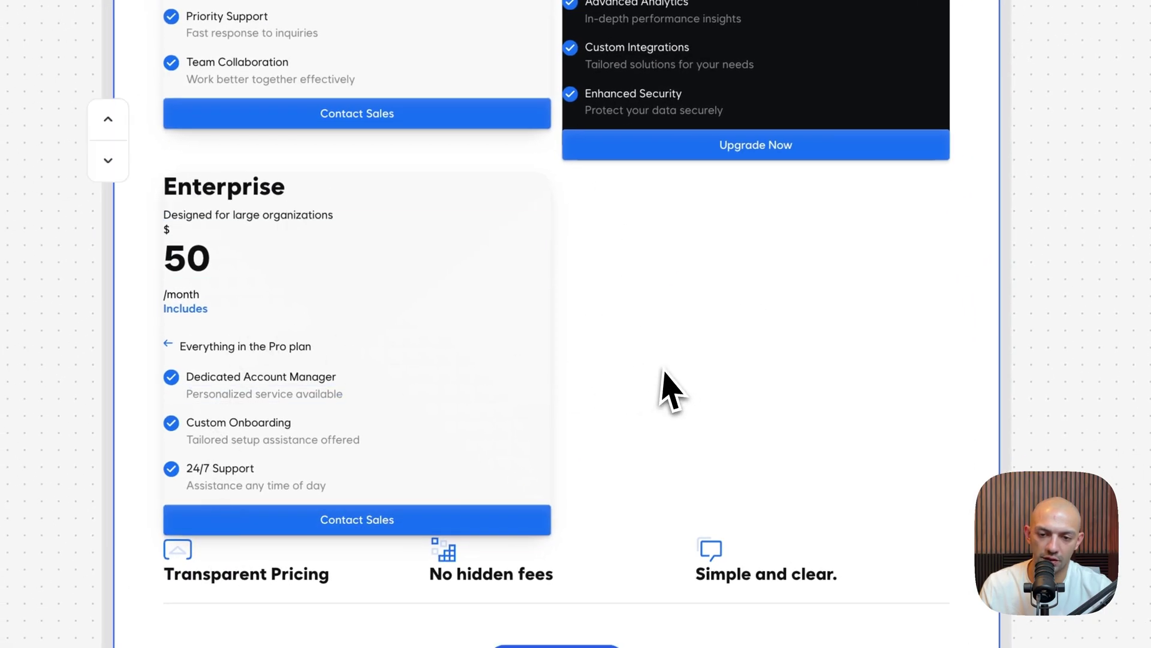
pyautogui.scroll(-5, 677, 310)
pyautogui.scroll(-2, 689, 252)
pyautogui.scroll(-6, 693, 234)
pyautogui.scroll(-2, 698, 216)
pyautogui.scroll(-5, 709, 178)
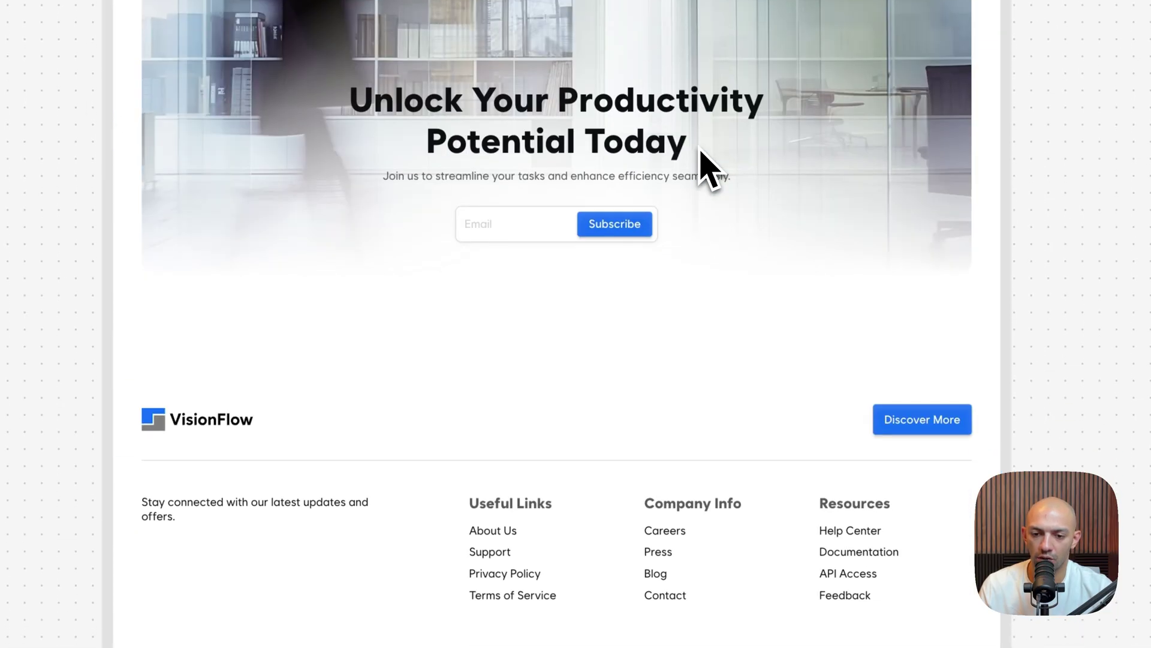
pyautogui.scroll(-3, 702, 216)
pyautogui.scroll(6, 693, 225)
pyautogui.scroll(6, 677, 468)
pyautogui.scroll(5, 677, 468)
pyautogui.scroll(2, 639, 377)
pyautogui.scroll(4, 630, 360)
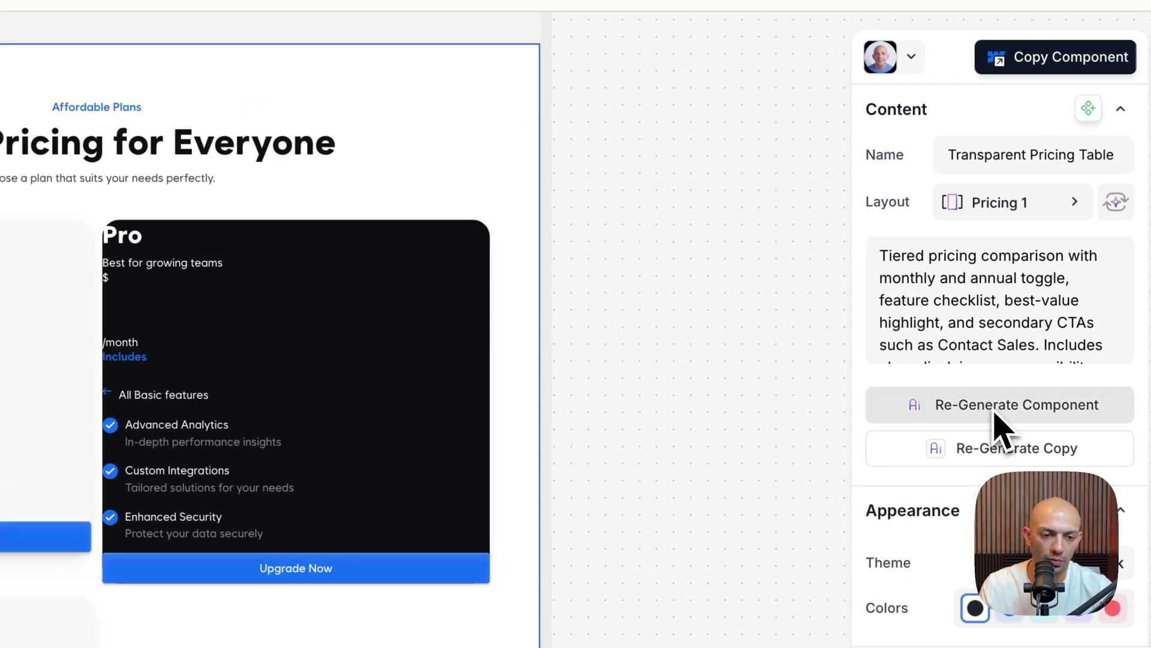
pyautogui.click(974, 412)
pyautogui.scroll(5, 728, 108)
pyautogui.scroll(-4, 792, 217)
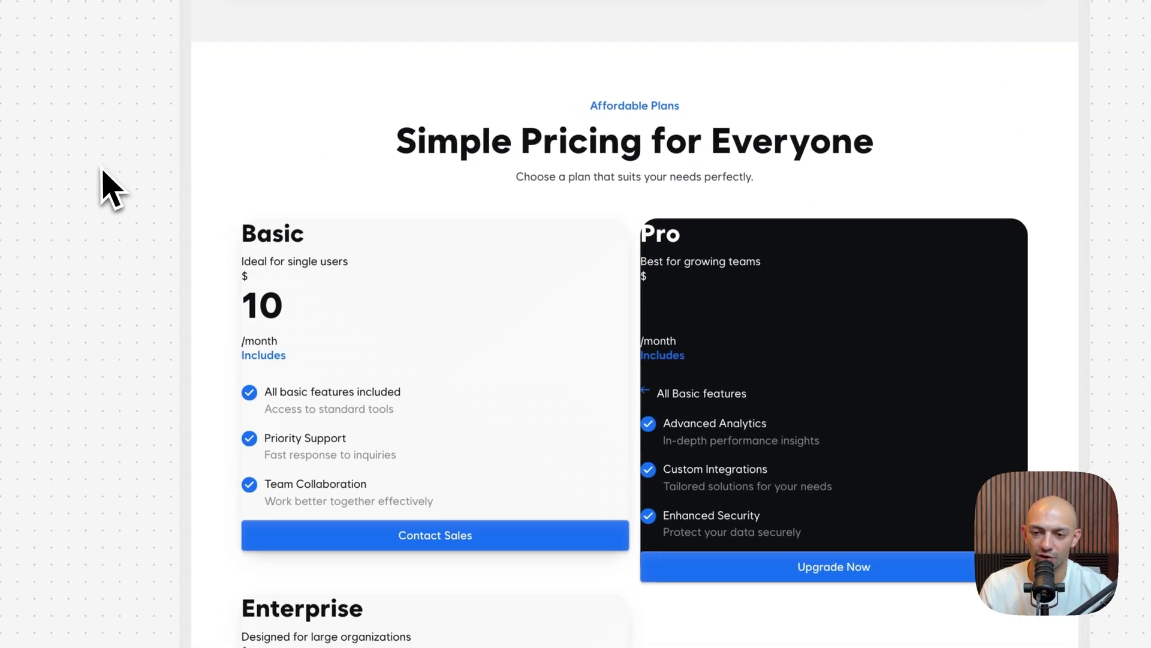
pyautogui.scroll(-5, 100, 185)
pyautogui.scroll(-5, 288, 360)
pyautogui.scroll(5, 540, 531)
pyautogui.scroll(4, 368, 594)
pyautogui.scroll(8, 333, 450)
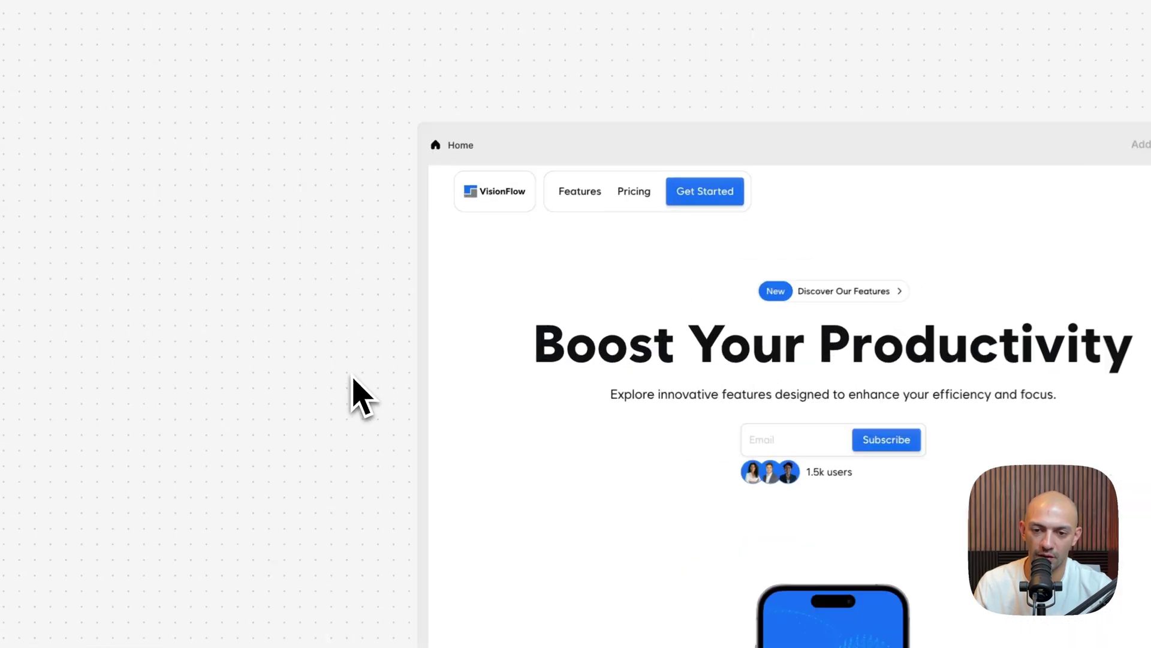
pyautogui.click(480, 162)
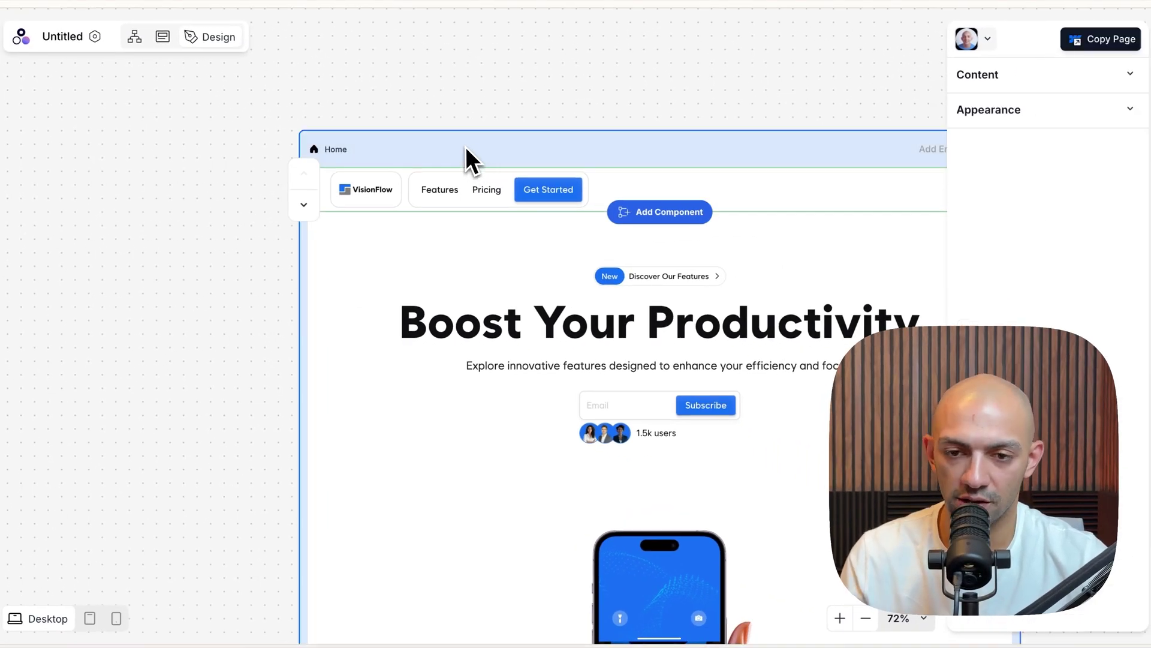
# - Select the whole page of the new Modulify AI site for page-level settings
pyautogui.click(465, 146)
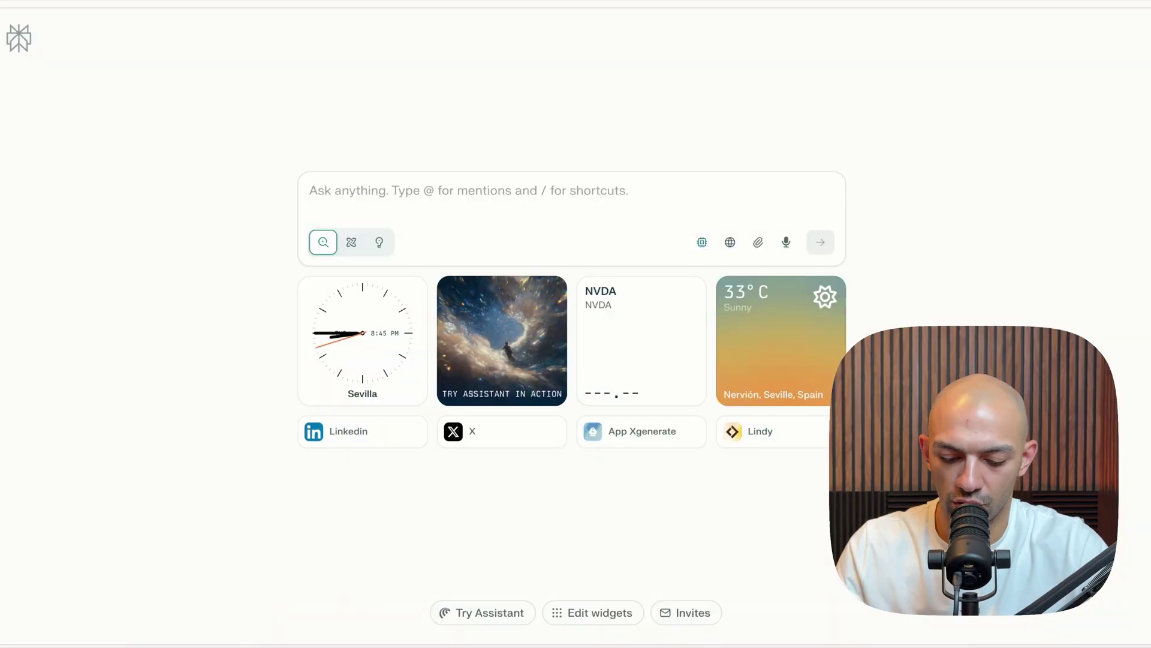
pyautogui.write('webflow')
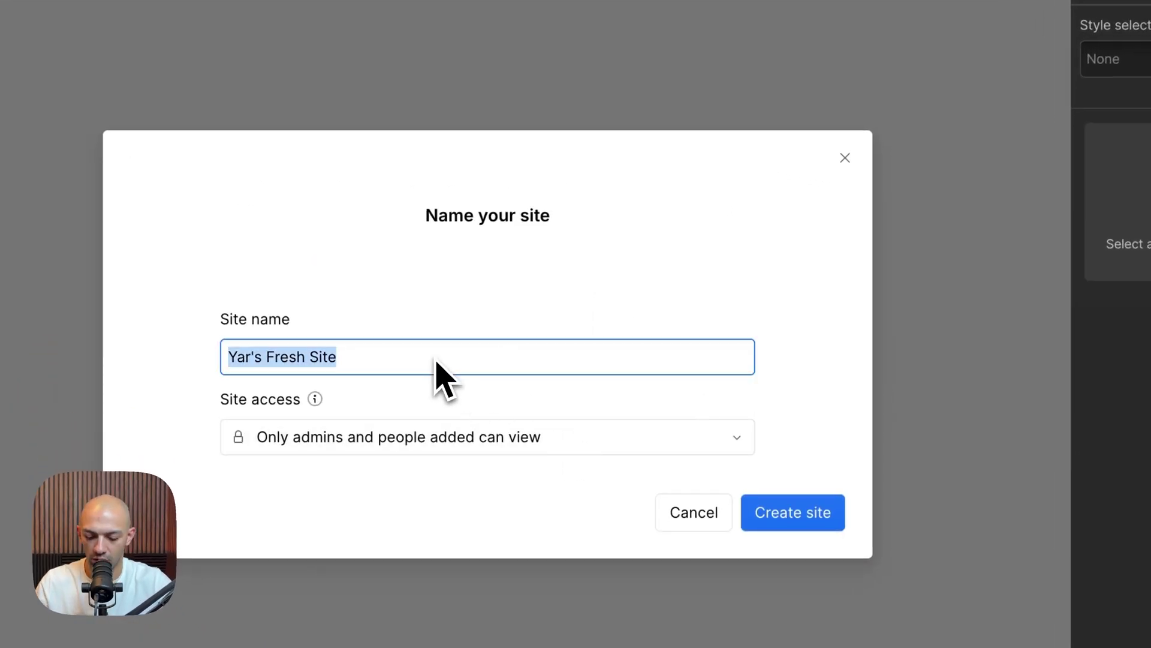
pyautogui.write('Modu')
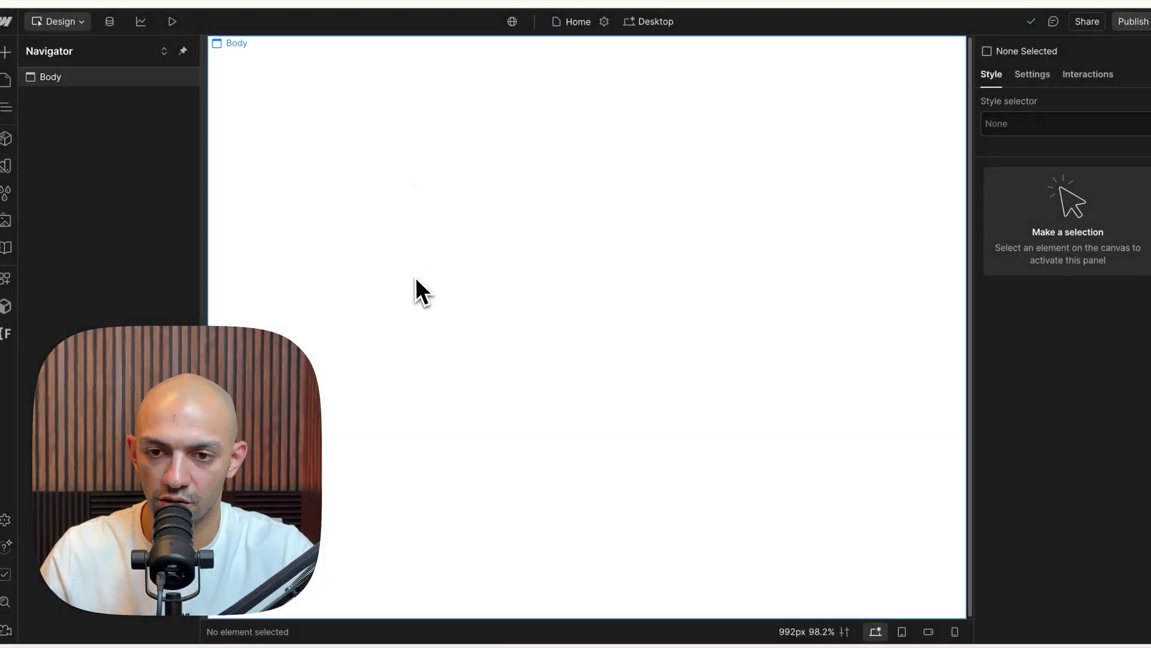
# - Select the Webflow body, copy the VisionFlow page from Modulify and dismiss the pasting instructions
pyautogui.click(423, 288)
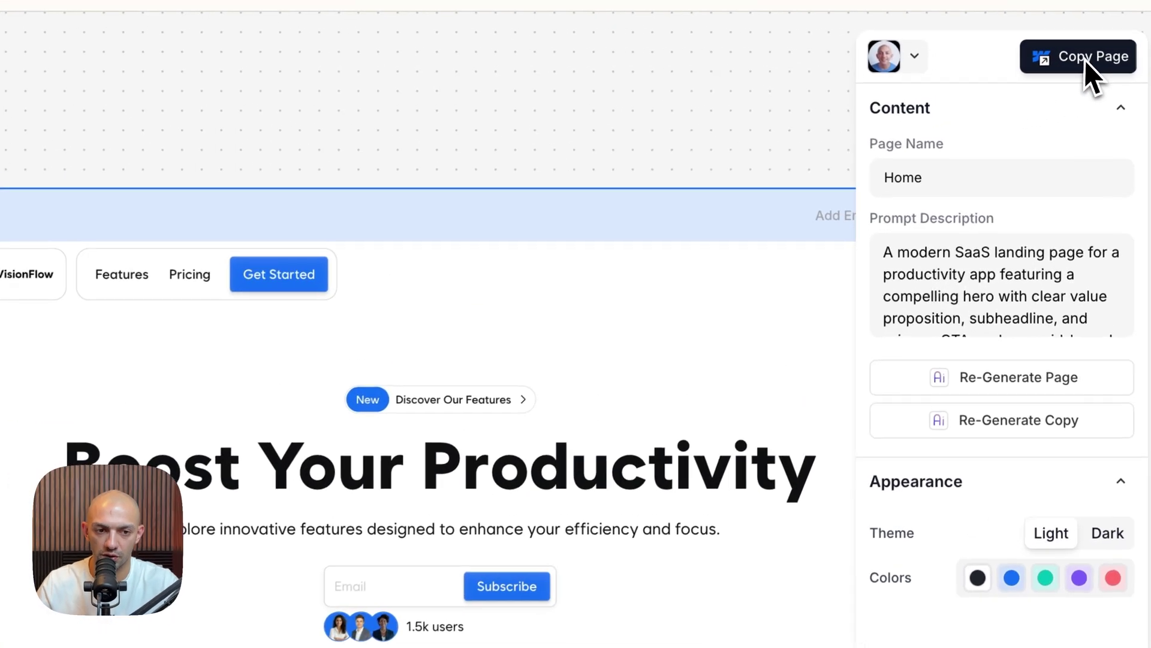
pyautogui.click(1101, 39)
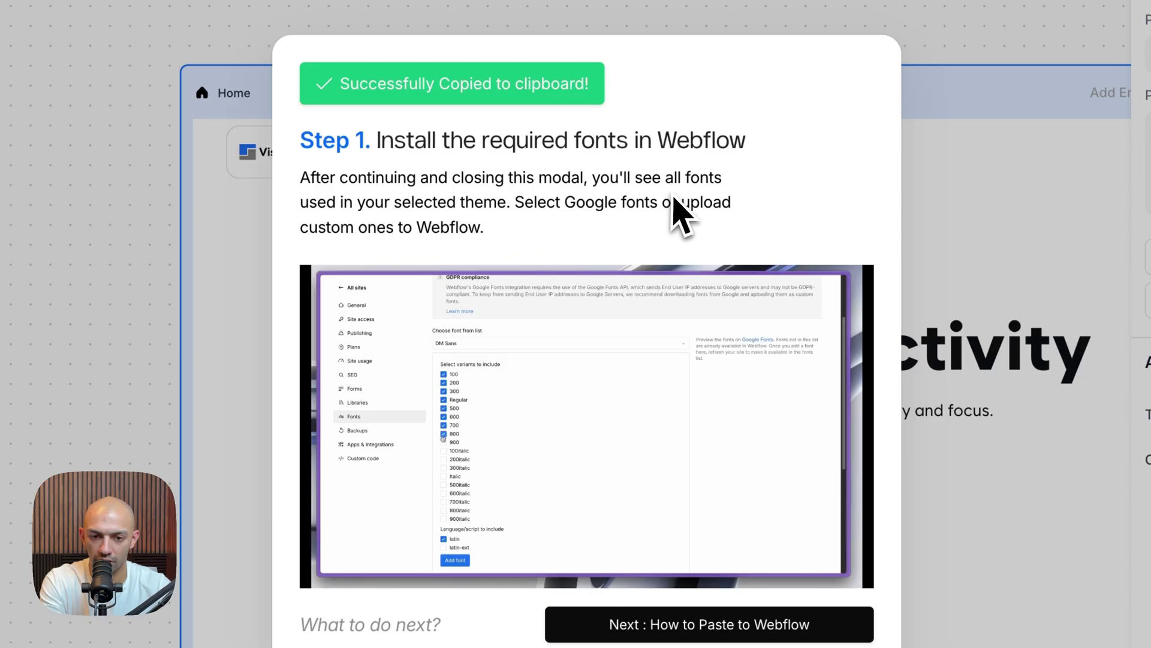
pyautogui.click(709, 625)
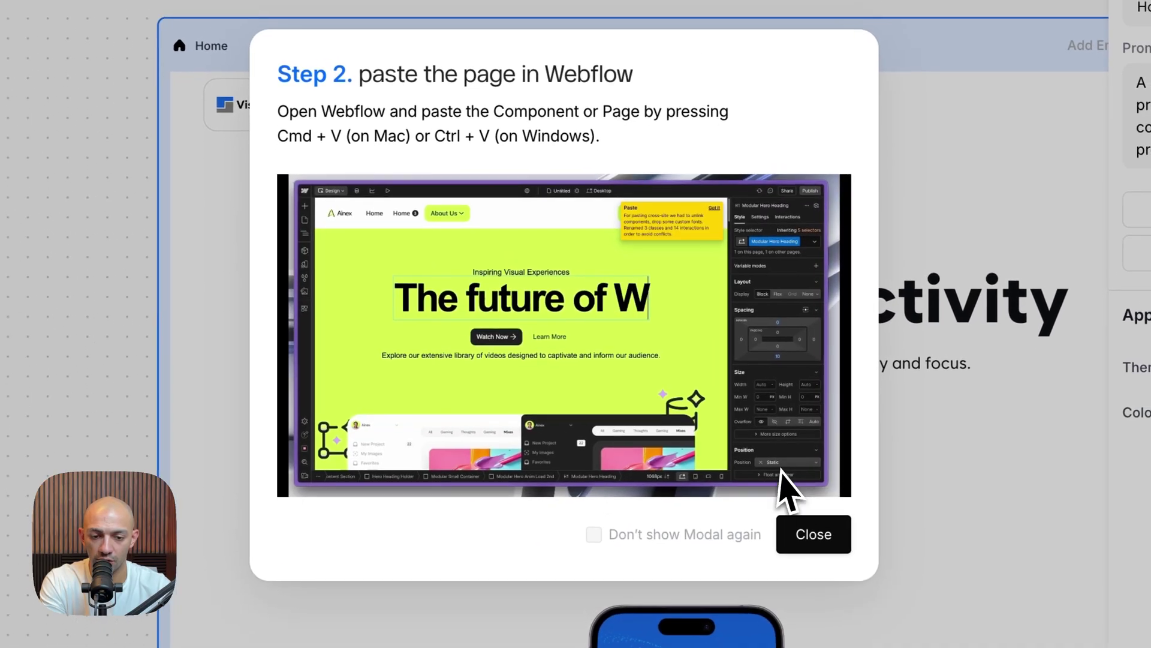
pyautogui.click(837, 518)
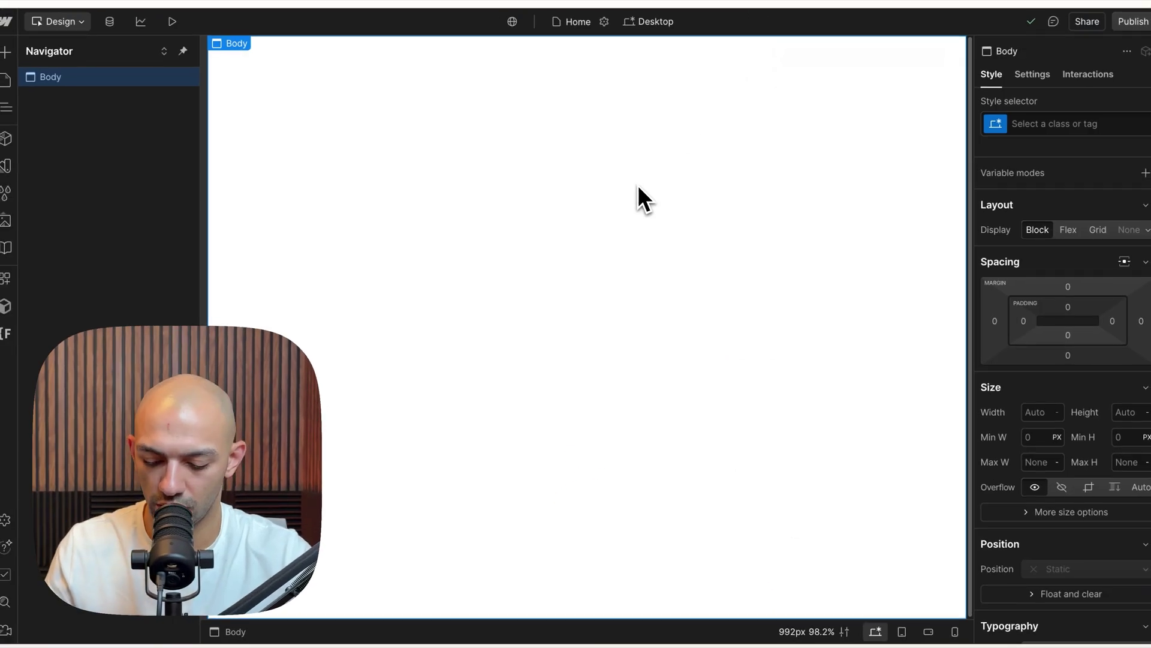
# - Paste the VisionFlow page into the body and preview it, comparing against the Modulify version
pyautogui.hotkey('ctrl', 'v')
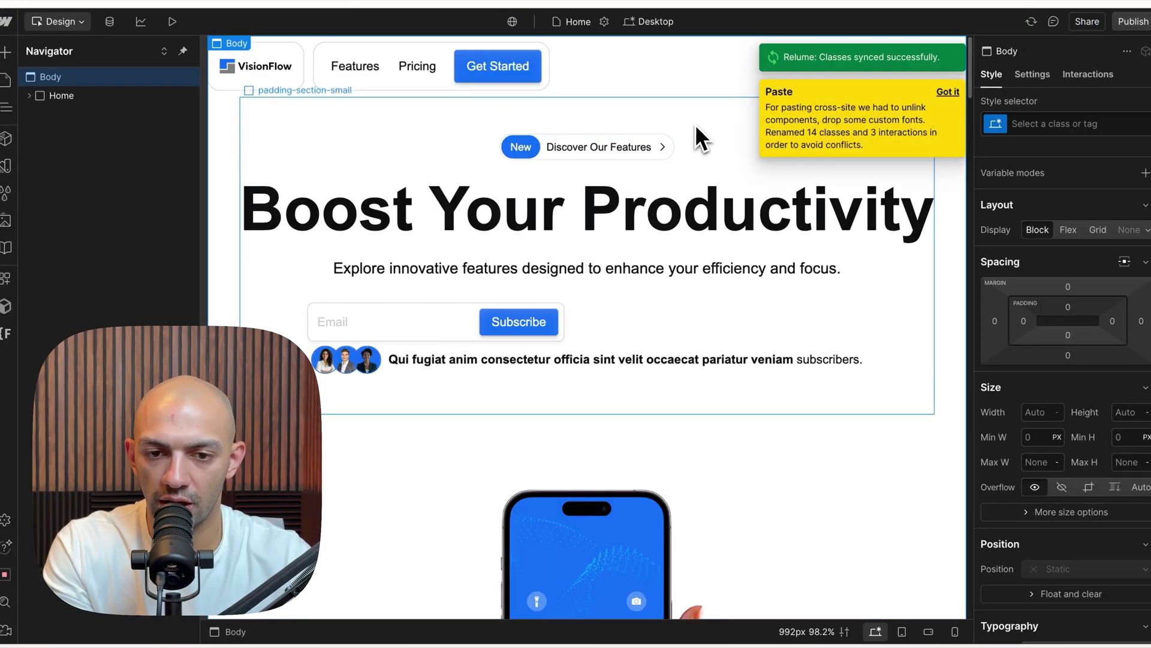
pyautogui.click(702, 140)
pyautogui.click(172, 22)
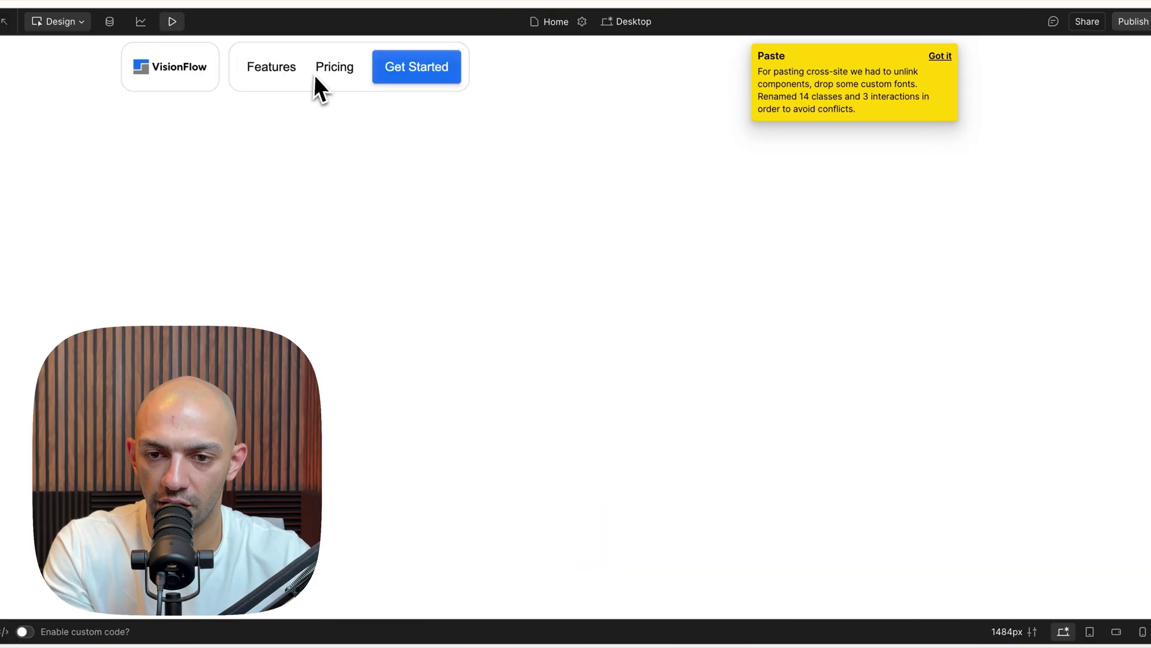
pyautogui.scroll(-4, 805, 300)
pyautogui.scroll(-4, 804, 328)
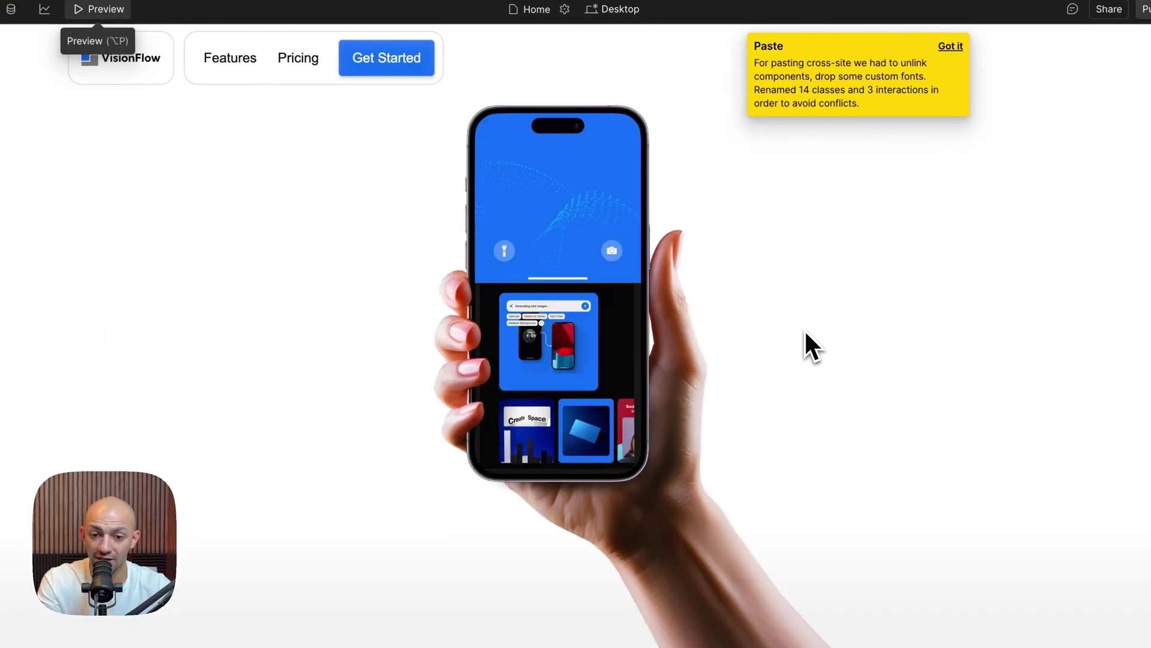
pyautogui.scroll(-3, 842, 334)
pyautogui.scroll(-3, 842, 334)
pyautogui.scroll(-3, 843, 334)
pyautogui.scroll(-3, 842, 334)
pyautogui.scroll(-3, 842, 334)
pyautogui.scroll(-5, 692, 375)
pyautogui.scroll(-4, 670, 379)
pyautogui.scroll(-4, 670, 379)
pyautogui.scroll(-5, 670, 379)
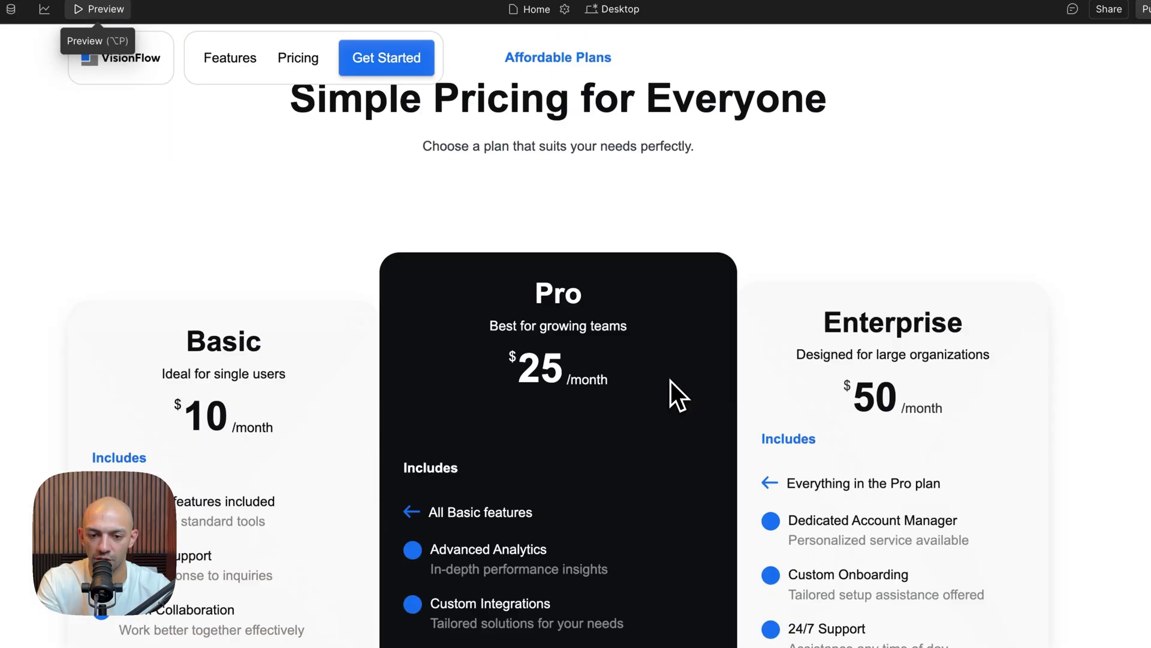
pyautogui.scroll(-4, 669, 381)
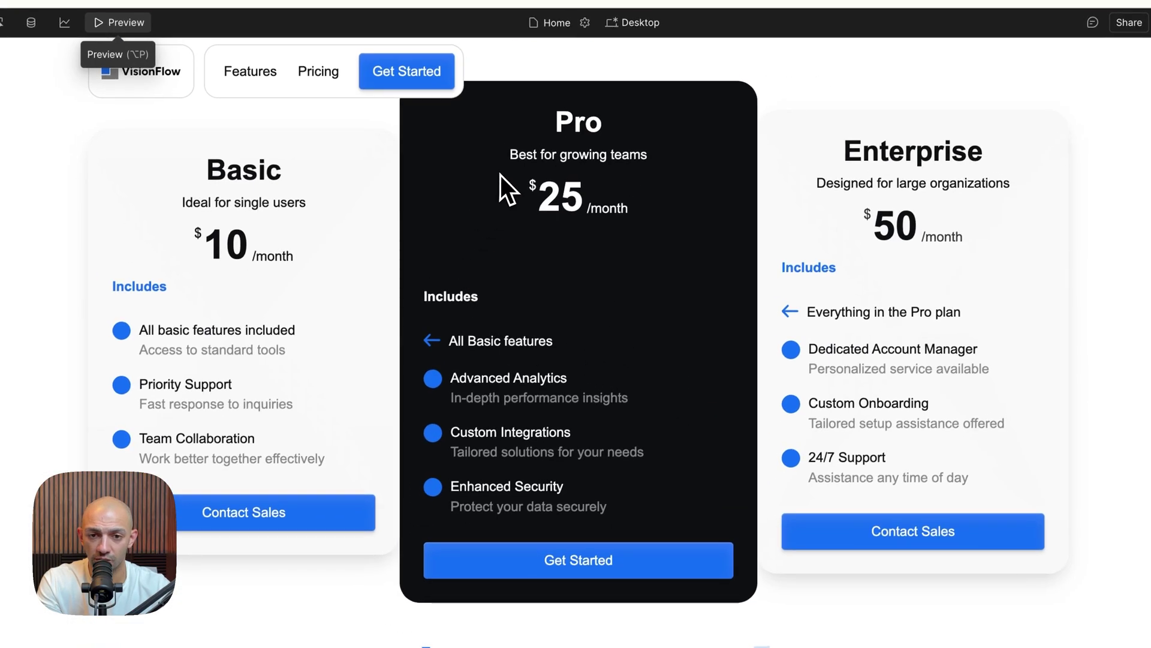
pyautogui.hotkey('ctrl', 'shift', 'p')
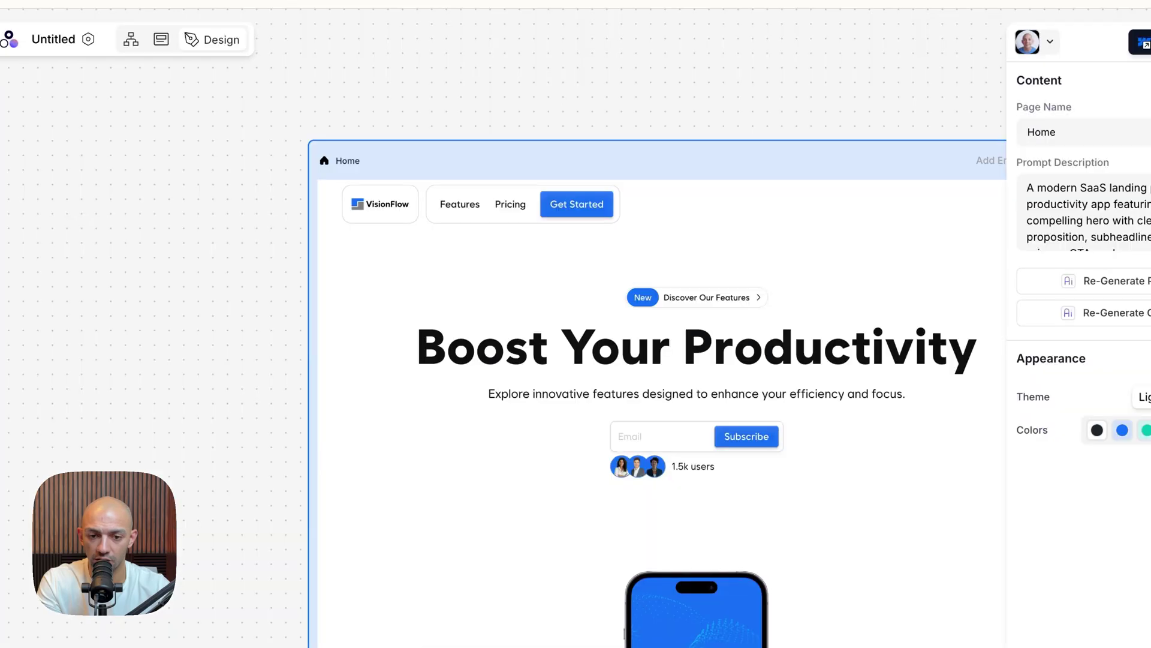
pyautogui.scroll(-5, 552, 332)
pyautogui.scroll(-5, 551, 332)
pyautogui.scroll(-3, 554, 389)
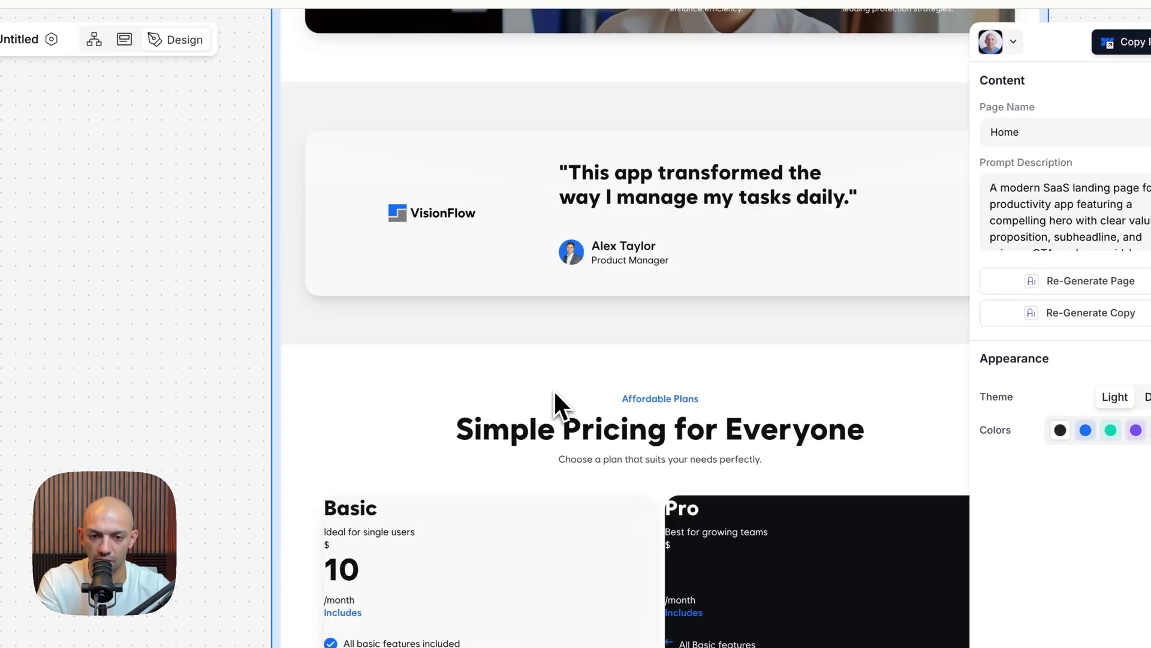
pyautogui.scroll(-3, 554, 390)
pyautogui.hotkey('ctrl', 'shift', 'p')
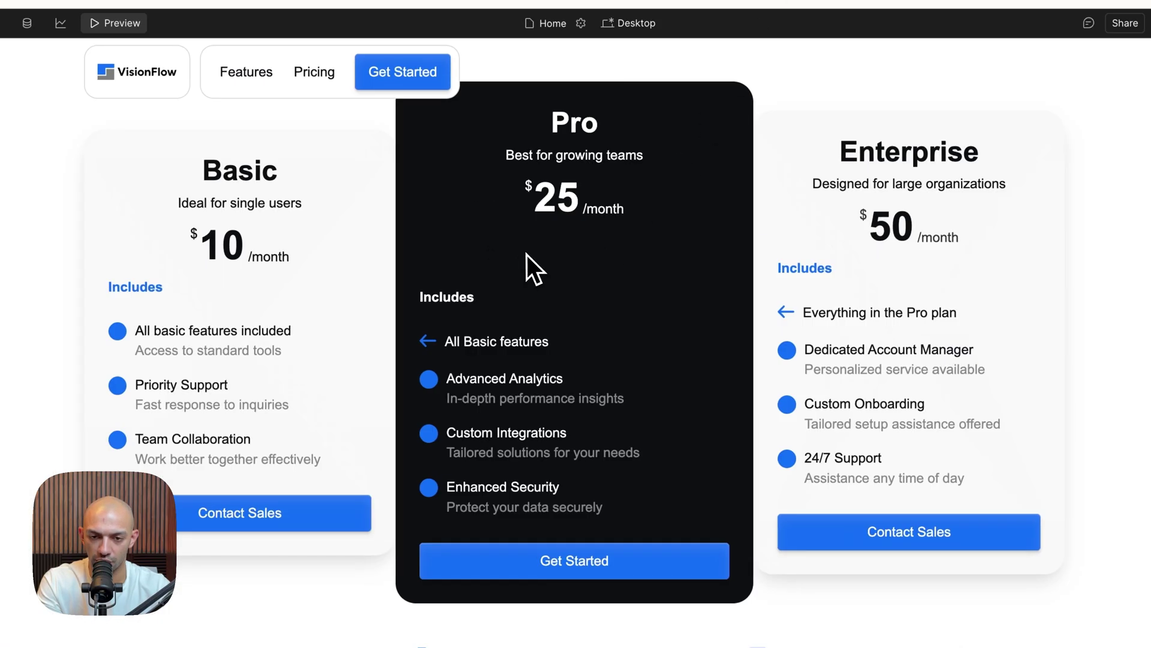
pyautogui.scroll(-4, 652, 271)
pyautogui.scroll(-5, 672, 340)
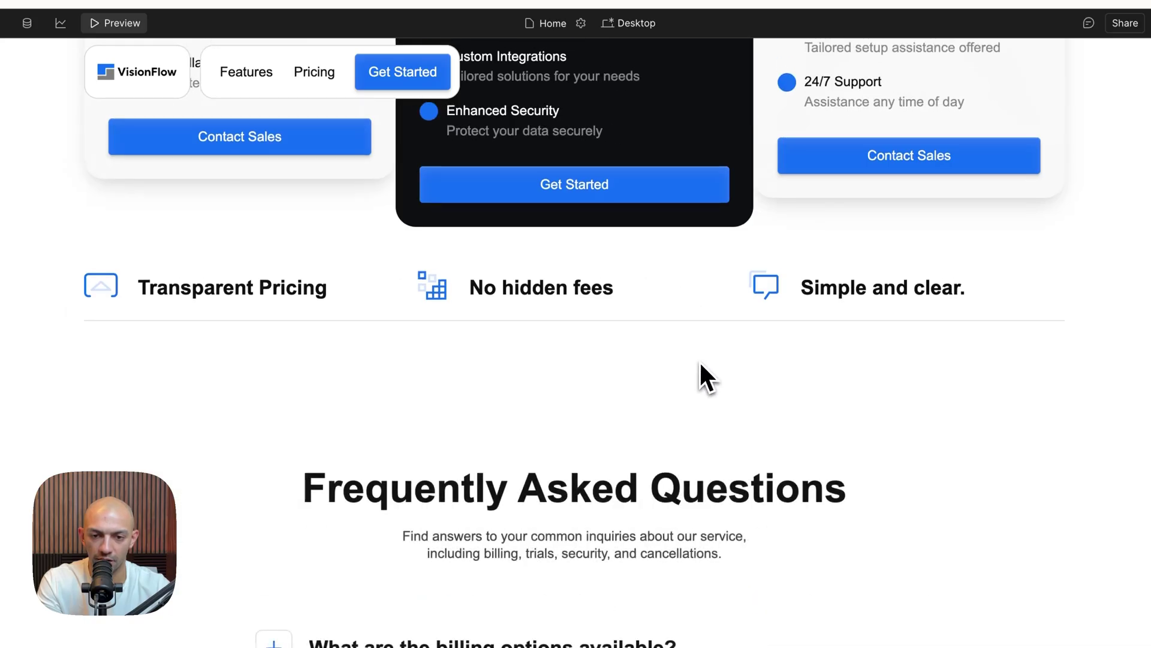
pyautogui.scroll(-3, 381, 281)
pyautogui.scroll(-4, 659, 301)
pyautogui.scroll(-4, 738, 408)
pyautogui.scroll(-4, 514, 269)
pyautogui.scroll(-3, 514, 269)
pyautogui.scroll(-3, 436, 252)
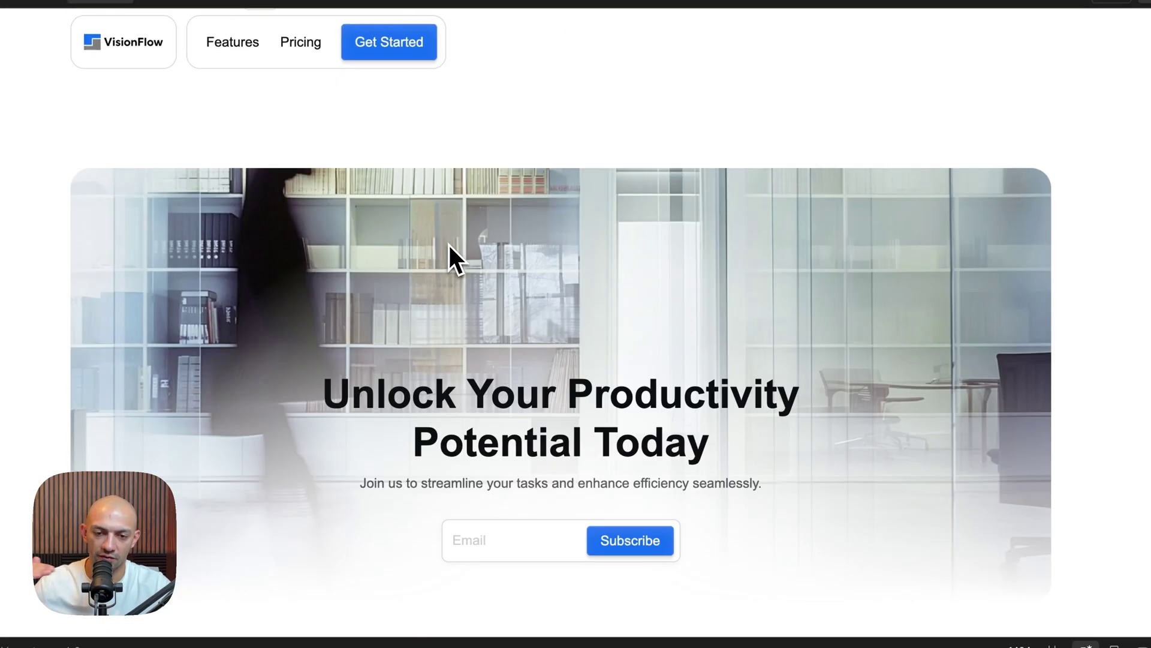
pyautogui.scroll(-4, 449, 346)
pyautogui.scroll(-5, 450, 377)
pyautogui.scroll(7, 476, 449)
pyautogui.scroll(10, 515, 518)
pyautogui.scroll(10, 515, 517)
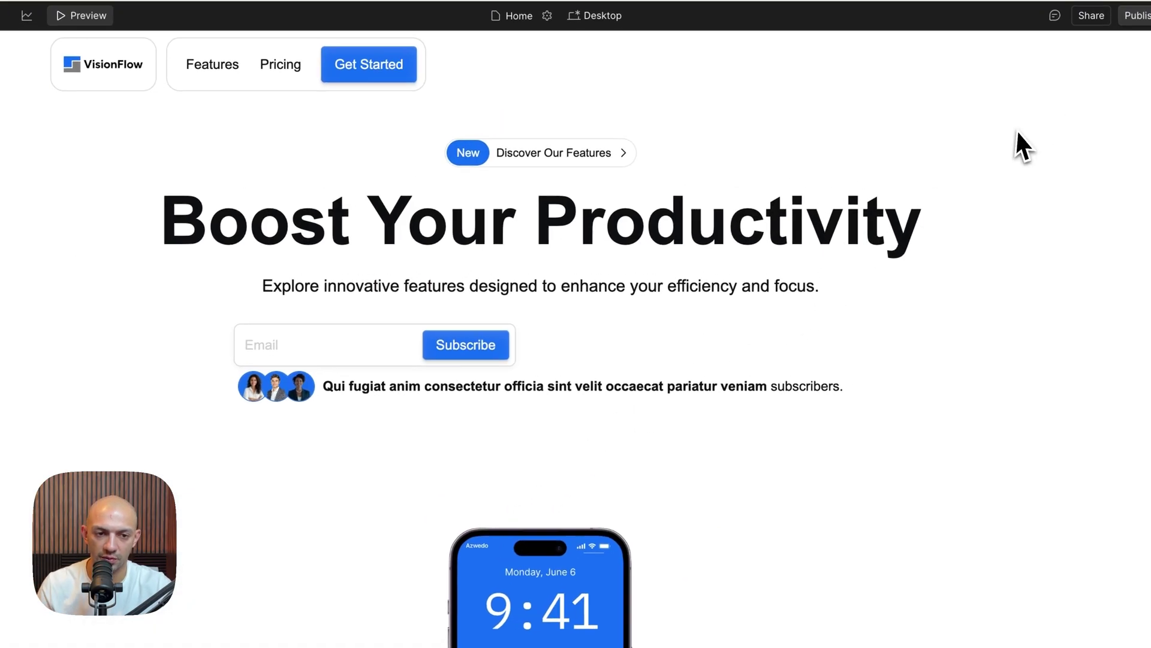
# - Test submitting the empty email signup form, then leave preview
pyautogui.click(395, 354)
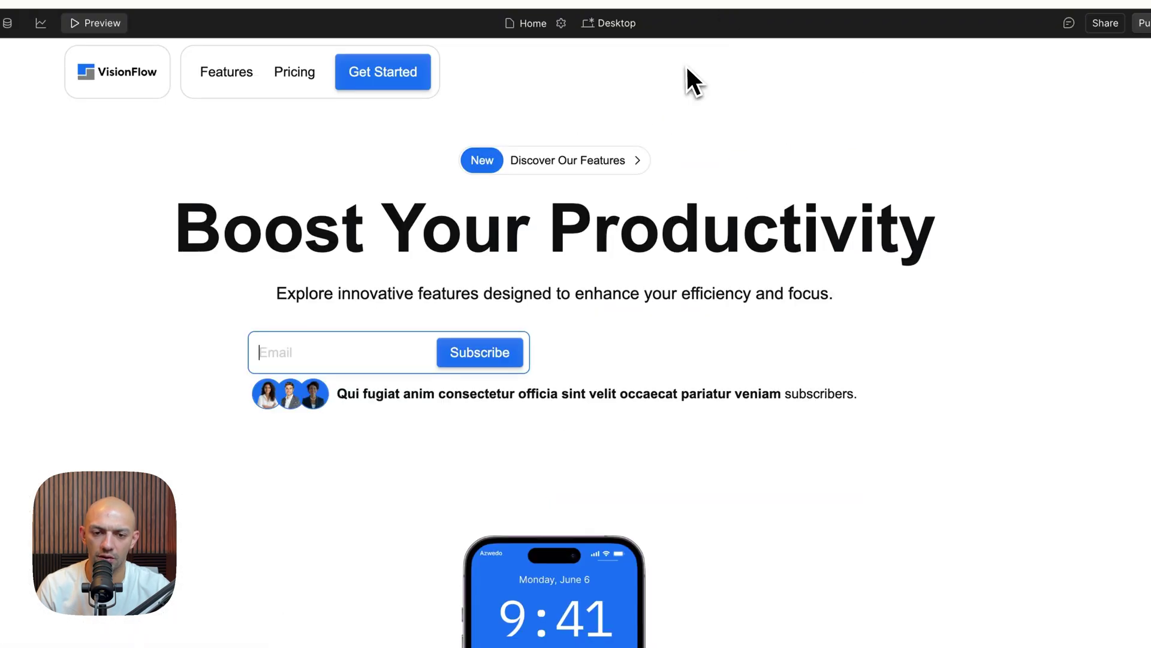
pyautogui.click(504, 352)
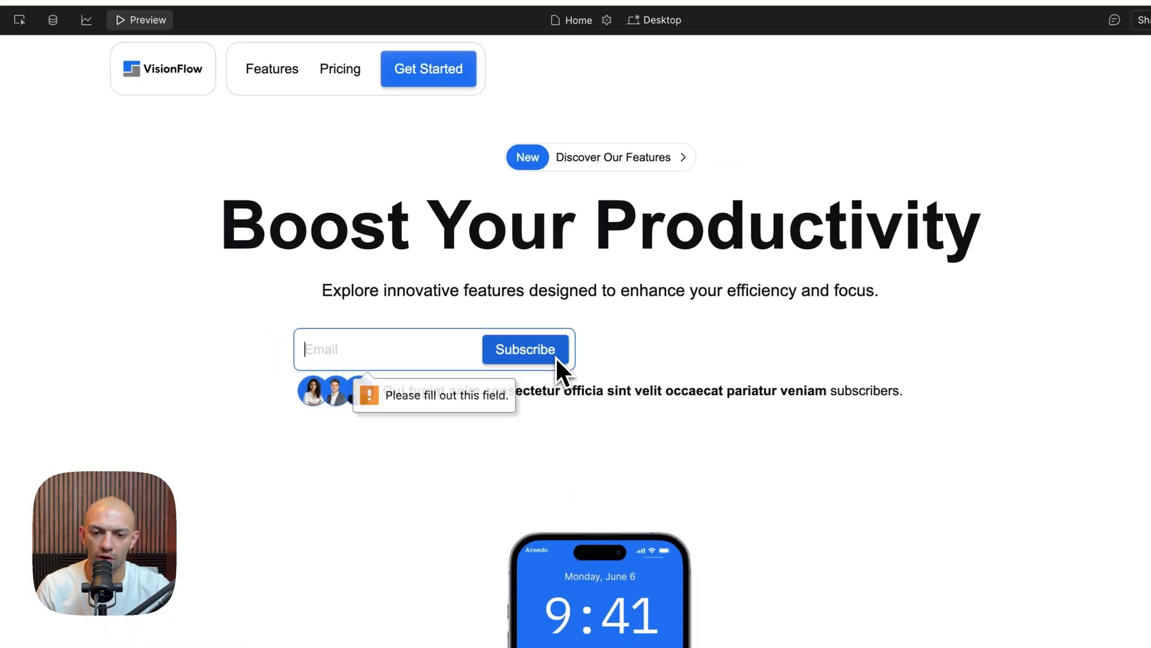
pyautogui.click(156, 23)
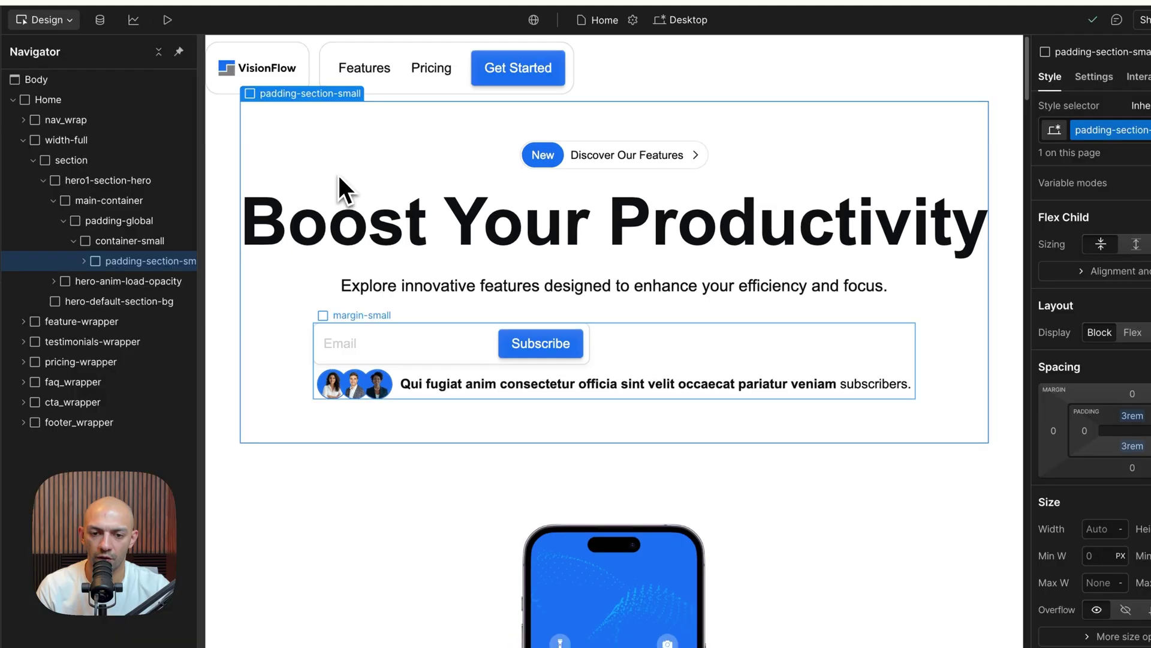
pyautogui.click(604, 364)
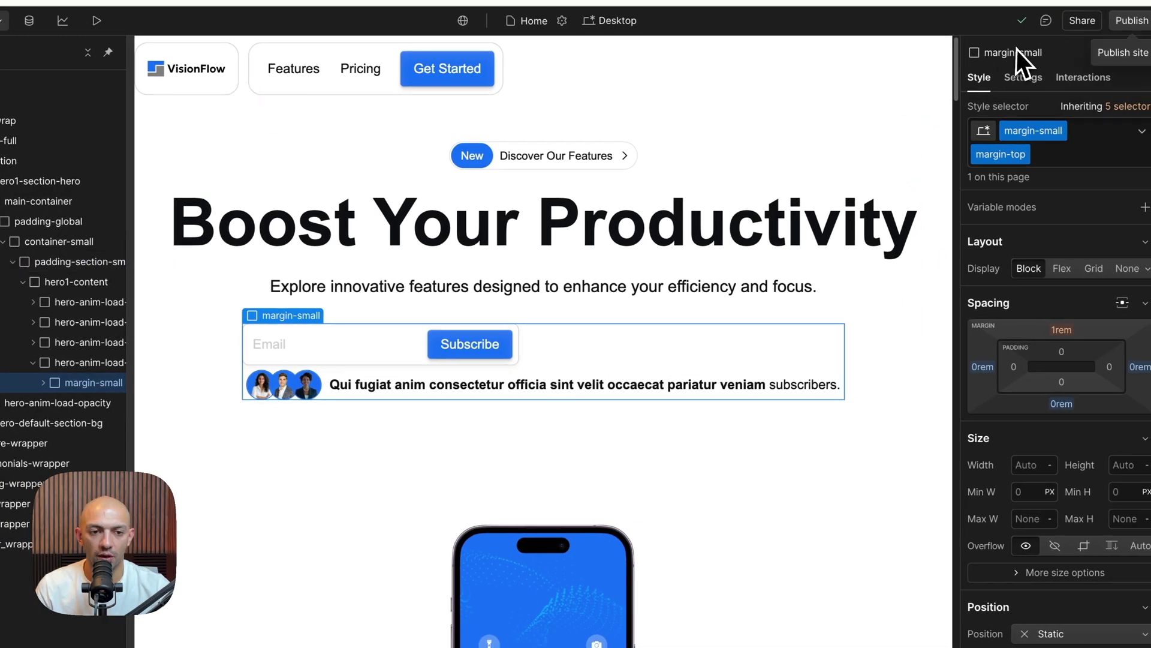
# - Publish the site to its domain and open the live published page
pyautogui.click(1131, 20)
pyautogui.click(1100, 163)
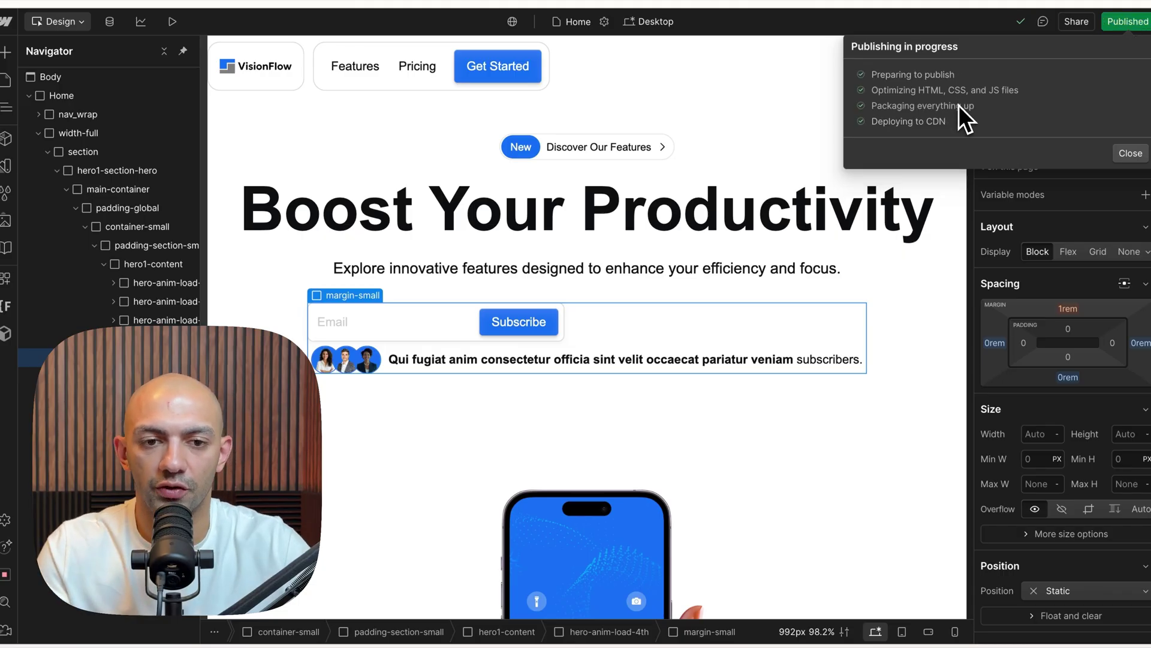
pyautogui.click(990, 93)
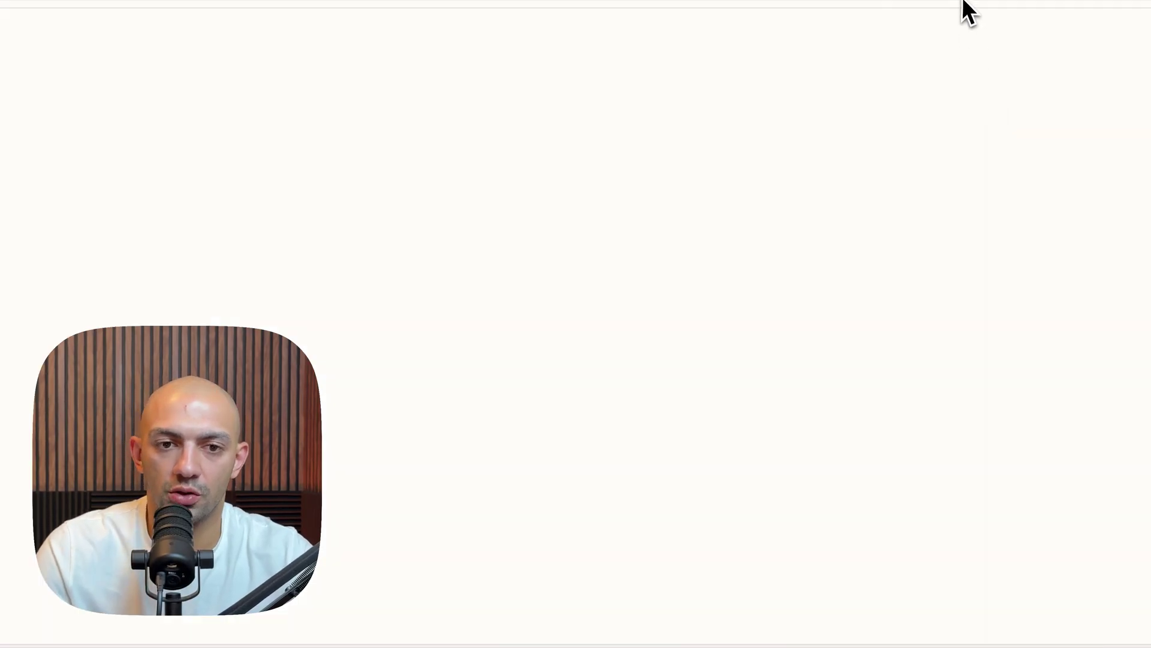
pyautogui.scroll(-2, 815, 261)
pyautogui.scroll(-4, 822, 275)
pyautogui.scroll(-2, 730, 307)
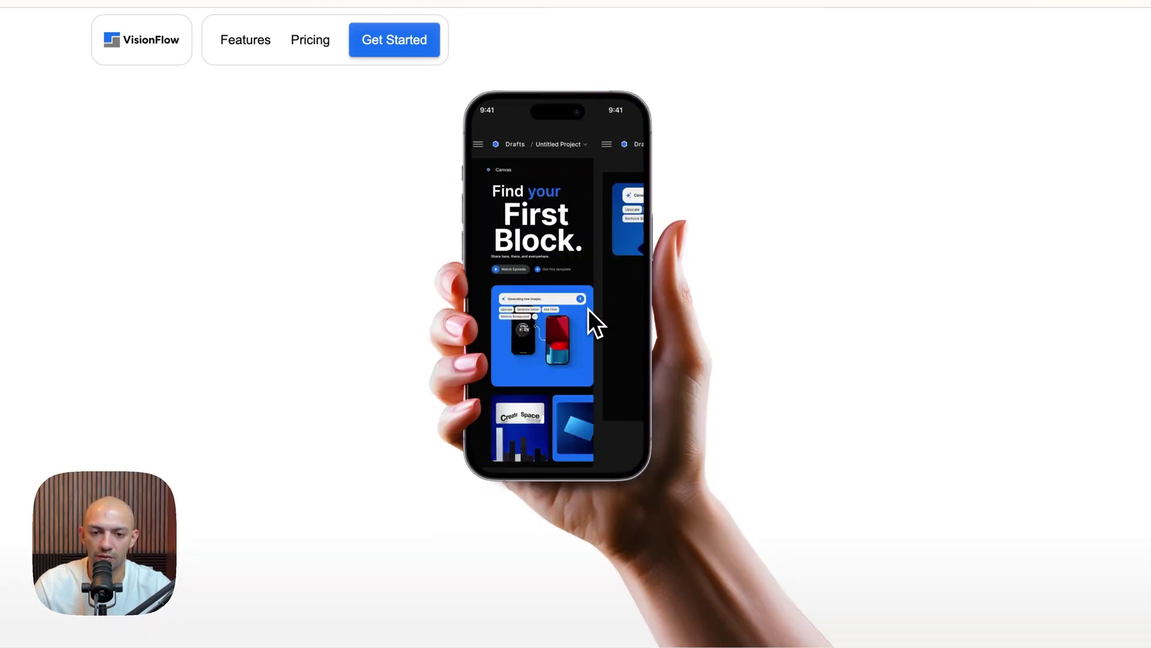
pyautogui.scroll(4, 588, 333)
pyautogui.scroll(3, 626, 372)
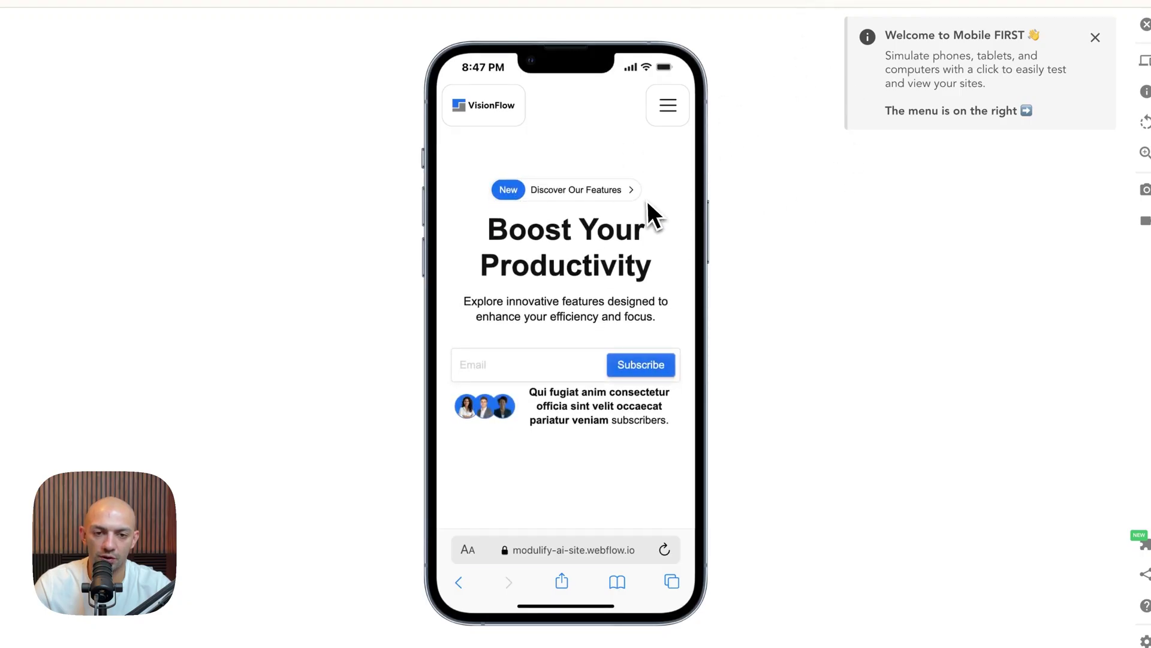
# - Dismiss the simulator welcome notice and check the device list before browsing the iPhone frame
pyautogui.click(1096, 38)
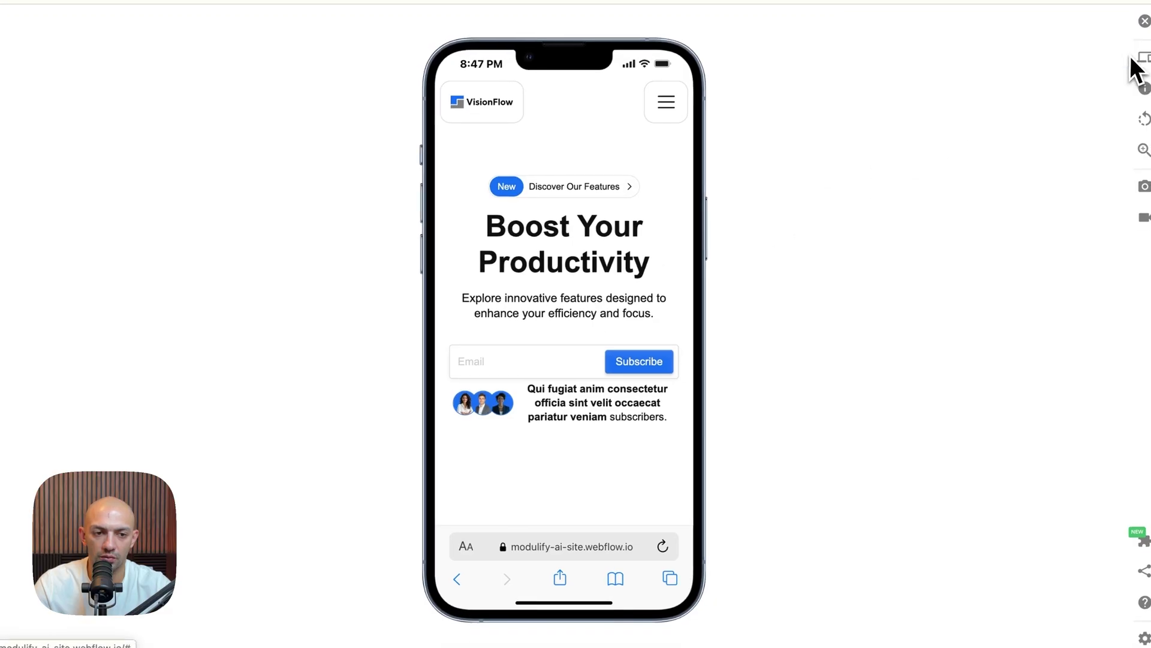
pyautogui.click(1145, 60)
pyautogui.scroll(-2, 983, 430)
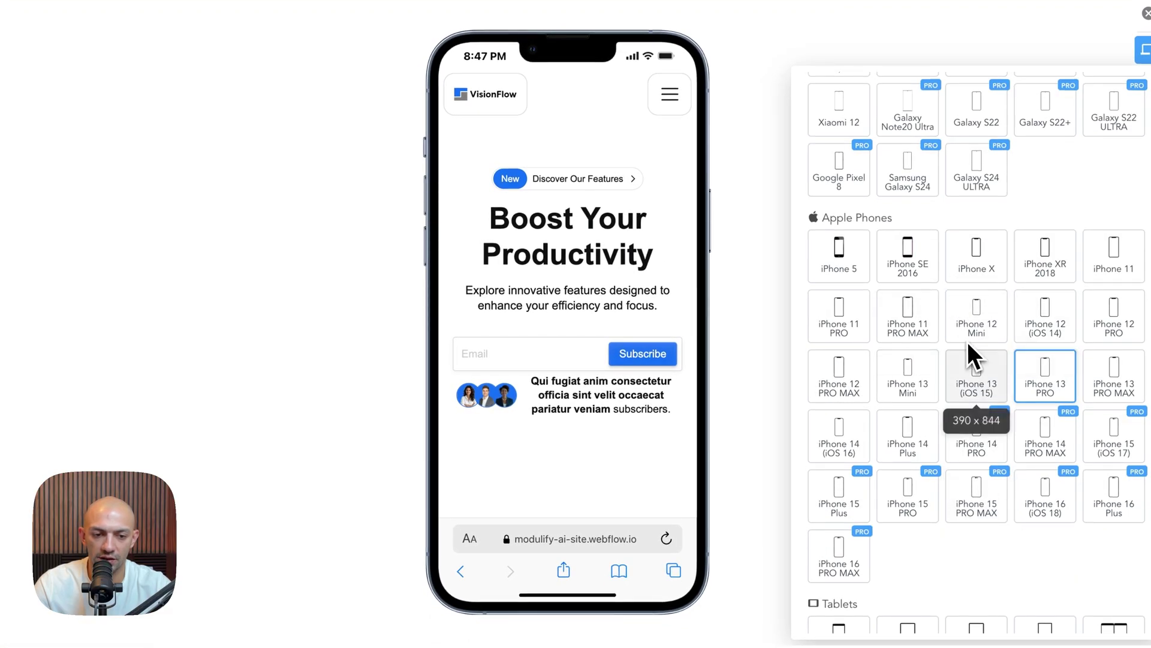
pyautogui.click(772, 270)
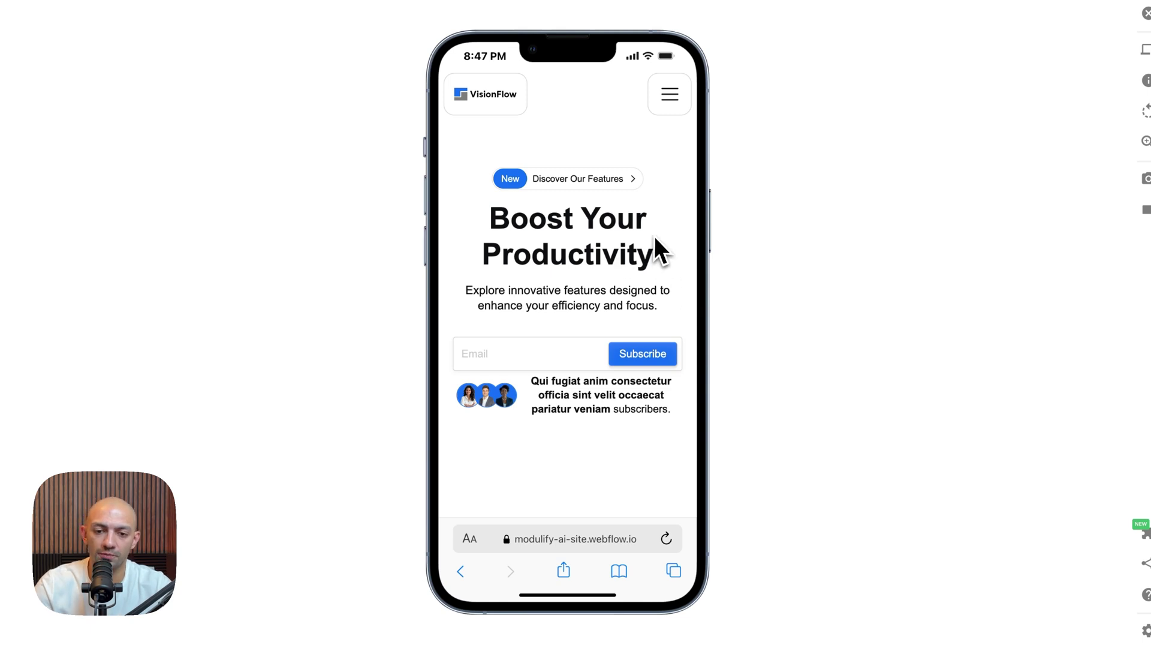
pyautogui.scroll(-3, 606, 265)
pyautogui.scroll(-4, 607, 264)
pyautogui.scroll(-2, 607, 265)
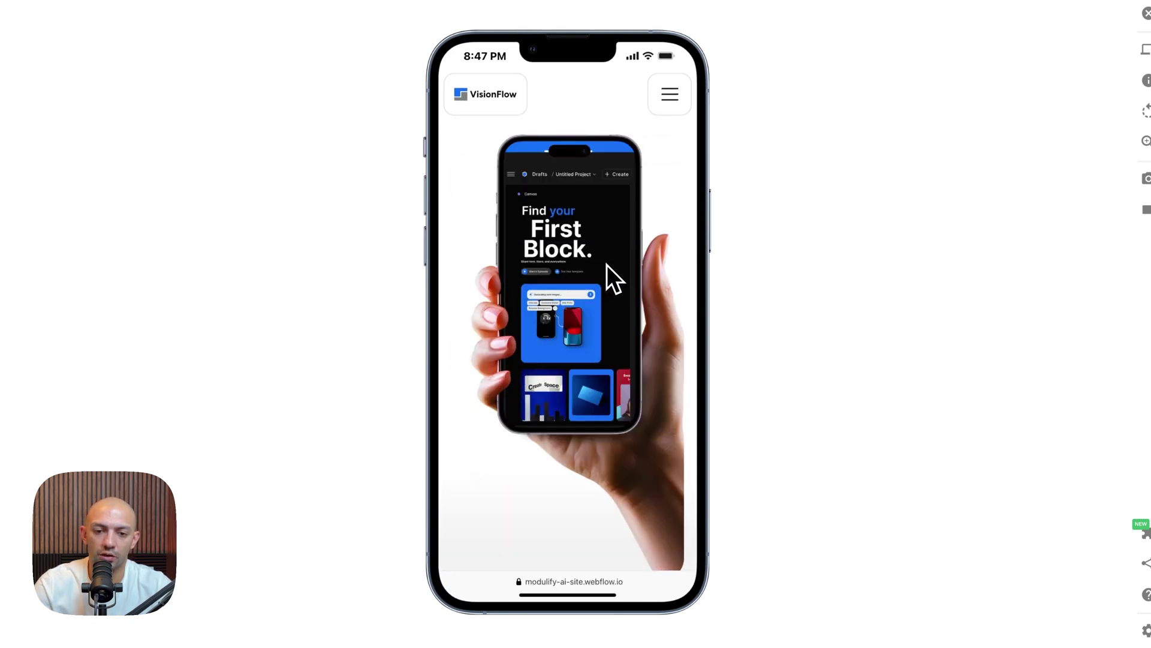
pyautogui.scroll(-2, 607, 265)
pyautogui.scroll(-4, 607, 267)
pyautogui.scroll(-4, 631, 347)
pyautogui.scroll(-4, 632, 352)
pyautogui.scroll(-3, 633, 352)
pyautogui.scroll(-4, 632, 352)
pyautogui.scroll(-4, 632, 352)
pyautogui.scroll(-4, 632, 352)
pyautogui.scroll(-4, 633, 352)
pyautogui.scroll(-3, 632, 352)
pyautogui.scroll(-4, 633, 352)
pyautogui.scroll(-3, 632, 352)
pyautogui.scroll(-3, 633, 352)
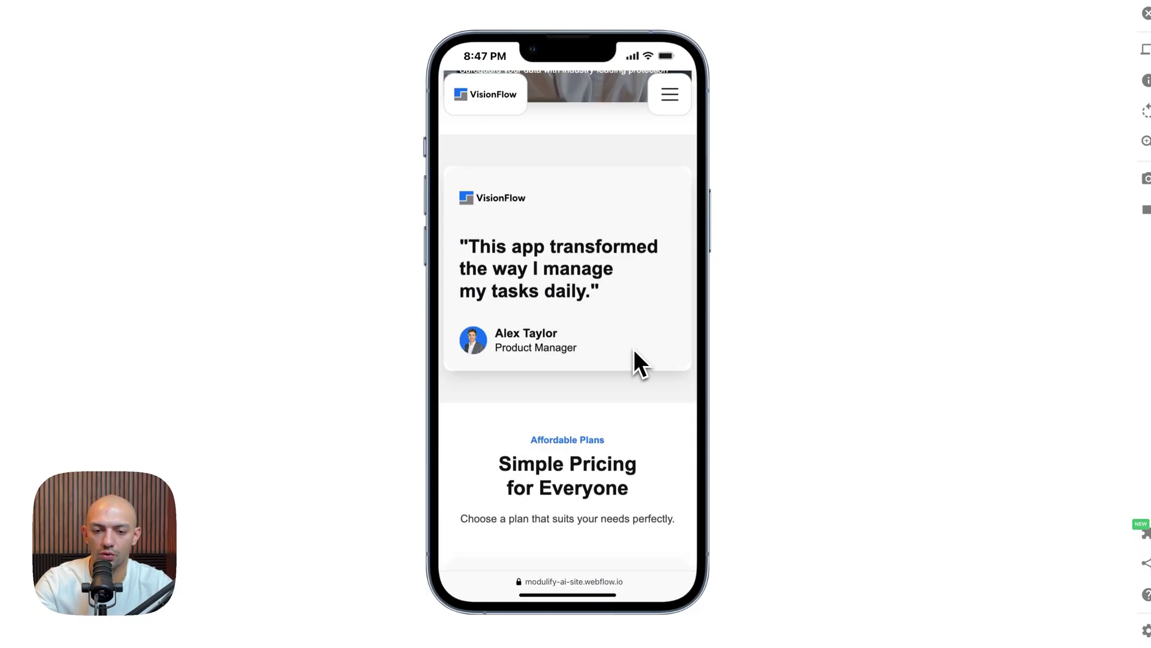
pyautogui.scroll(-5, 635, 349)
pyautogui.scroll(-4, 635, 349)
pyautogui.scroll(-4, 634, 349)
pyautogui.scroll(-3, 634, 356)
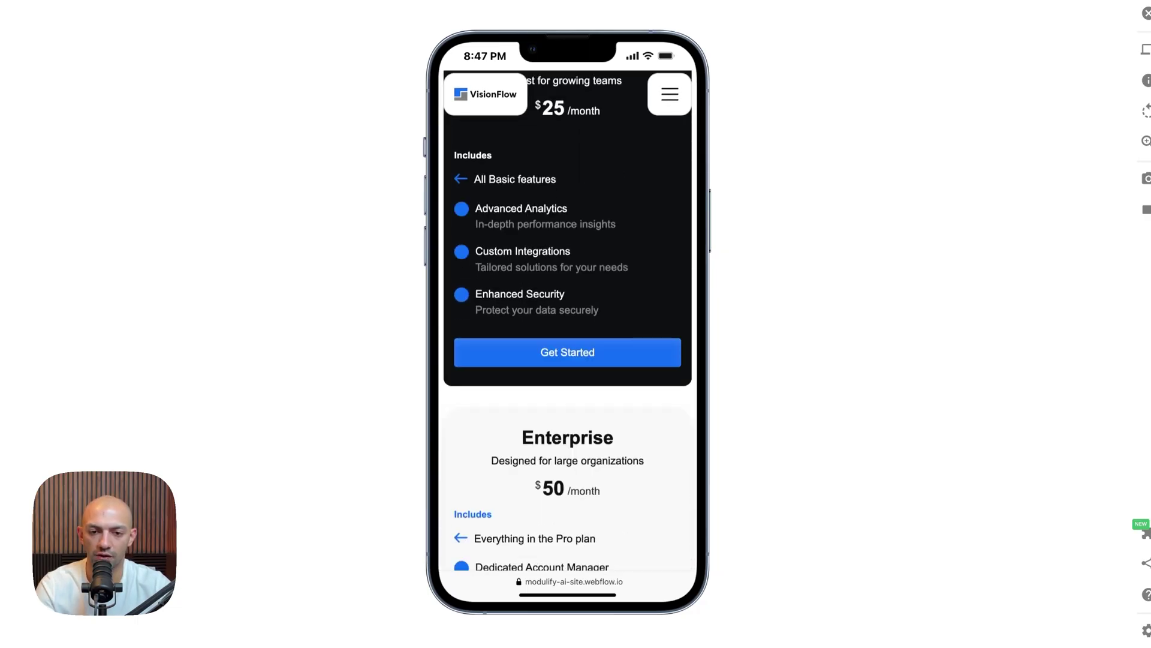
pyautogui.scroll(-5, 635, 356)
pyautogui.scroll(-4, 635, 356)
pyautogui.scroll(-4, 635, 355)
pyautogui.scroll(-4, 634, 355)
pyautogui.scroll(-5, 635, 356)
pyautogui.scroll(-4, 635, 356)
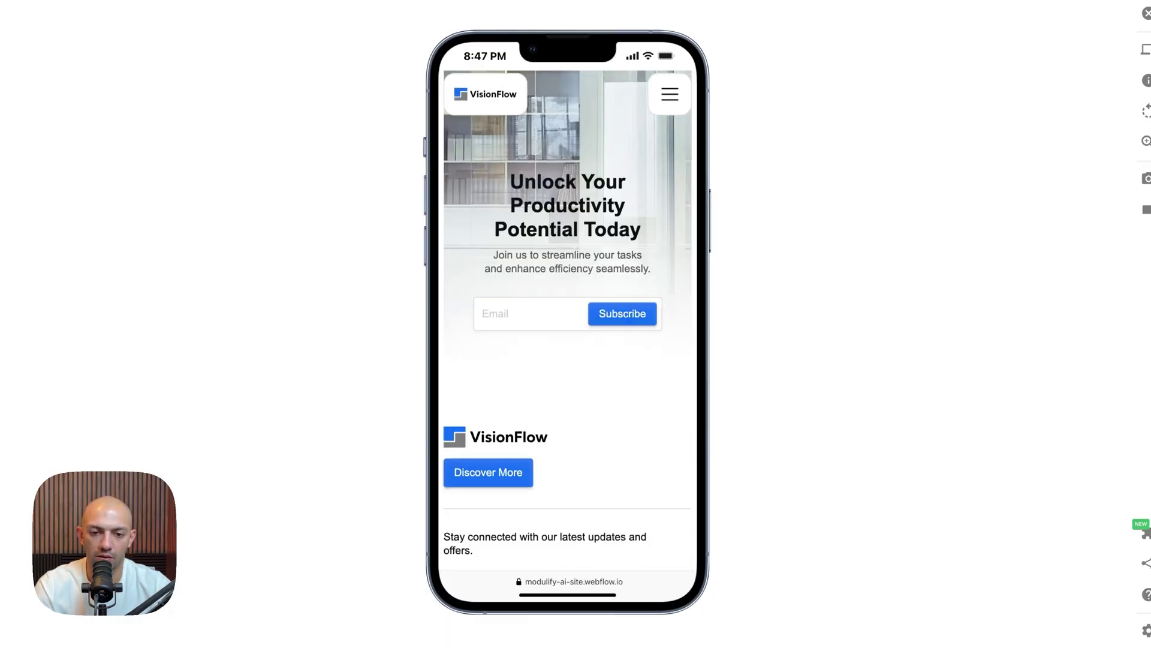
pyautogui.scroll(-4, 634, 355)
pyautogui.scroll(-5, 567, 355)
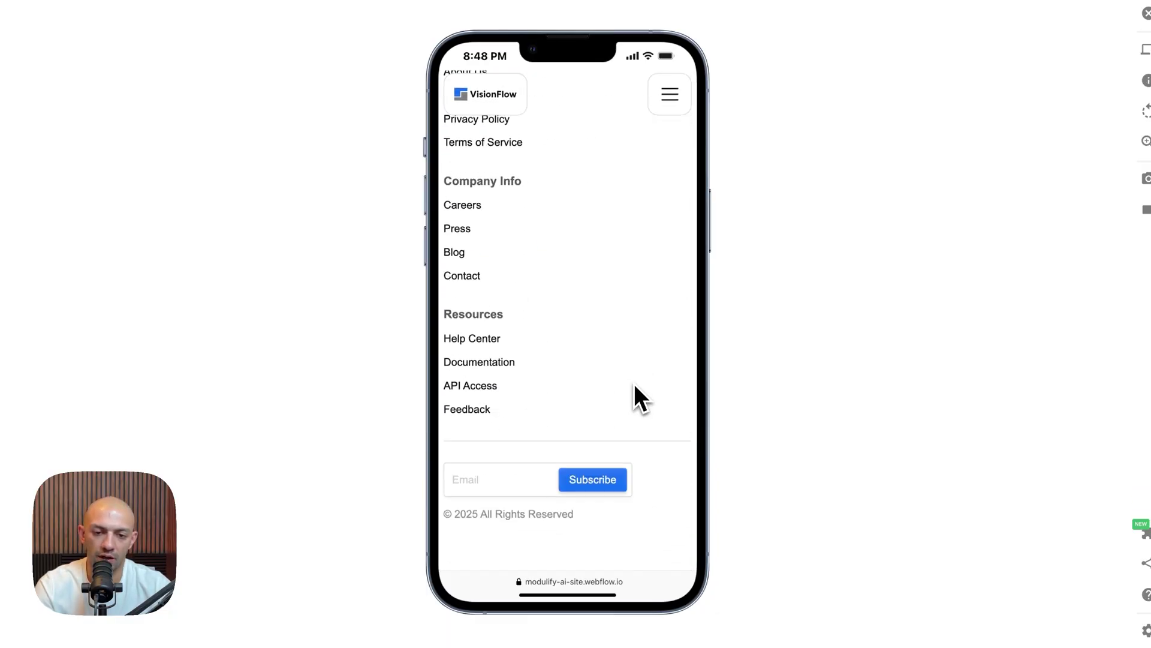
pyautogui.scroll(6, 641, 424)
pyautogui.scroll(5, 642, 424)
pyautogui.scroll(5, 642, 423)
pyautogui.scroll(5, 641, 423)
pyautogui.scroll(6, 640, 421)
pyautogui.scroll(5, 640, 421)
pyautogui.scroll(5, 640, 422)
pyautogui.scroll(4, 641, 421)
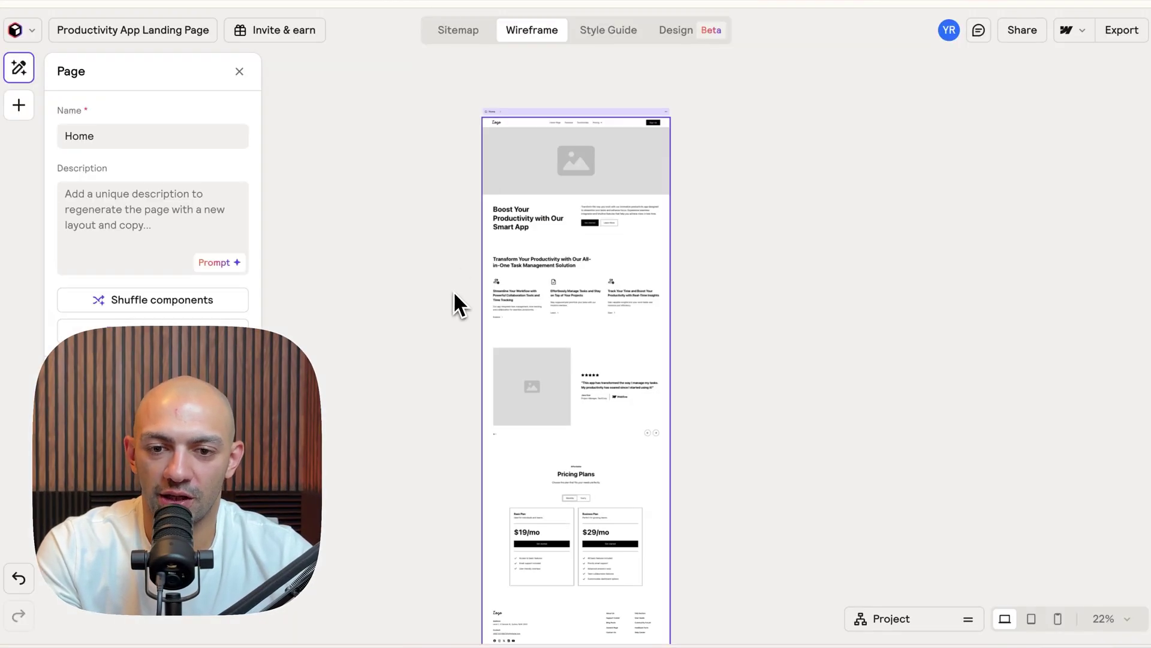
# - Close the page details, glance at the sitemap and return to the Home wireframe
pyautogui.click(432, 288)
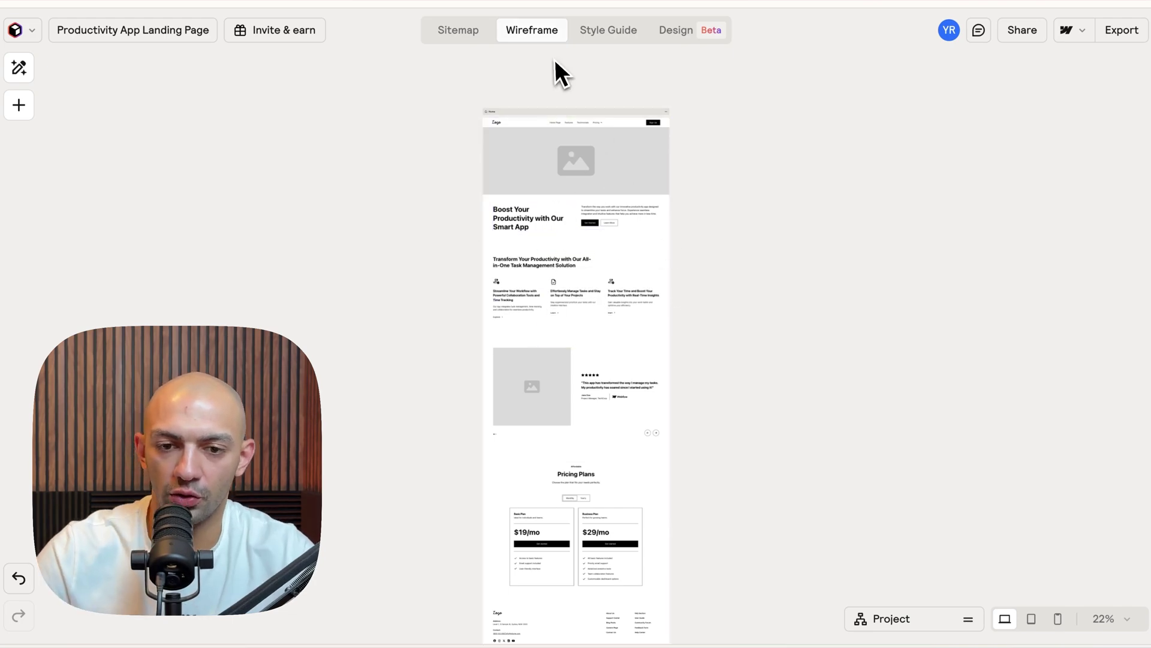
pyautogui.scroll(3, 630, 132)
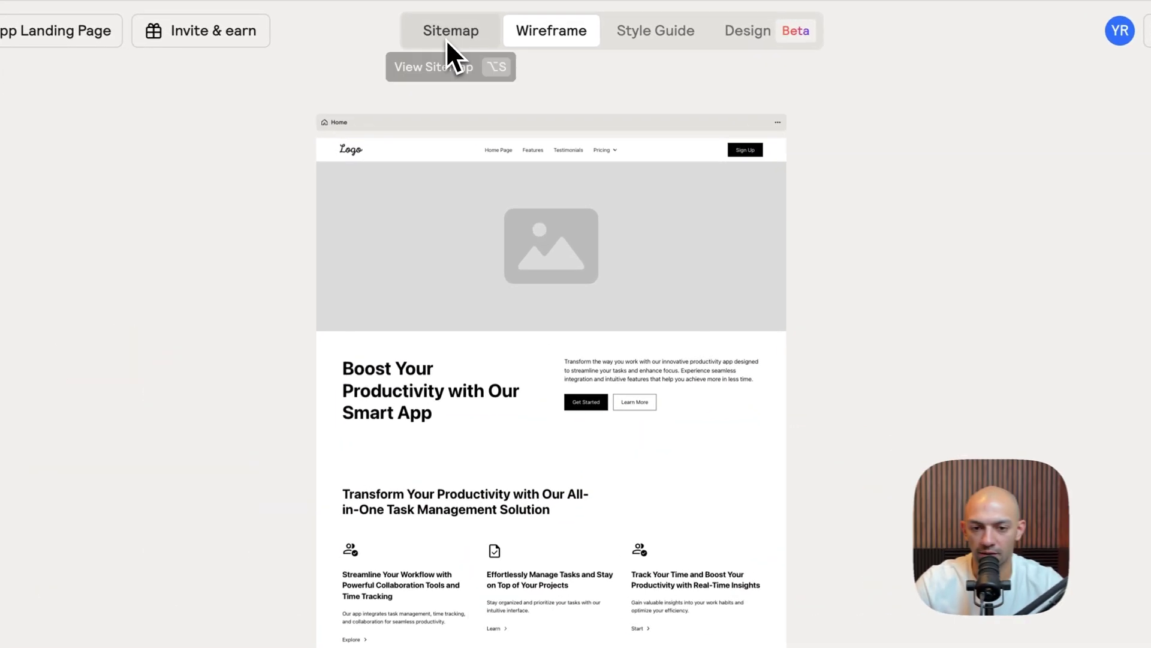
pyautogui.click(451, 36)
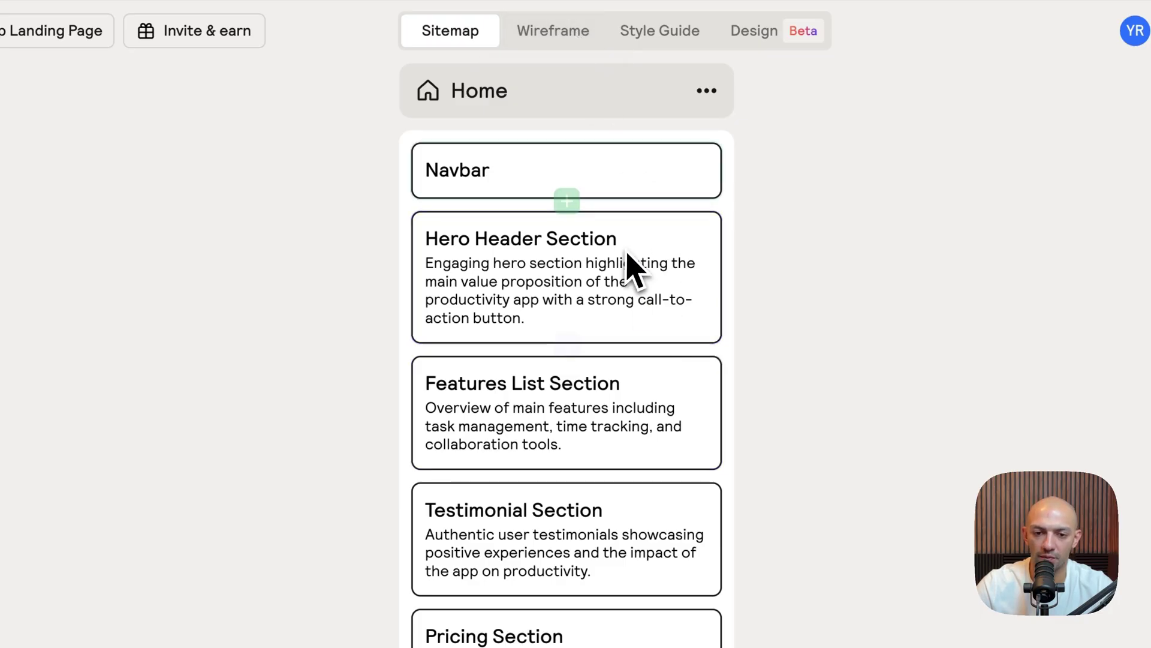
pyautogui.click(554, 30)
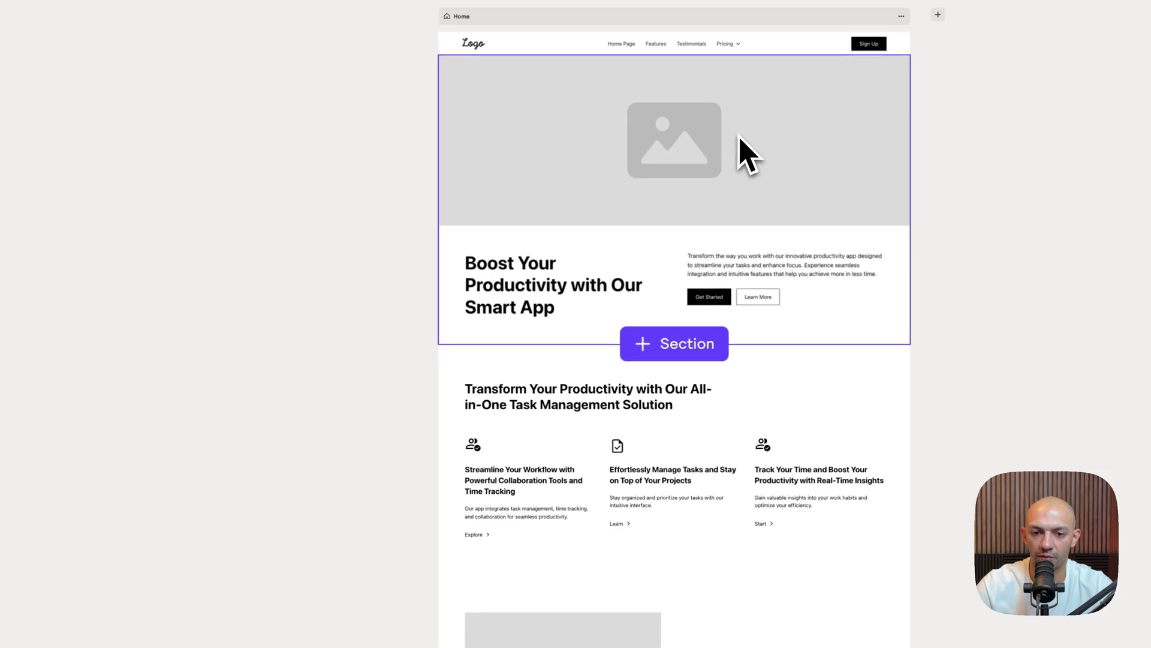
# - Regenerate the hero section's copy, then move on to the features section
pyautogui.click(747, 153)
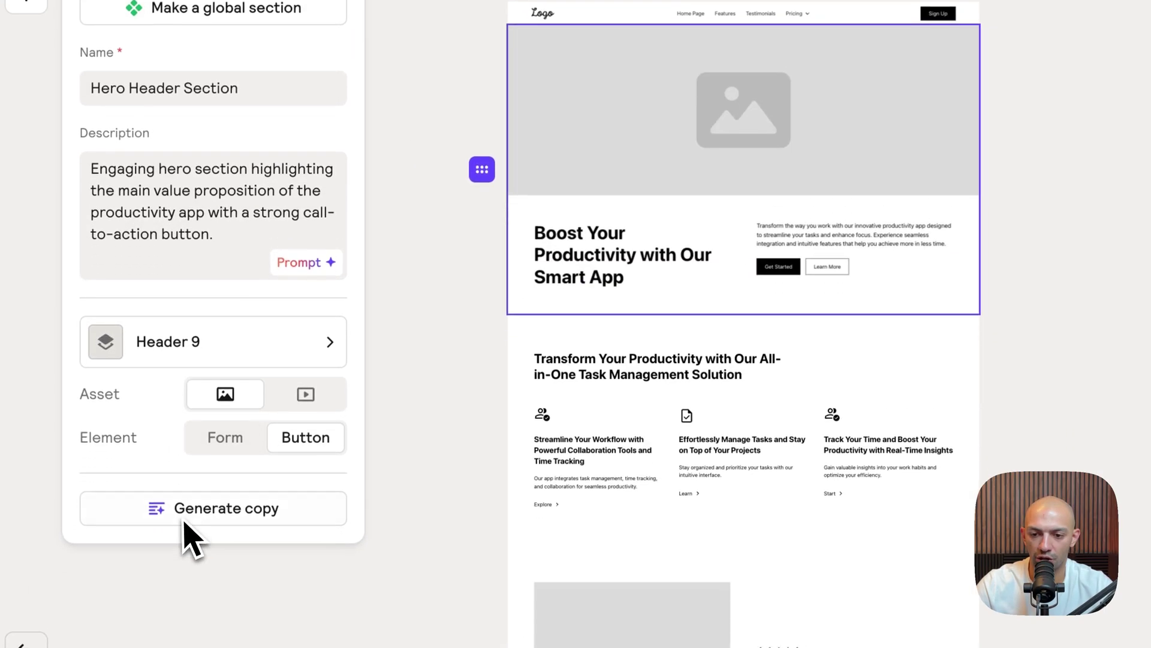
pyautogui.click(214, 508)
pyautogui.moveTo(185, 387)
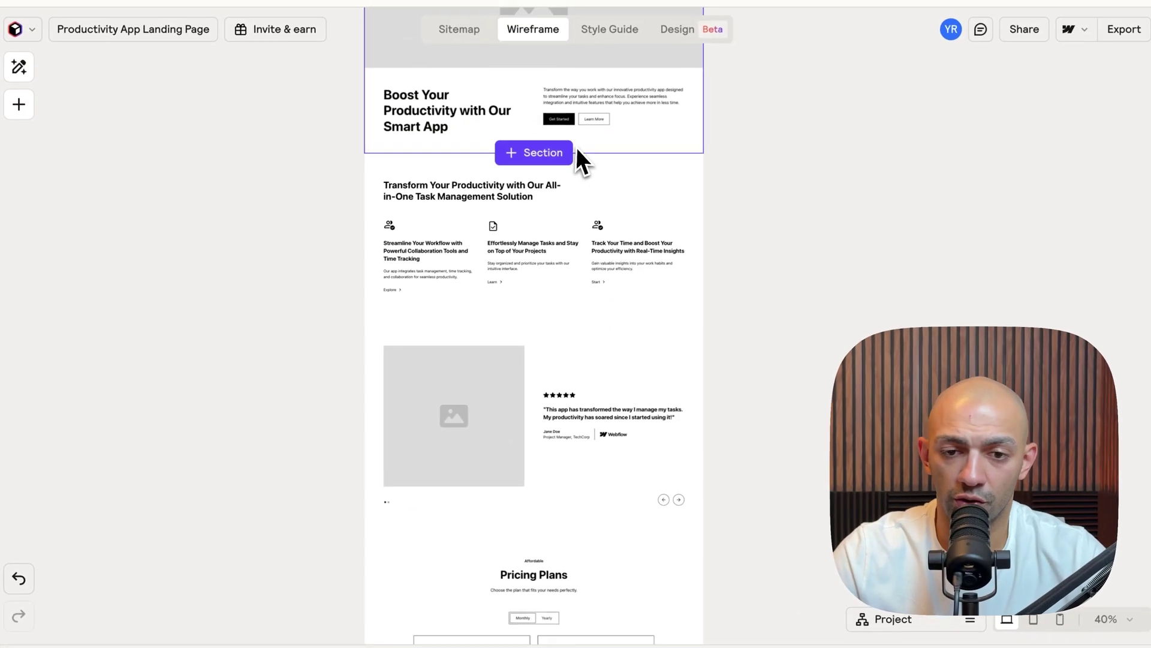
pyautogui.click(576, 147)
pyautogui.scroll(-3, 640, 207)
pyautogui.scroll(-3, 644, 207)
pyautogui.scroll(-3, 646, 198)
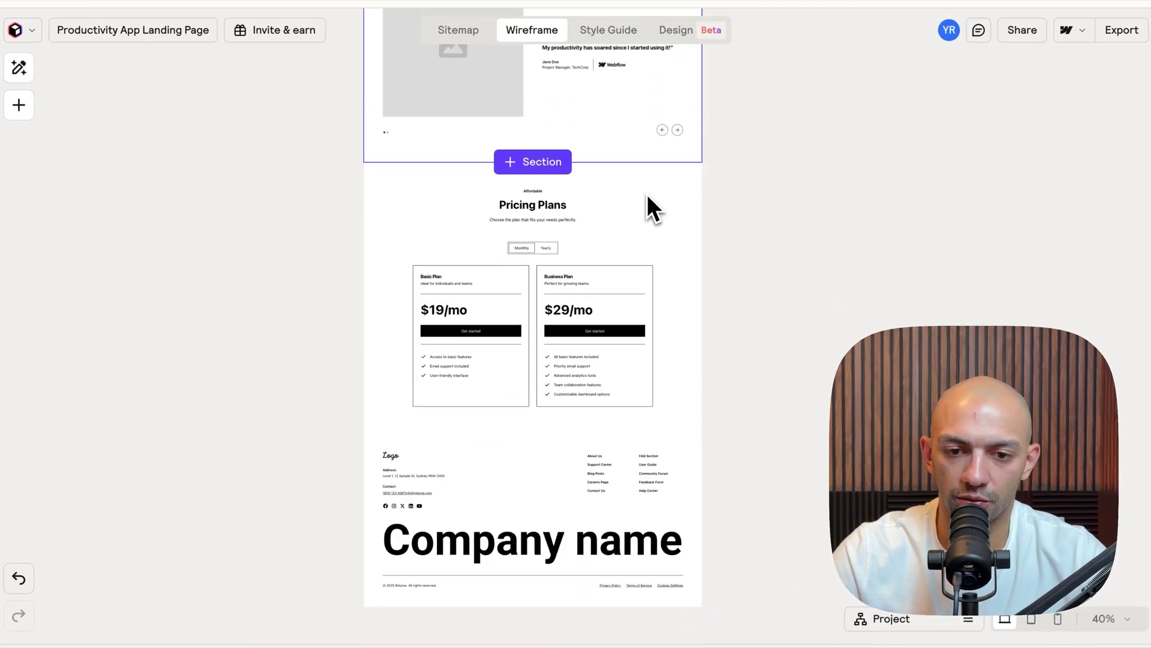
pyautogui.scroll(-3, 647, 195)
pyautogui.scroll(-2, 554, 304)
pyautogui.scroll(8, 573, 447)
pyautogui.scroll(6, 574, 448)
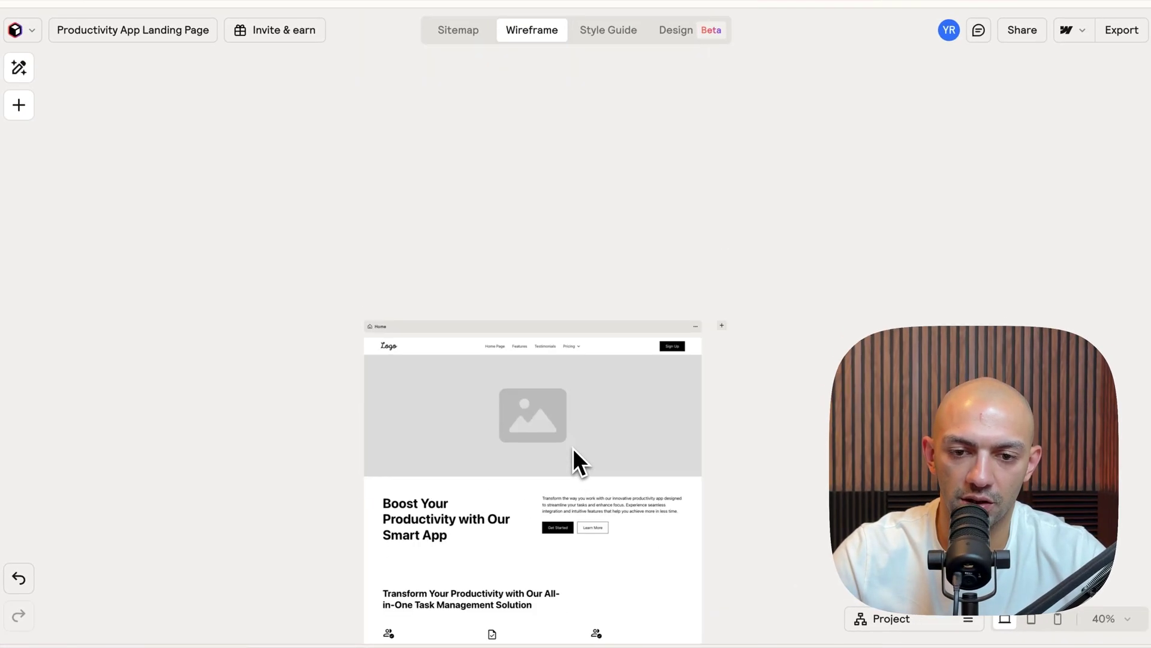
pyautogui.scroll(-4, 537, 359)
pyautogui.scroll(3, 506, 447)
pyautogui.scroll(3, 477, 269)
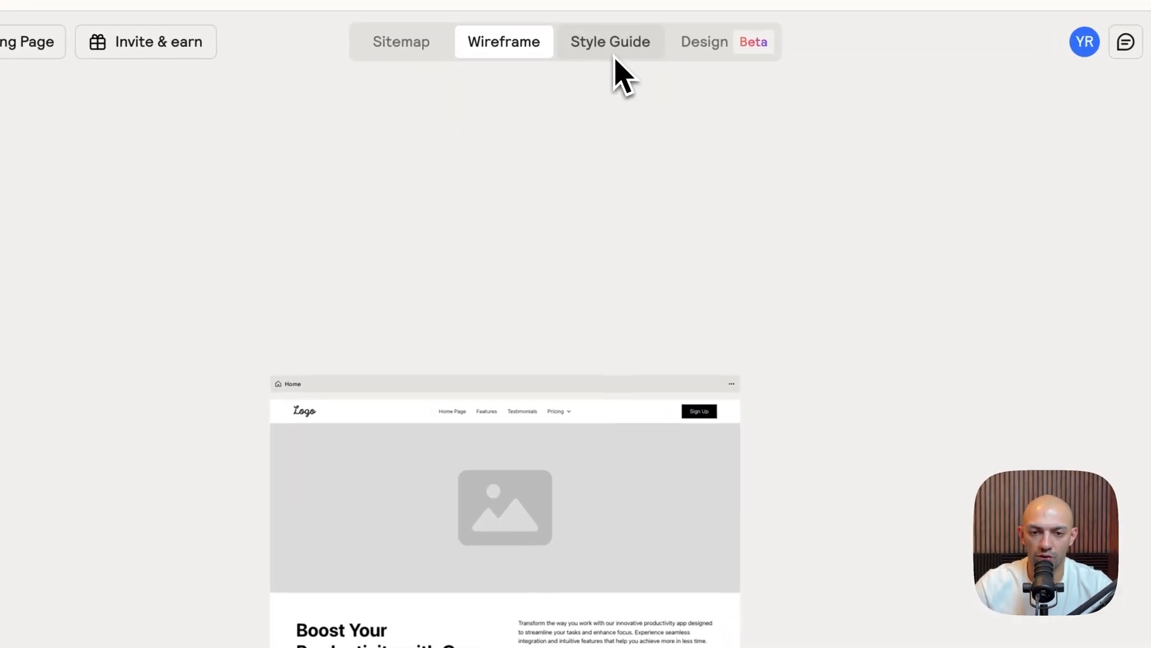
# - Review the Style Guide's colours, fonts and button style choices, then view the styled Design
pyautogui.click(620, 63)
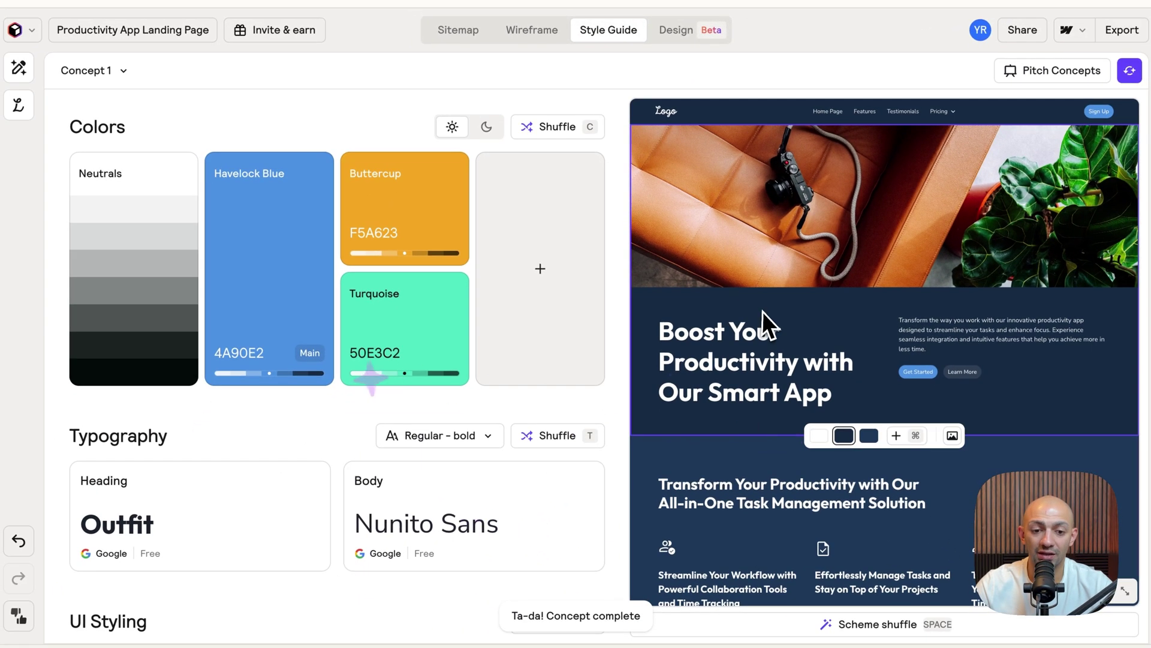
pyautogui.scroll(-5, 791, 346)
pyautogui.scroll(-5, 791, 344)
pyautogui.scroll(-4, 791, 345)
pyautogui.scroll(6, 791, 345)
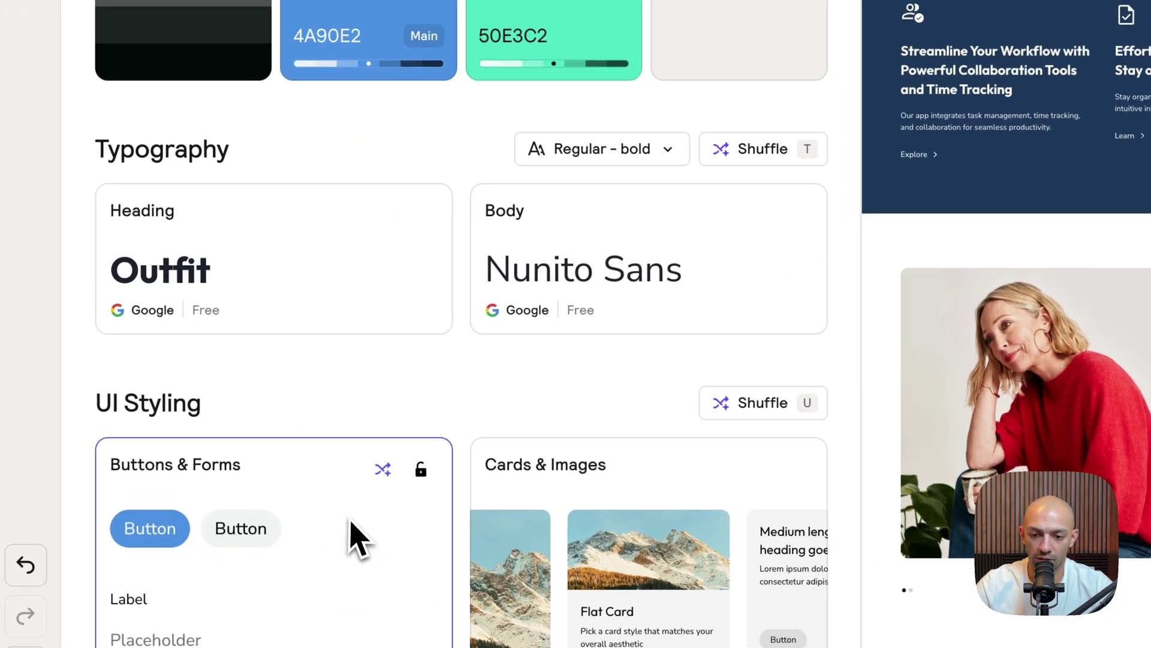
pyautogui.click(306, 539)
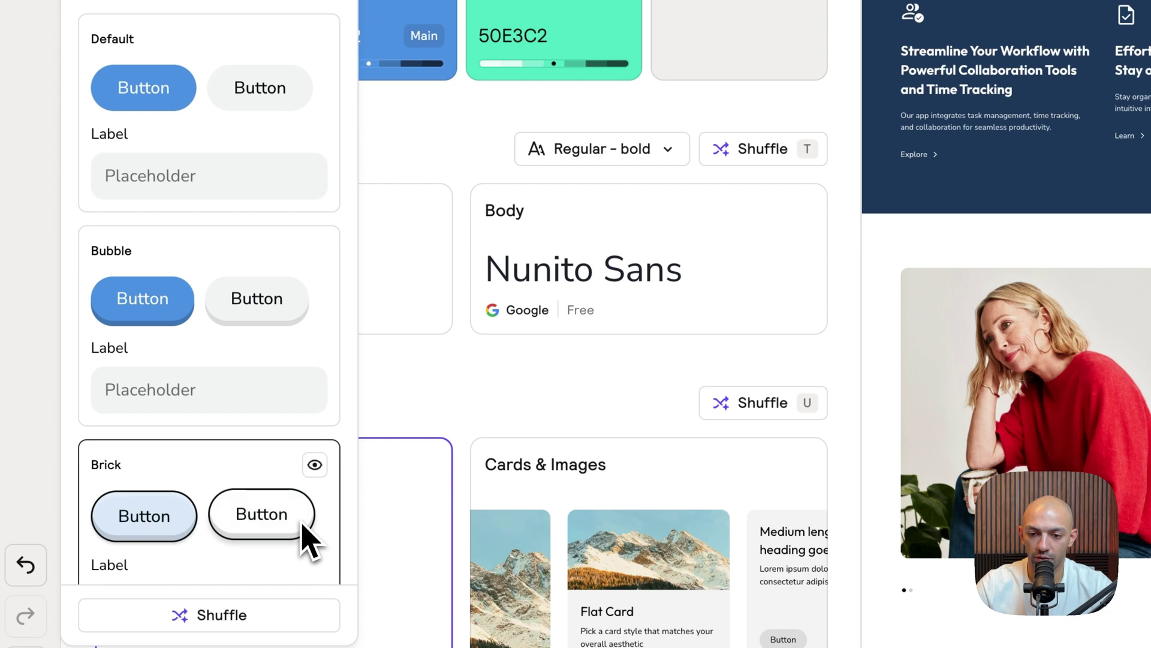
pyautogui.scroll(-2, 324, 351)
pyautogui.click(486, 430)
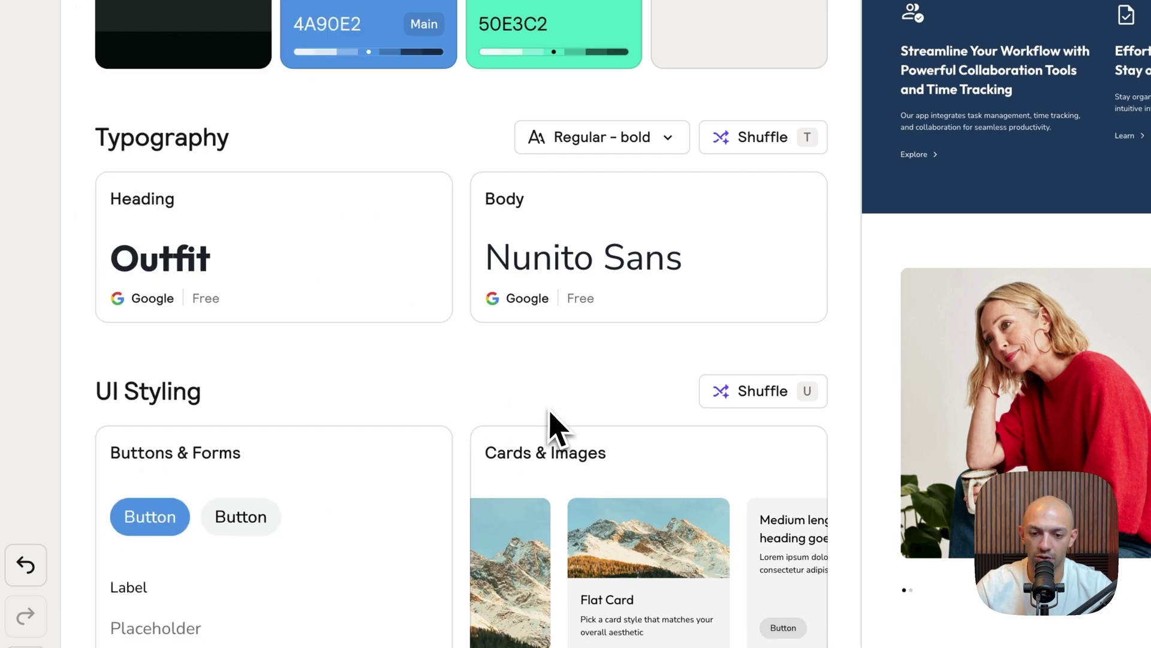
pyautogui.scroll(5, 550, 428)
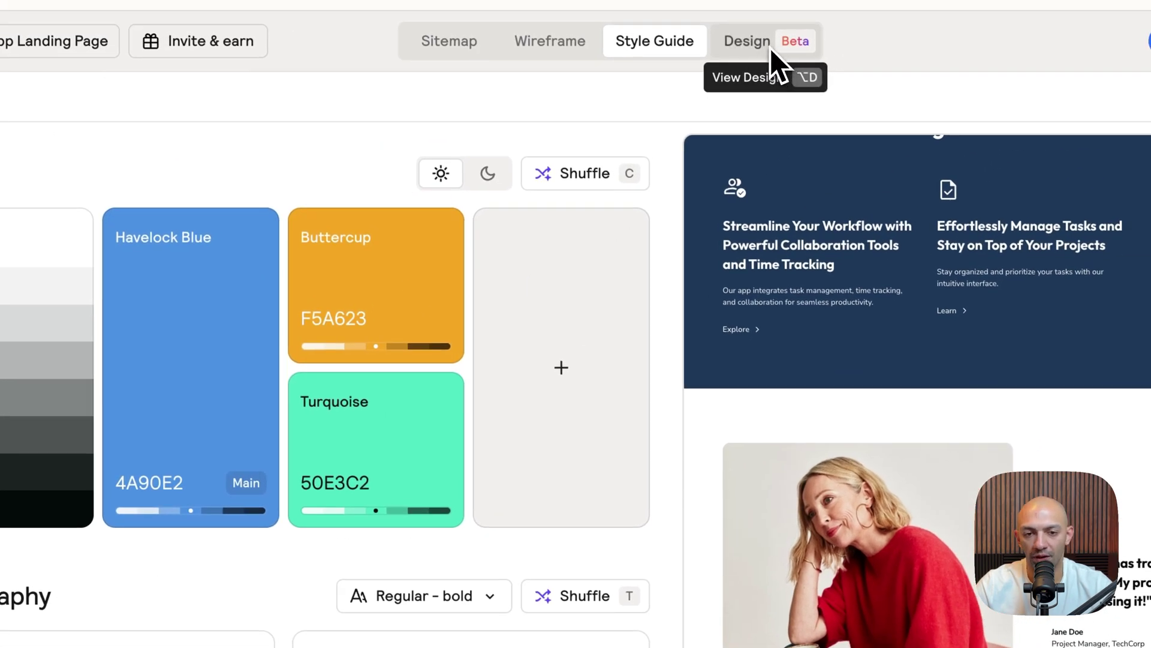
pyautogui.click(770, 48)
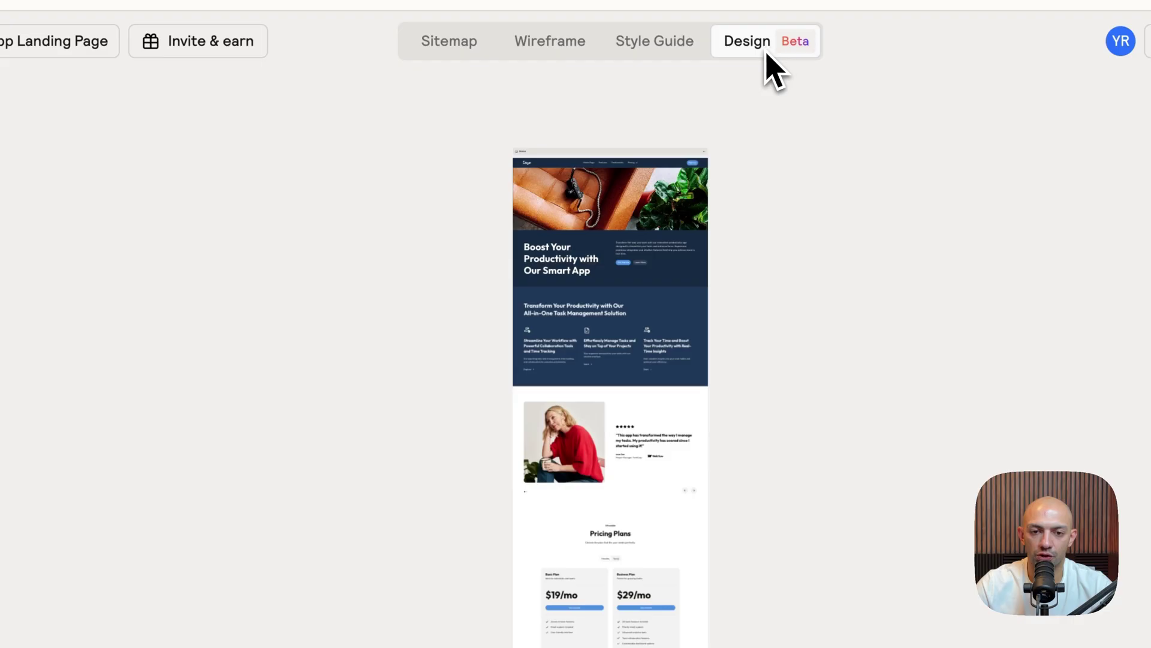
pyautogui.scroll(3, 734, 275)
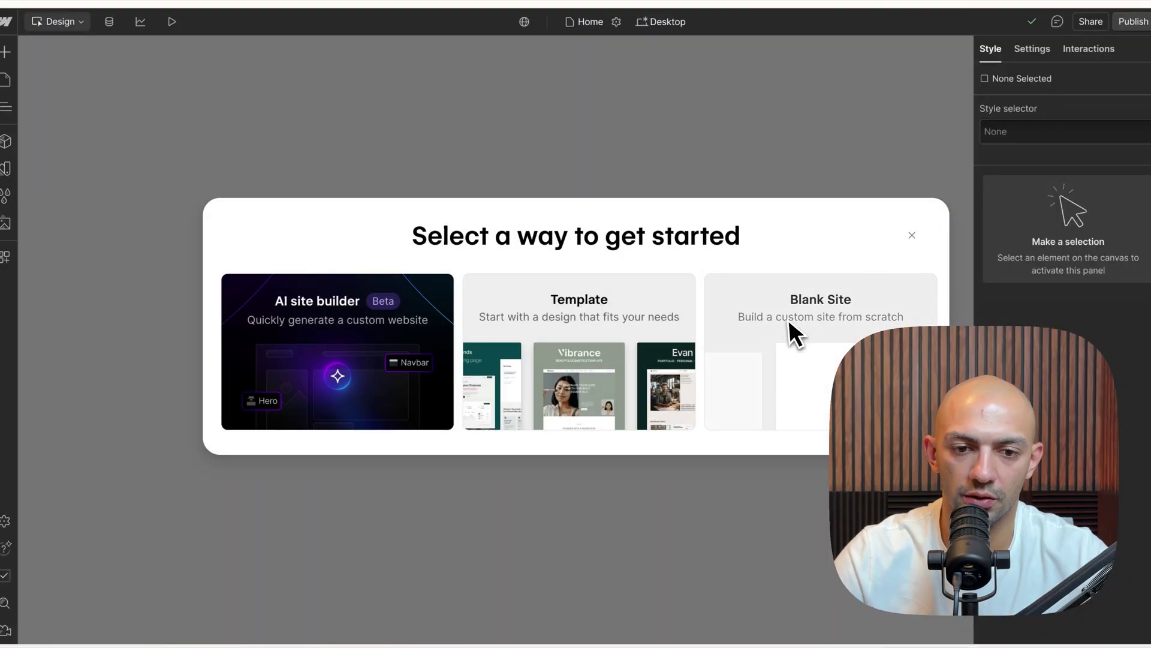
# - Start a new Webflow site and select its whole default name for replacement
pyautogui.click(794, 325)
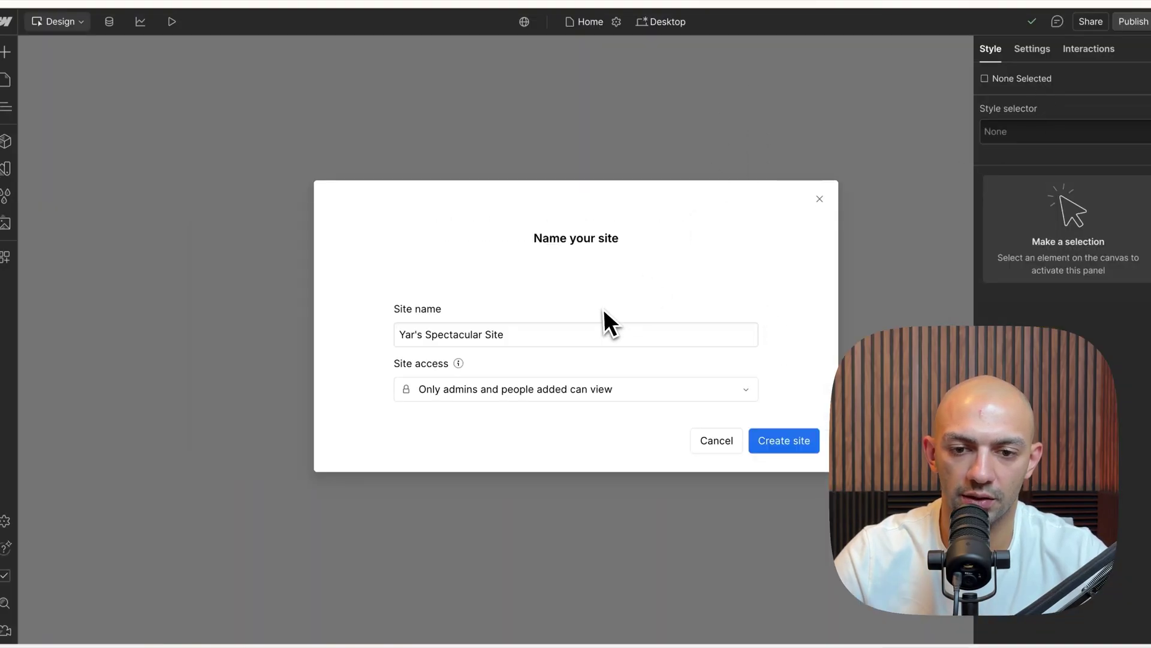
pyautogui.doubleClick(534, 335)
pyautogui.tripleClick(534, 334)
pyautogui.write('Rel')
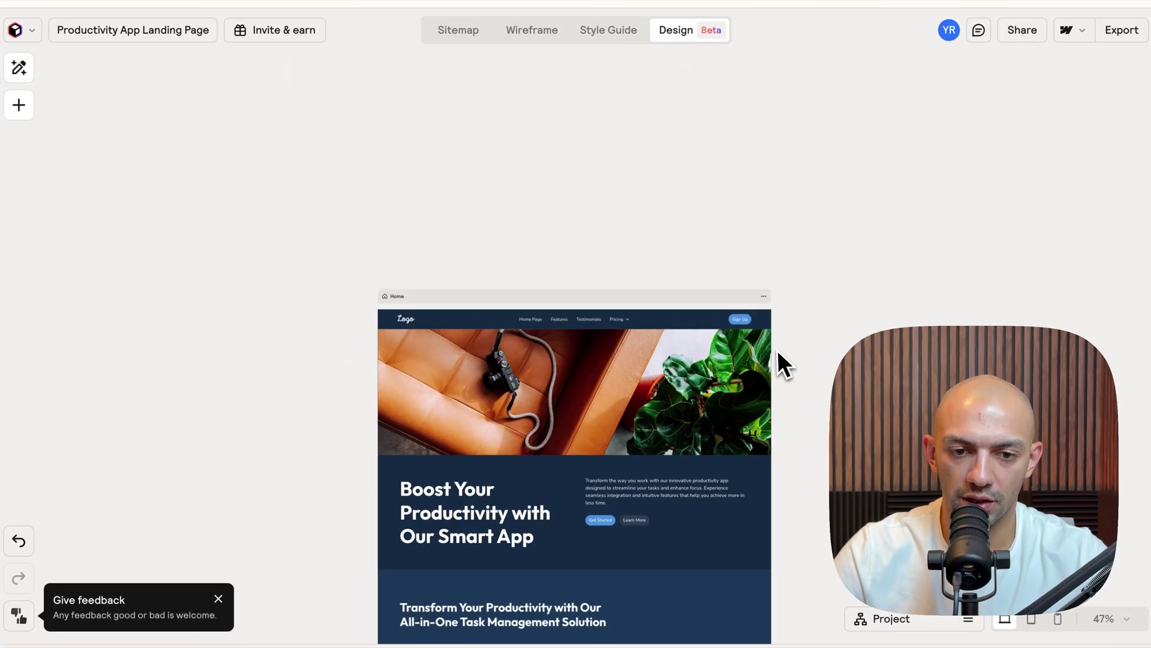
pyautogui.scroll(3, 777, 350)
# - Copy Relume's Home page and paste it into the blank Webflow site, closing page settings
pyautogui.click(329, 278)
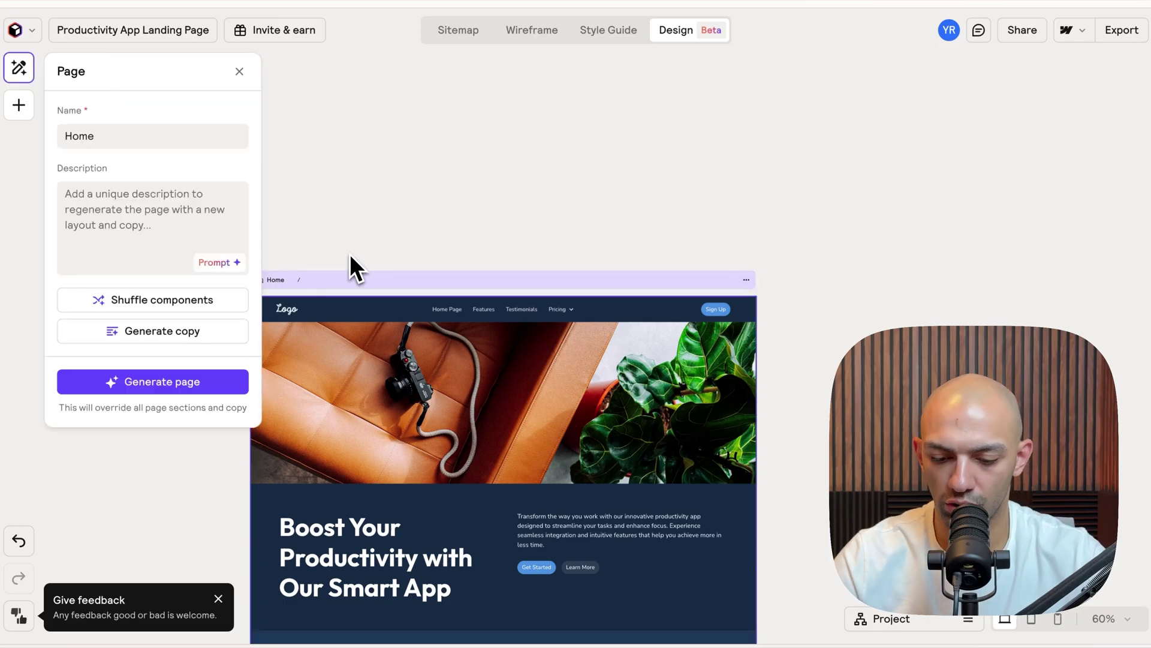
pyautogui.hotkey('ctrl', 'c')
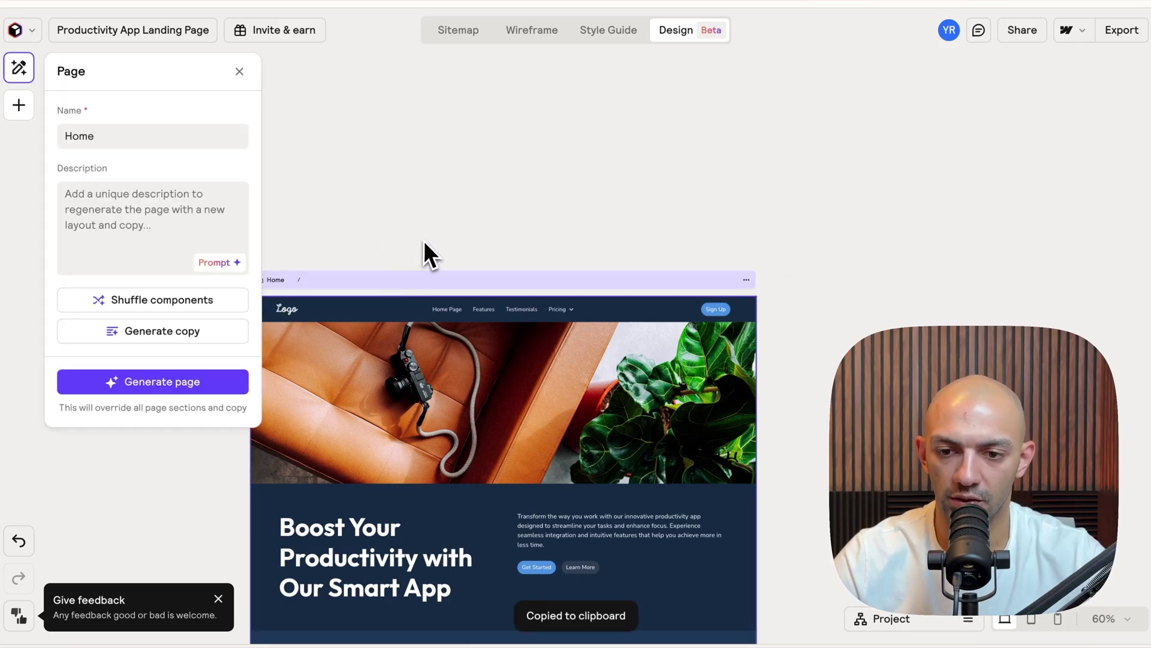
pyautogui.click(620, 198)
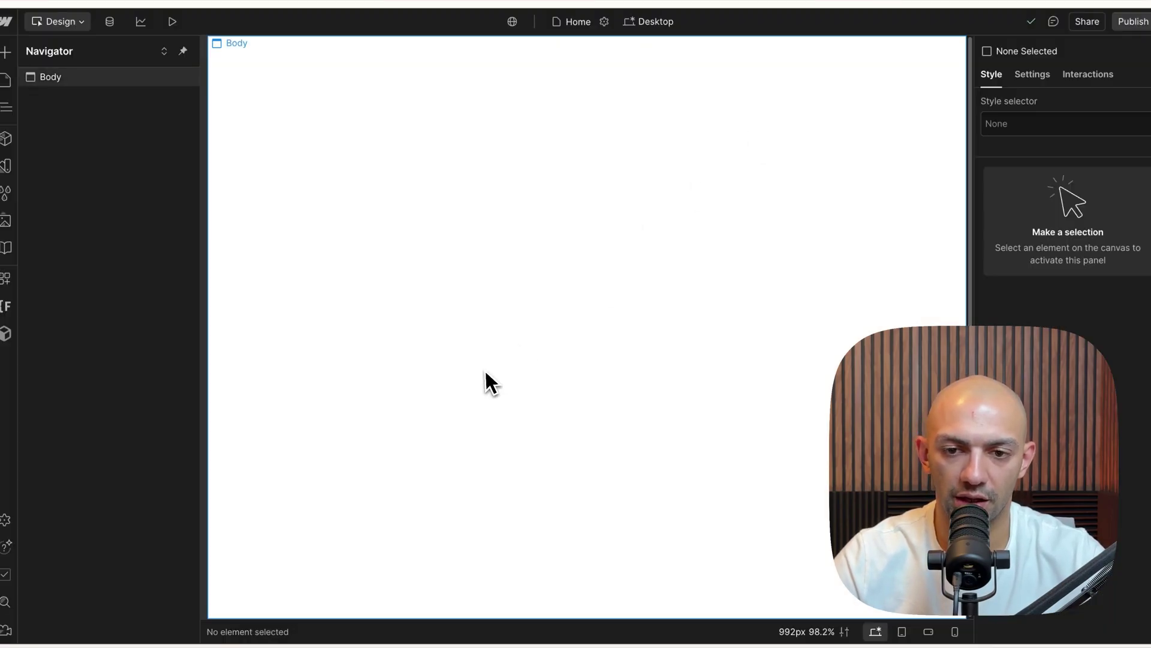
pyautogui.hotkey('ctrl', 'v')
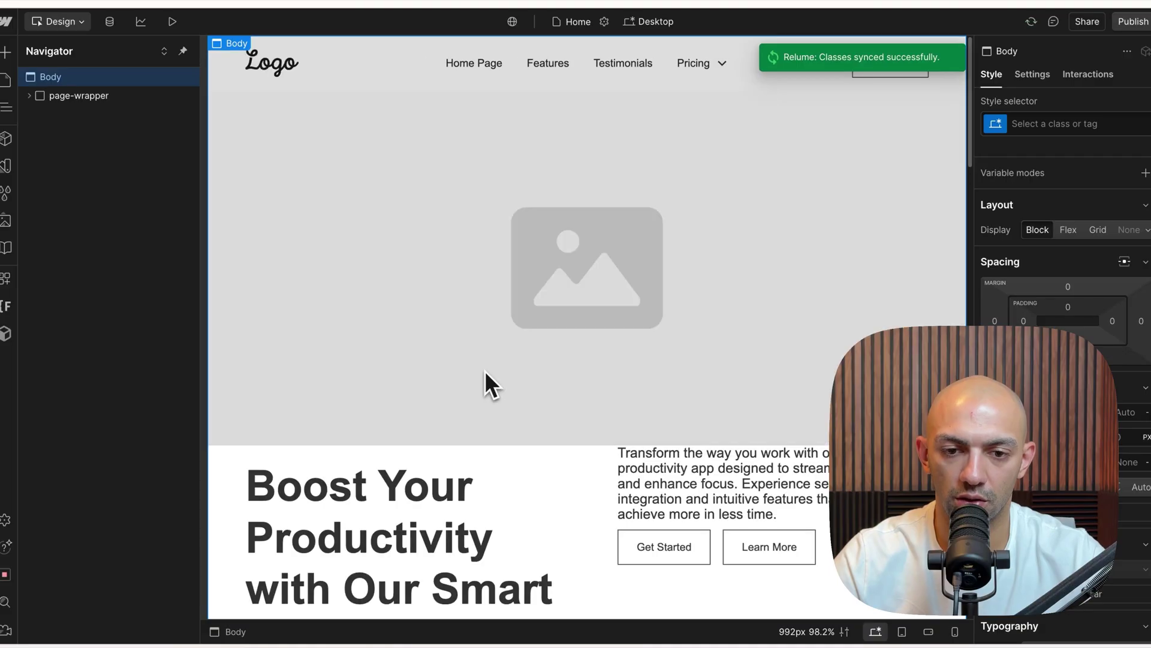
pyautogui.scroll(-5, 546, 343)
pyautogui.scroll(-8, 483, 391)
pyautogui.scroll(10, 784, 586)
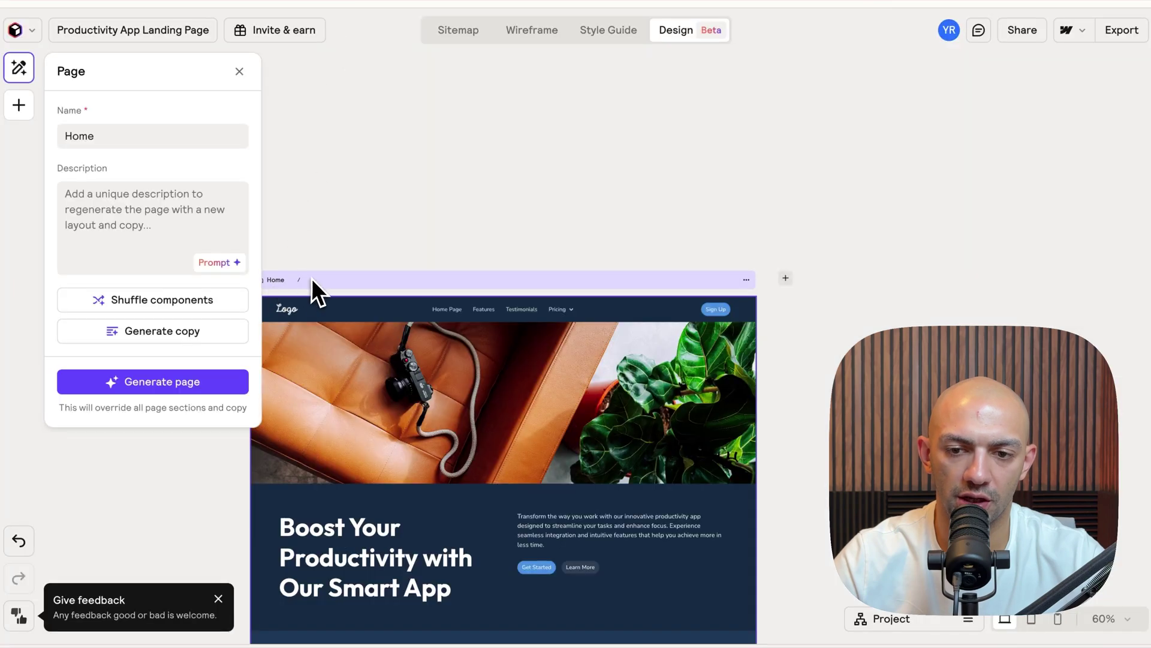
pyautogui.scroll(-5, 355, 233)
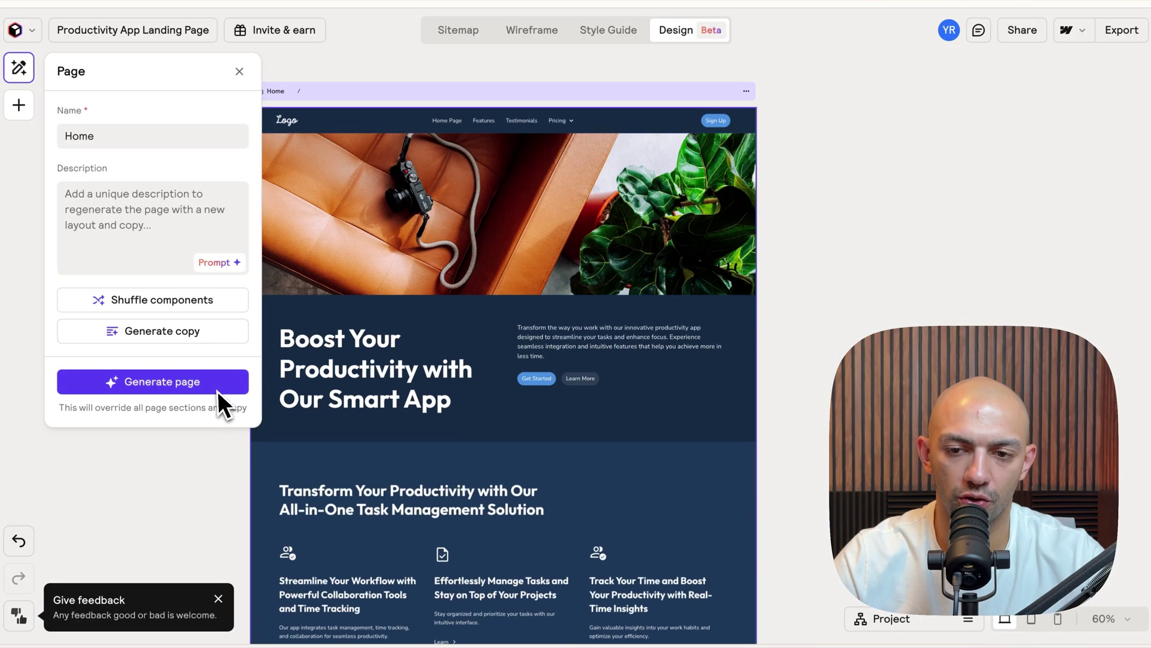
pyautogui.click(240, 71)
# - Copy the Home page to Webflow format from its actions menu and dismiss the instructions
pyautogui.click(747, 92)
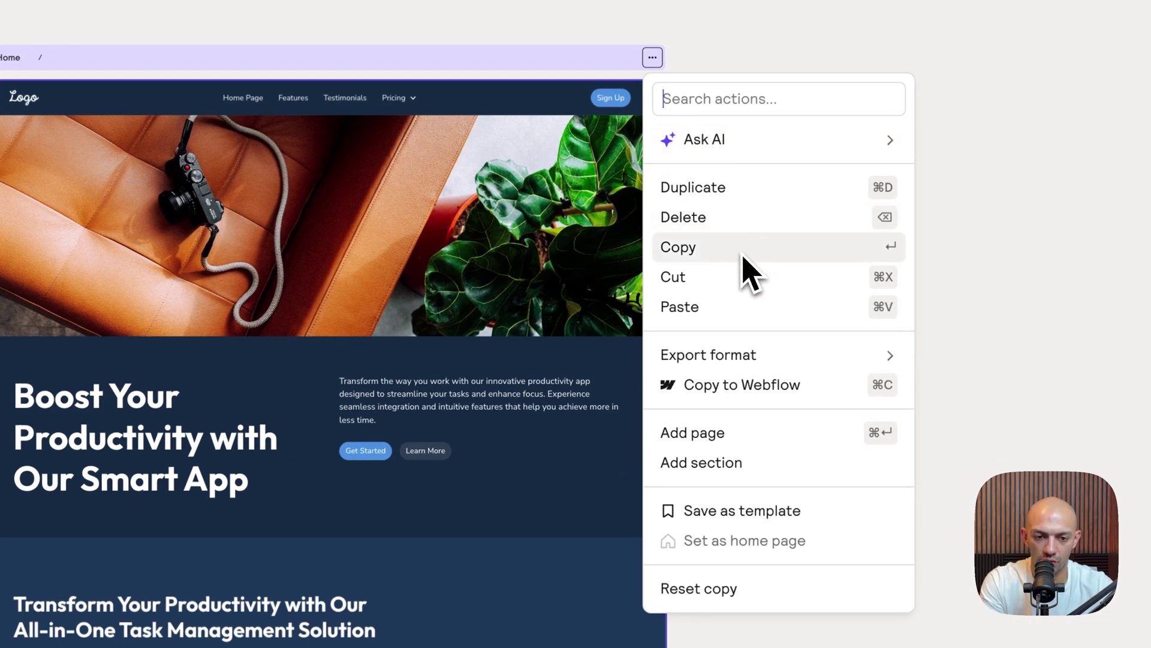
pyautogui.click(721, 385)
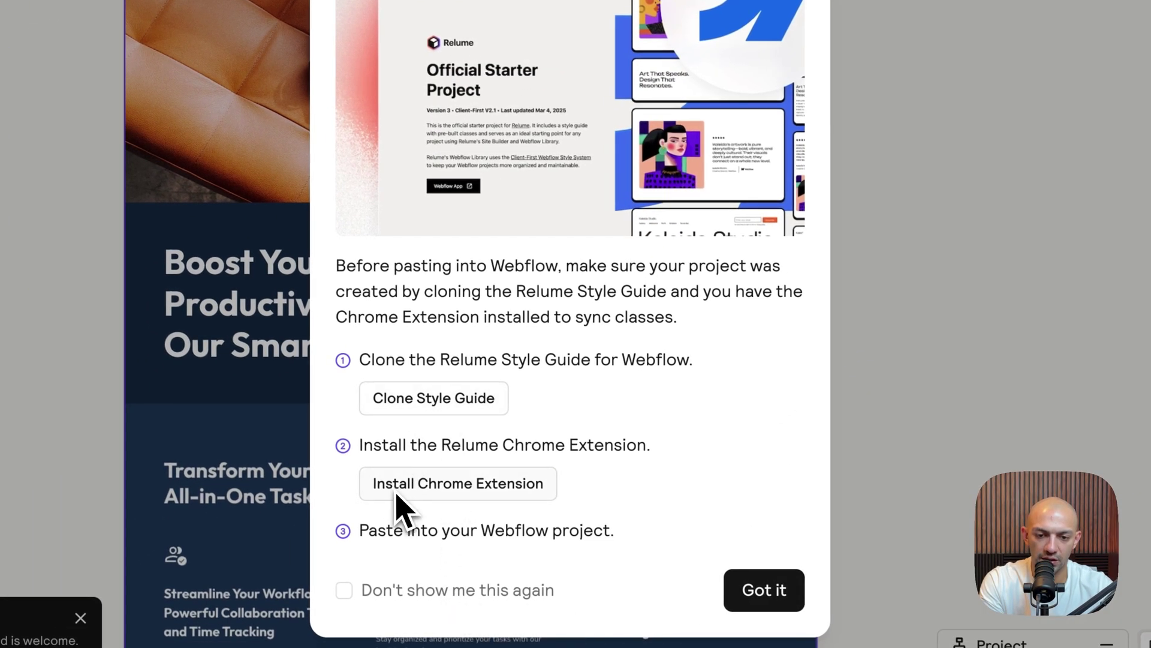
pyautogui.click(764, 589)
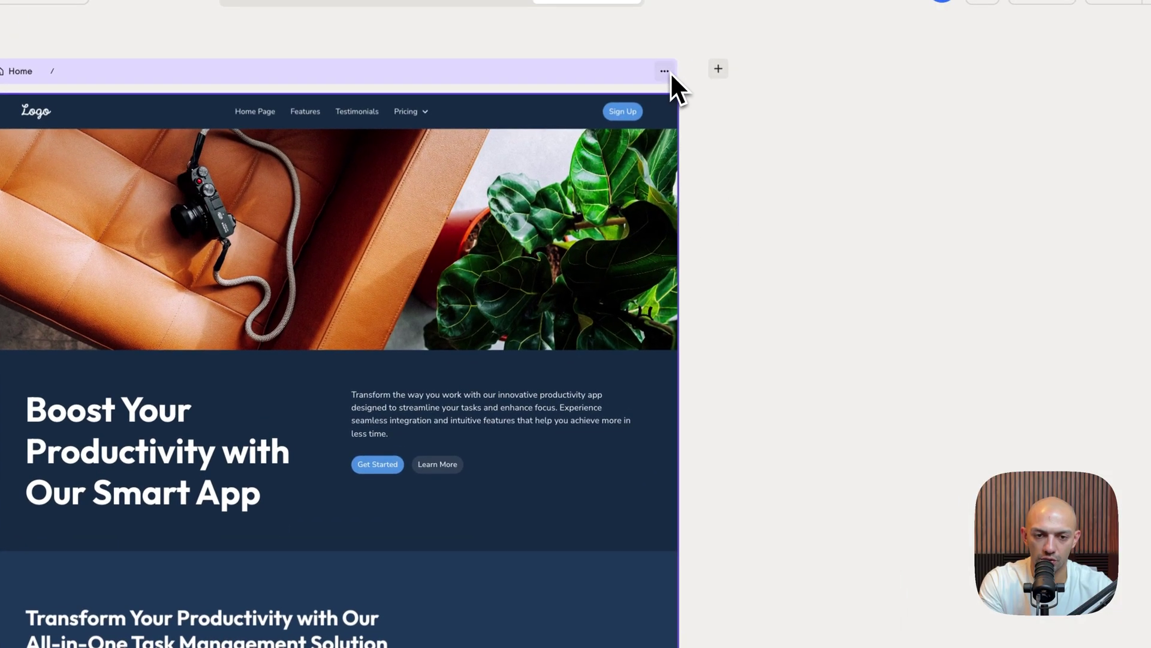
# - Copy the page for Webflow again and open the Relume Style Guide template to clone
pyautogui.click(665, 72)
pyautogui.click(734, 398)
pyautogui.click(426, 413)
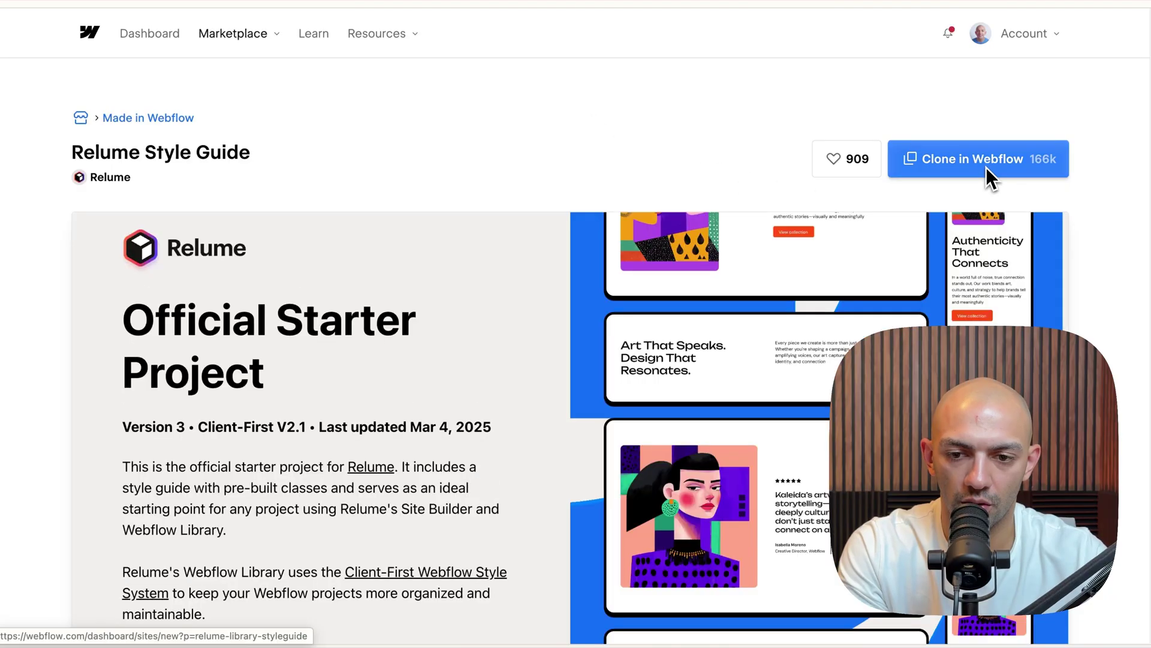
# - Clone the Relume Style Guide into a new site named Relume AI site 2
pyautogui.click(987, 166)
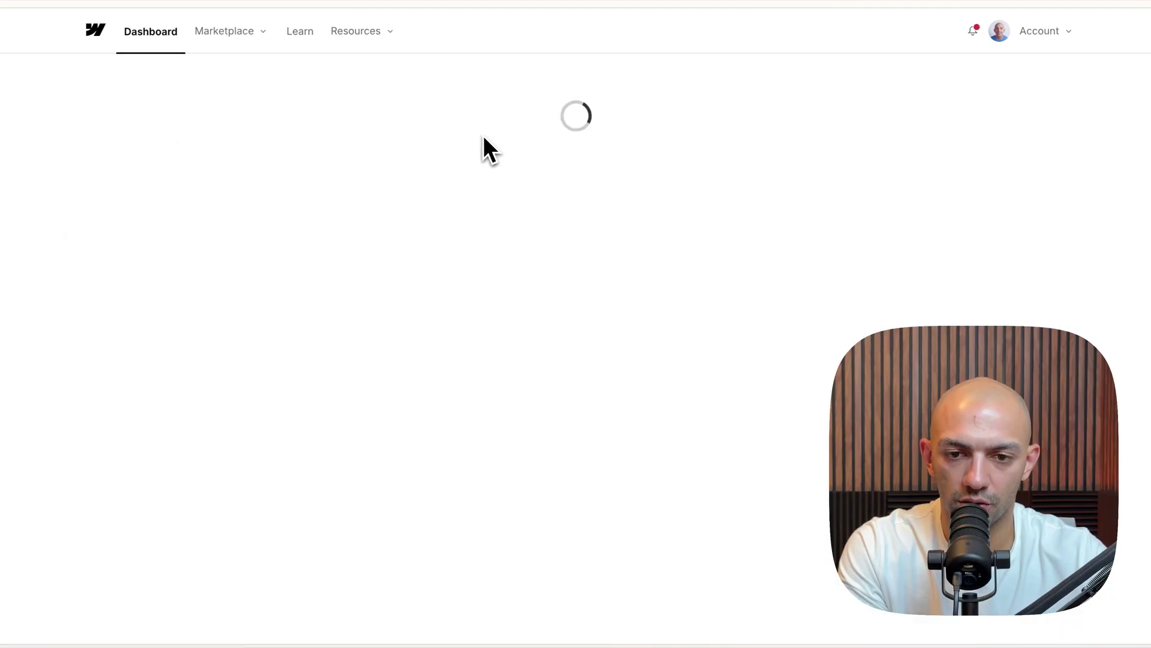
pyautogui.click(1018, 72)
pyautogui.moveTo(558, 114); pyautogui.dragTo(360, 114)
pyautogui.write('R')
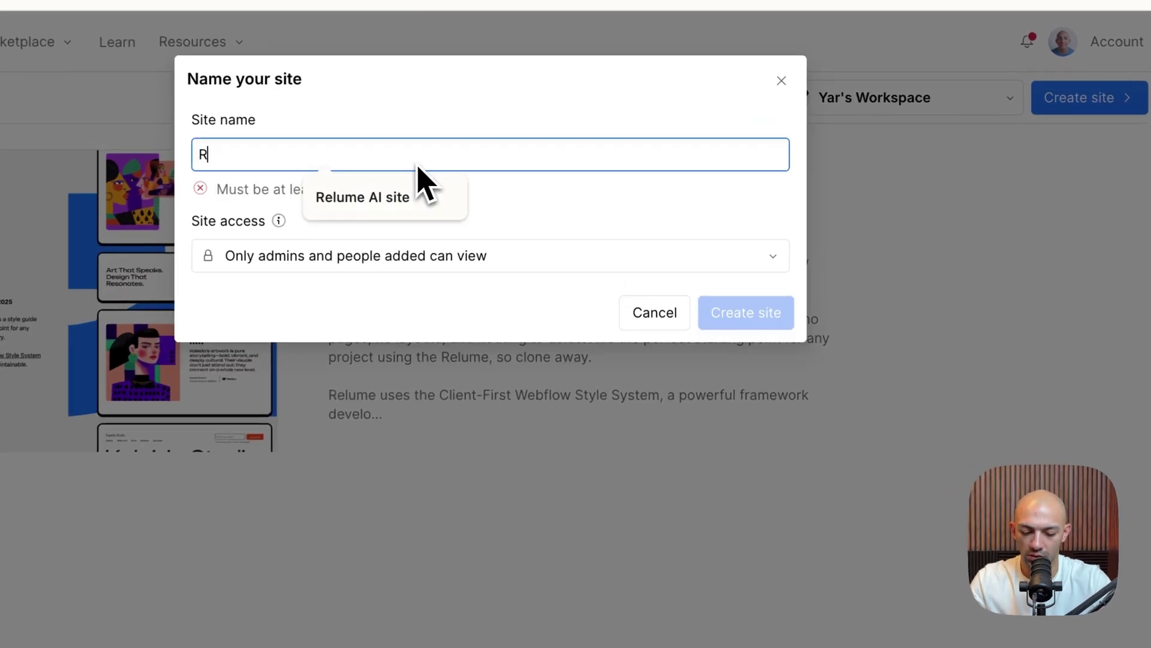
pyautogui.write('e')
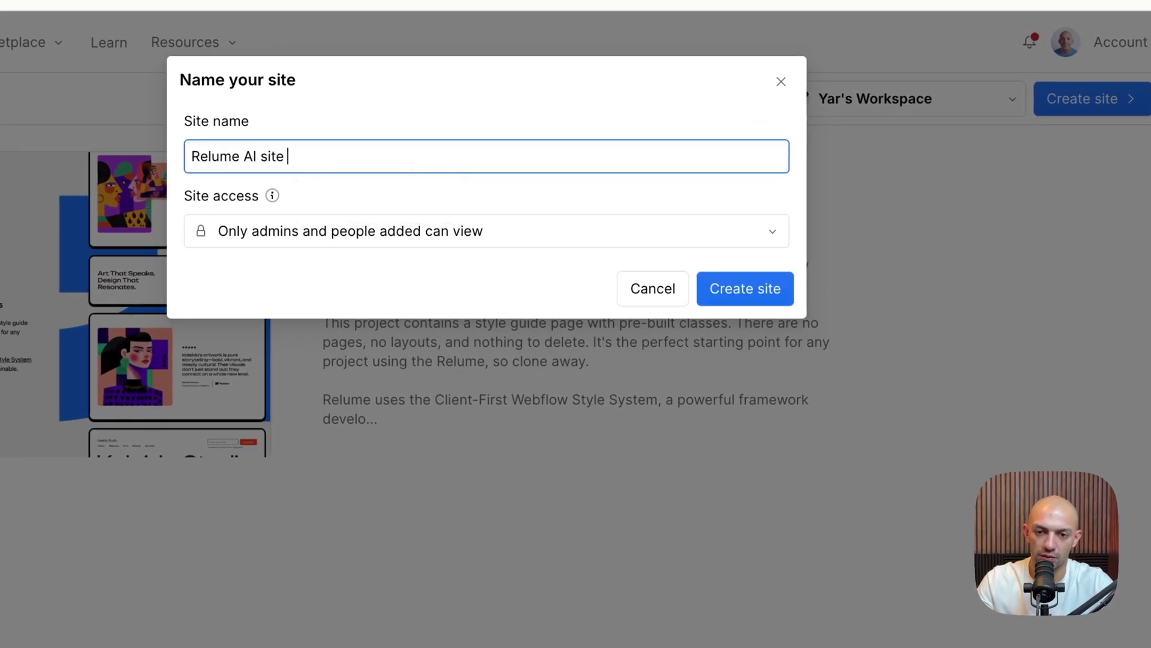
pyautogui.write('lui2')
pyautogui.press('Return')
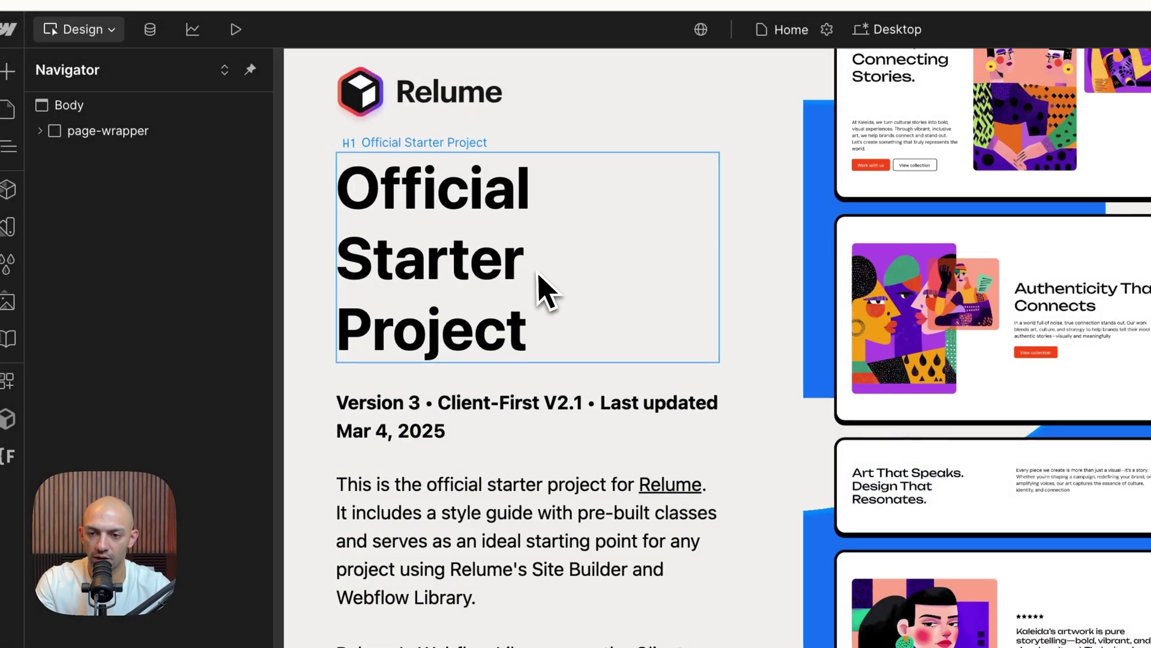
# - Delete the starter page-wrapper content and paste the landing page, selecting the hero image
pyautogui.click(380, 201)
pyautogui.click(105, 128)
pyautogui.press('Delete')
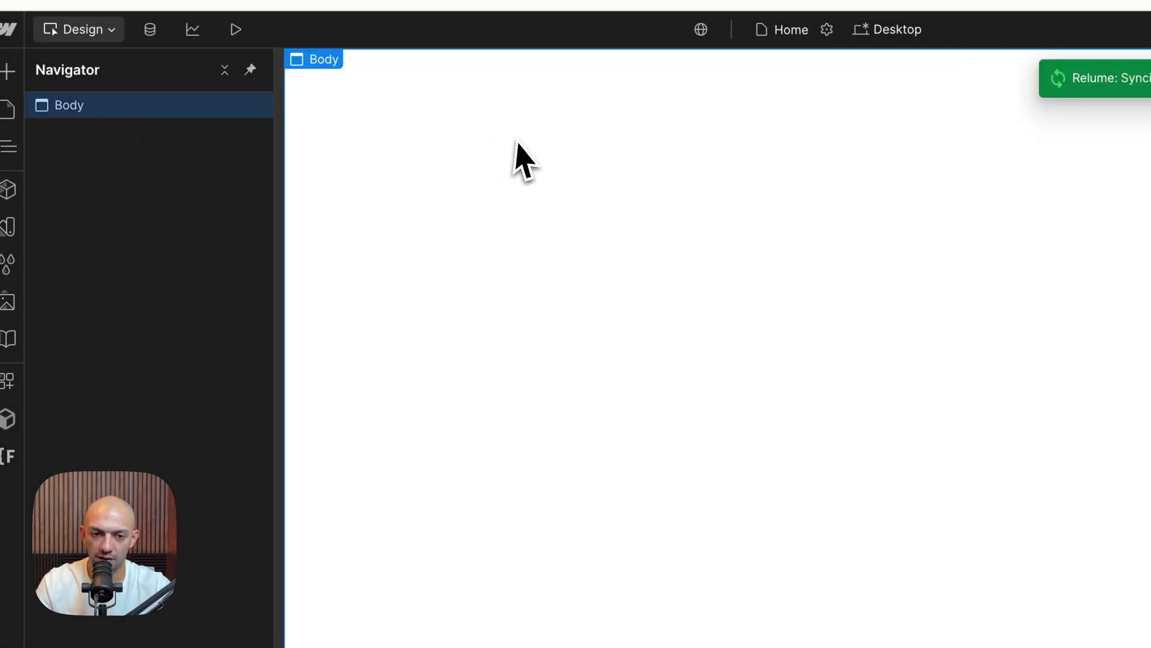
pyautogui.hotkey('ctrl', 'v')
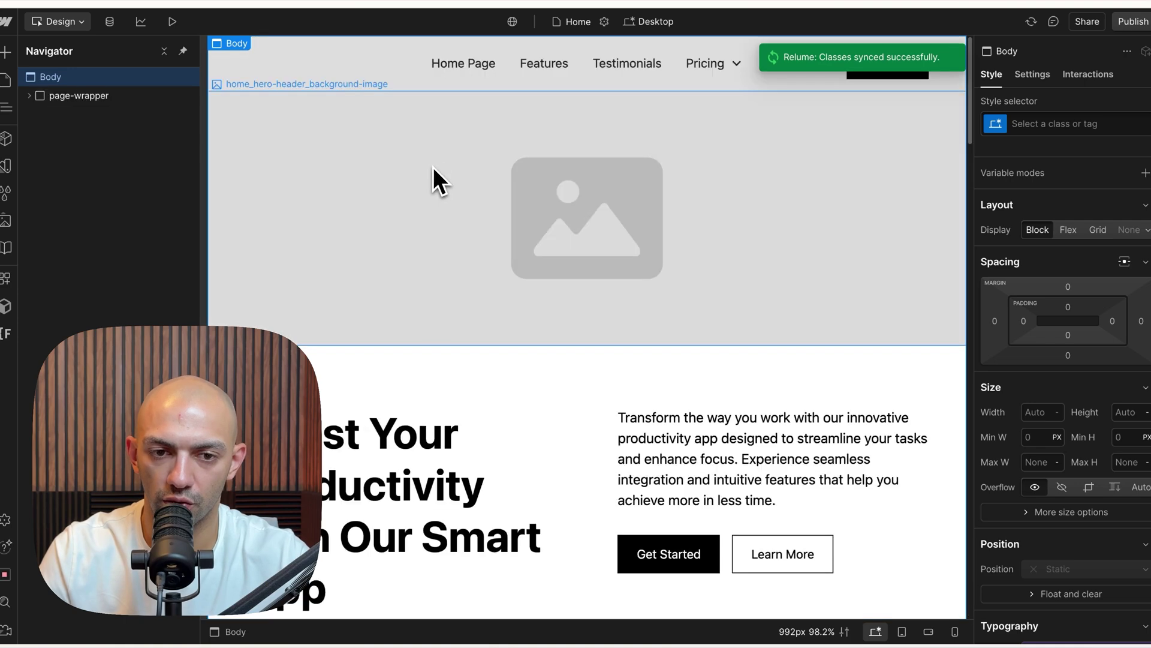
pyautogui.click(469, 226)
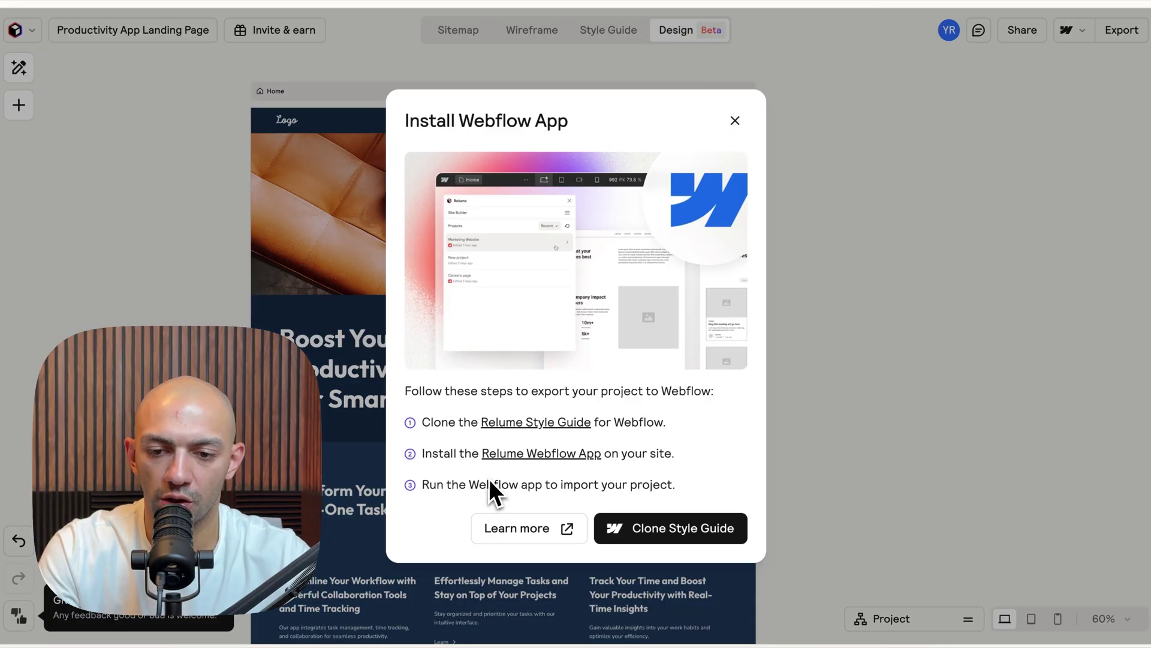
# - Dismiss the install instructions and delete the pasted page content wrapper
pyautogui.click(735, 120)
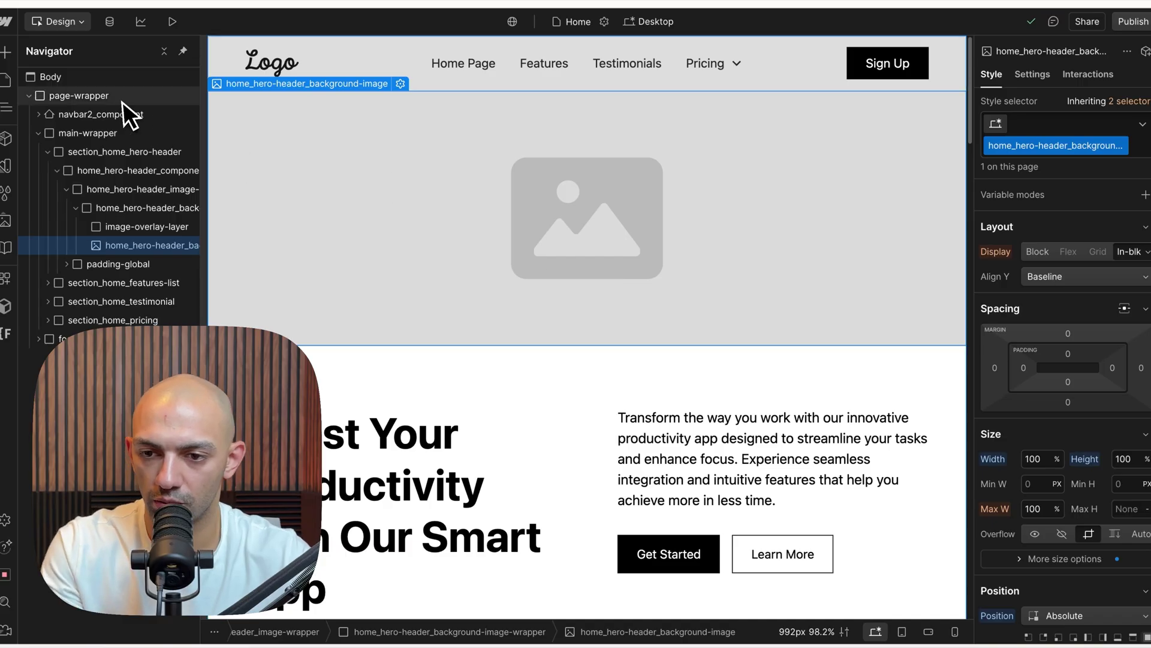
pyautogui.click(112, 97)
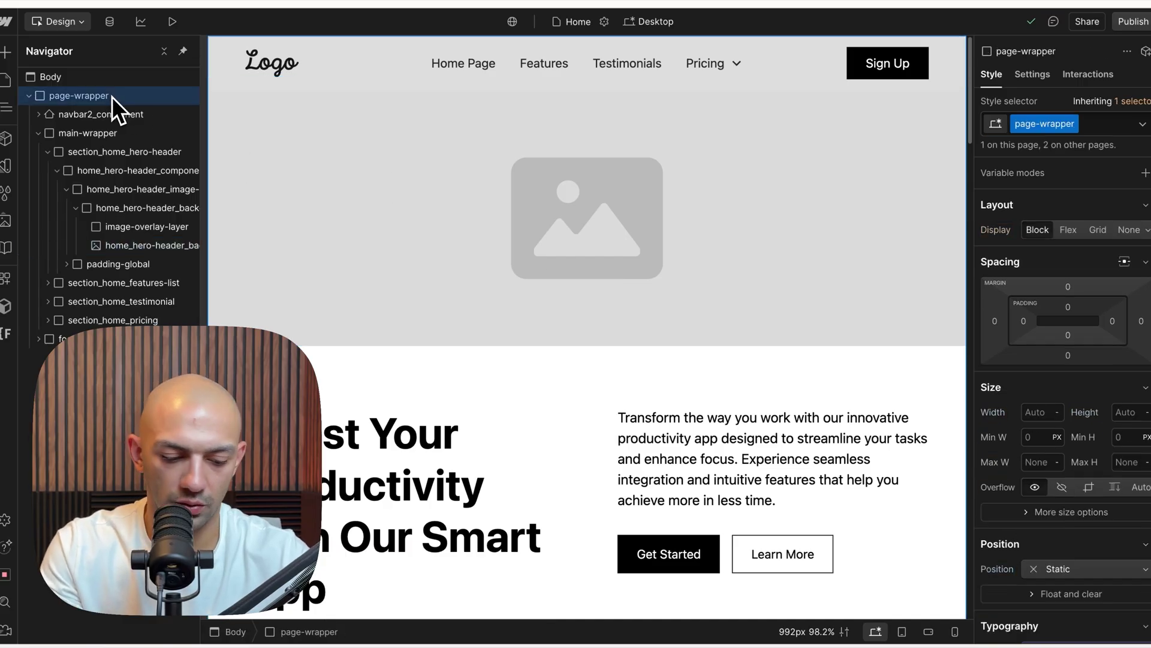
pyautogui.press('Delete')
pyautogui.moveTo(7, 363)
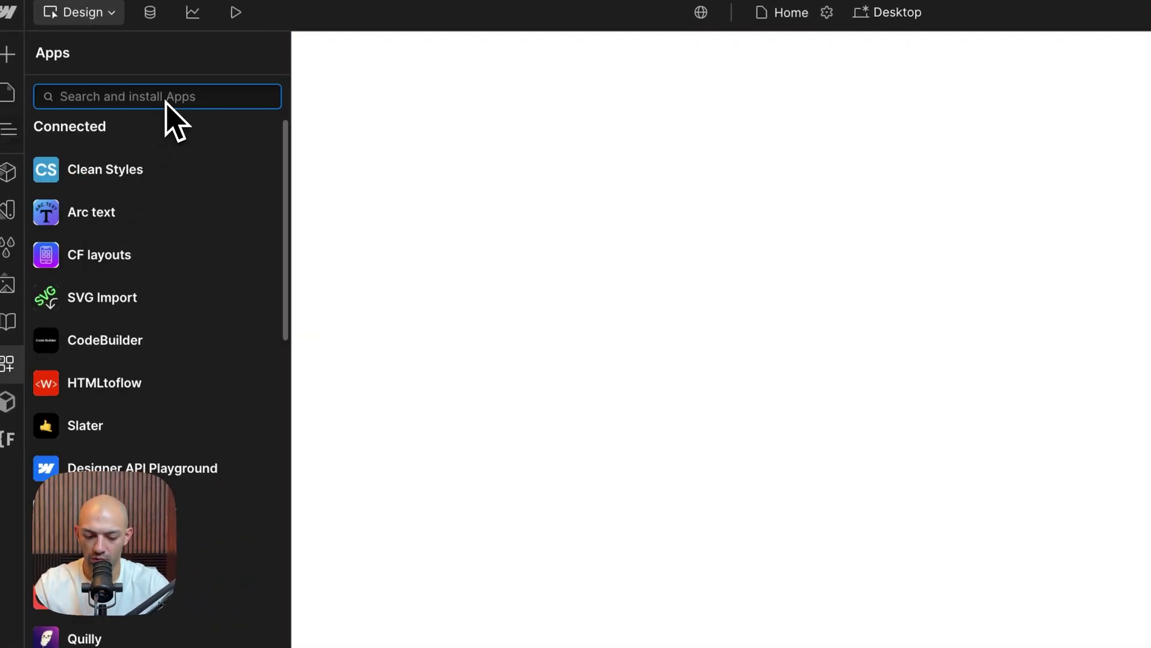
pyautogui.write('relume')
# - Launch the Relume app, log in and choose the productivity app landing page project
pyautogui.click(90, 169)
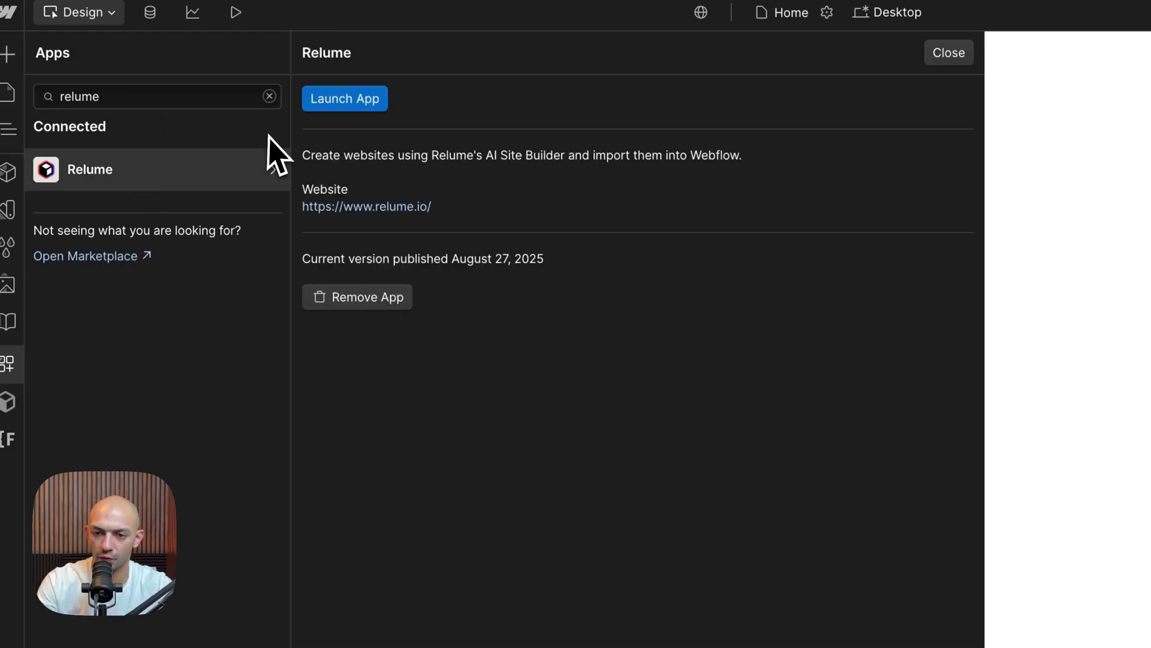
pyautogui.click(343, 99)
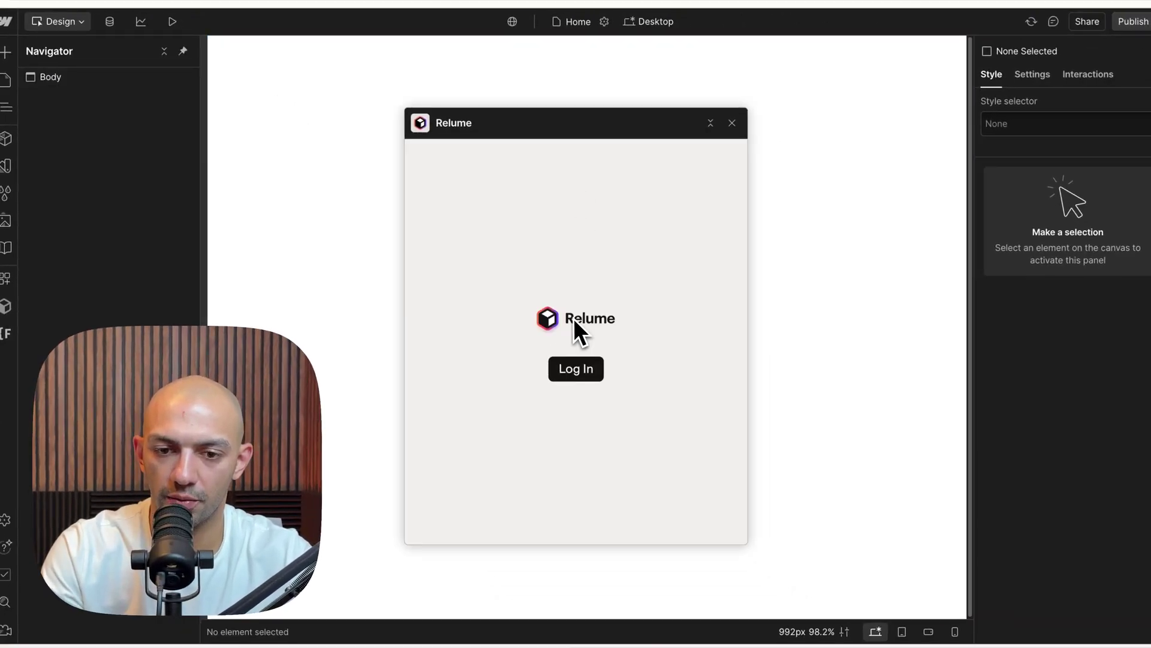
pyautogui.click(576, 370)
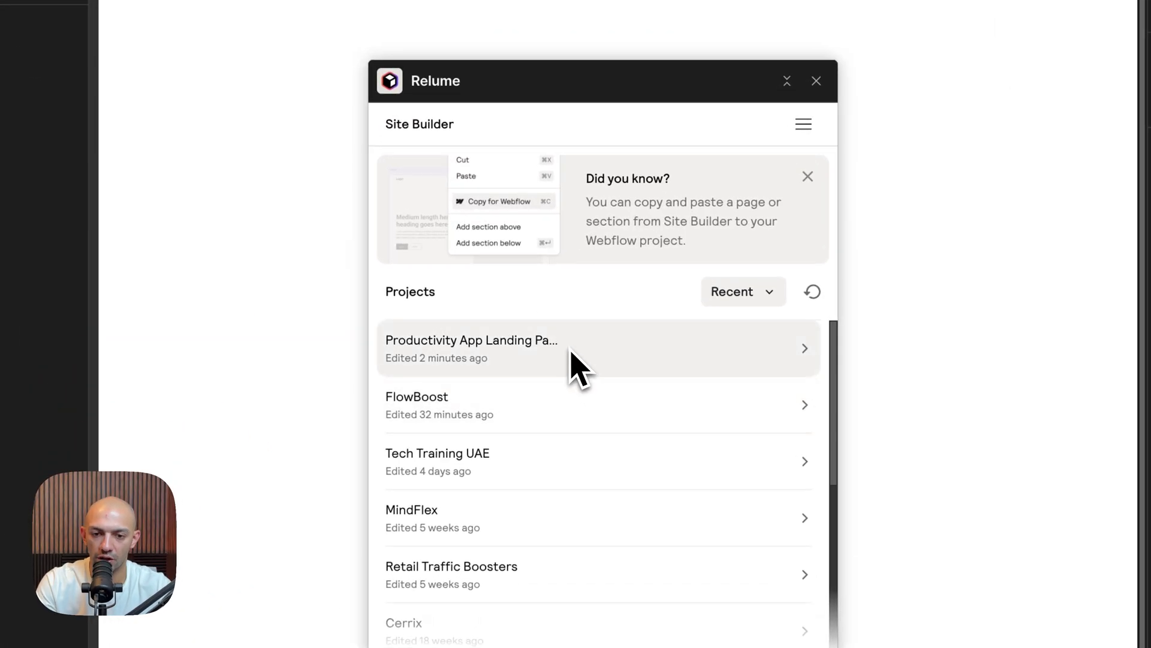
pyautogui.click(502, 368)
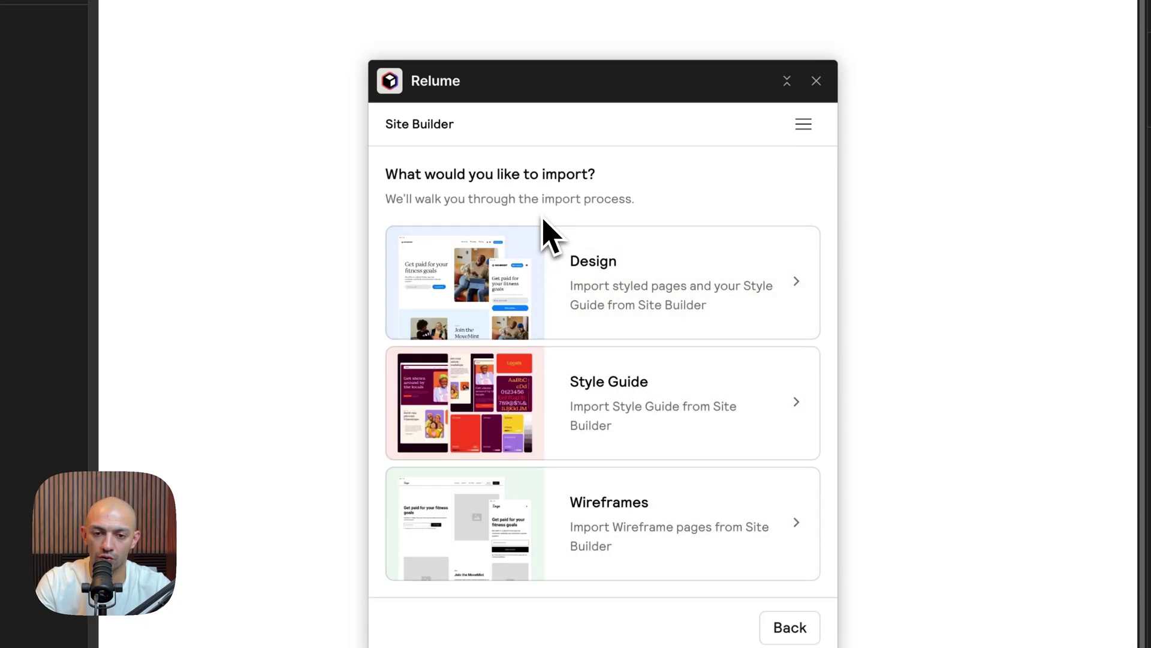
# - Import the styled design for the Home page with the Concept 1 style guide, then show the pages list
pyautogui.click(560, 314)
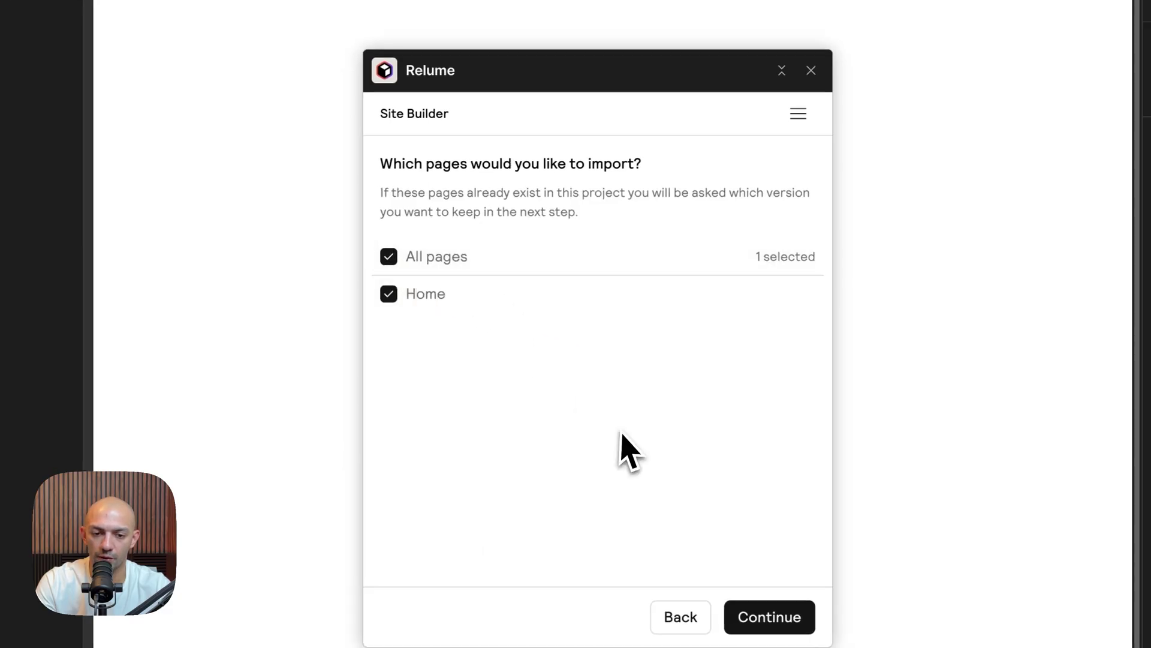
pyautogui.click(774, 627)
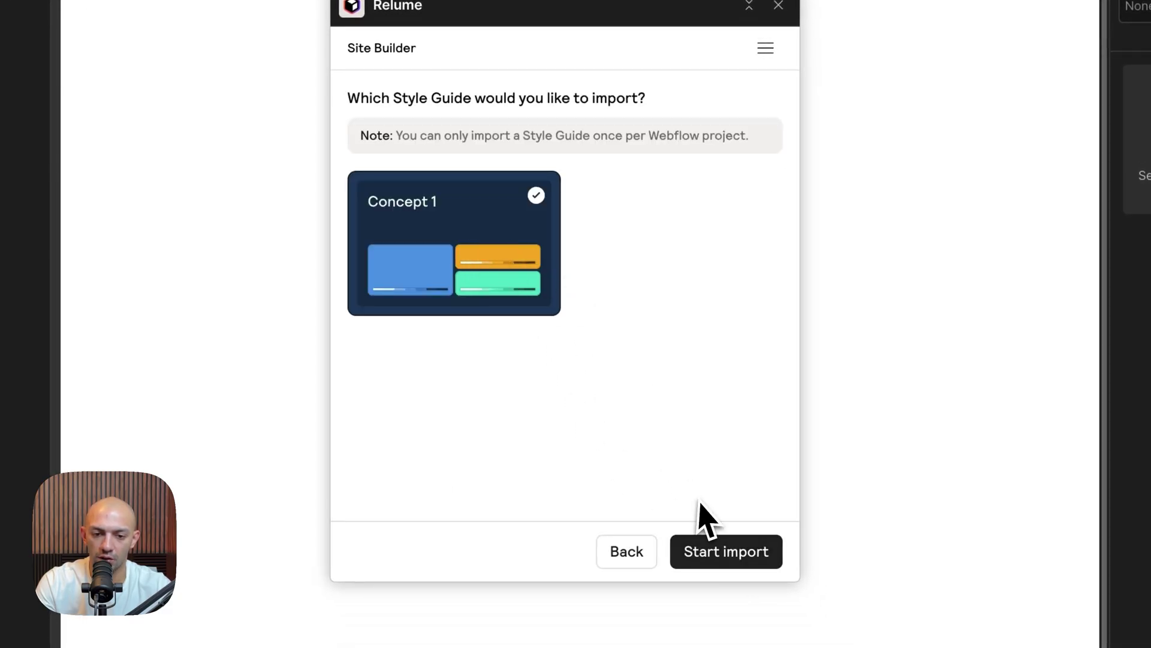
pyautogui.click(720, 551)
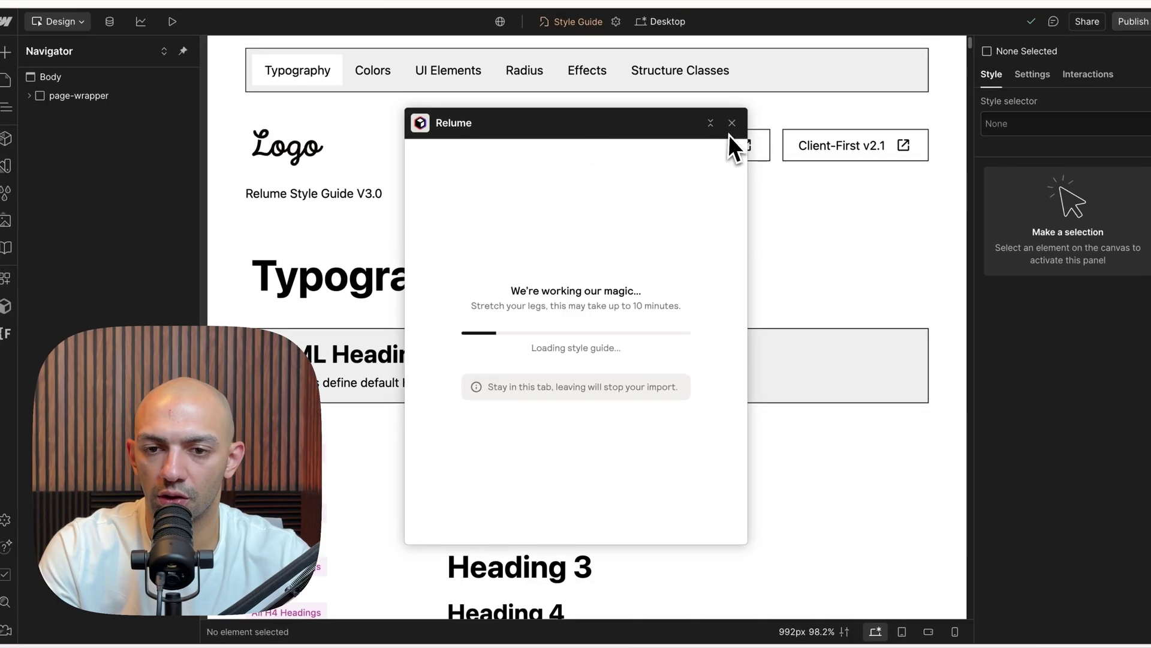
pyautogui.moveTo(683, 122); pyautogui.dragTo(862, 121)
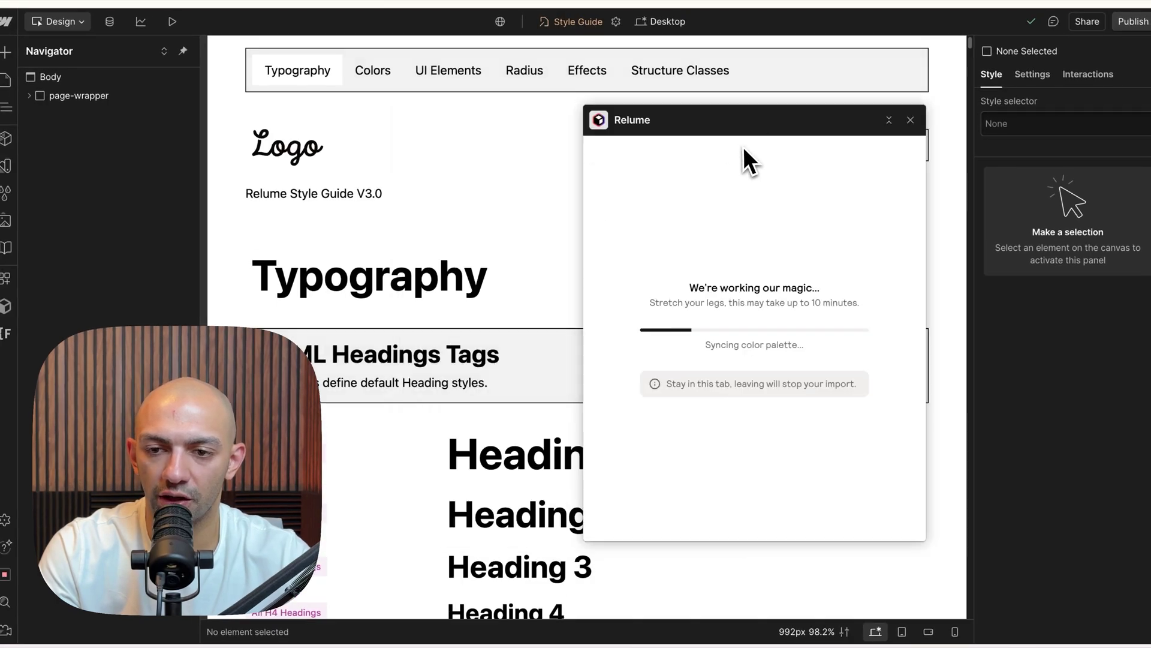
pyautogui.click(381, 162)
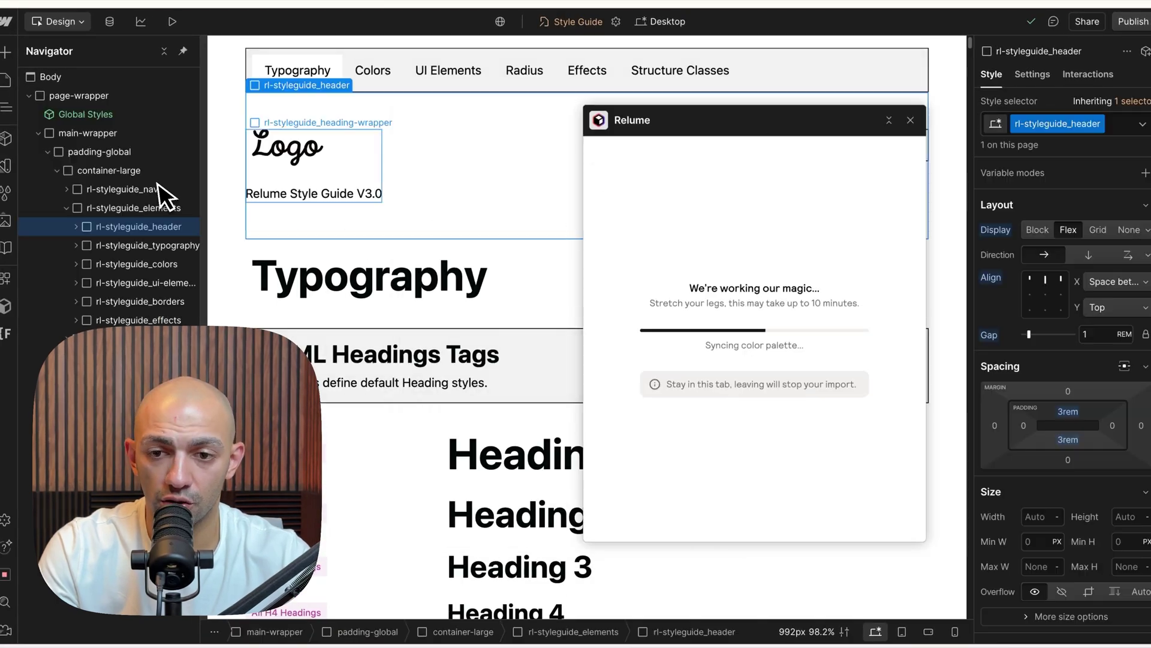
pyautogui.click(7, 81)
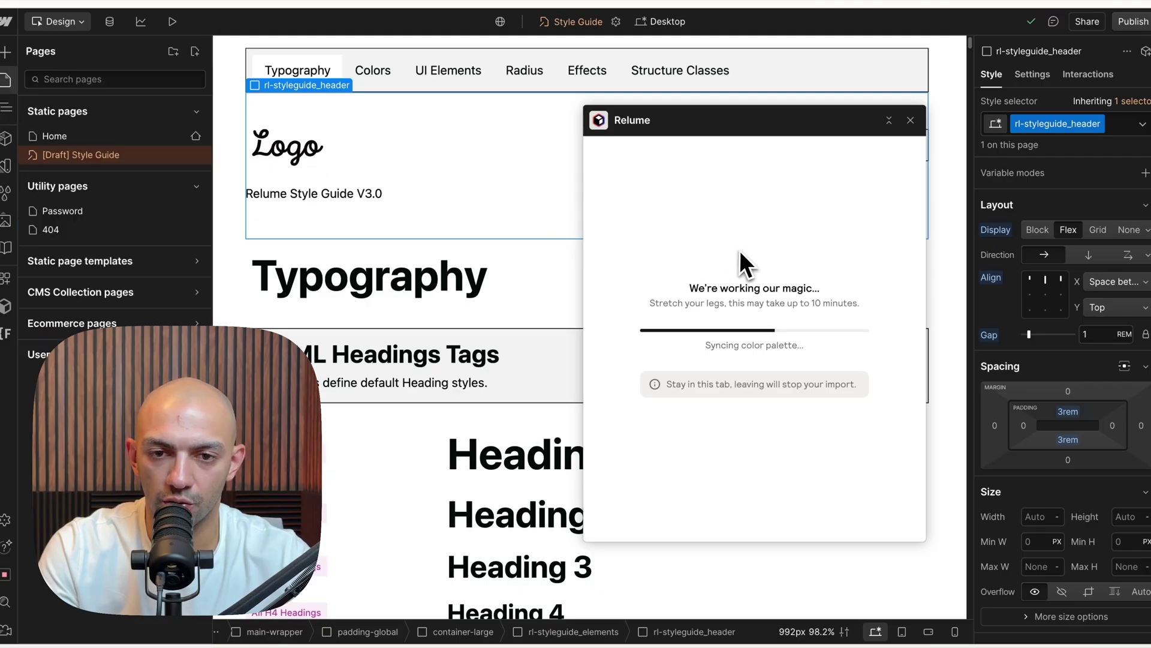
# - Move the Relume import window to the left, clear of the AI preview
pyautogui.moveTo(761, 127); pyautogui.dragTo(521, 125)
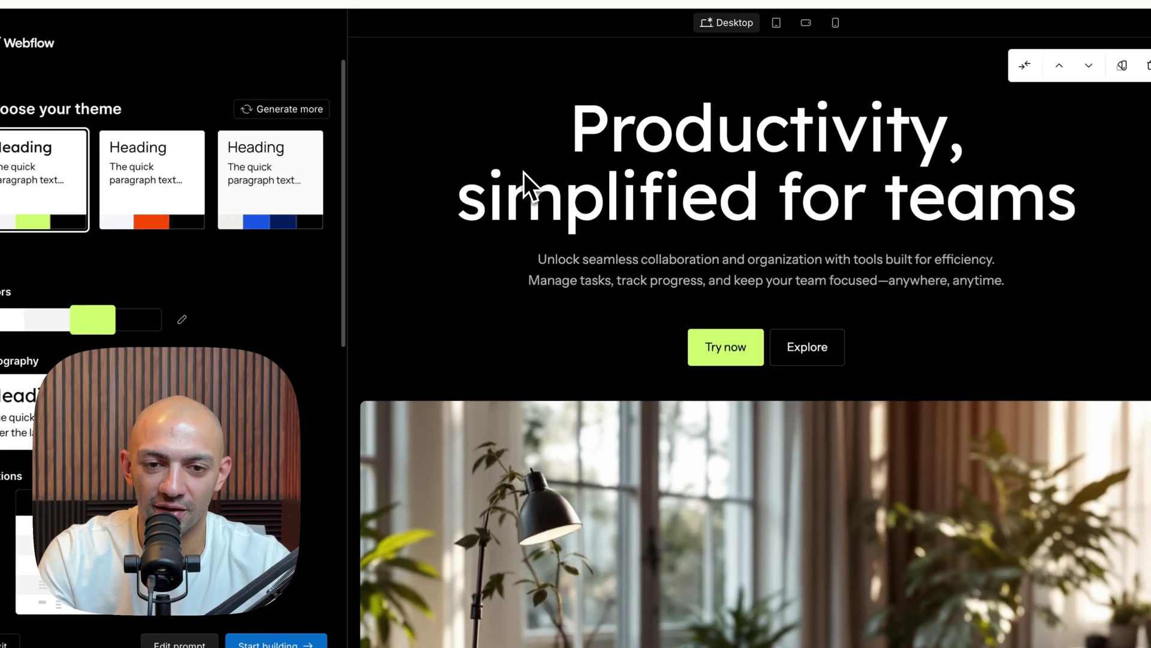
pyautogui.scroll(-5, 523, 172)
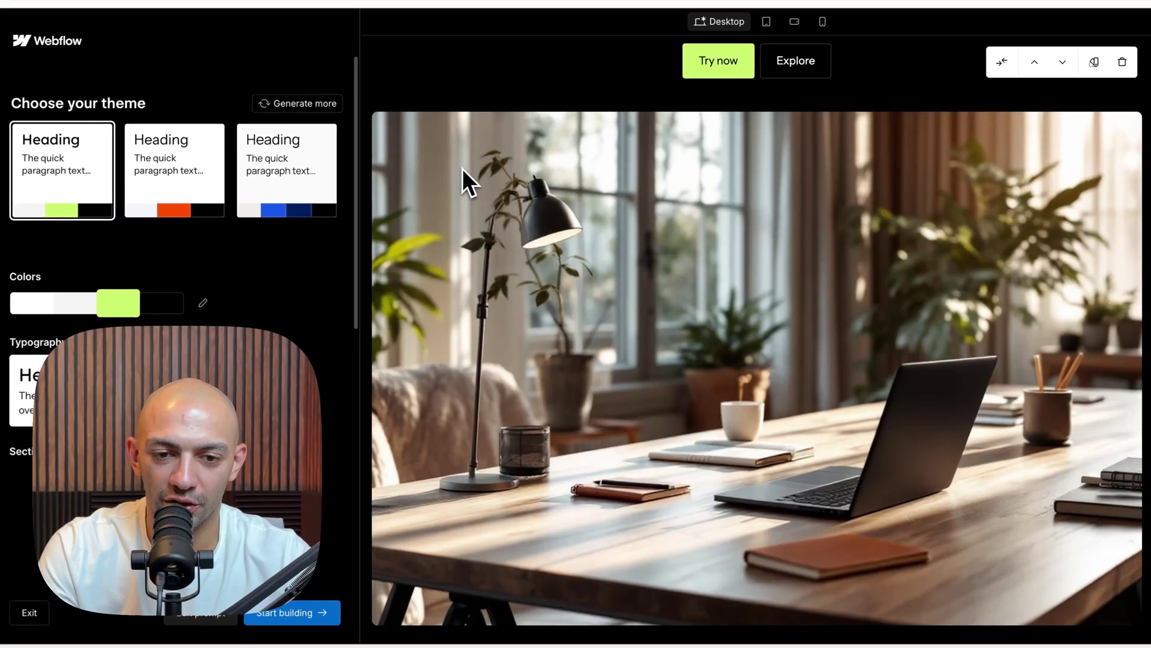
pyautogui.scroll(-4, 618, 211)
pyautogui.scroll(-3, 629, 214)
pyautogui.scroll(-4, 629, 214)
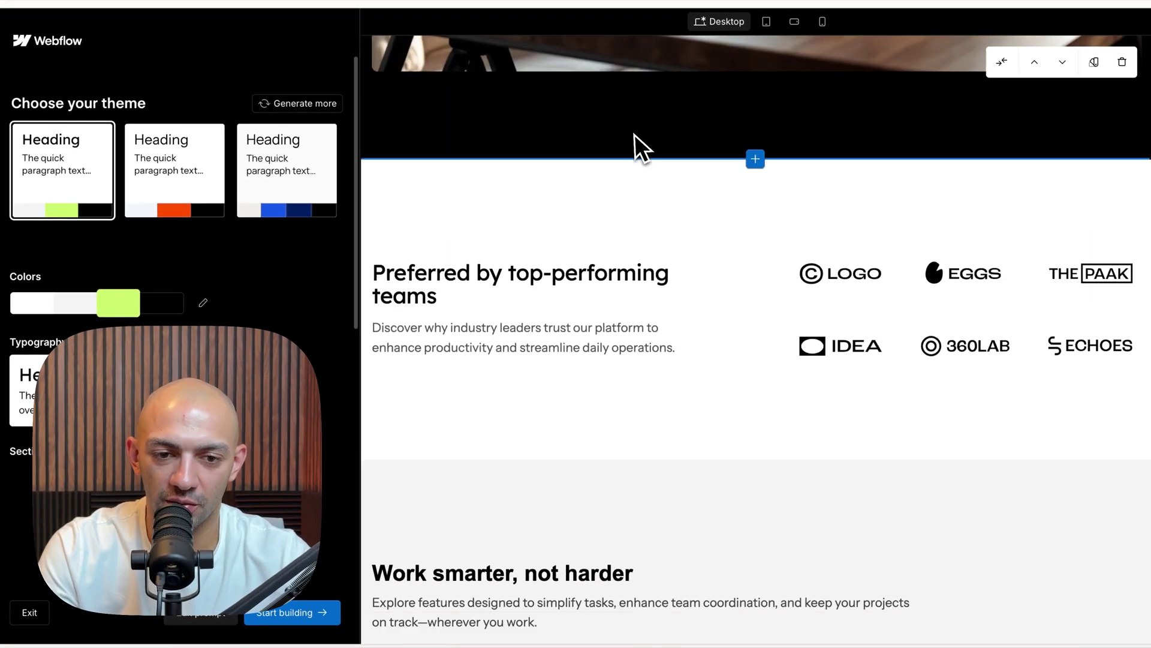
pyautogui.scroll(1, 759, 293)
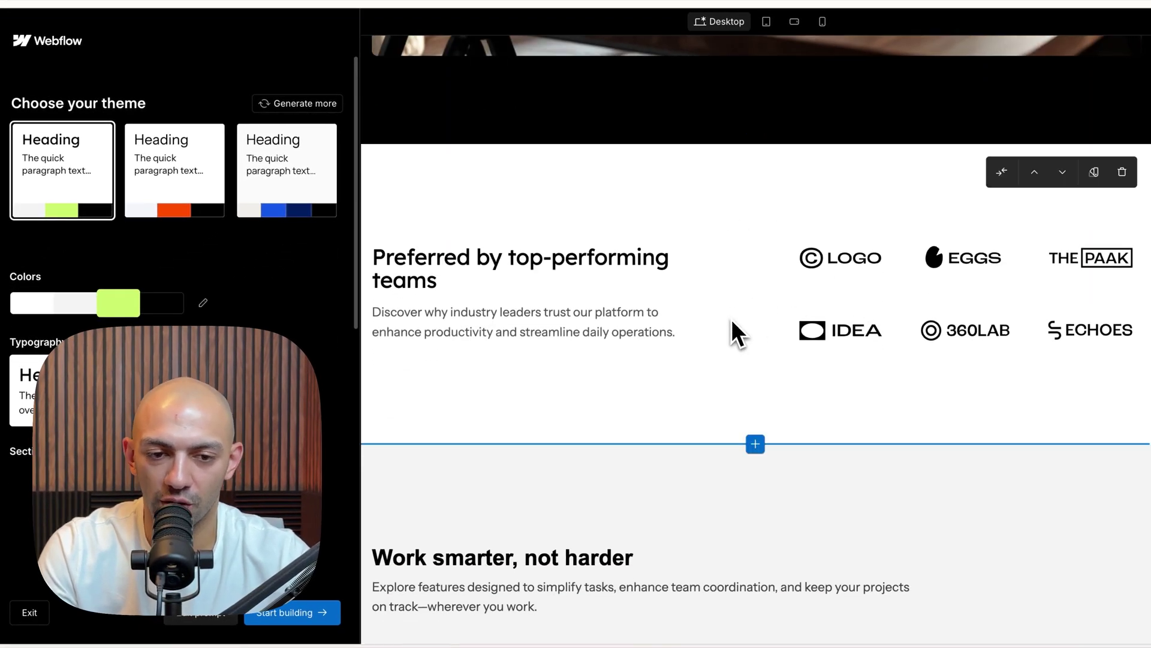
pyautogui.scroll(-4, 731, 319)
pyautogui.scroll(-3, 797, 308)
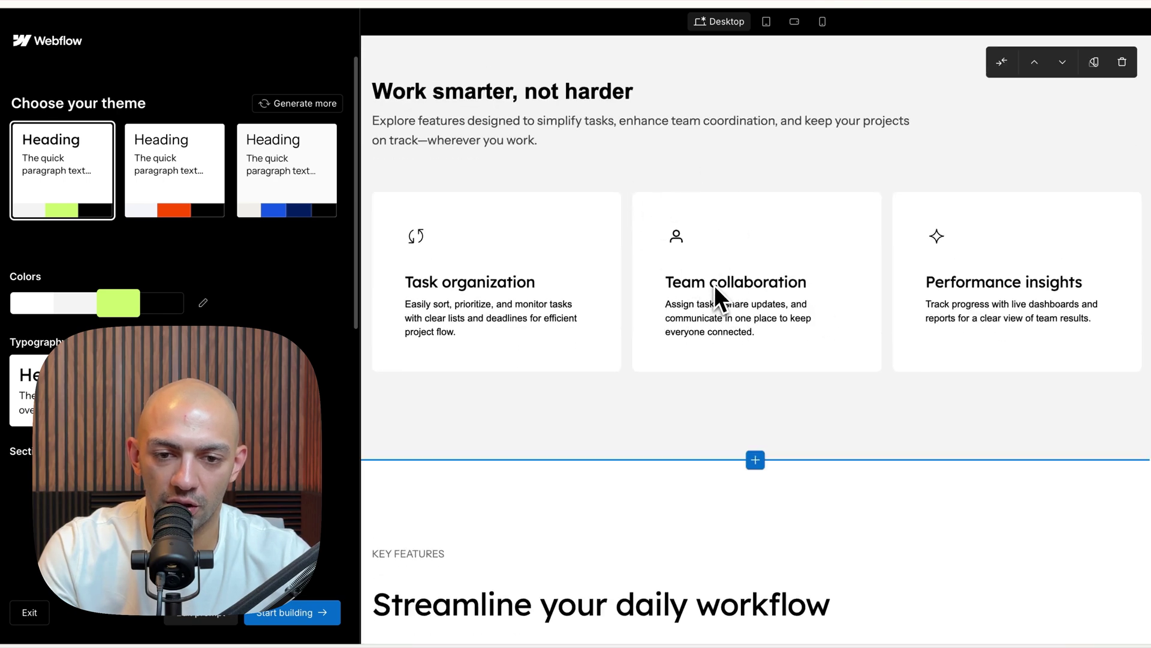
pyautogui.scroll(-4, 740, 290)
pyautogui.scroll(-3, 774, 332)
pyautogui.scroll(-4, 773, 331)
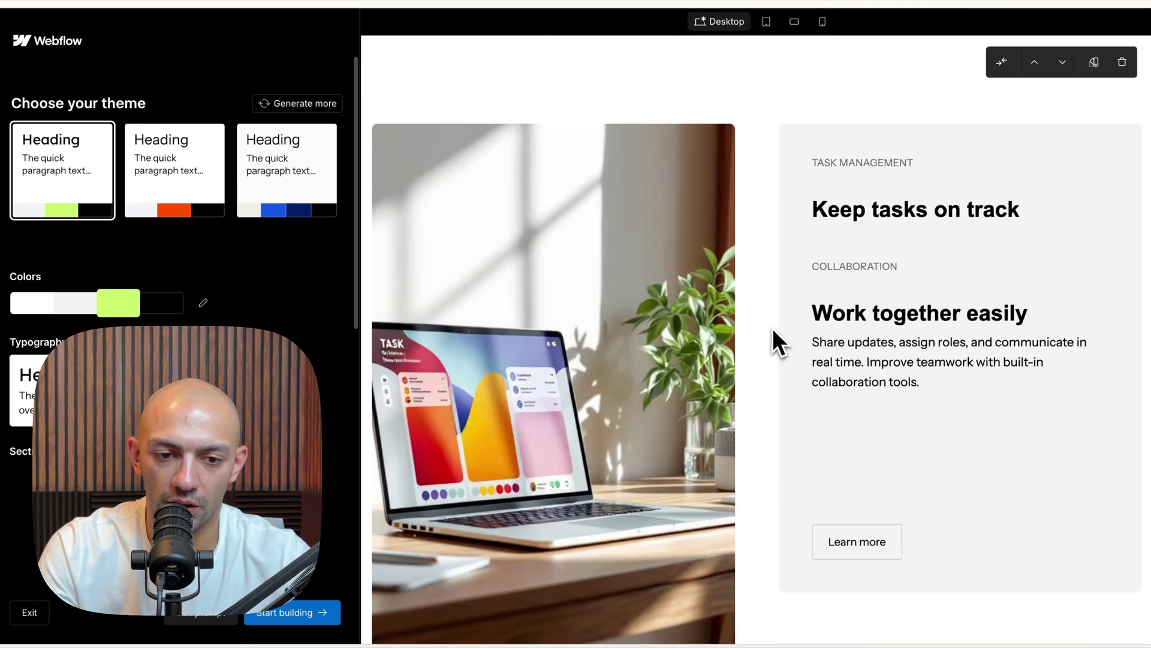
pyautogui.scroll(-3, 773, 328)
pyautogui.scroll(-3, 809, 319)
pyautogui.scroll(-2, 938, 301)
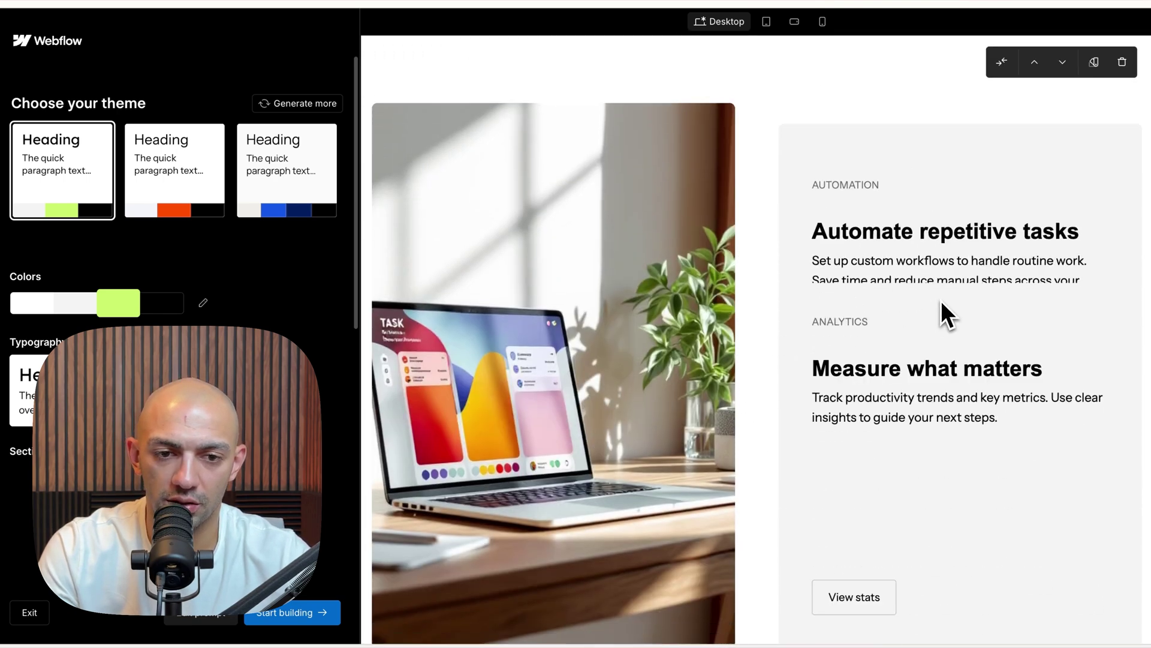
pyautogui.scroll(-3, 941, 300)
pyautogui.scroll(-4, 941, 300)
pyautogui.scroll(-3, 942, 301)
pyautogui.scroll(-3, 914, 303)
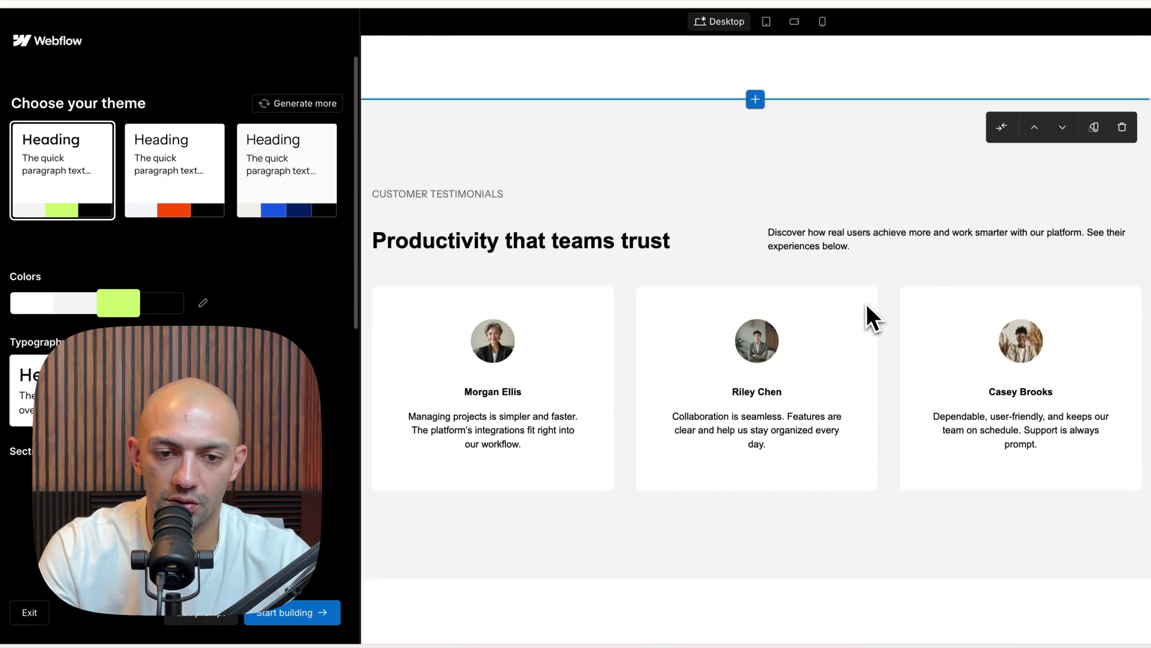
pyautogui.scroll(-4, 923, 265)
pyautogui.scroll(-3, 923, 266)
pyautogui.scroll(-2, 917, 283)
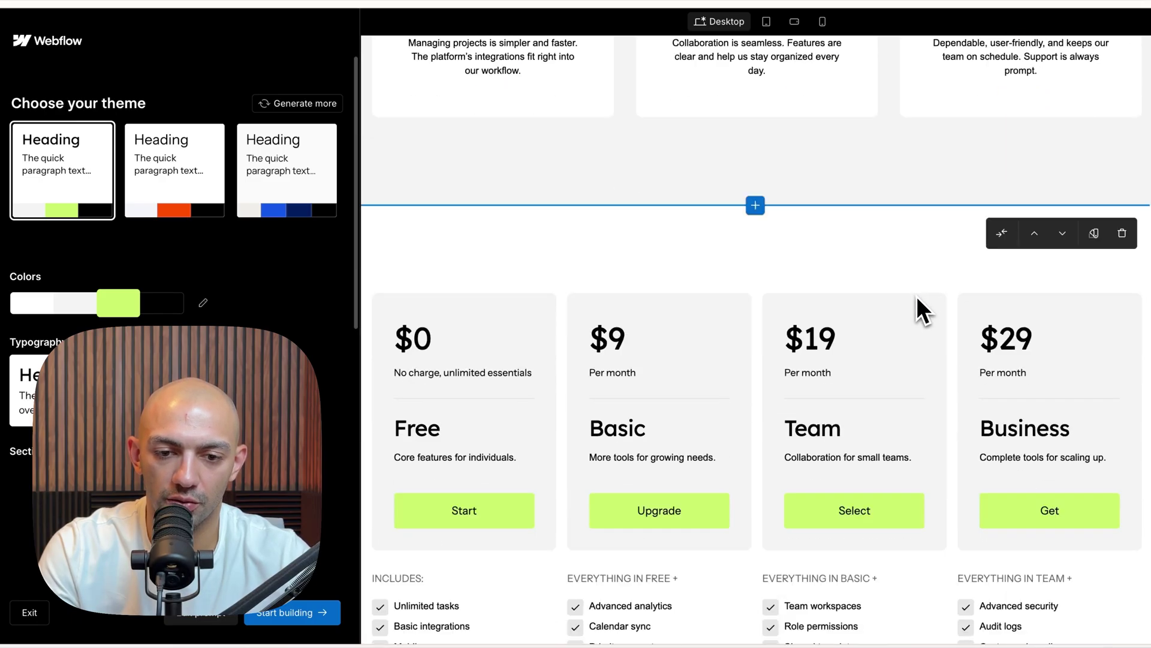
pyautogui.scroll(-3, 917, 297)
pyautogui.scroll(-4, 755, 282)
pyautogui.scroll(-5, 863, 285)
pyautogui.scroll(-4, 772, 308)
pyautogui.scroll(-4, 765, 311)
pyautogui.scroll(-2, 764, 310)
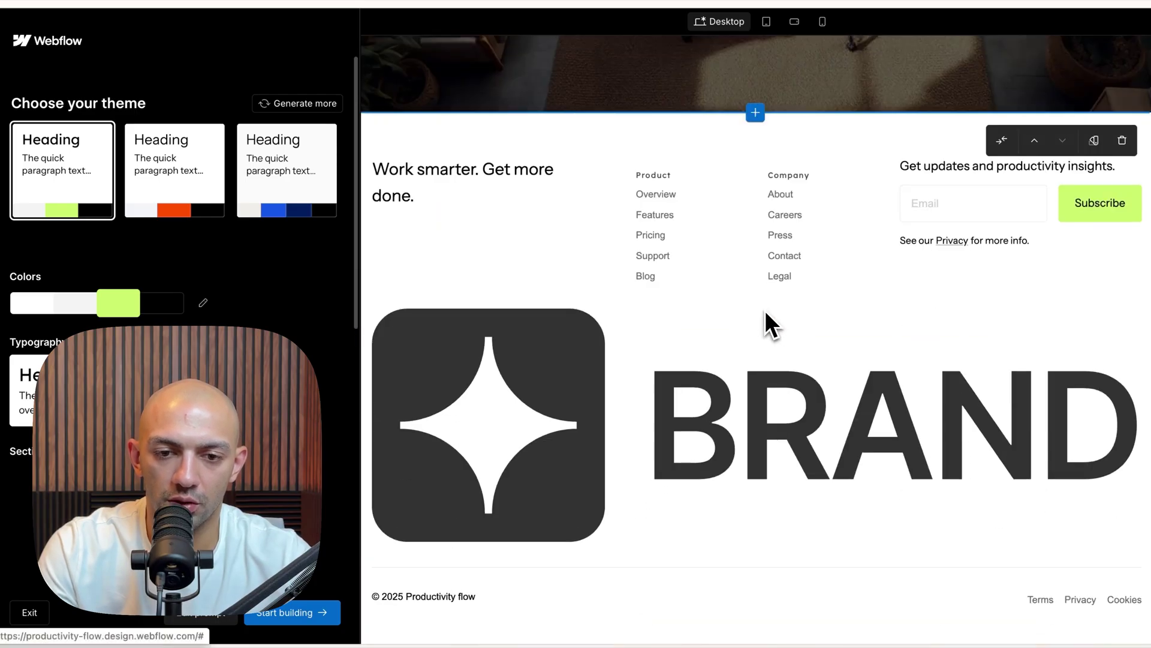
pyautogui.scroll(6, 765, 311)
pyautogui.scroll(5, 765, 310)
pyautogui.scroll(5, 691, 359)
pyautogui.scroll(5, 634, 359)
pyautogui.scroll(5, 635, 359)
pyautogui.scroll(5, 634, 359)
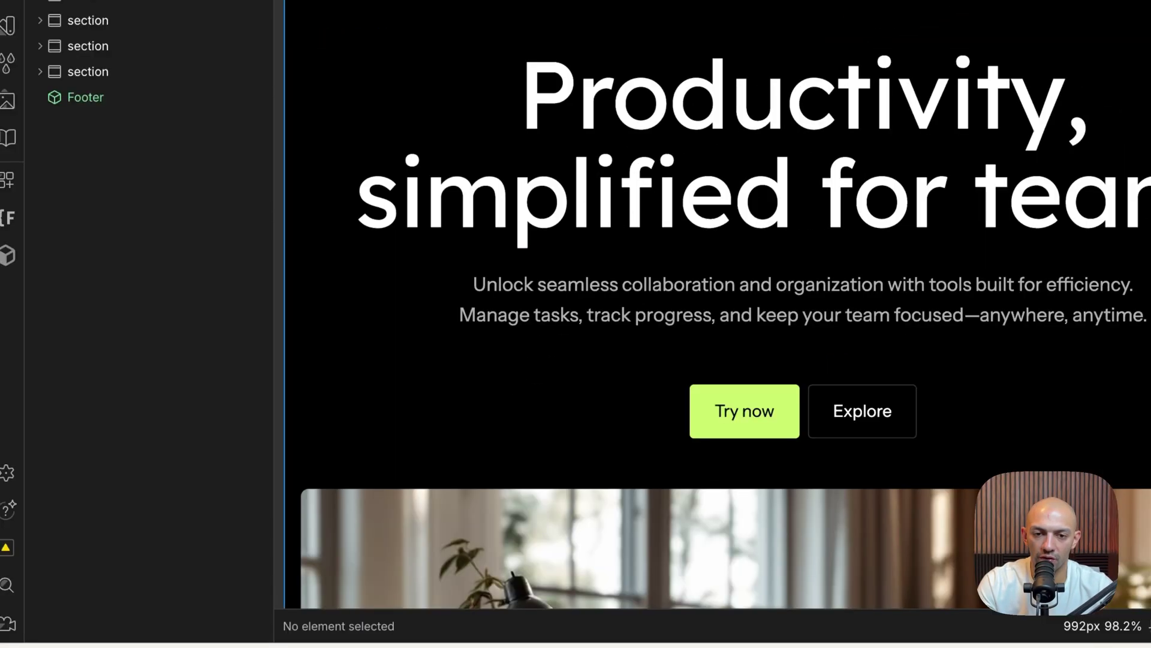
# - Add an AI-generated section above the hero, then undo it to leave the page unchanged
pyautogui.click(590, 37)
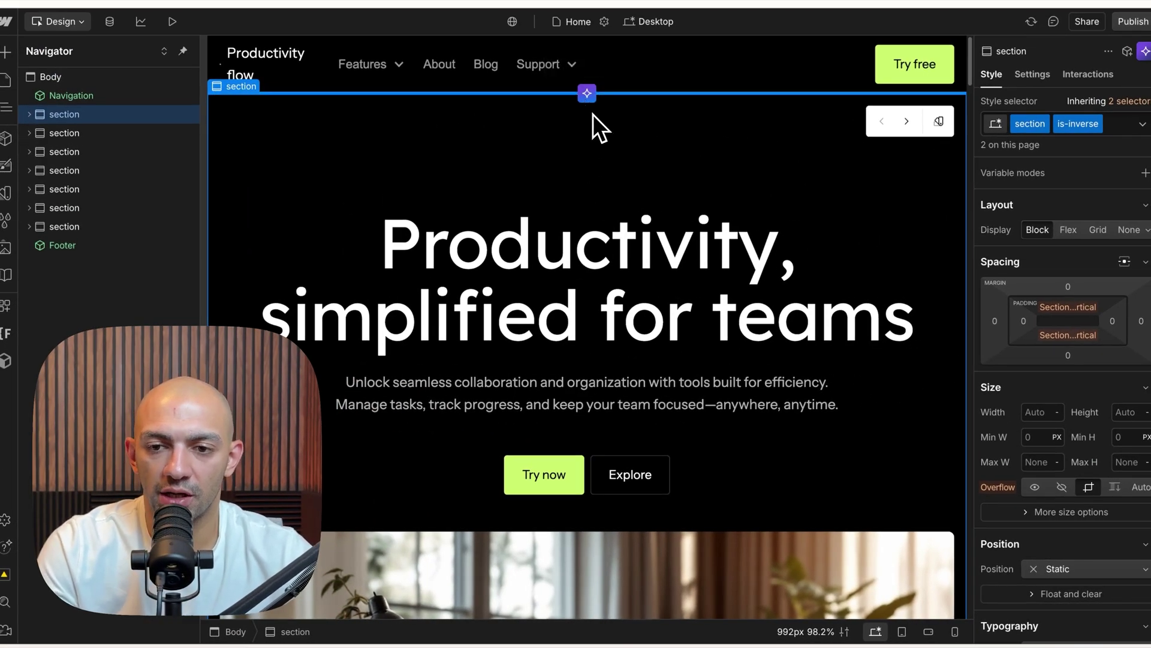
pyautogui.click(587, 92)
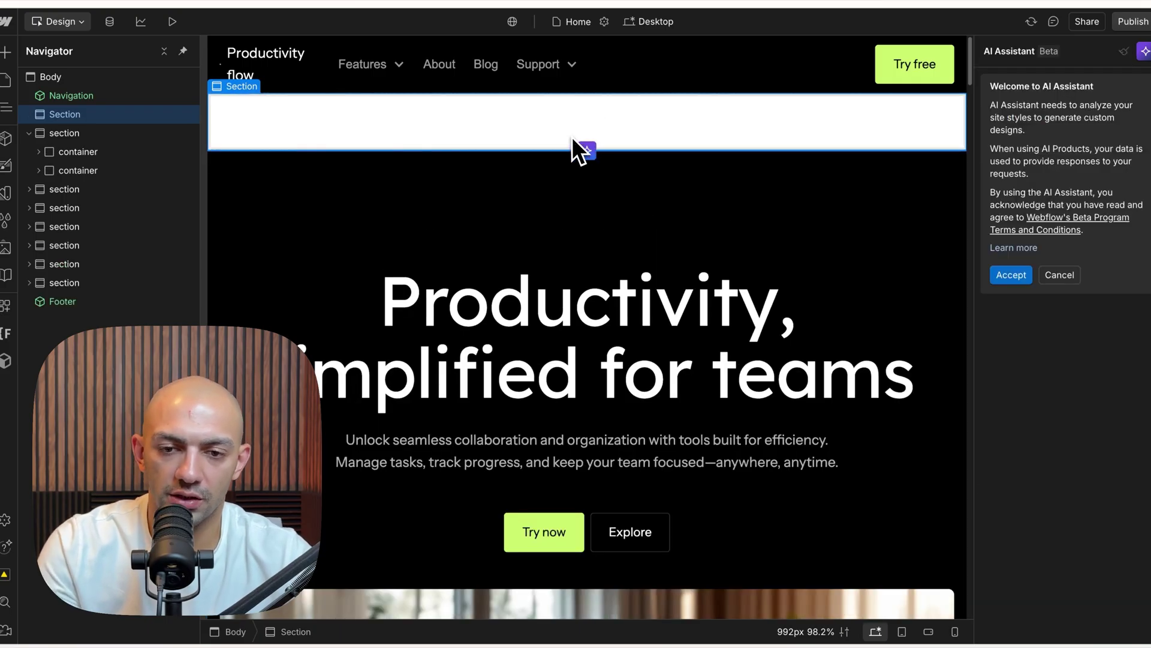
pyautogui.hotkey('ctrl', 'z')
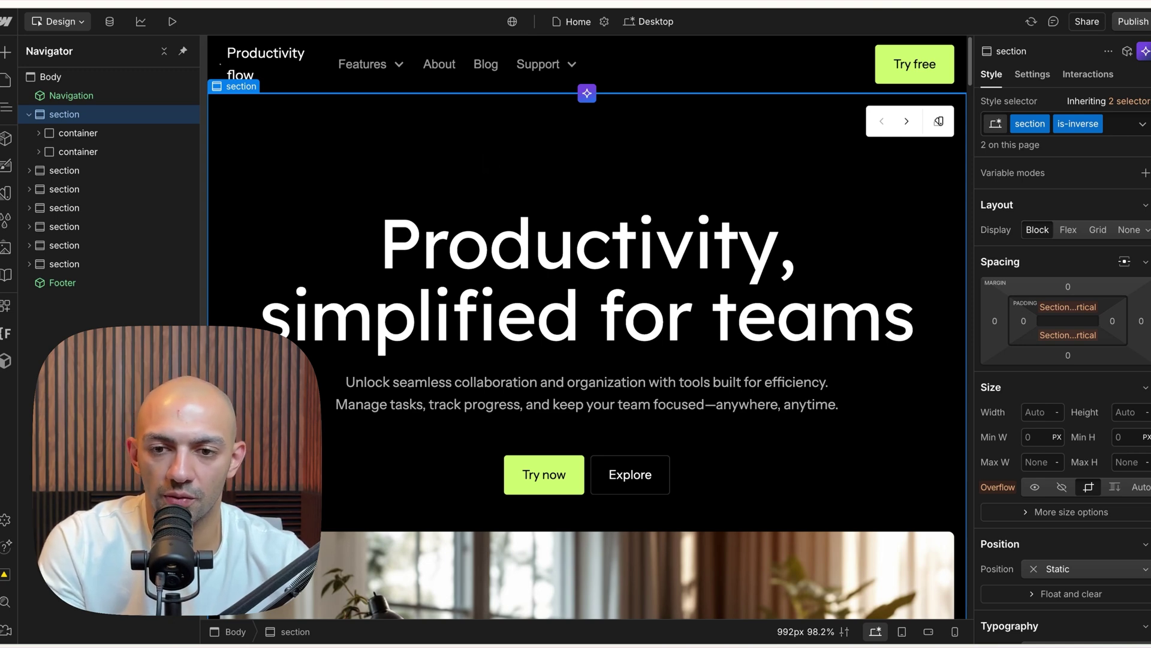
pyautogui.click(13, 21)
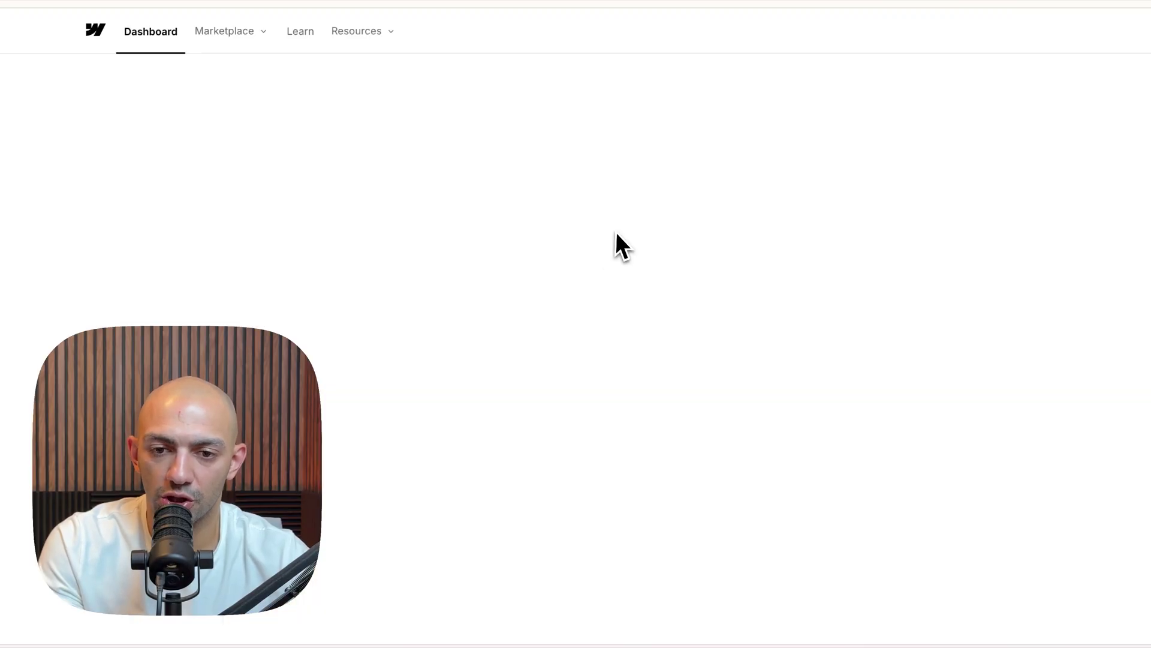
pyautogui.scroll(-5, 747, 218)
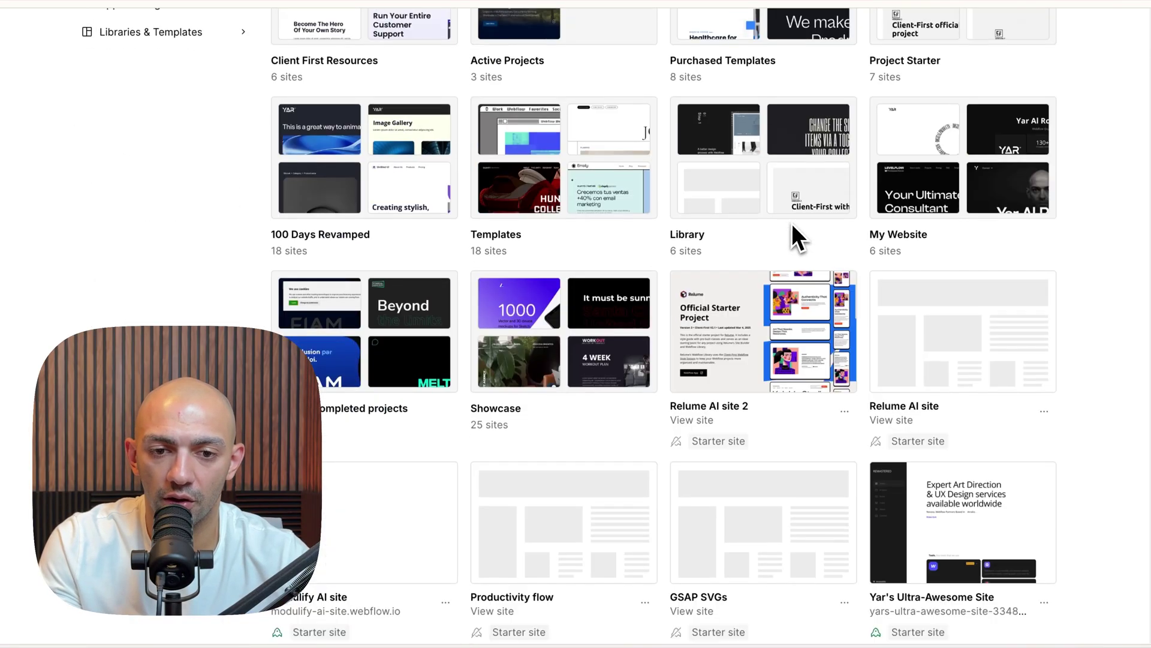
pyautogui.scroll(-3, 985, 423)
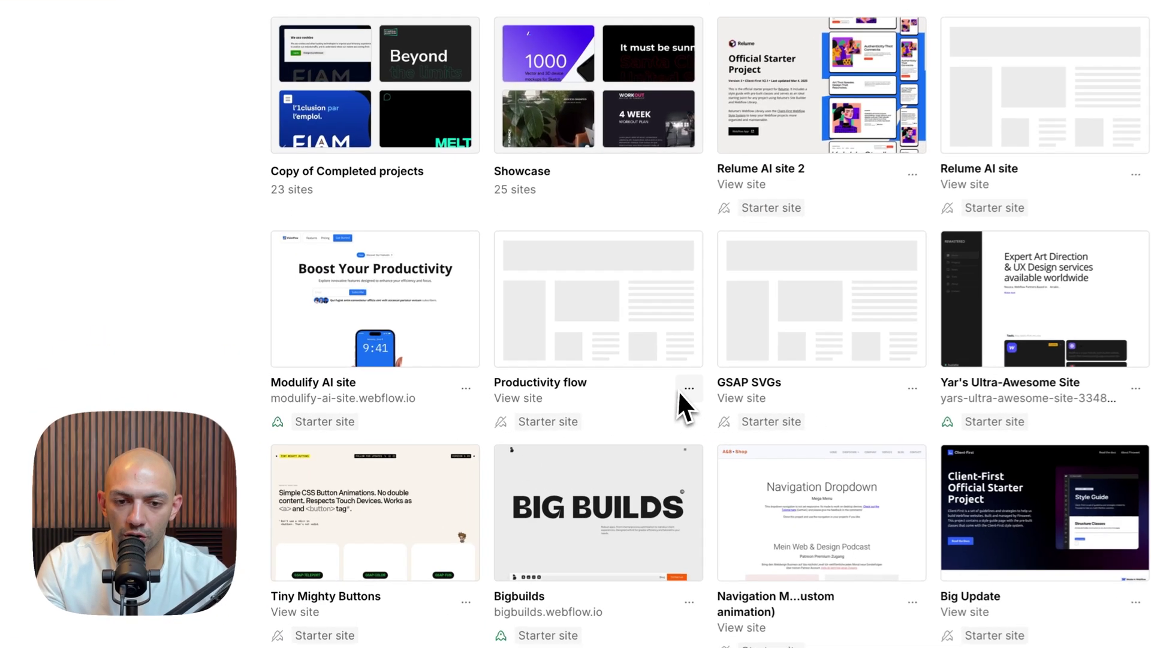
pyautogui.click(644, 393)
pyautogui.moveTo(563, 316)
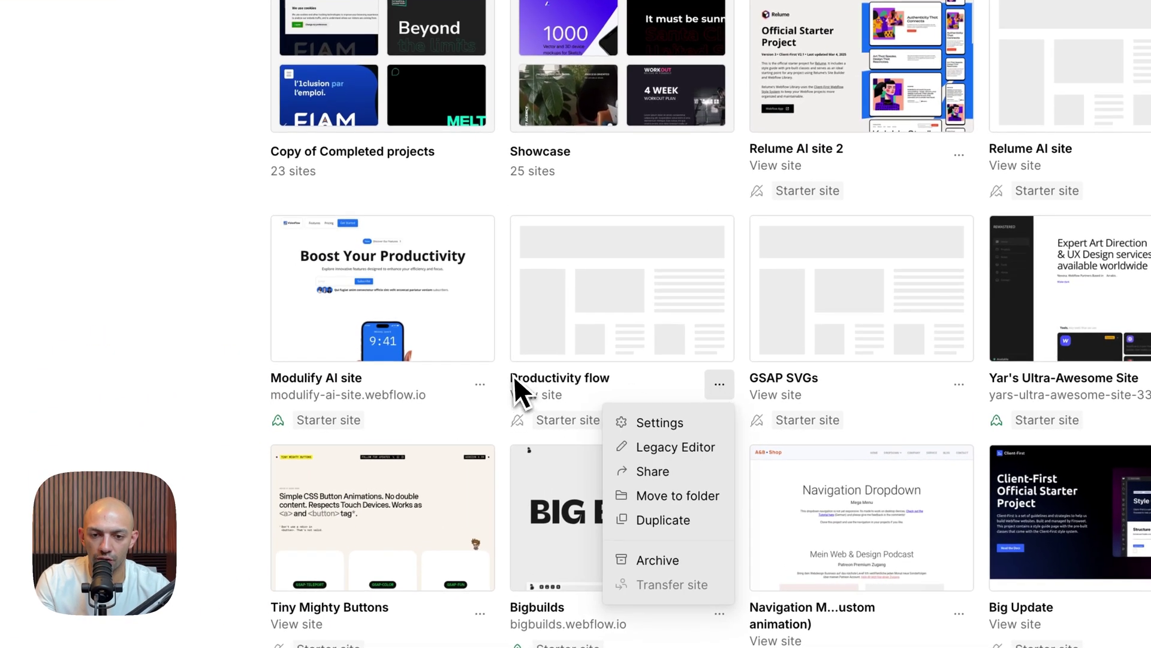
pyautogui.click(452, 369)
pyautogui.click(719, 389)
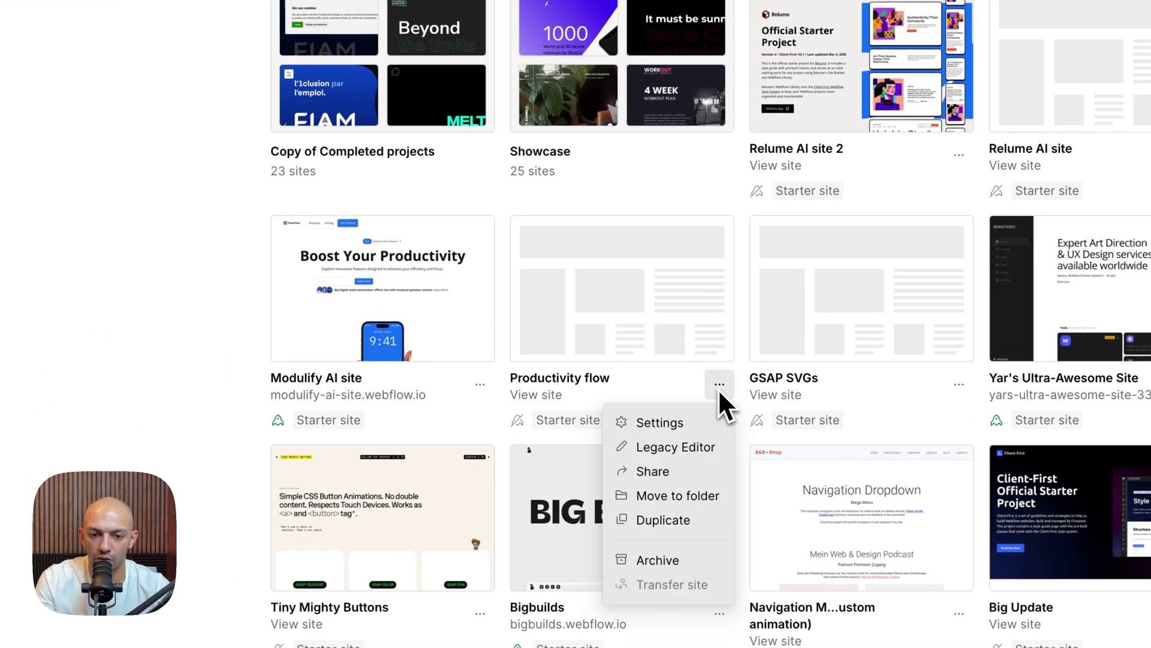
pyautogui.scroll(-4, 678, 571)
pyautogui.scroll(-3, 679, 449)
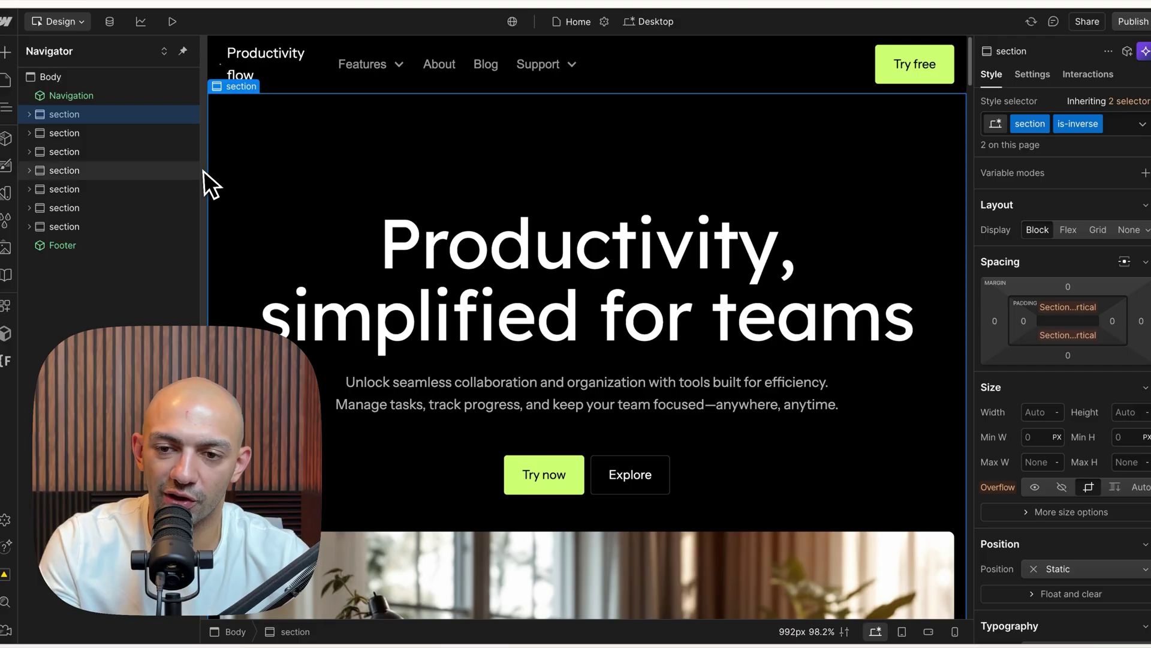
pyautogui.moveTo(205, 190); pyautogui.dragTo(187, 197)
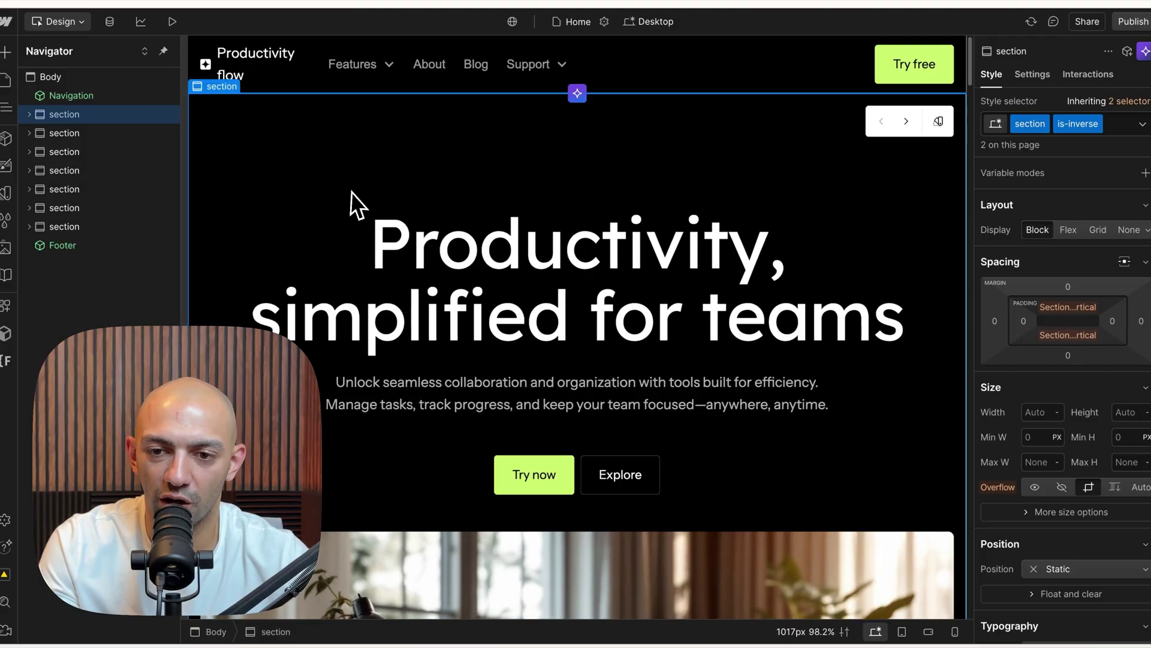
pyautogui.scroll(-3, 582, 197)
pyautogui.scroll(-3, 749, 263)
pyautogui.scroll(-3, 751, 289)
pyautogui.scroll(-2, 732, 287)
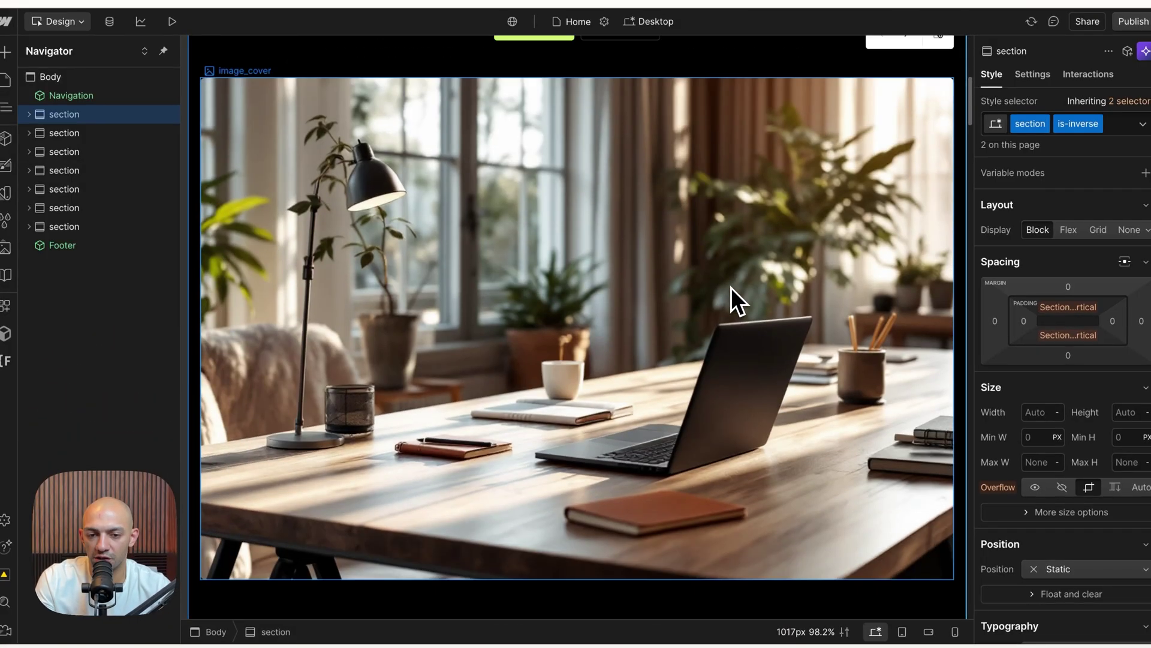
pyautogui.scroll(-3, 731, 287)
pyautogui.scroll(-4, 732, 286)
pyautogui.scroll(-2, 731, 288)
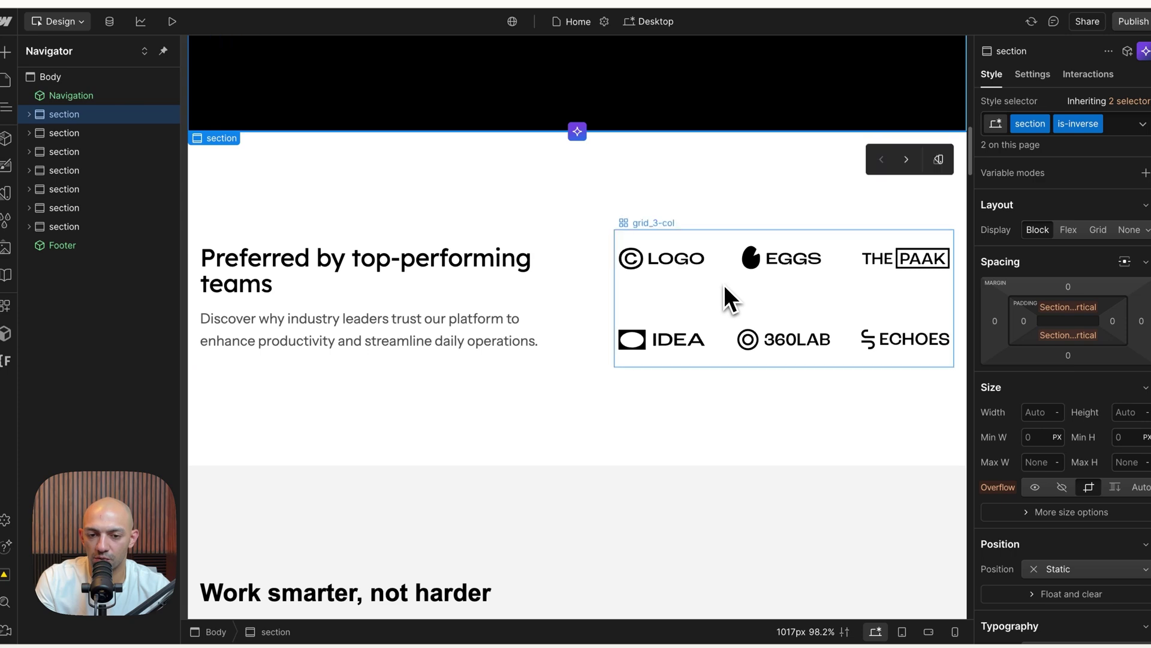
pyautogui.scroll(-3, 693, 280)
pyautogui.scroll(-3, 670, 272)
pyautogui.scroll(-2, 616, 266)
pyautogui.scroll(-3, 594, 263)
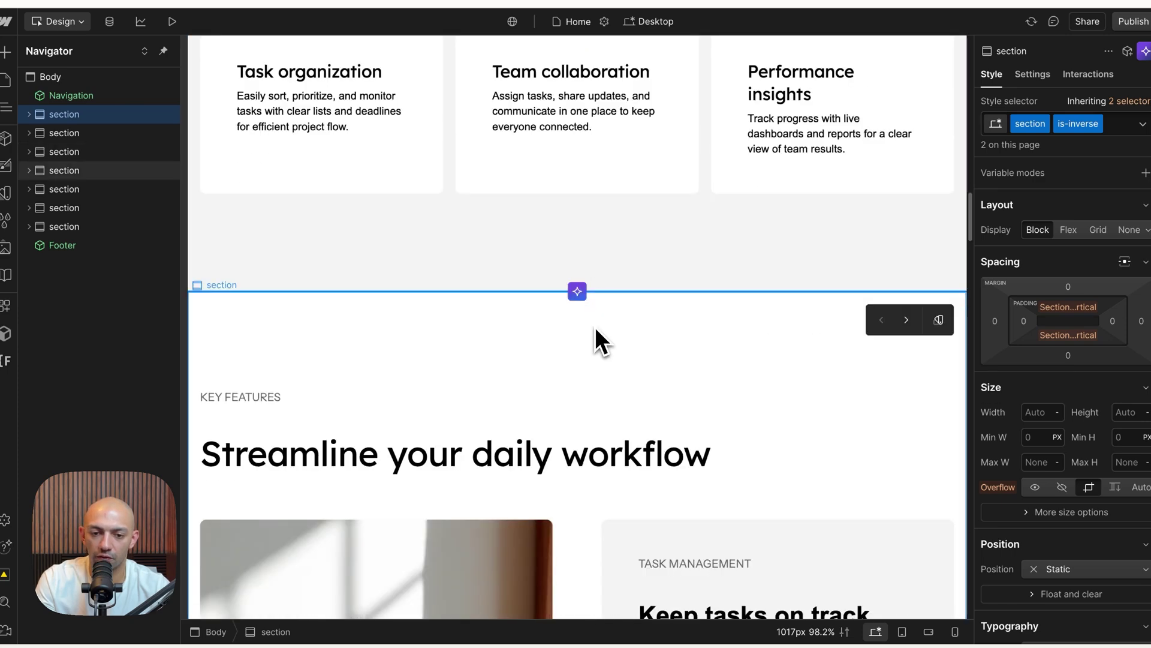
pyautogui.scroll(-3, 596, 332)
pyautogui.scroll(-3, 596, 348)
pyautogui.scroll(-2, 596, 348)
pyautogui.scroll(-2, 596, 348)
pyautogui.scroll(-3, 597, 349)
pyautogui.scroll(-3, 596, 349)
pyautogui.scroll(-2, 597, 350)
pyautogui.scroll(-3, 597, 349)
pyautogui.scroll(-4, 597, 349)
pyautogui.scroll(-3, 597, 350)
pyautogui.scroll(-2, 597, 349)
pyautogui.scroll(-3, 596, 349)
pyautogui.scroll(-2, 596, 350)
# - Publish the Productivity flow landing page to its live domain
pyautogui.click(1131, 22)
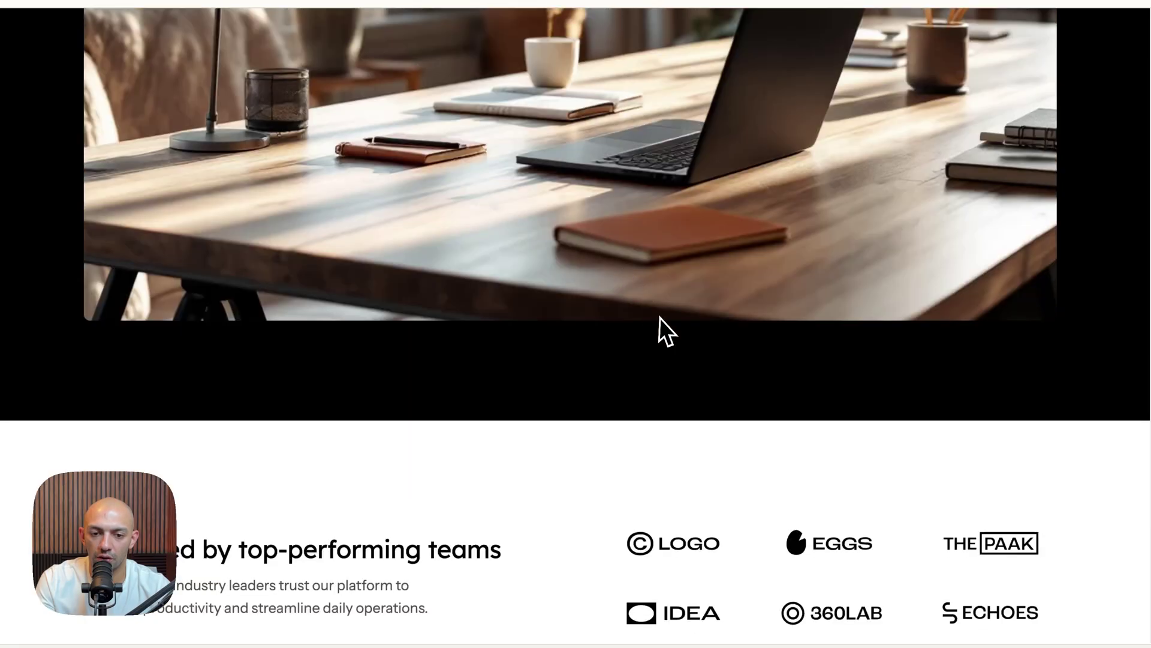
pyautogui.scroll(-5, 742, 429)
pyautogui.scroll(-5, 743, 429)
pyautogui.scroll(-5, 742, 430)
pyautogui.scroll(-5, 742, 430)
pyautogui.scroll(-5, 742, 428)
pyautogui.scroll(-3, 786, 231)
pyautogui.scroll(4, 814, 322)
pyautogui.scroll(4, 799, 342)
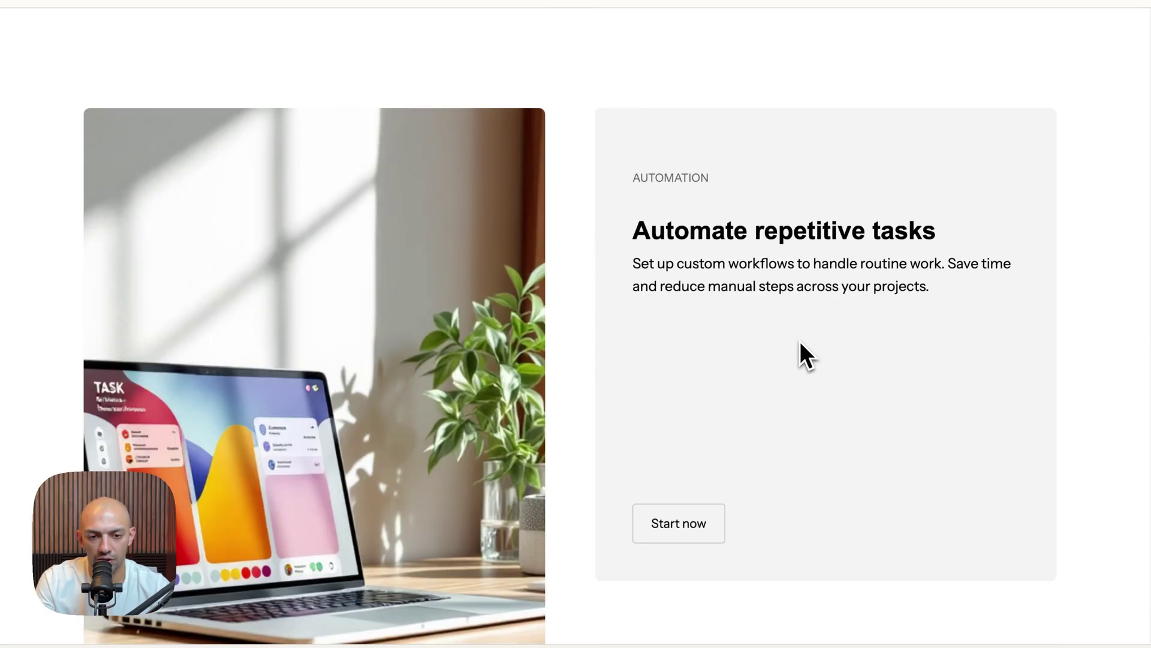
pyautogui.scroll(4, 791, 389)
pyautogui.scroll(3, 791, 391)
pyautogui.scroll(5, 791, 391)
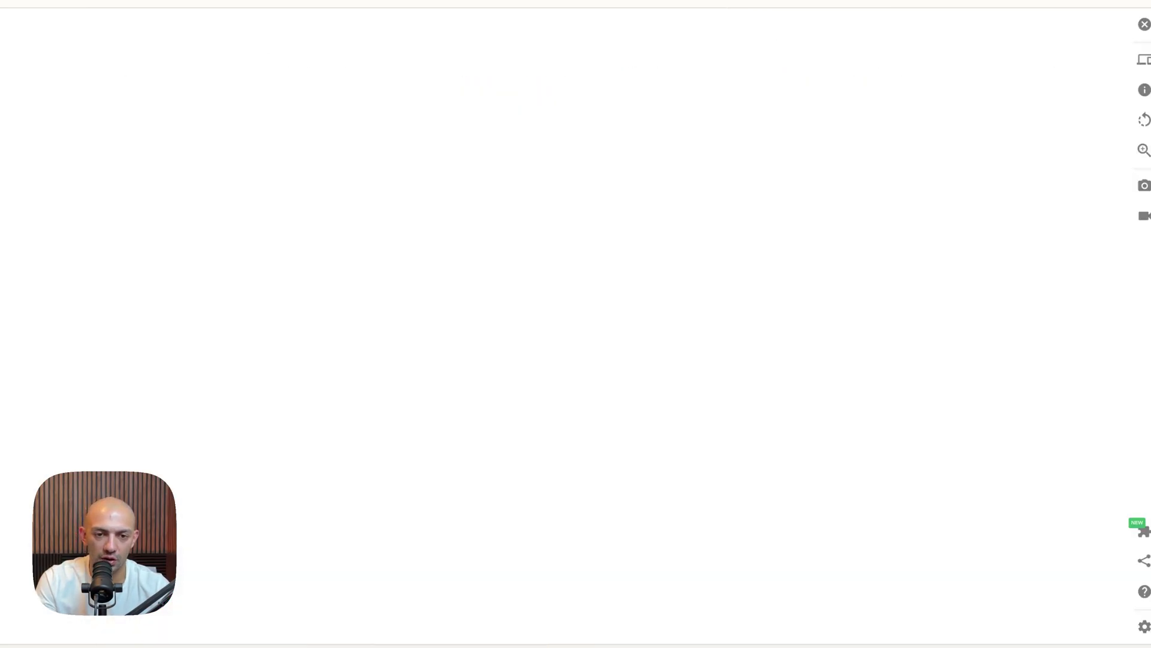
pyautogui.scroll(-2, 618, 199)
pyautogui.scroll(-4, 619, 216)
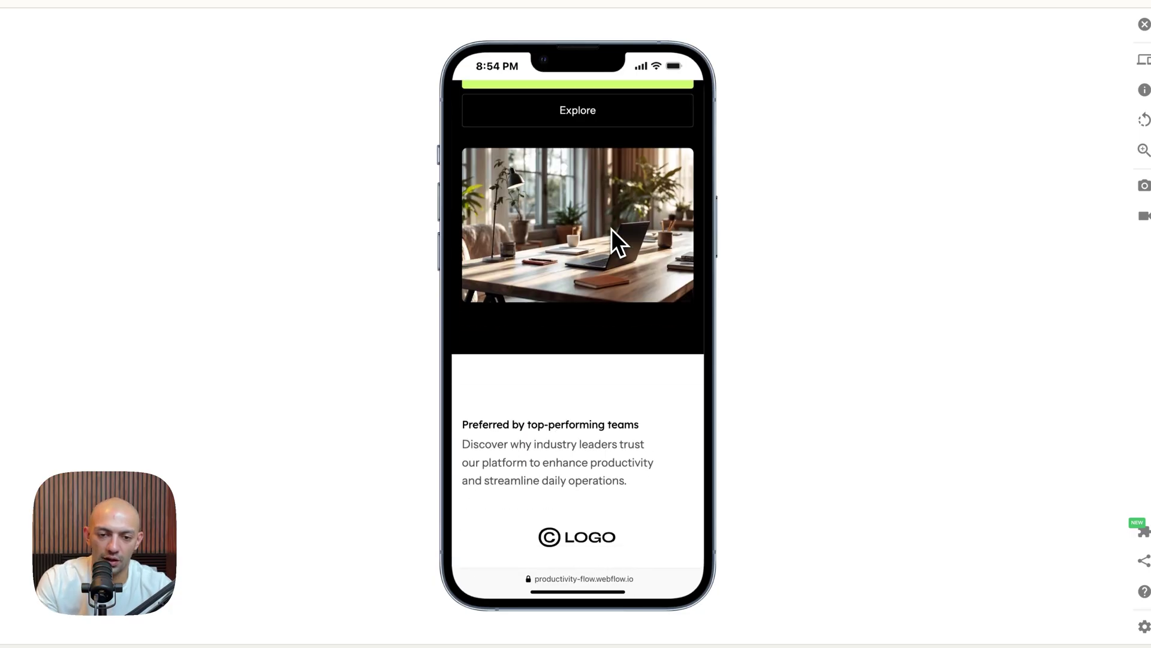
pyautogui.scroll(-3, 609, 235)
pyautogui.scroll(-2, 604, 256)
pyautogui.scroll(-2, 604, 256)
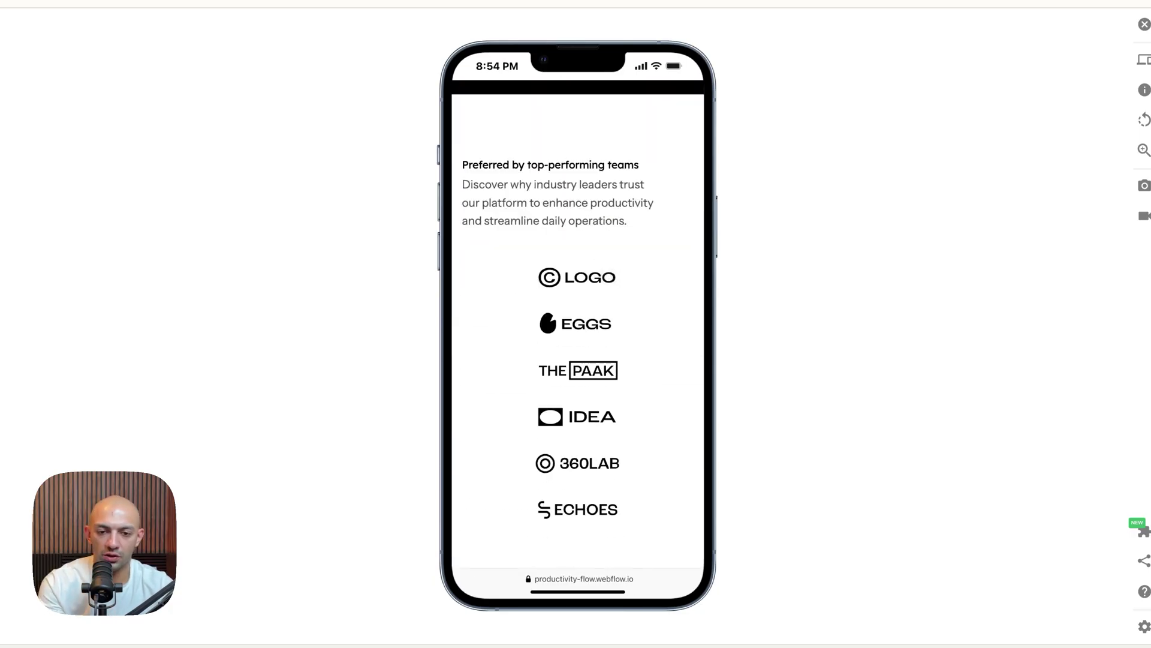
pyautogui.scroll(-2, 604, 256)
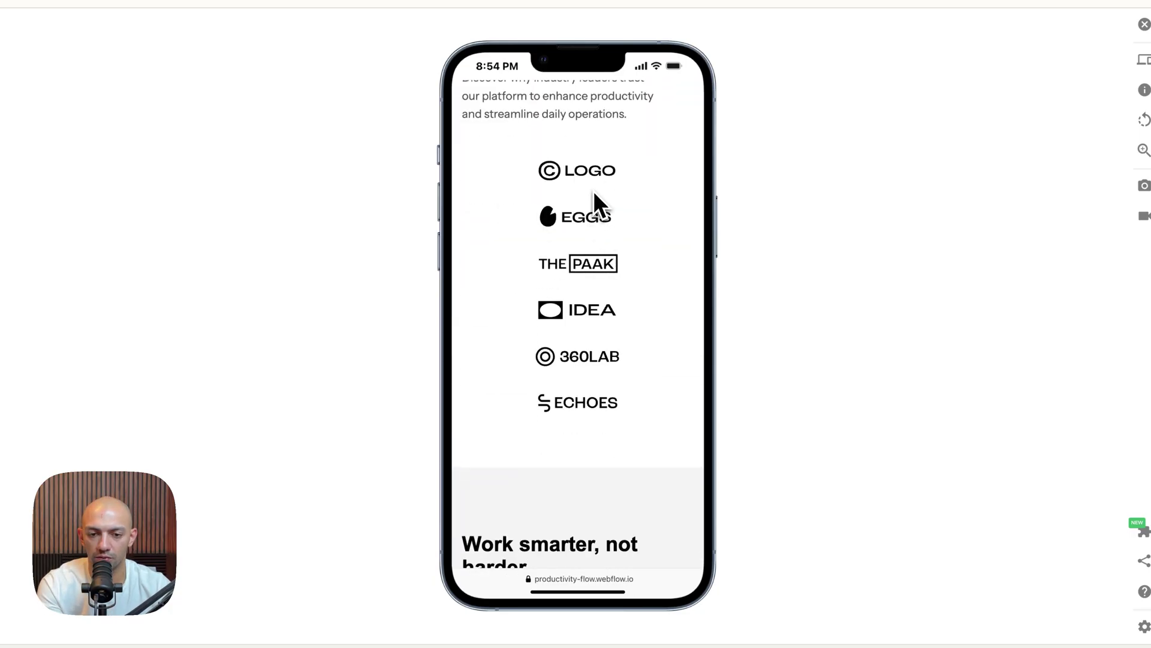
pyautogui.scroll(-3, 594, 190)
pyautogui.scroll(-3, 599, 183)
pyautogui.scroll(-2, 600, 181)
pyautogui.scroll(-3, 600, 181)
pyautogui.scroll(-4, 600, 182)
pyautogui.scroll(-4, 600, 184)
pyautogui.scroll(-2, 599, 189)
pyautogui.scroll(-2, 597, 192)
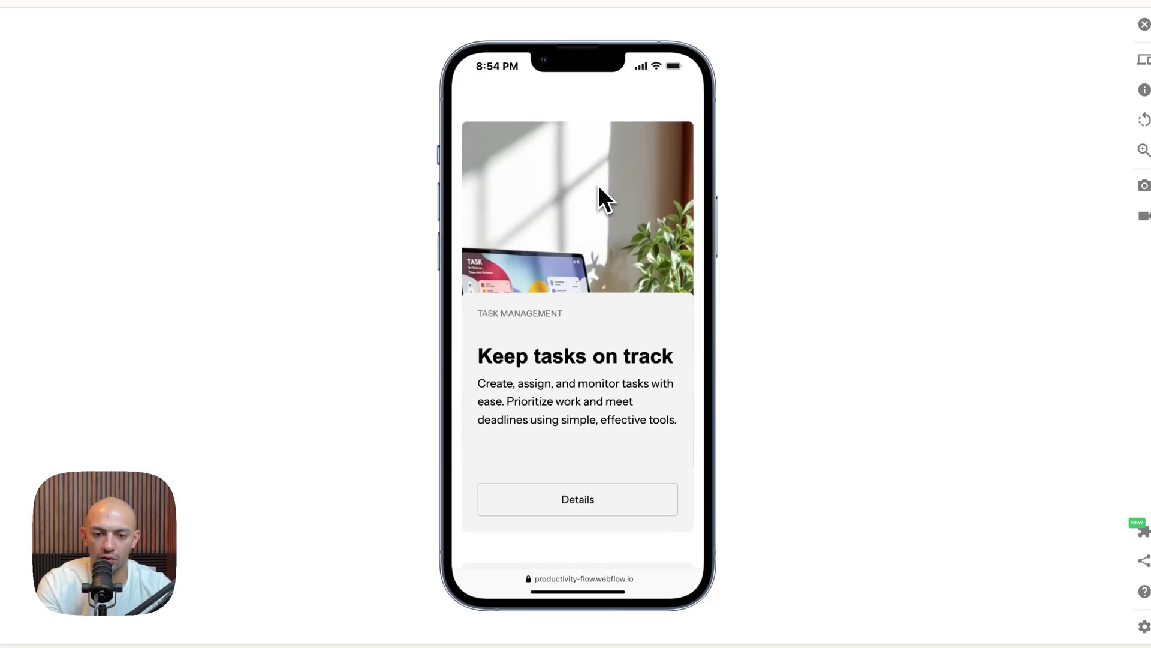
pyautogui.scroll(-3, 579, 307)
pyautogui.scroll(-3, 577, 309)
pyautogui.scroll(-3, 578, 309)
pyautogui.scroll(-3, 578, 309)
pyautogui.scroll(-3, 578, 309)
pyautogui.scroll(-2, 578, 309)
pyautogui.scroll(4, 579, 309)
pyautogui.scroll(-2, 578, 308)
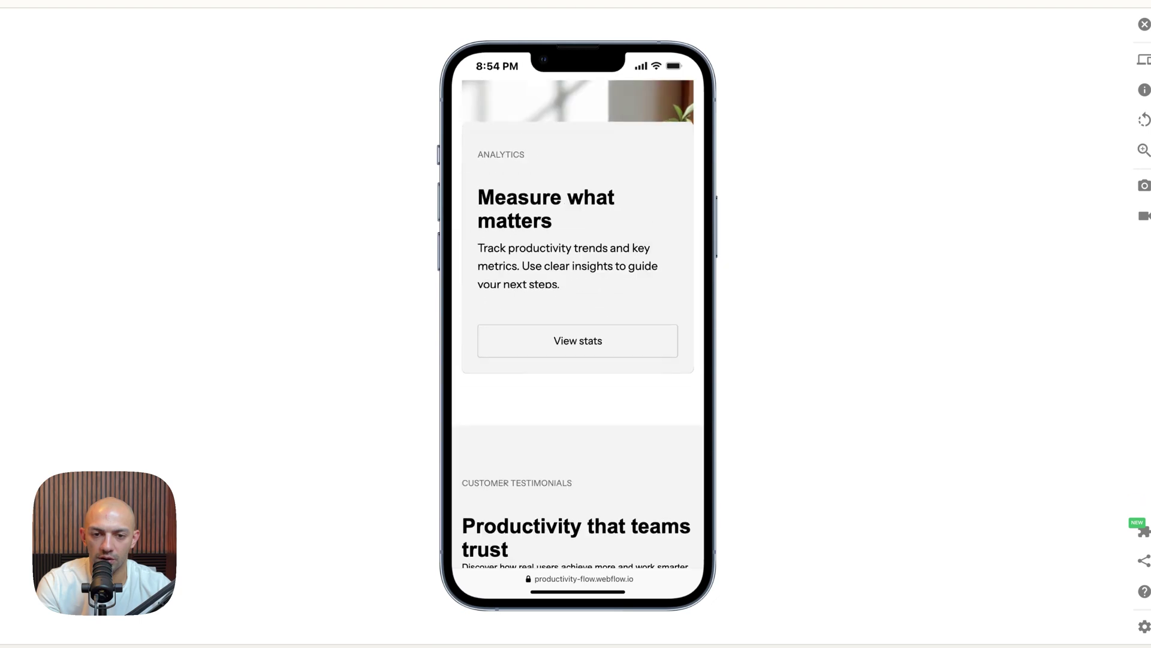
pyautogui.scroll(1, 577, 309)
pyautogui.scroll(-2, 579, 309)
pyautogui.scroll(-4, 578, 309)
pyautogui.scroll(-4, 577, 309)
pyautogui.scroll(-4, 578, 309)
pyautogui.scroll(-4, 578, 309)
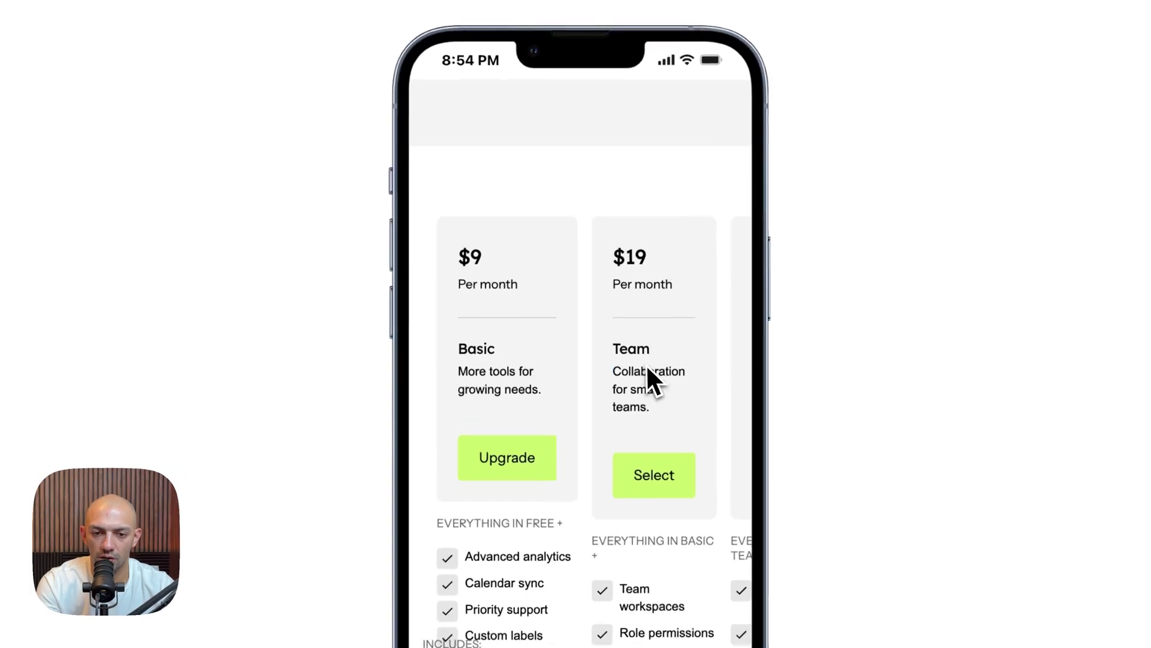
# - Scroll through the published site in the phone-sized mobile simulator
pyautogui.moveTo(602, 295); pyautogui.dragTo(621, 295)
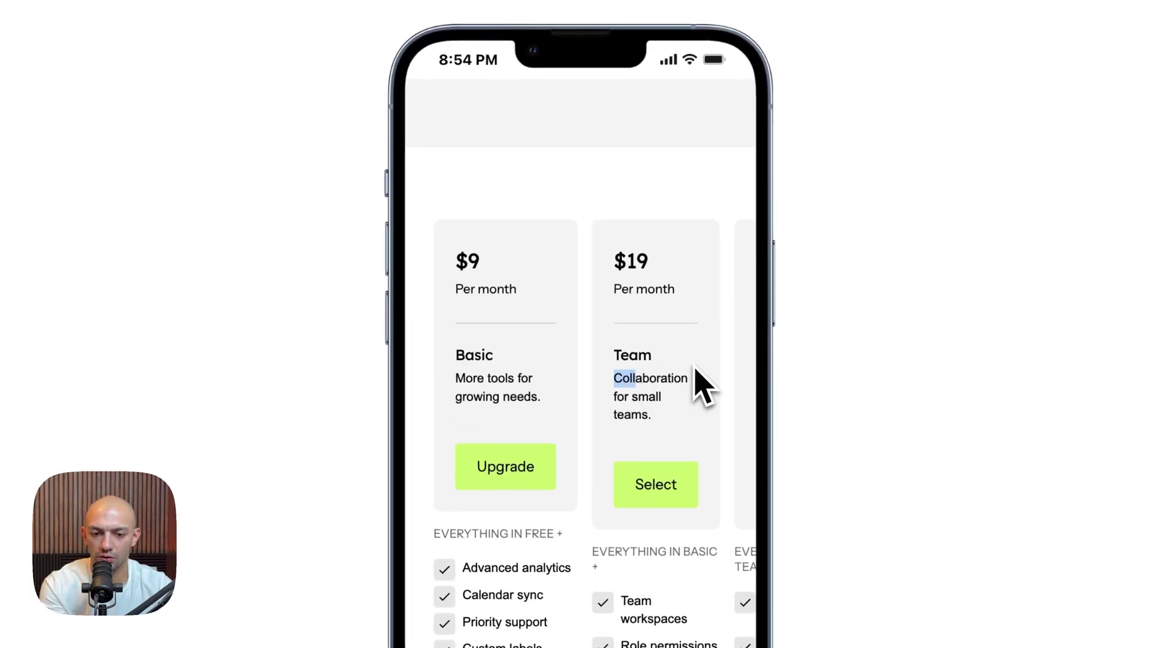
pyautogui.scroll(-5, 703, 385)
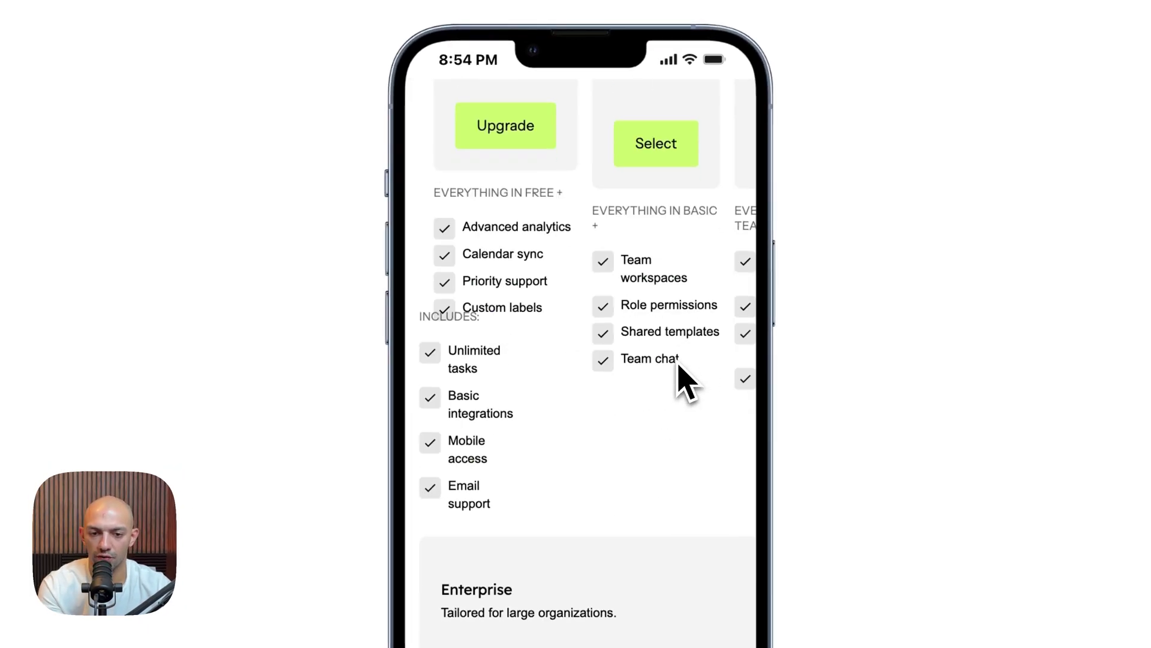
pyautogui.scroll(3, 621, 360)
pyautogui.scroll(-5, 621, 361)
pyautogui.scroll(-3, 621, 360)
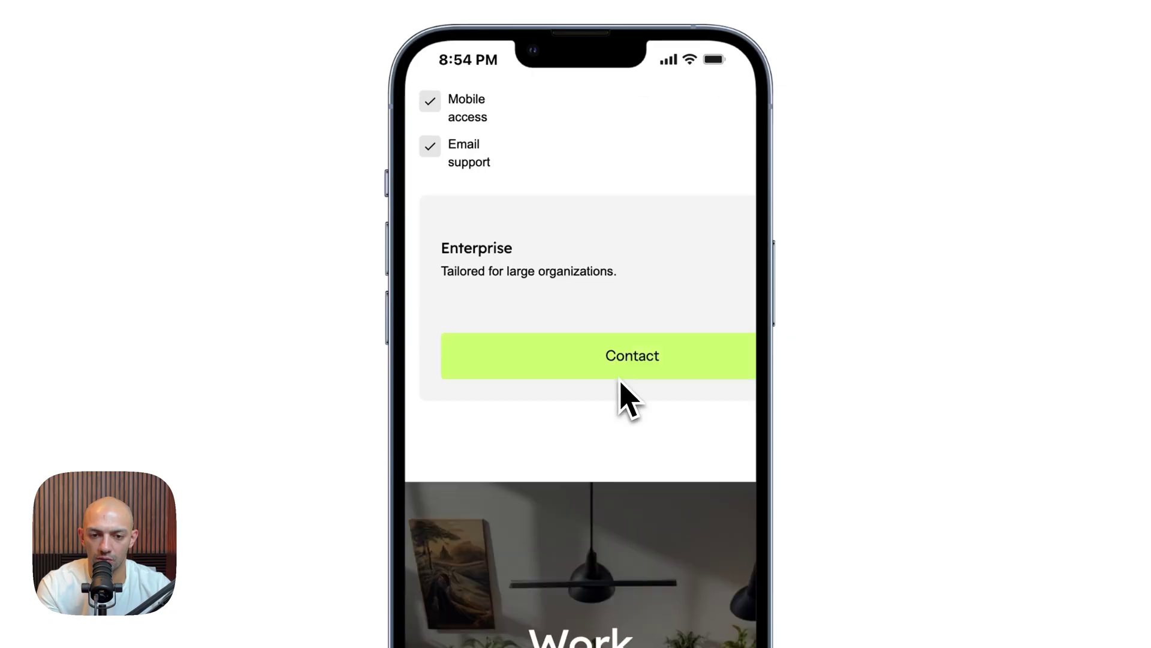
pyautogui.scroll(-3, 620, 360)
pyautogui.scroll(-5, 621, 360)
pyautogui.scroll(-3, 613, 298)
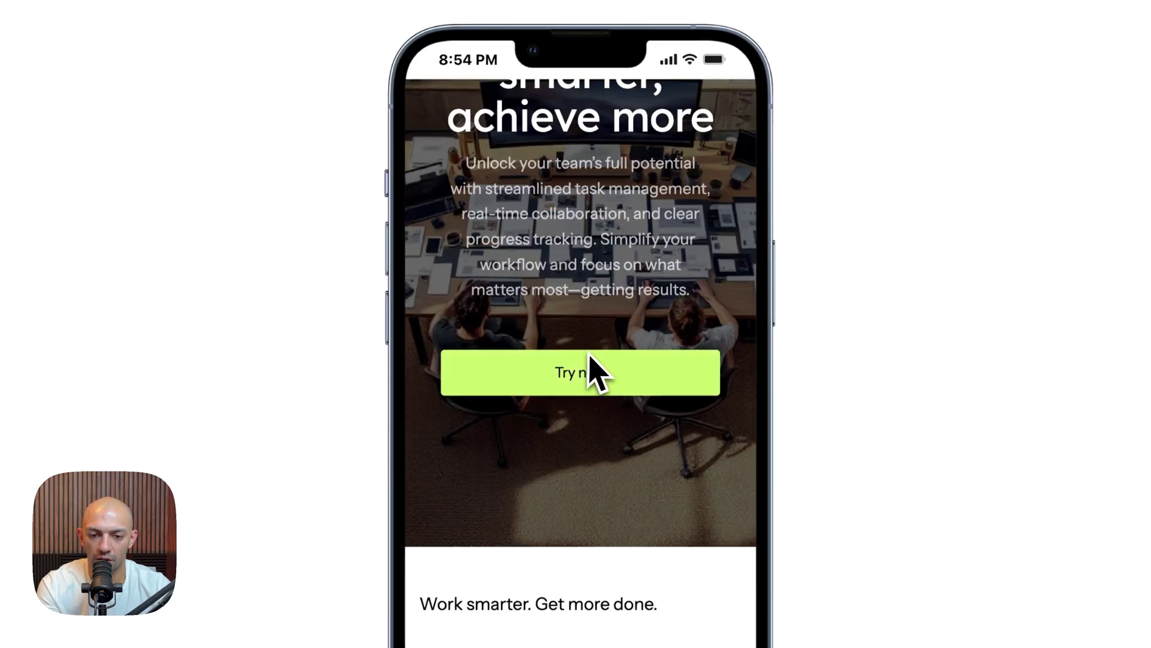
pyautogui.scroll(-3, 577, 288)
pyautogui.scroll(-4, 585, 387)
pyautogui.scroll(-5, 576, 419)
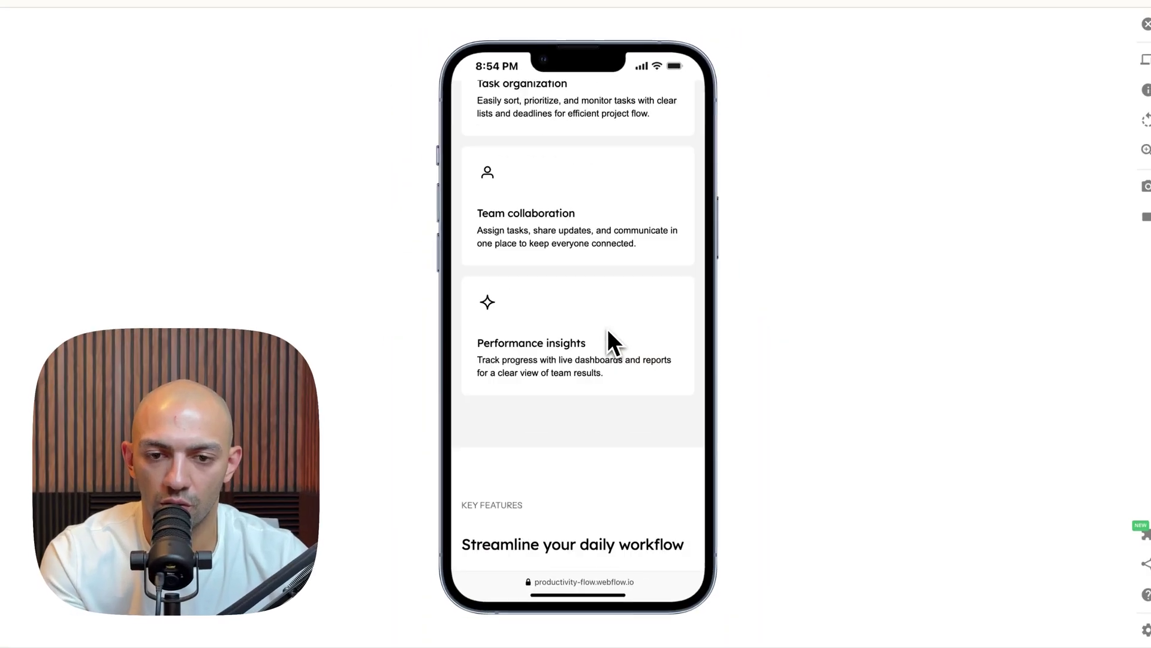
pyautogui.scroll(4, 610, 340)
pyautogui.scroll(-5, 610, 340)
pyautogui.scroll(-5, 610, 341)
pyautogui.scroll(-4, 610, 340)
pyautogui.scroll(-5, 605, 328)
pyautogui.scroll(-5, 605, 328)
pyautogui.scroll(-5, 598, 331)
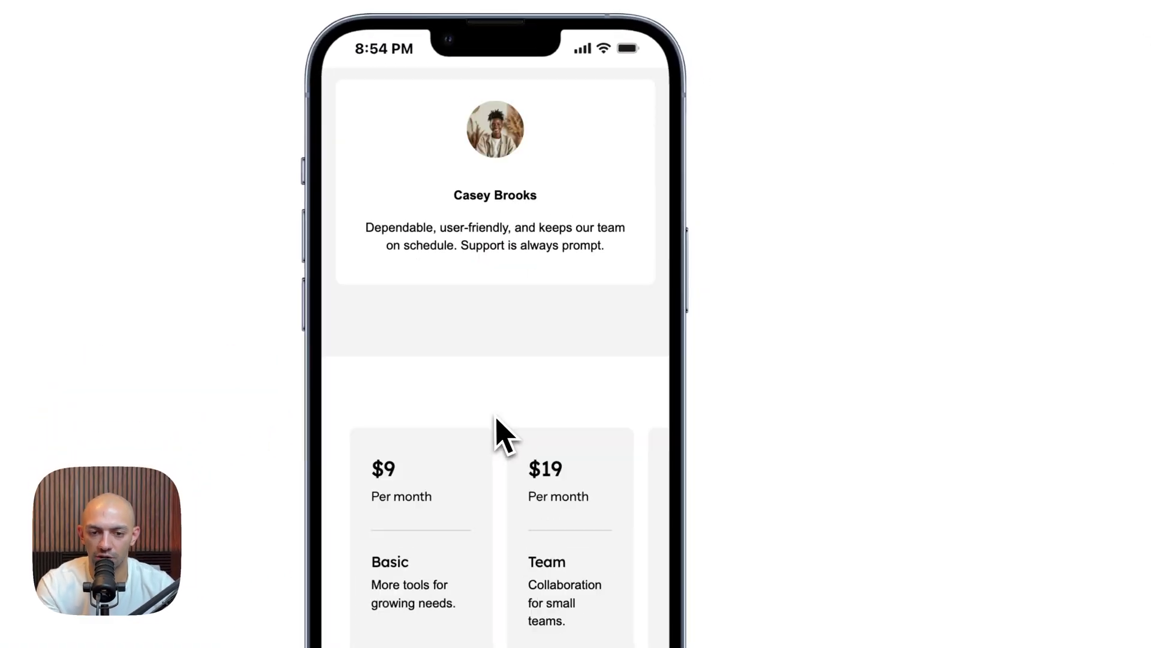
pyautogui.scroll(-4, 504, 423)
pyautogui.scroll(4, 558, 306)
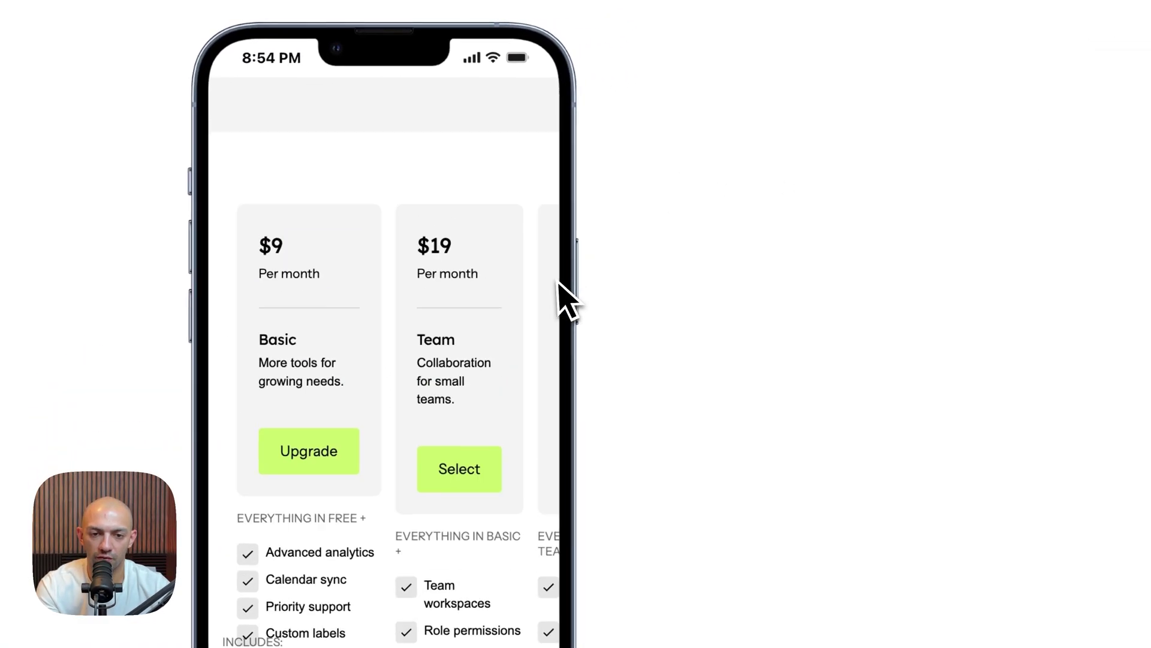
pyautogui.scroll(2, 499, 360)
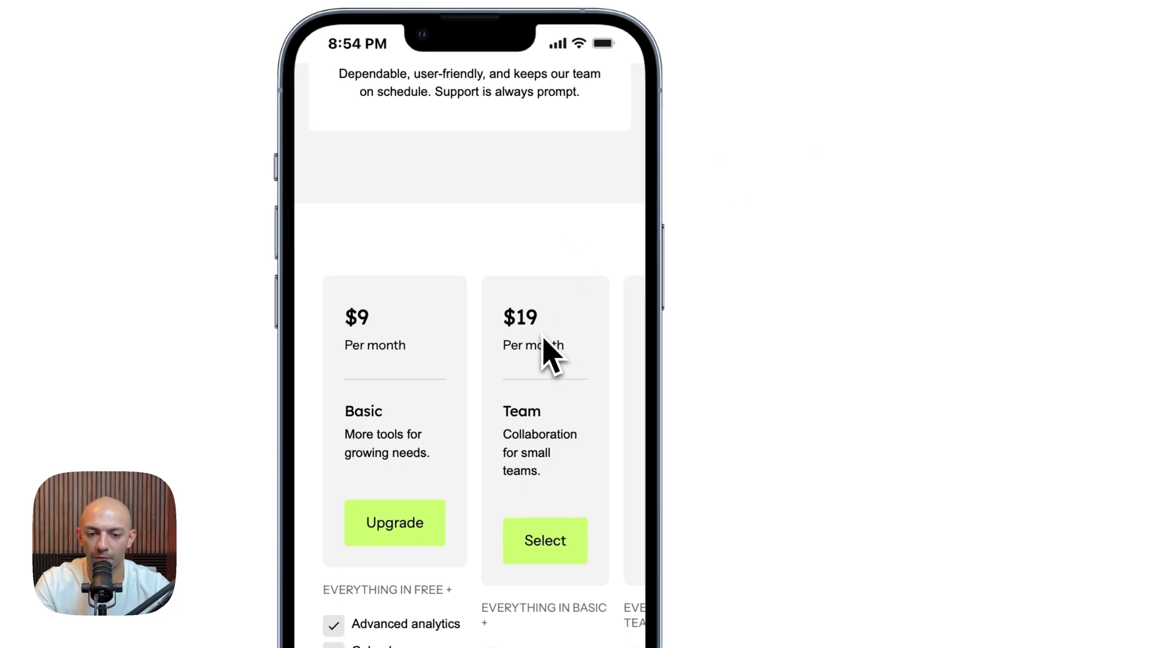
pyautogui.scroll(5, 540, 351)
pyautogui.scroll(6, 496, 407)
pyautogui.scroll(5, 497, 406)
pyautogui.scroll(5, 591, 314)
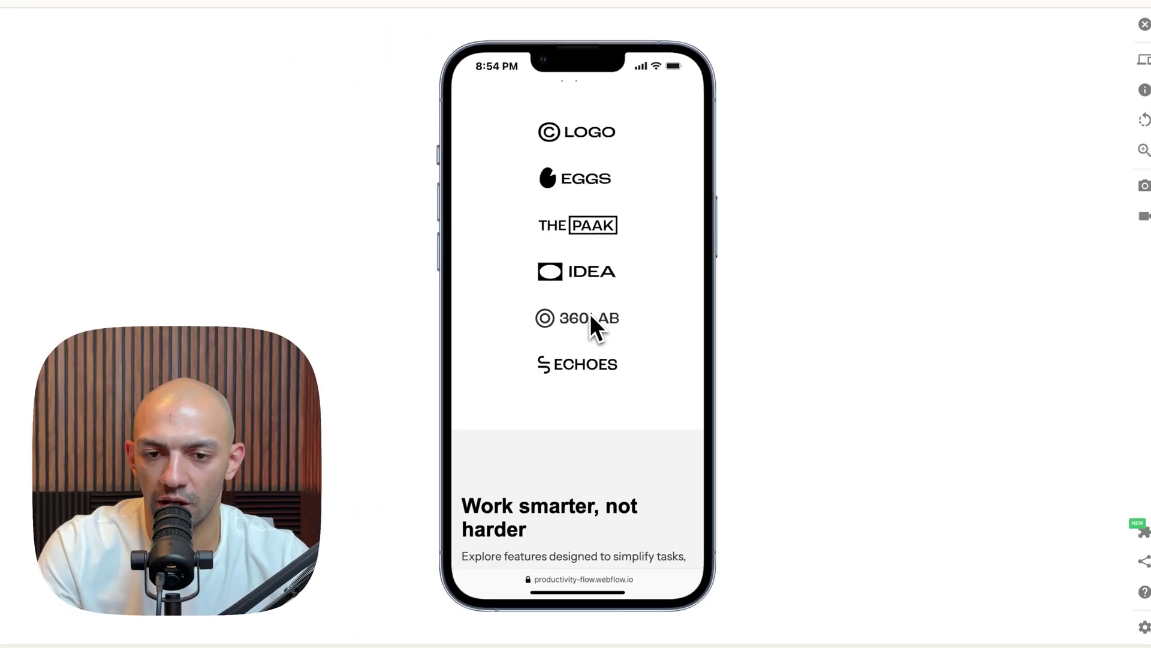
pyautogui.scroll(5, 591, 314)
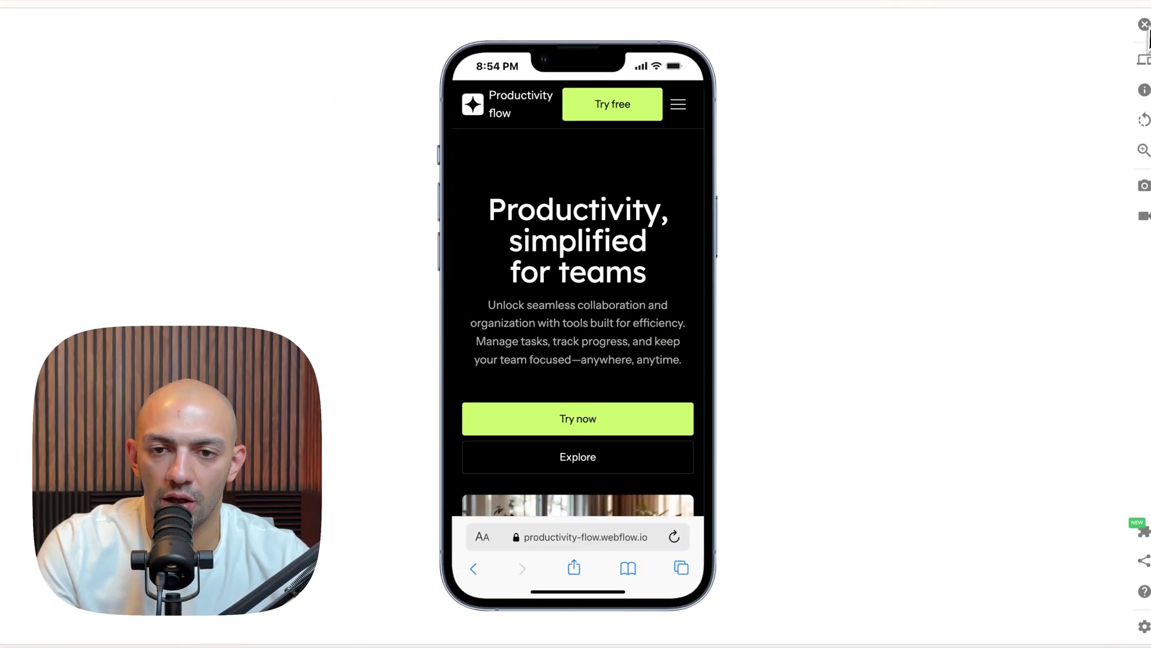
# - Disable the mobile emulator to stop showing the site as a phone
pyautogui.click(1144, 25)
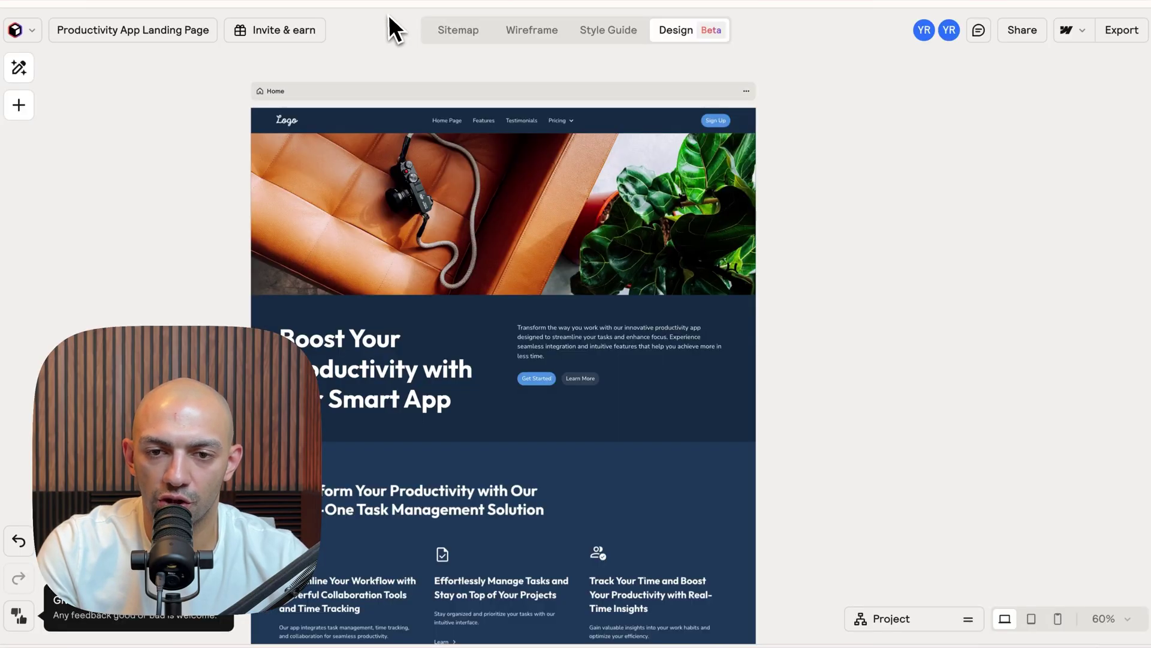
pyautogui.scroll(-2, 466, 340)
pyautogui.scroll(-3, 466, 339)
pyautogui.scroll(6, 445, 282)
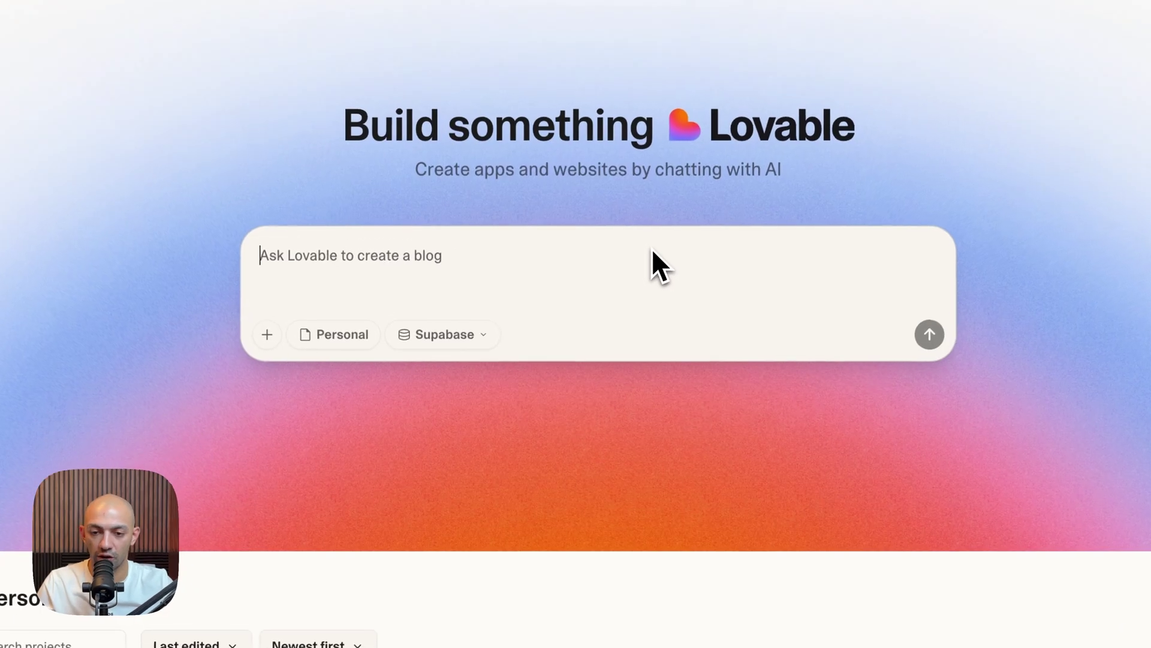
# - Paste the saved SaaS productivity landing page prompt from Notes into Lovable and submit it
pyautogui.click(652, 249)
pyautogui.moveTo(575, 644)
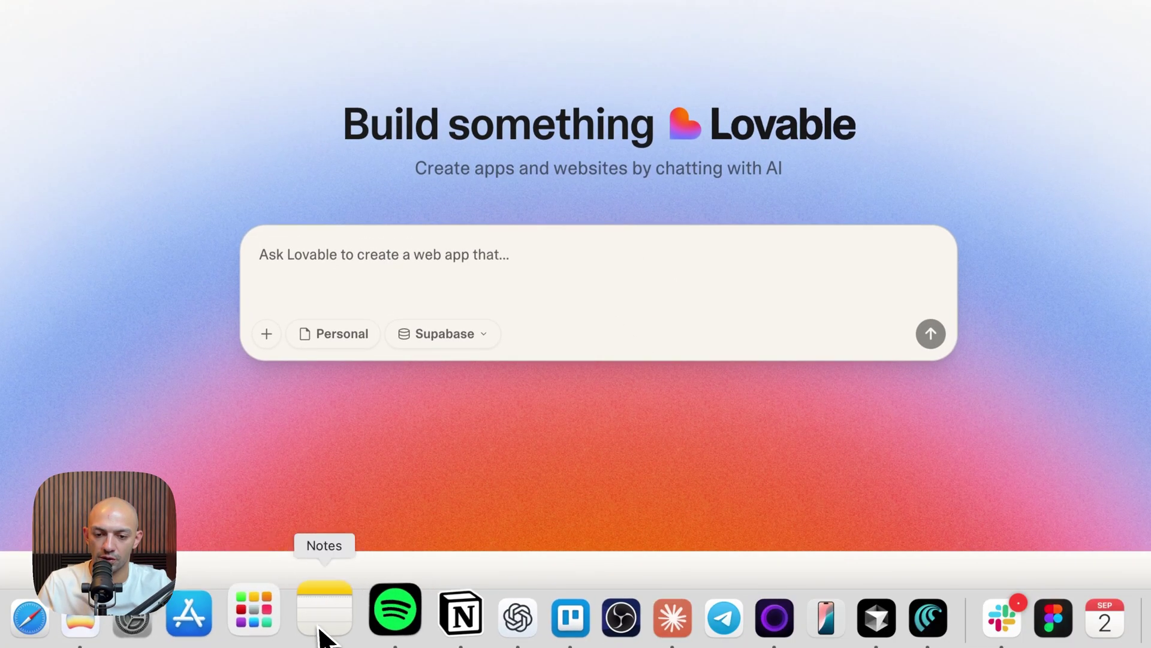
pyautogui.click(318, 614)
pyautogui.press('super+c')
pyautogui.click(406, 361)
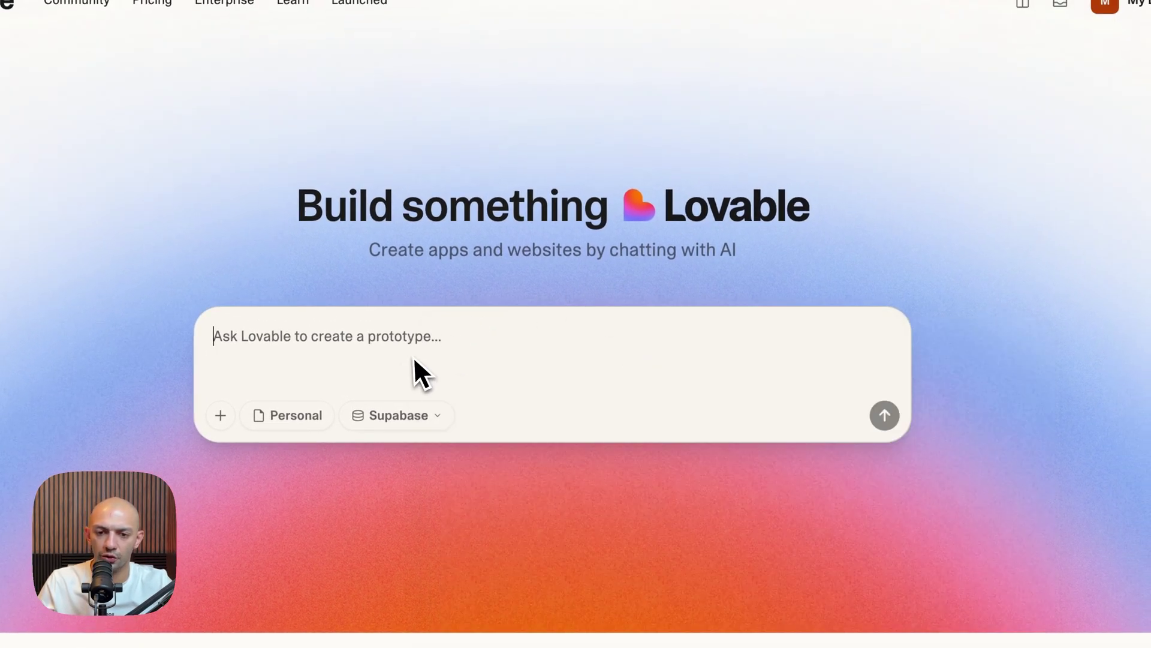
pyautogui.press('super+v')
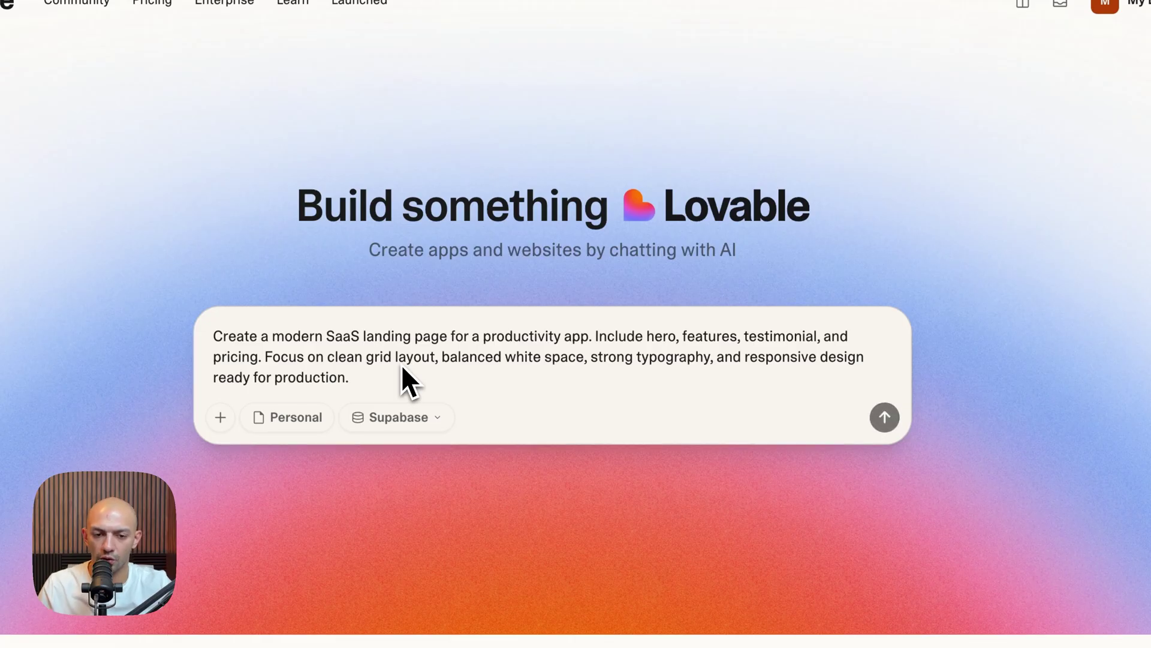
pyautogui.press('Return')
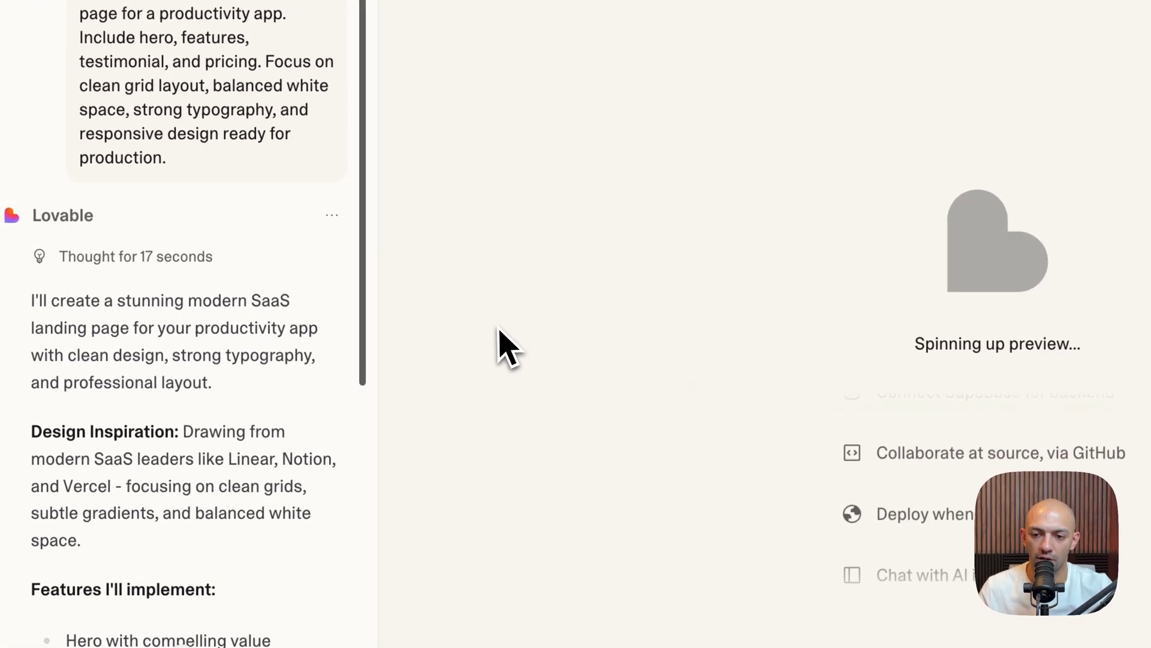
pyautogui.scroll(-3, 243, 350)
pyautogui.scroll(-3, 190, 280)
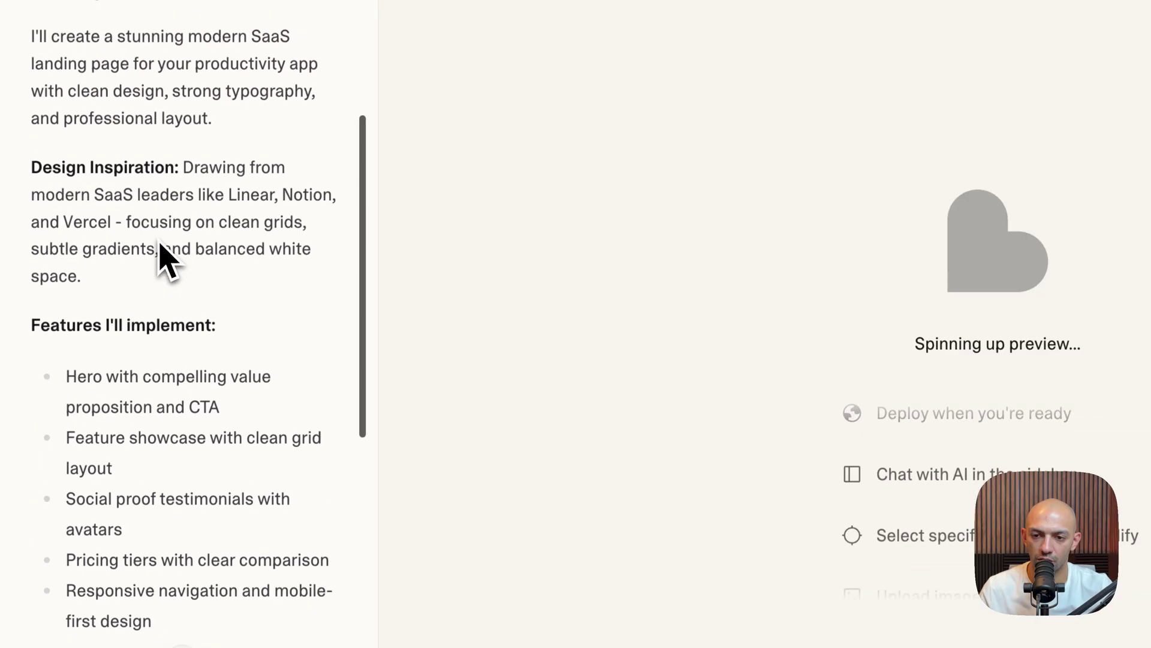
pyautogui.scroll(-3, 171, 270)
pyautogui.scroll(-3, 171, 270)
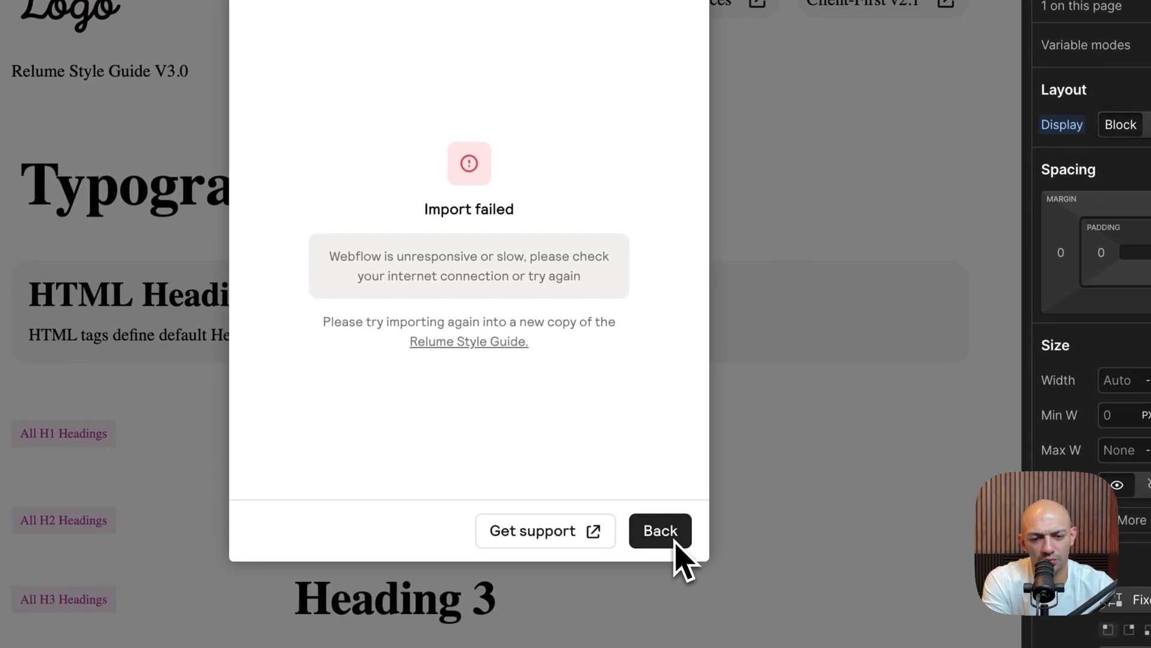
# - Go back from the failed import and restart it with the Concept 1 style guide
pyautogui.click(660, 532)
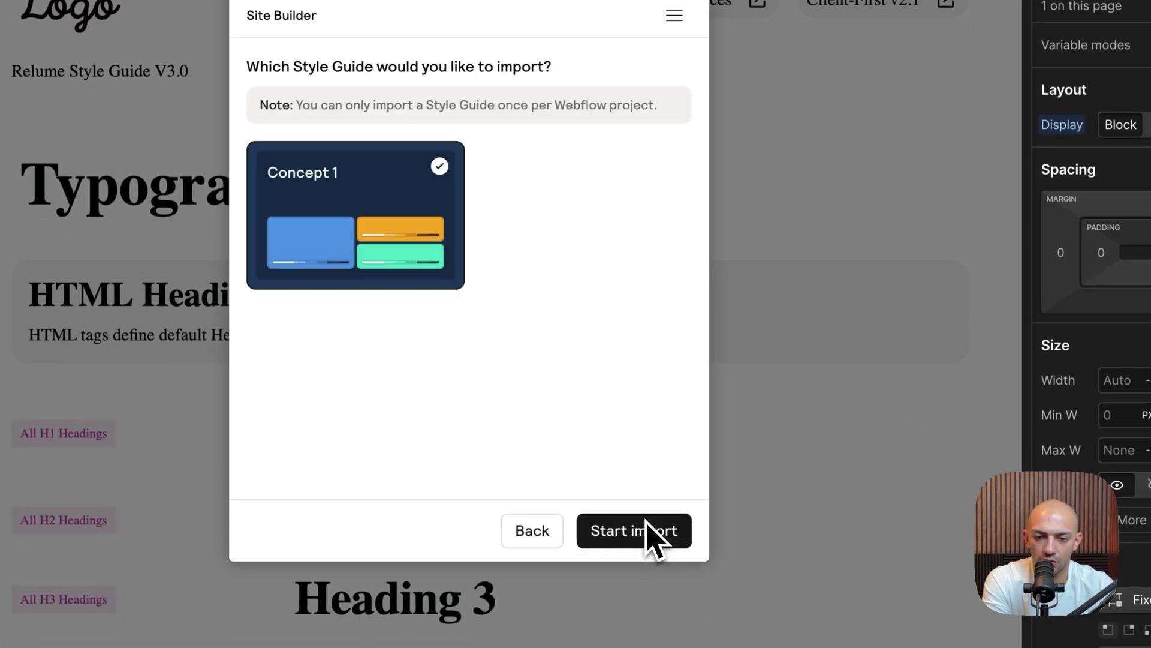
pyautogui.click(625, 531)
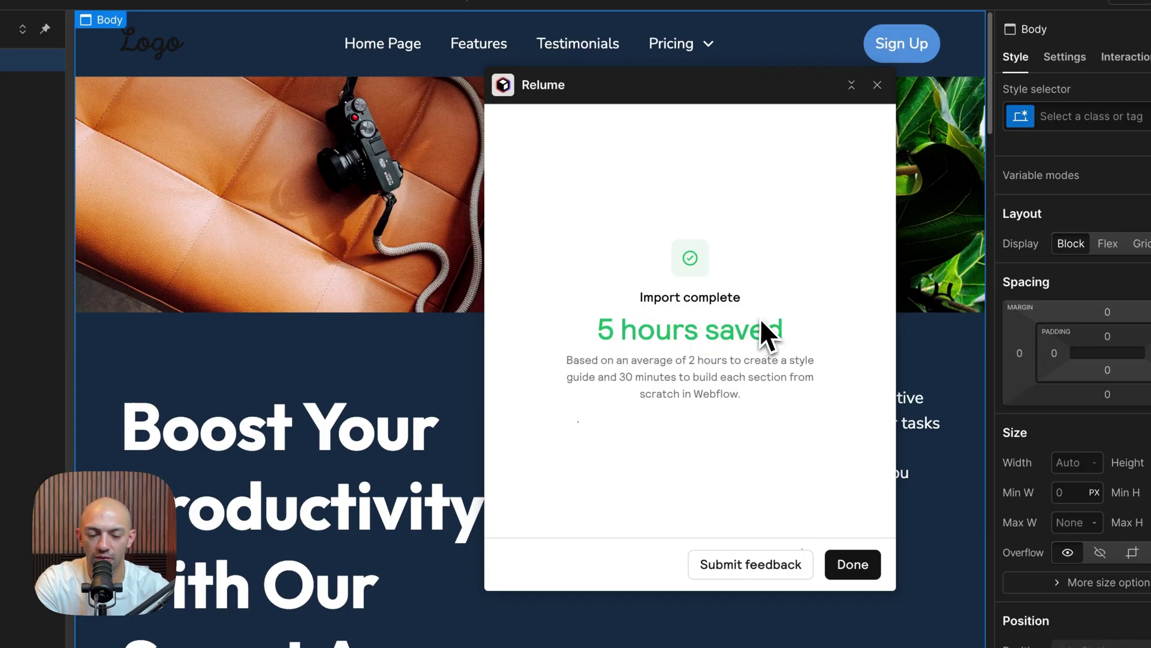
# - Dismiss the Import complete message and select the Navbar at the top of the page
pyautogui.click(878, 85)
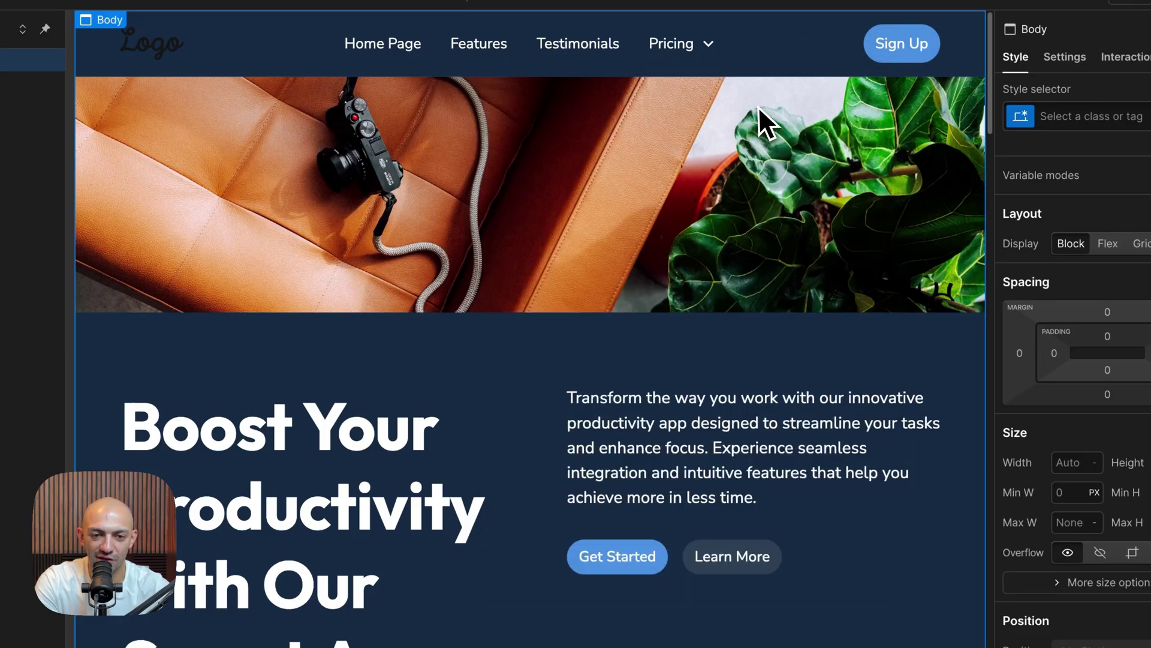
pyautogui.scroll(-5, 516, 195)
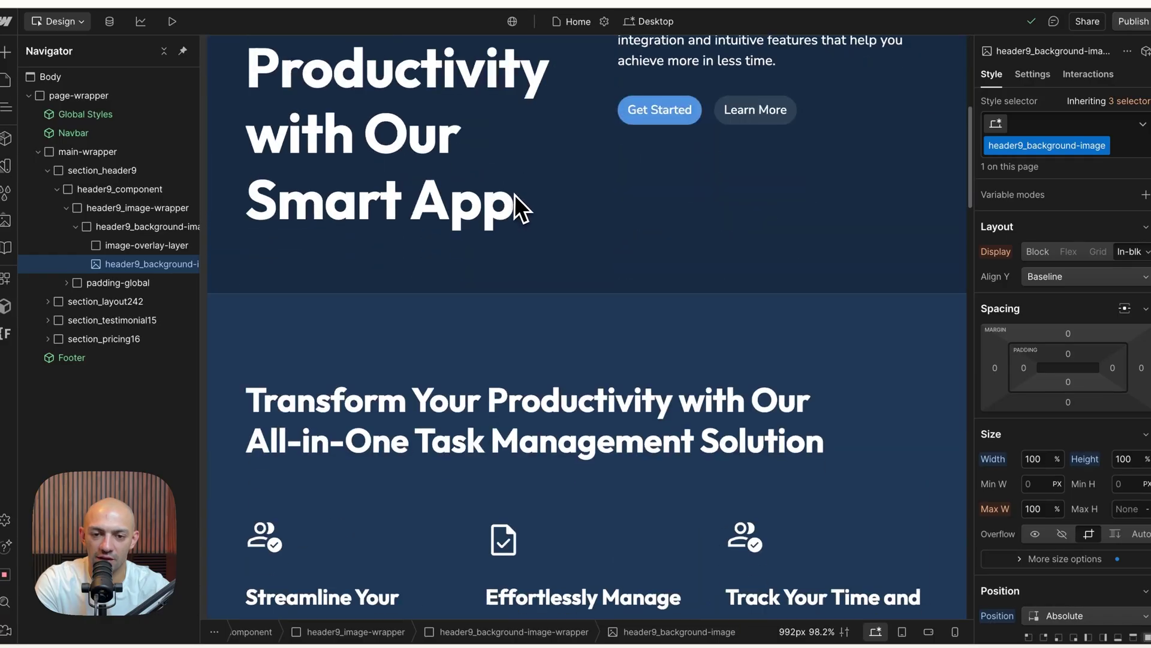
pyautogui.scroll(-5, 516, 195)
pyautogui.scroll(-4, 516, 195)
pyautogui.scroll(-5, 515, 195)
pyautogui.scroll(10, 524, 261)
pyautogui.scroll(5, 532, 280)
pyautogui.click(317, 62)
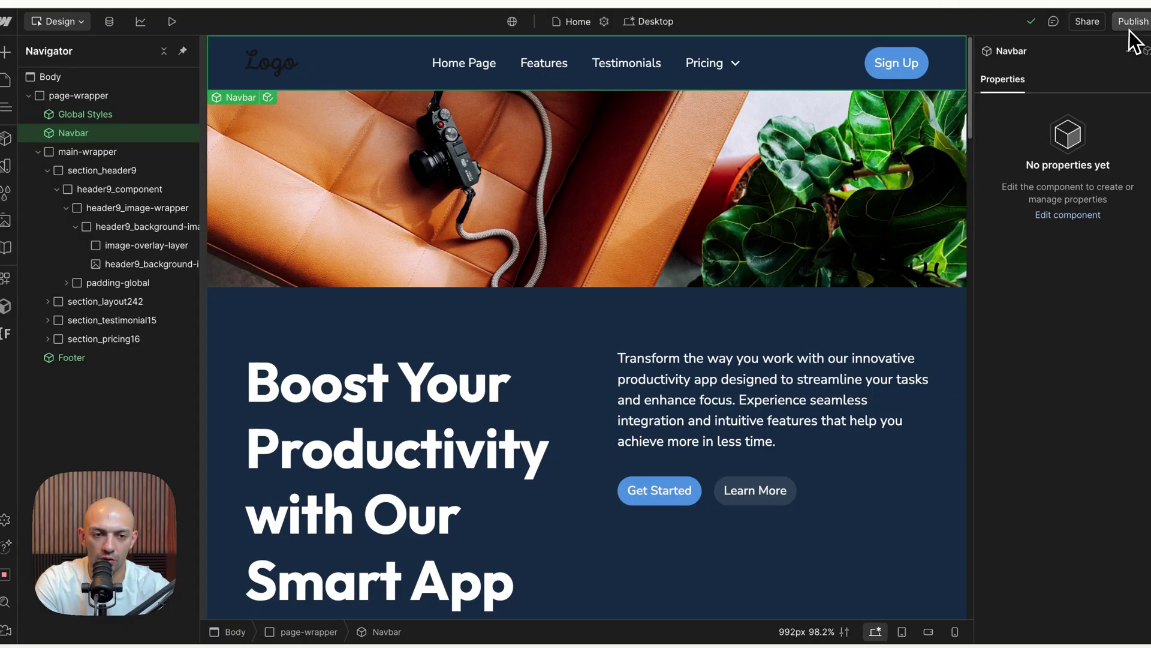
# - Publish to the relume-ai-site-2 webflow.io staging domain and view the live site on a phone
pyautogui.click(1132, 20)
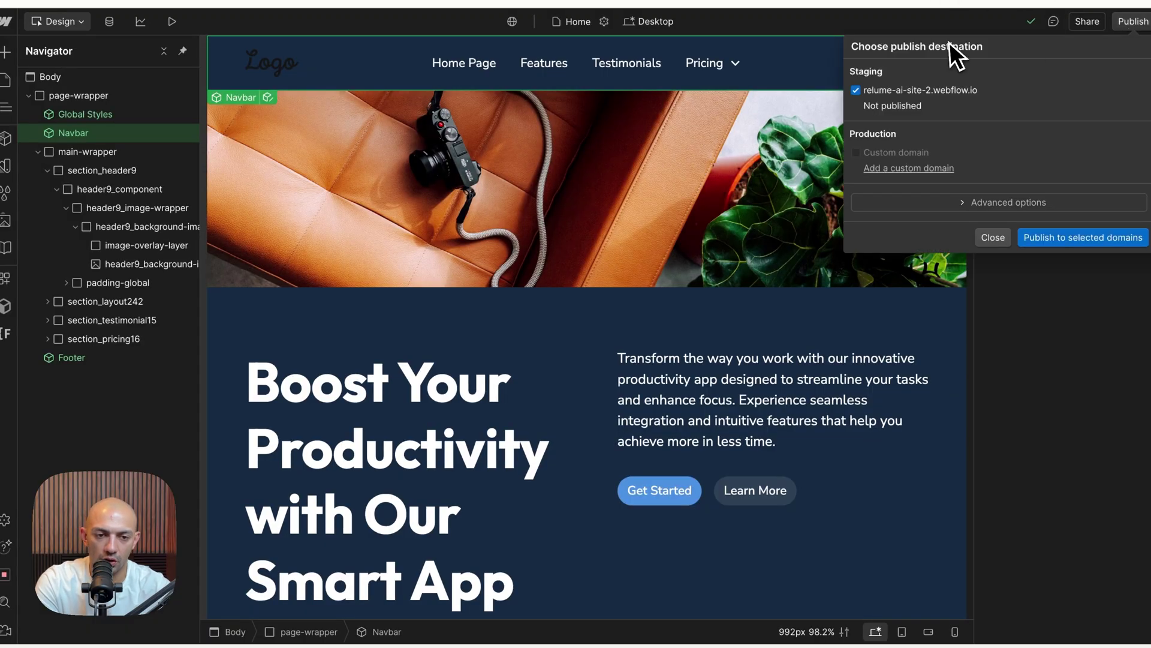
pyautogui.click(1071, 236)
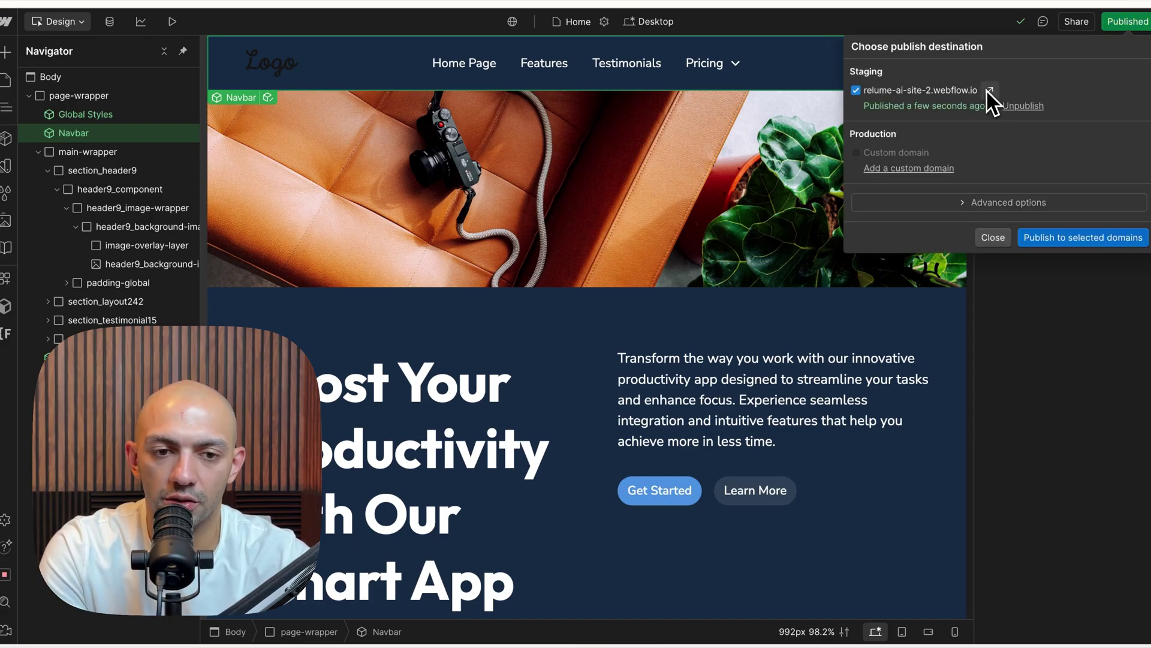
pyautogui.click(988, 92)
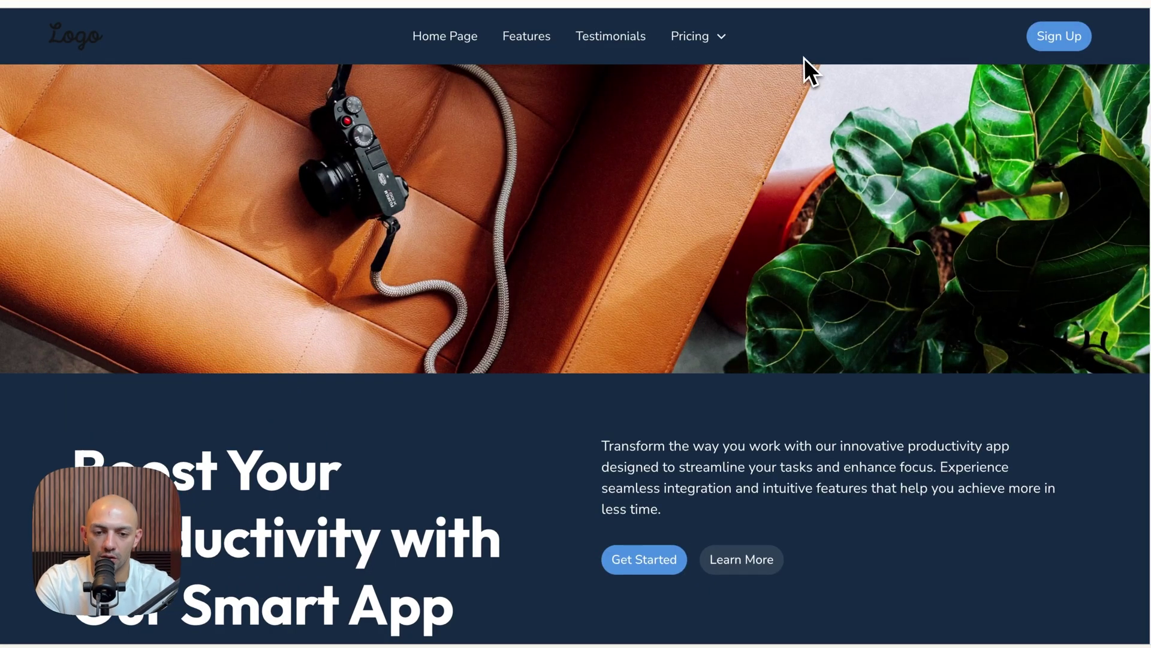
pyautogui.scroll(-5, 798, 102)
pyautogui.scroll(-4, 777, 312)
pyautogui.scroll(-5, 777, 314)
pyautogui.scroll(-5, 777, 314)
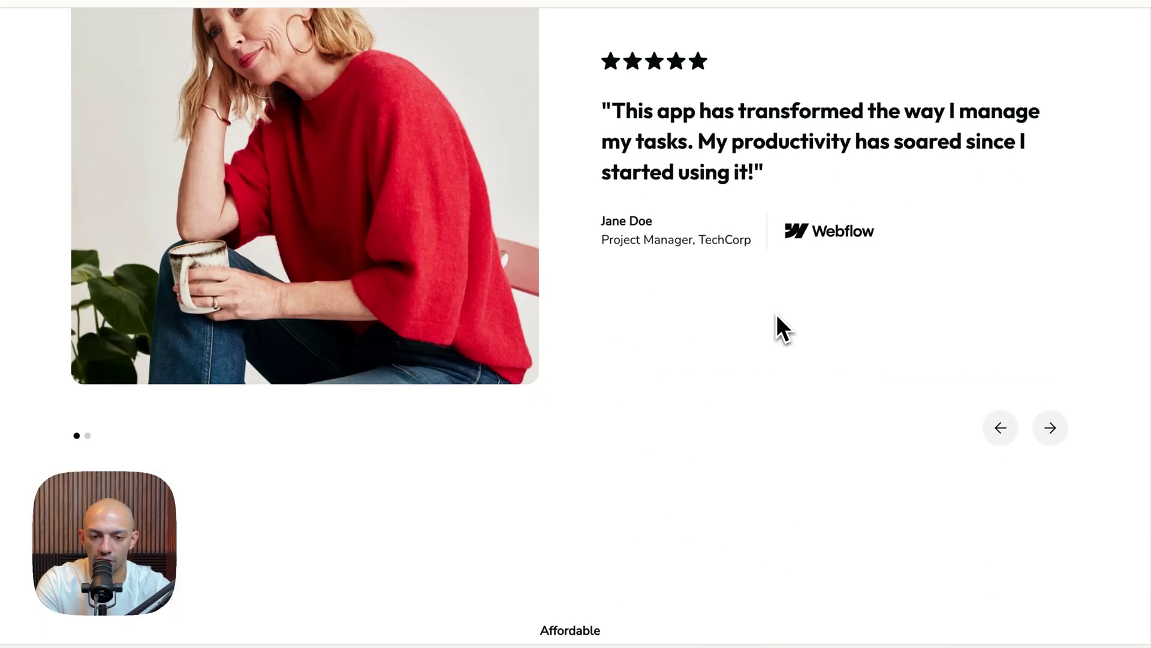
pyautogui.scroll(-5, 776, 314)
pyautogui.scroll(-4, 776, 315)
pyautogui.scroll(-5, 777, 314)
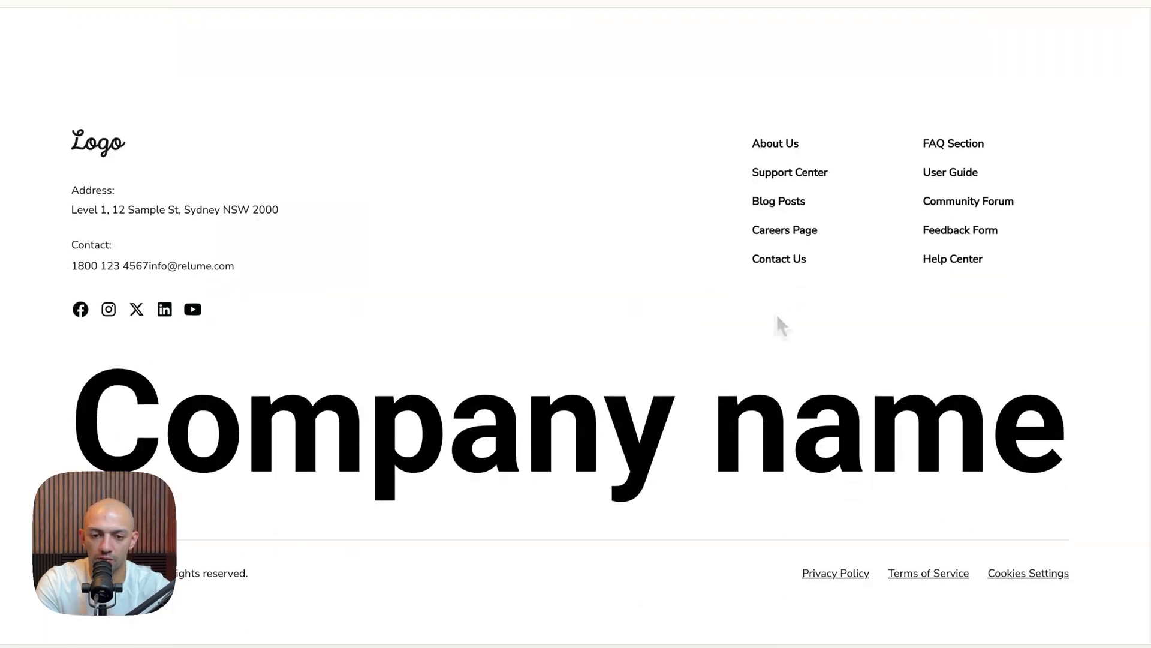
pyautogui.click(792, 18)
pyautogui.scroll(-3, 594, 270)
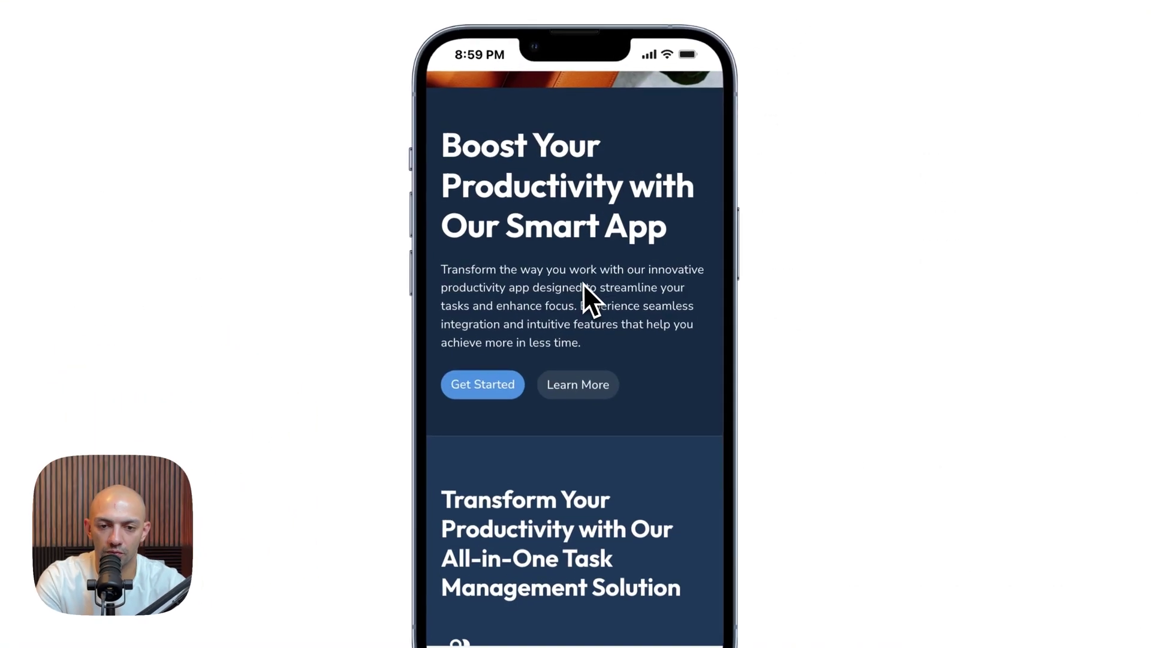
pyautogui.scroll(3, 583, 284)
pyautogui.scroll(-1, 583, 286)
pyautogui.scroll(2, 587, 219)
pyautogui.scroll(-3, 588, 218)
pyautogui.scroll(3, 587, 217)
pyautogui.scroll(-1, 587, 218)
pyautogui.scroll(-4, 587, 219)
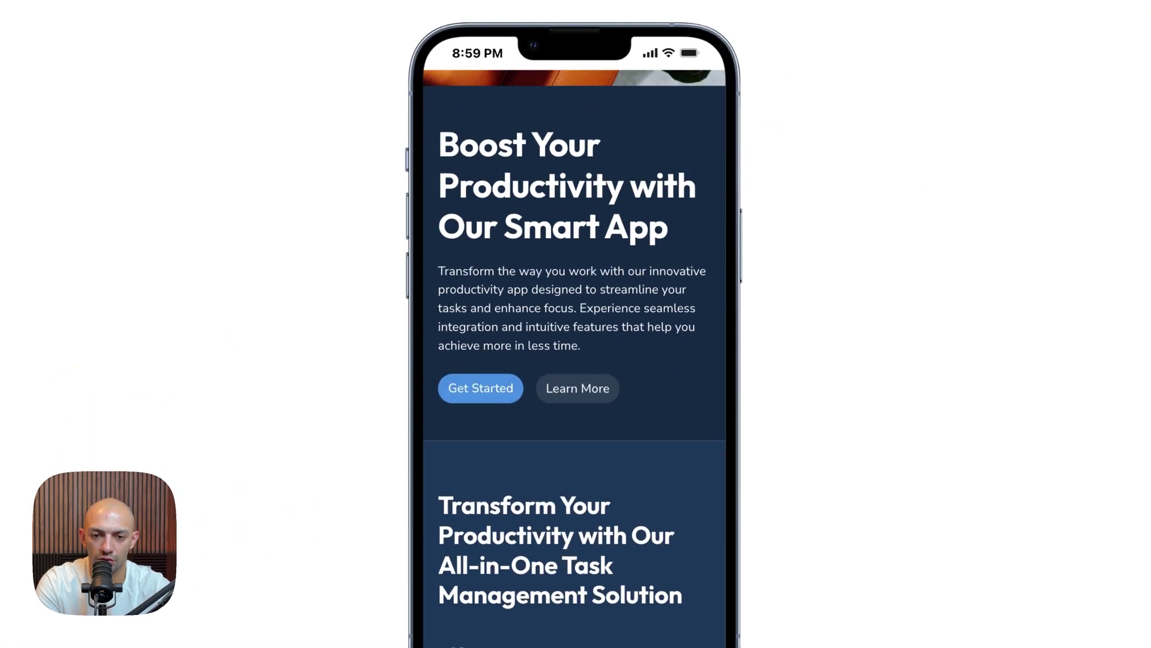
pyautogui.scroll(-3, 588, 218)
pyautogui.scroll(-6, 588, 217)
pyautogui.scroll(-4, 588, 218)
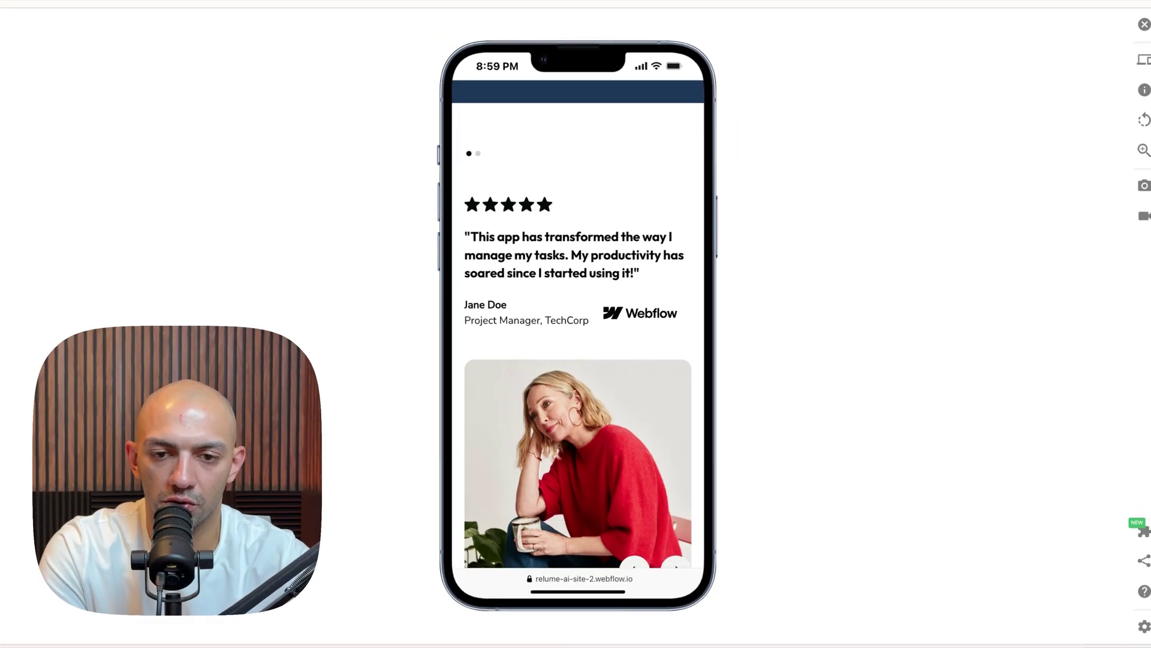
pyautogui.scroll(-4, 587, 217)
pyautogui.scroll(-2, 596, 215)
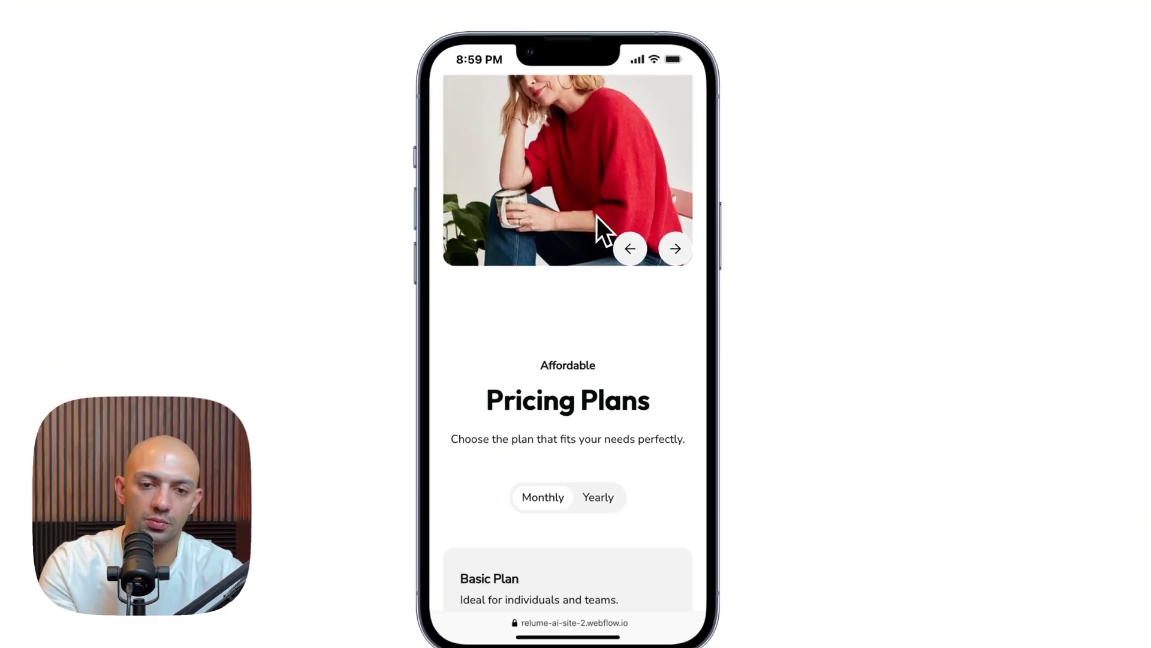
# - Flip the live site's testimonials forward twice and back once on the phone view
pyautogui.click(677, 251)
pyautogui.scroll(3, 673, 261)
pyautogui.click(676, 455)
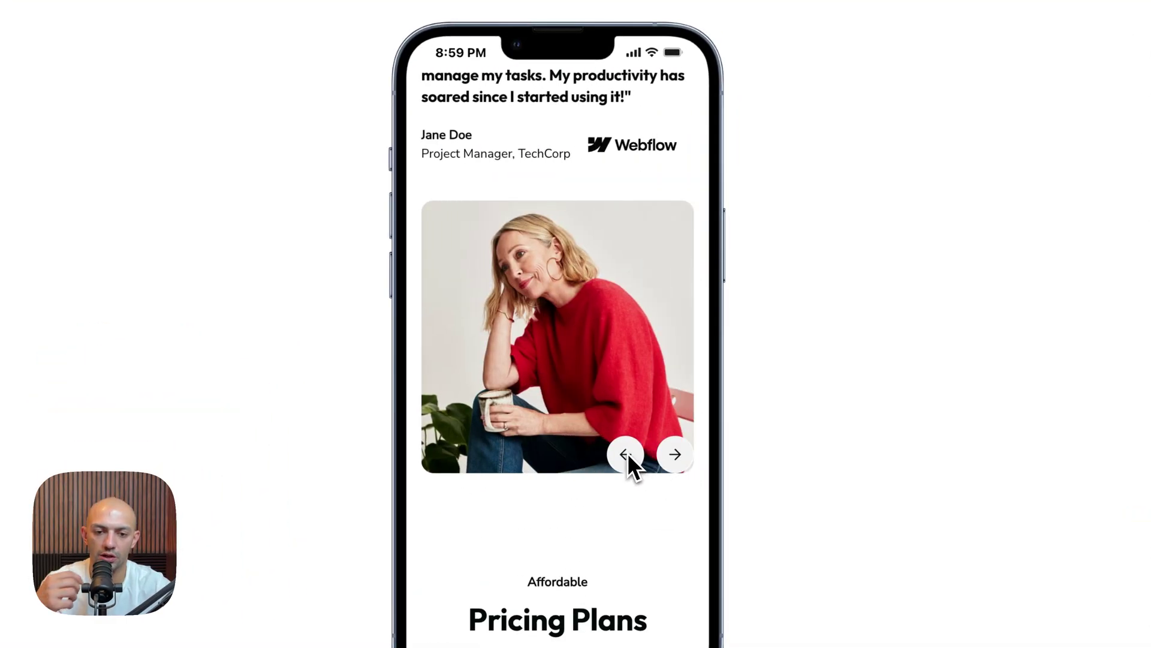
pyautogui.click(627, 455)
pyautogui.scroll(-5, 697, 486)
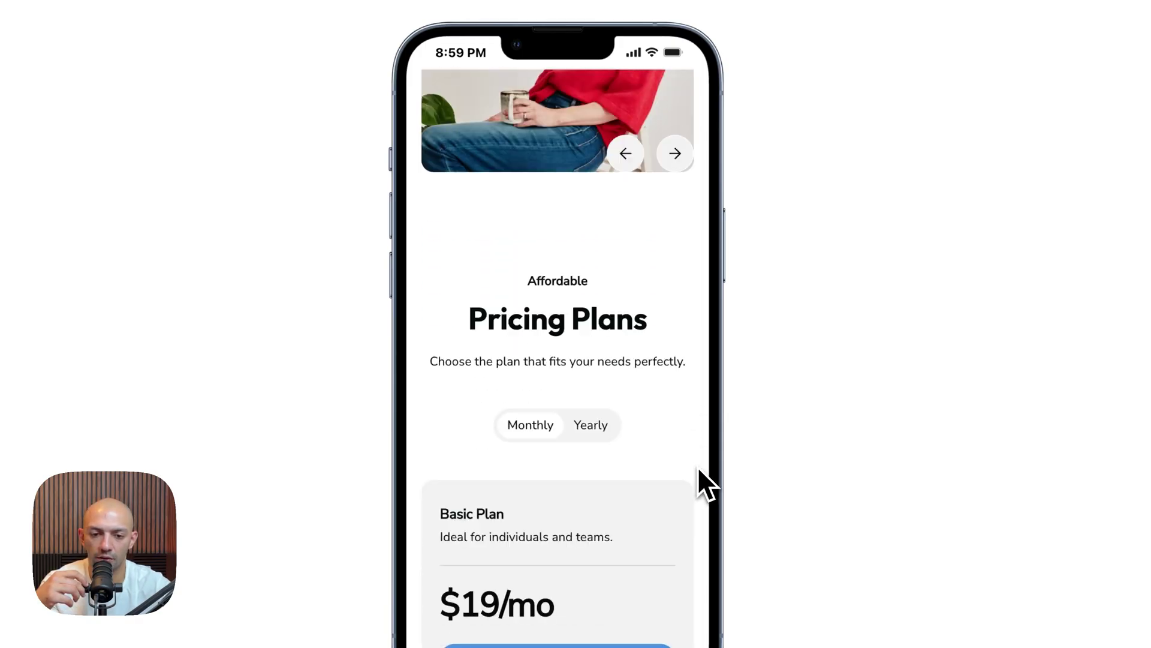
pyautogui.scroll(-2, 639, 425)
# - Toggle the pricing plans between Yearly and Monthly twice, ending on Monthly
pyautogui.click(590, 217)
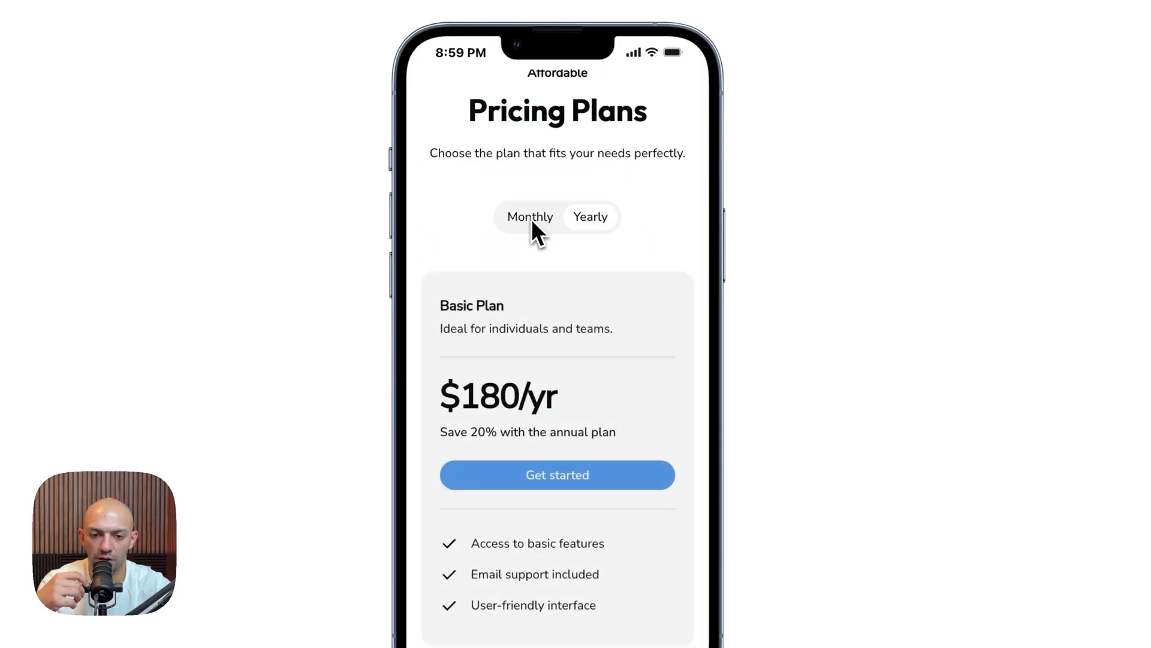
pyautogui.click(532, 219)
pyautogui.click(589, 224)
pyautogui.click(536, 221)
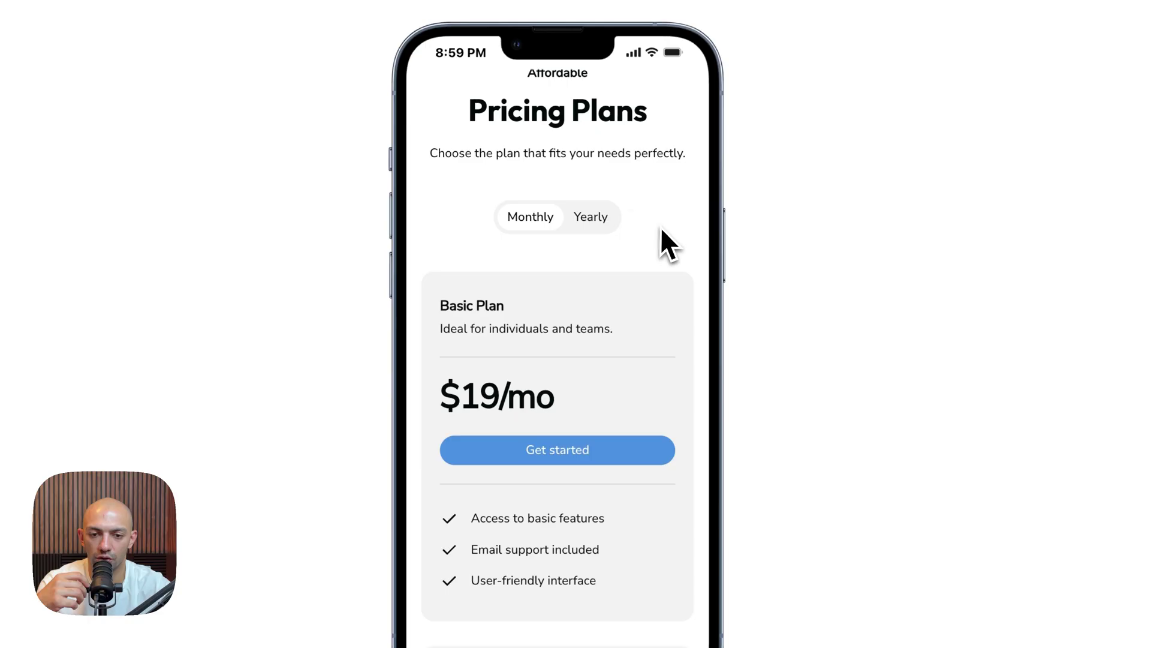
pyautogui.scroll(-5, 663, 296)
pyautogui.scroll(-4, 656, 280)
pyautogui.scroll(5, 656, 280)
pyautogui.scroll(-8, 655, 280)
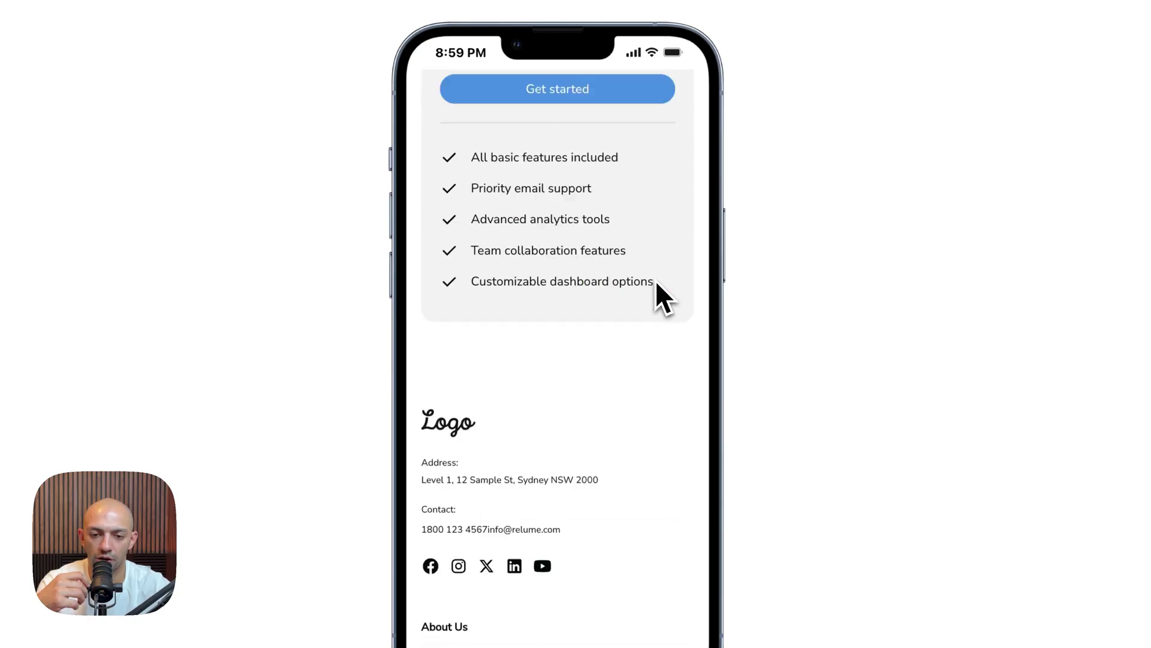
pyautogui.scroll(-3, 656, 280)
pyautogui.scroll(-3, 653, 299)
pyautogui.scroll(6, 649, 316)
pyautogui.scroll(6, 649, 316)
pyautogui.scroll(6, 647, 325)
pyautogui.scroll(8, 643, 343)
pyautogui.scroll(8, 642, 359)
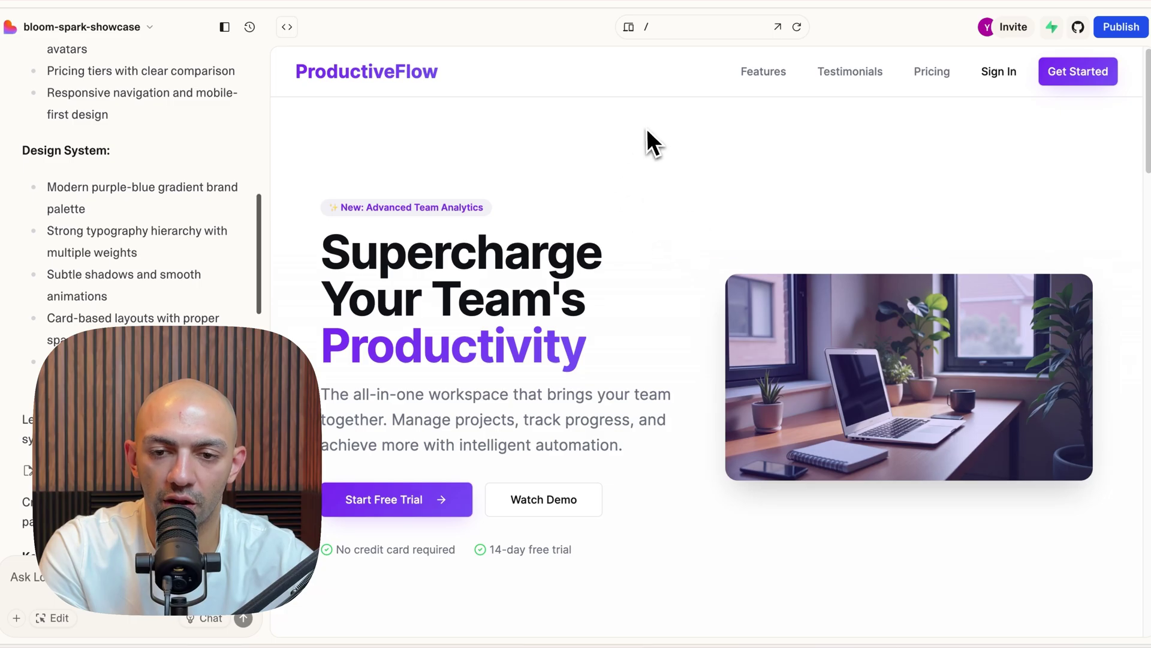
pyautogui.scroll(-4, 673, 239)
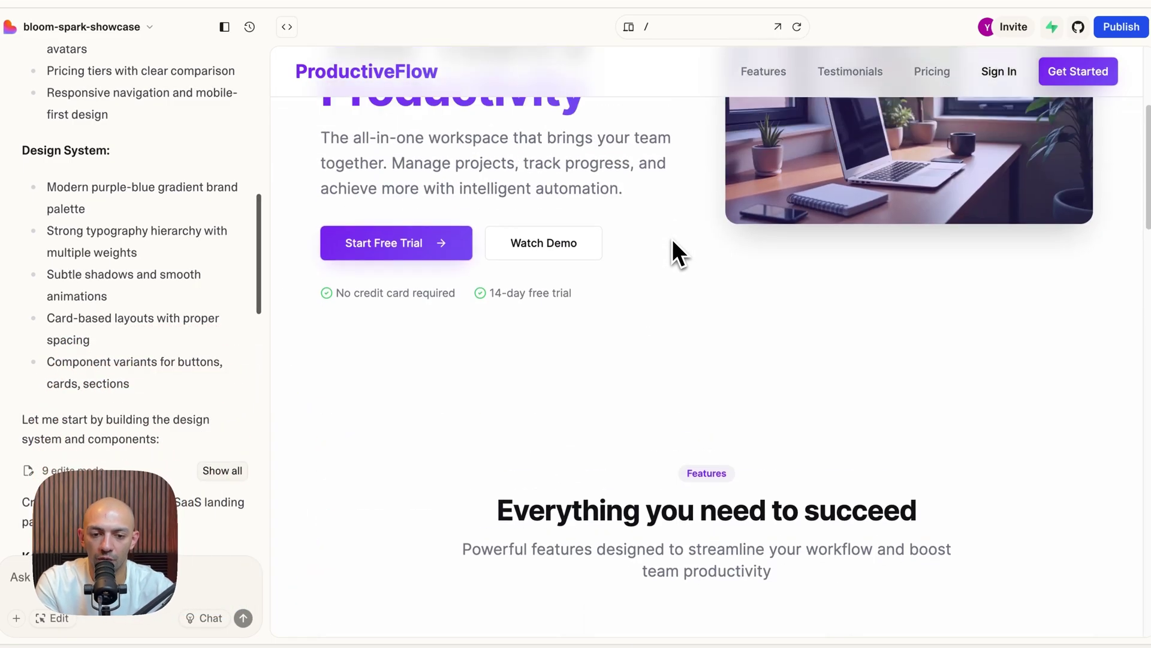
pyautogui.scroll(-4, 672, 238)
pyautogui.scroll(-4, 672, 238)
pyautogui.scroll(-4, 672, 238)
pyautogui.scroll(-4, 672, 239)
pyautogui.scroll(-4, 673, 238)
pyautogui.scroll(-2, 672, 239)
pyautogui.scroll(-4, 622, 245)
pyautogui.scroll(-3, 623, 244)
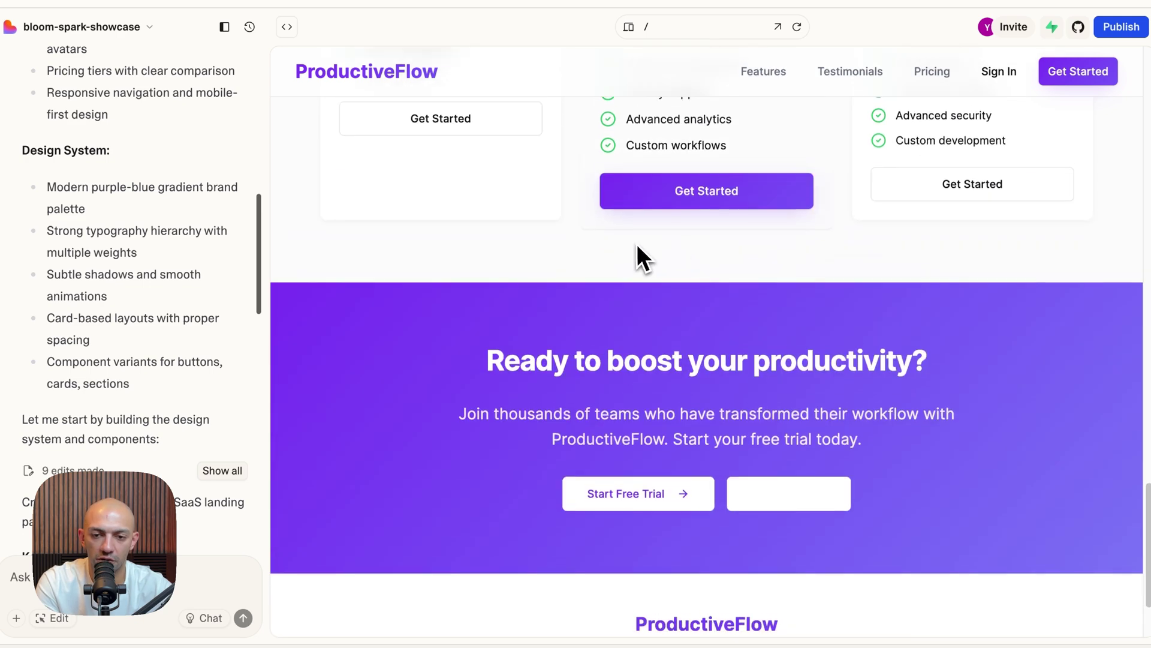
pyautogui.scroll(4, 556, 247)
pyautogui.scroll(2, 559, 246)
pyautogui.scroll(1, 484, 280)
pyautogui.scroll(-3, 464, 281)
pyautogui.scroll(-3, 463, 282)
pyautogui.scroll(-1, 463, 282)
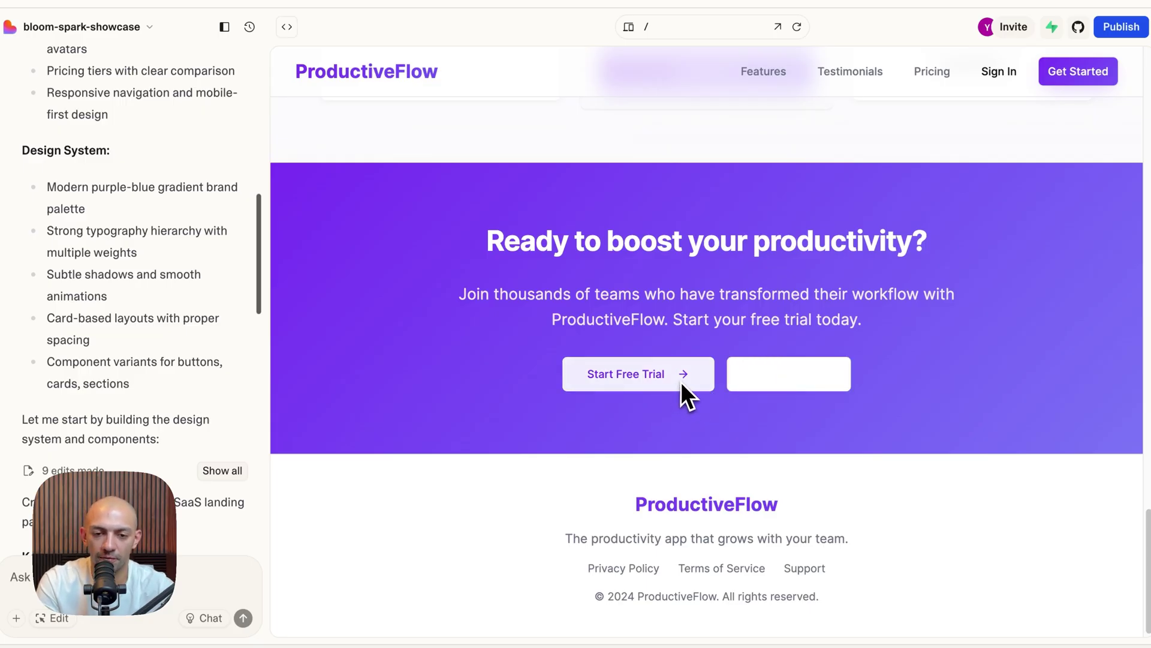
pyautogui.scroll(3, 675, 386)
pyautogui.scroll(4, 669, 389)
pyautogui.scroll(5, 650, 399)
pyautogui.scroll(5, 649, 392)
pyautogui.scroll(5, 649, 393)
pyautogui.scroll(4, 648, 393)
pyautogui.scroll(-4, 649, 393)
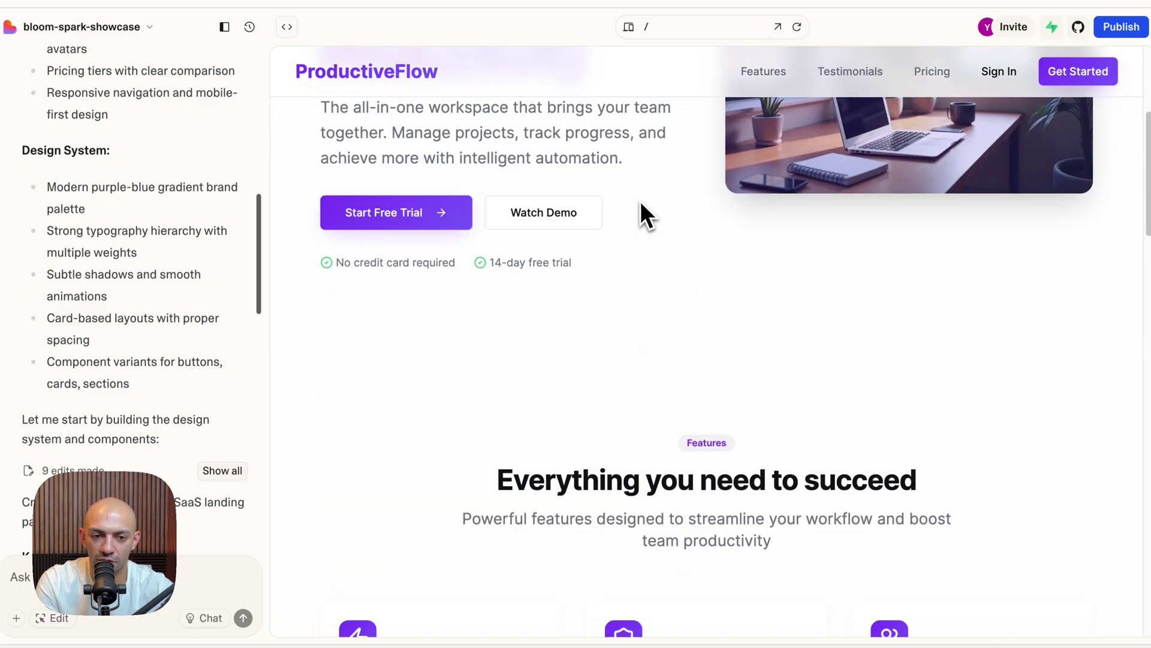
pyautogui.scroll(-2, 640, 200)
pyautogui.scroll(6, 640, 198)
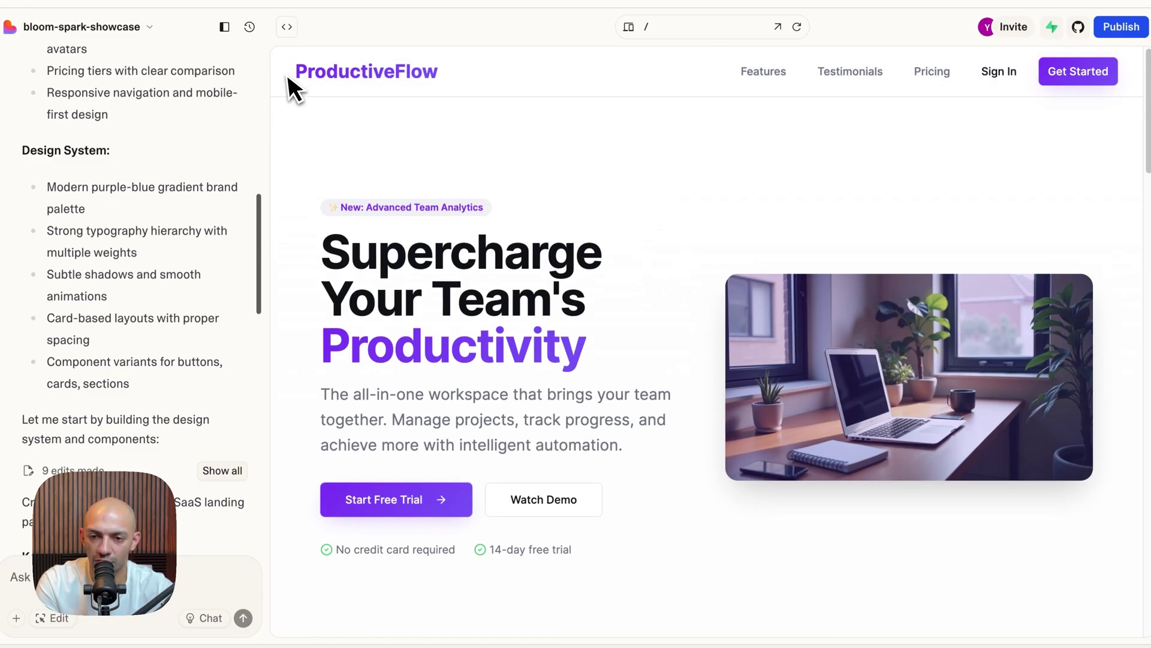
# - Publish ProductiveFlow to bloom-spark-showcase.lovable.app and load the live site
pyautogui.click(1122, 26)
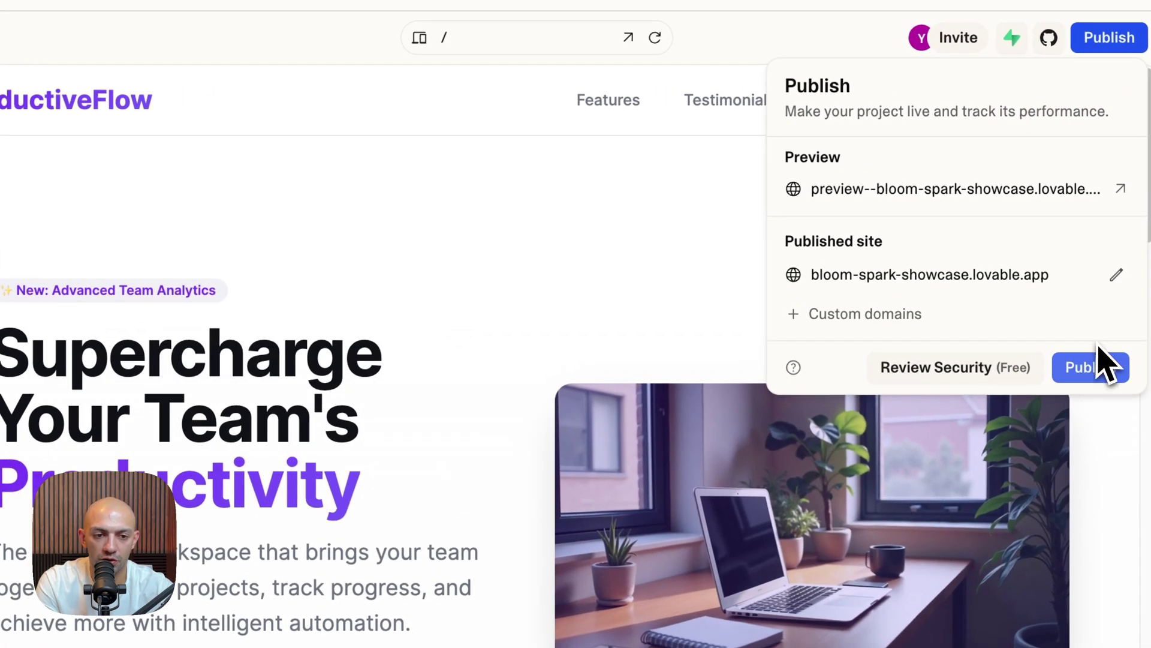
pyautogui.click(1096, 362)
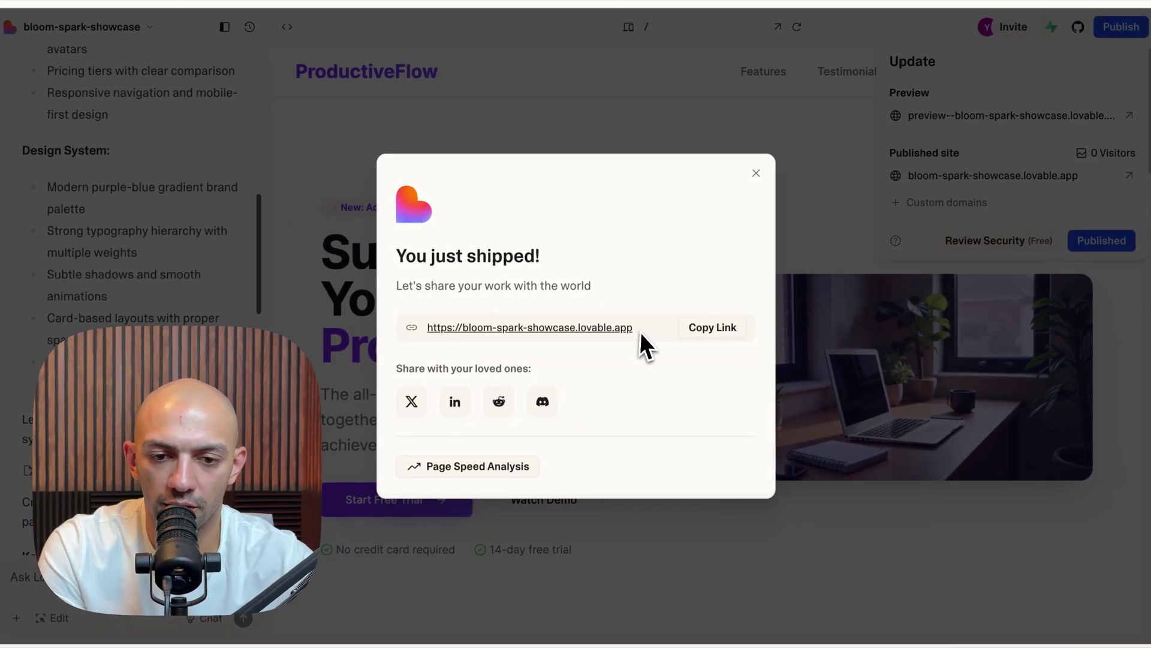
pyautogui.click(621, 328)
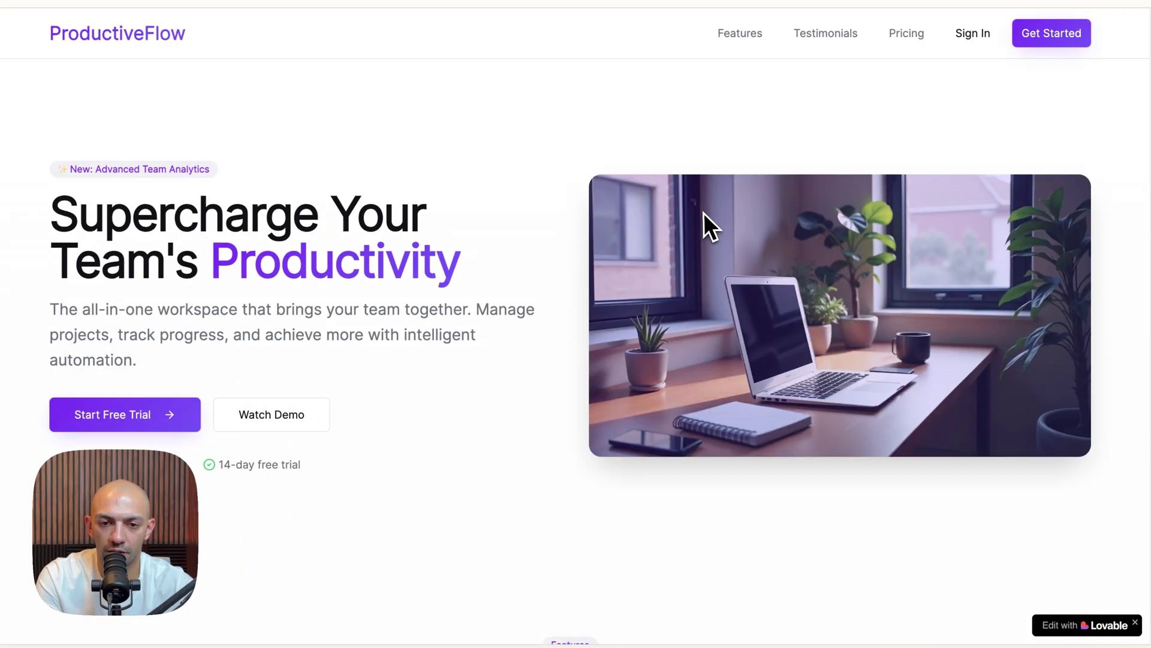
pyautogui.scroll(-5, 738, 143)
pyautogui.scroll(-8, 555, 425)
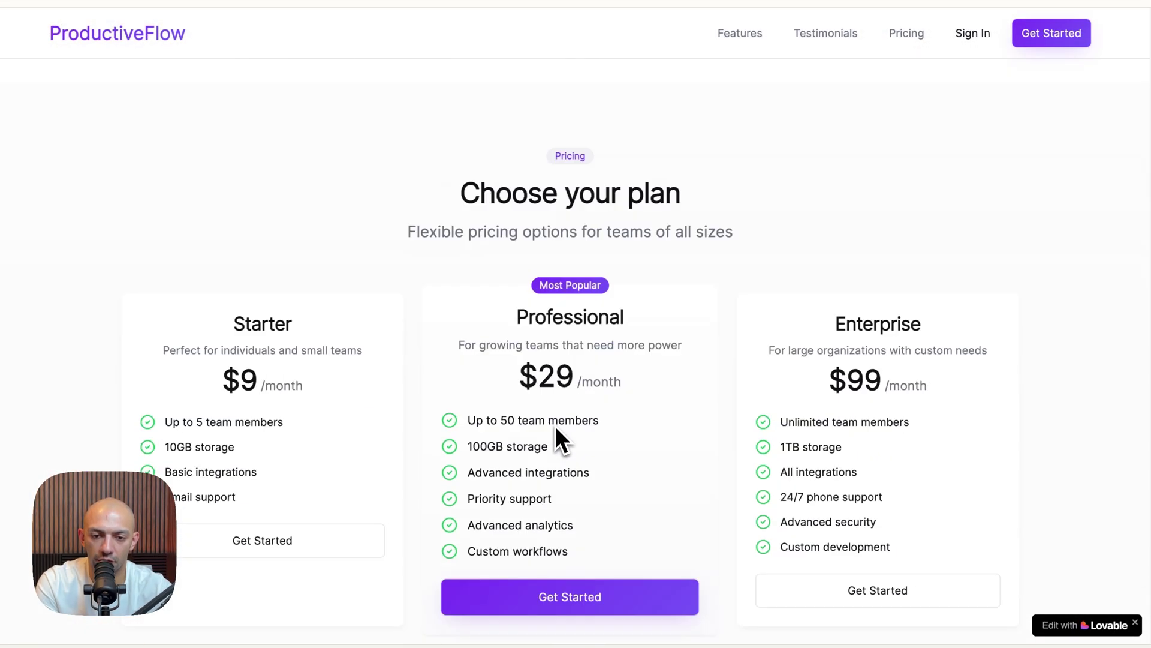
pyautogui.scroll(-3, 555, 425)
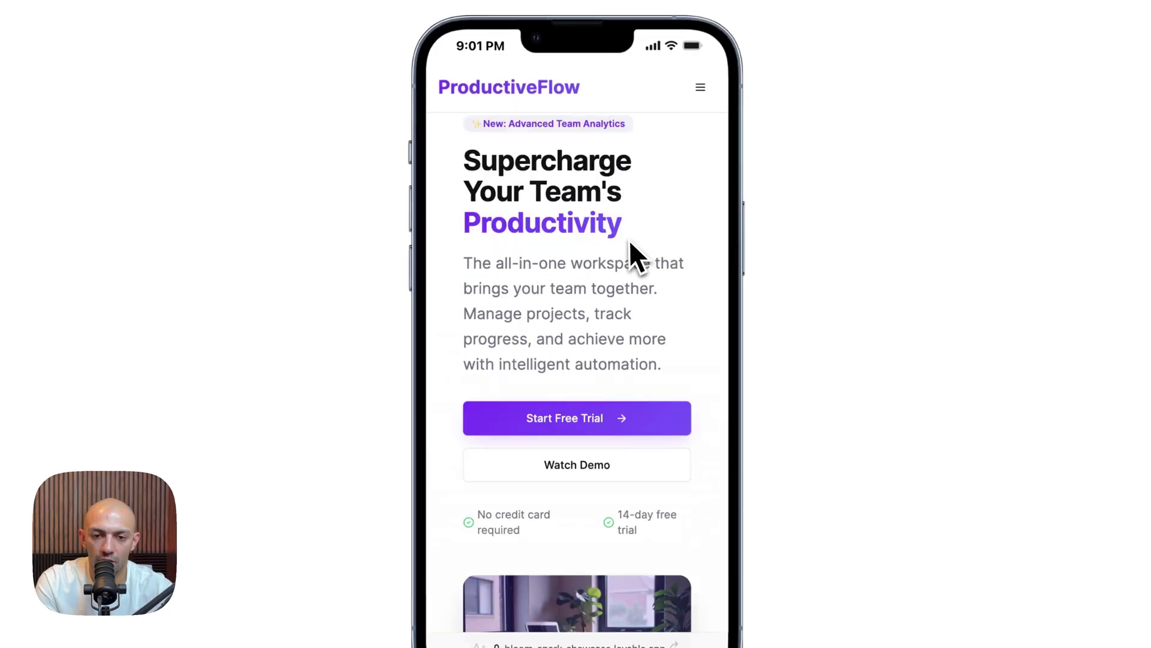
pyautogui.scroll(-5, 629, 239)
pyautogui.scroll(5, 574, 209)
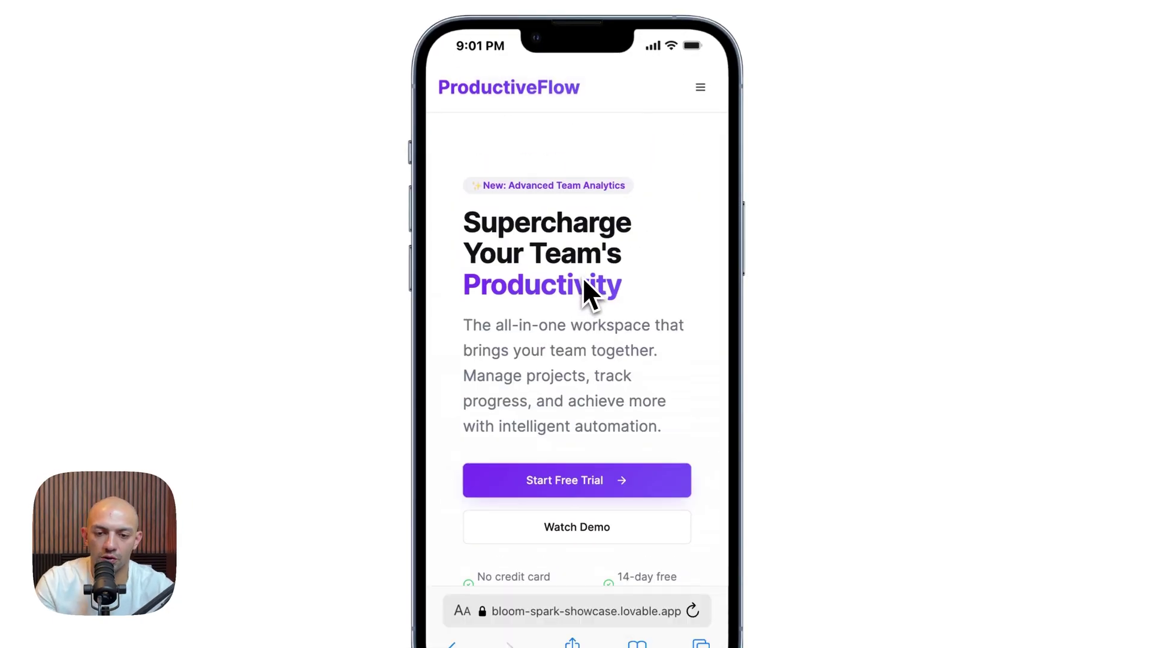
pyautogui.scroll(-5, 582, 270)
pyautogui.scroll(-4, 587, 271)
pyautogui.scroll(-5, 587, 271)
pyautogui.scroll(-4, 588, 271)
pyautogui.scroll(-3, 587, 270)
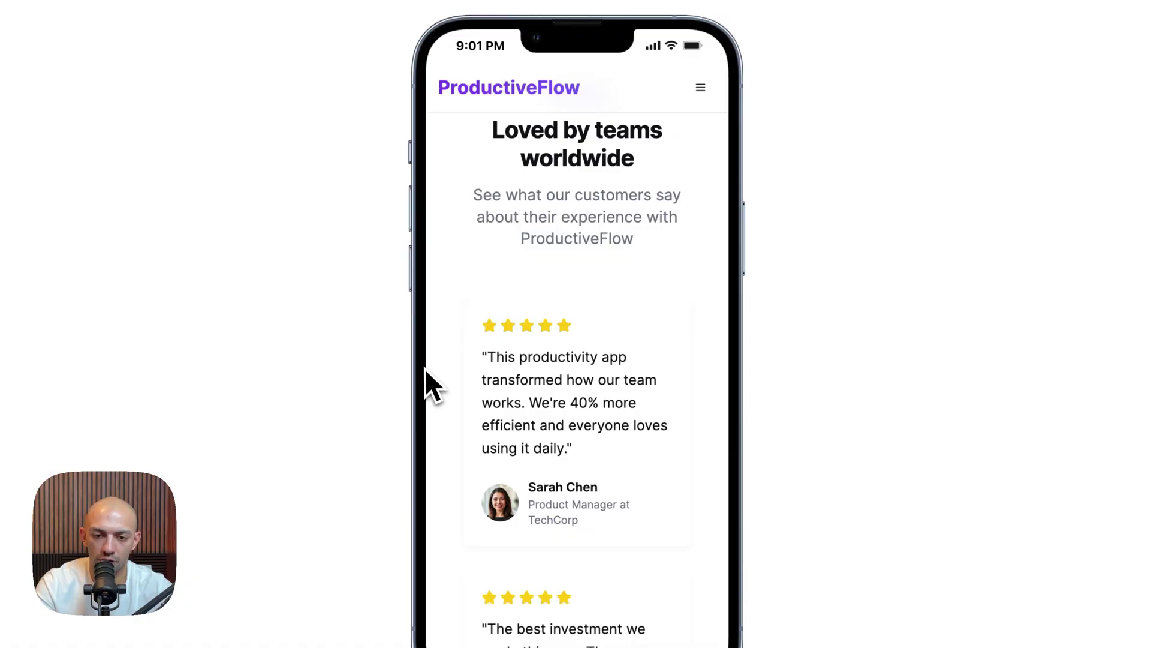
pyautogui.scroll(-5, 462, 348)
pyautogui.scroll(-5, 462, 346)
pyautogui.scroll(-5, 463, 346)
pyautogui.scroll(-5, 462, 346)
pyautogui.scroll(-5, 463, 347)
pyautogui.scroll(-5, 462, 349)
pyautogui.scroll(-3, 461, 360)
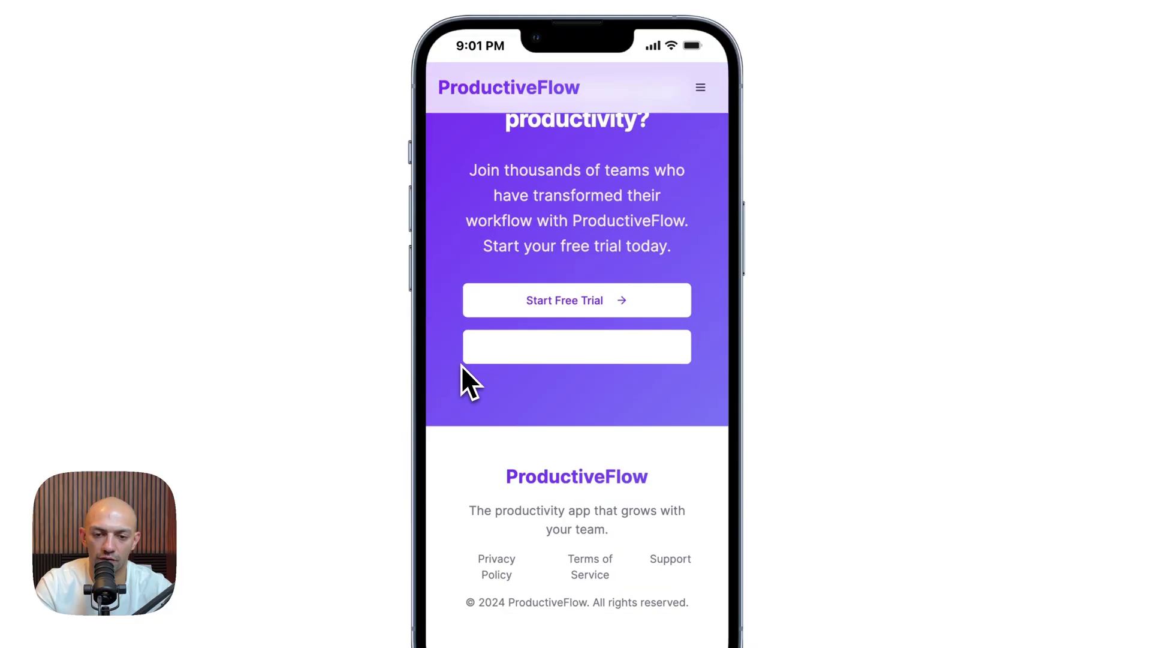
pyautogui.scroll(10, 460, 376)
pyautogui.scroll(10, 457, 464)
pyautogui.scroll(2, 457, 464)
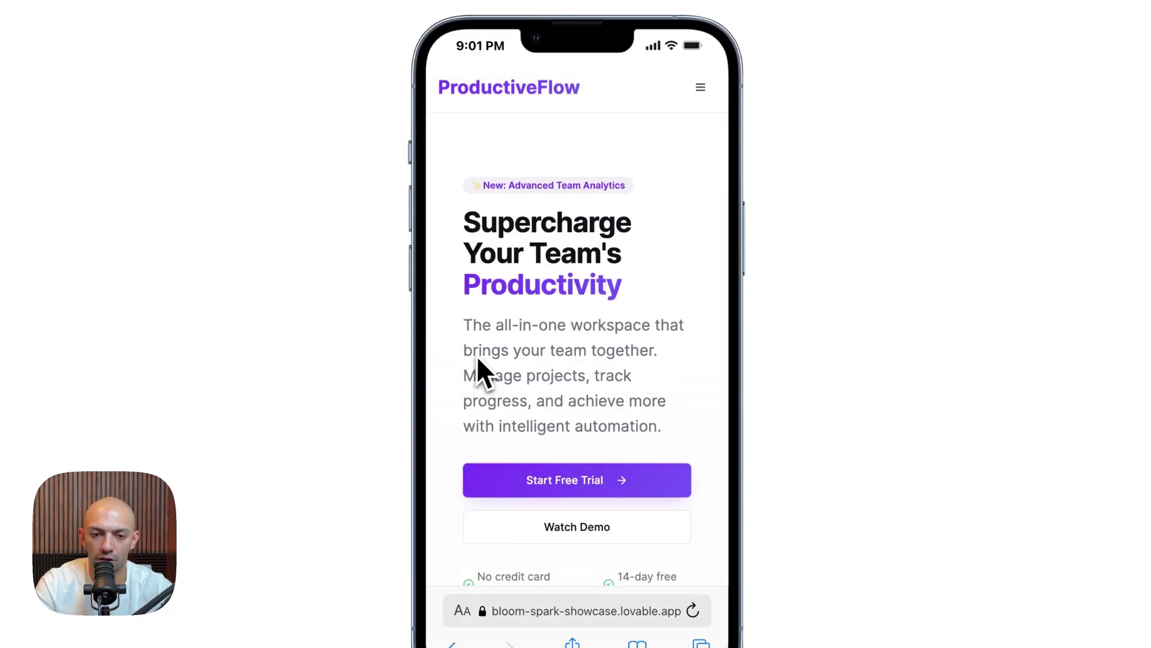
# - Try the site's mobile hamburger menu in the phone simulator, opening and closing it twice
pyautogui.click(700, 88)
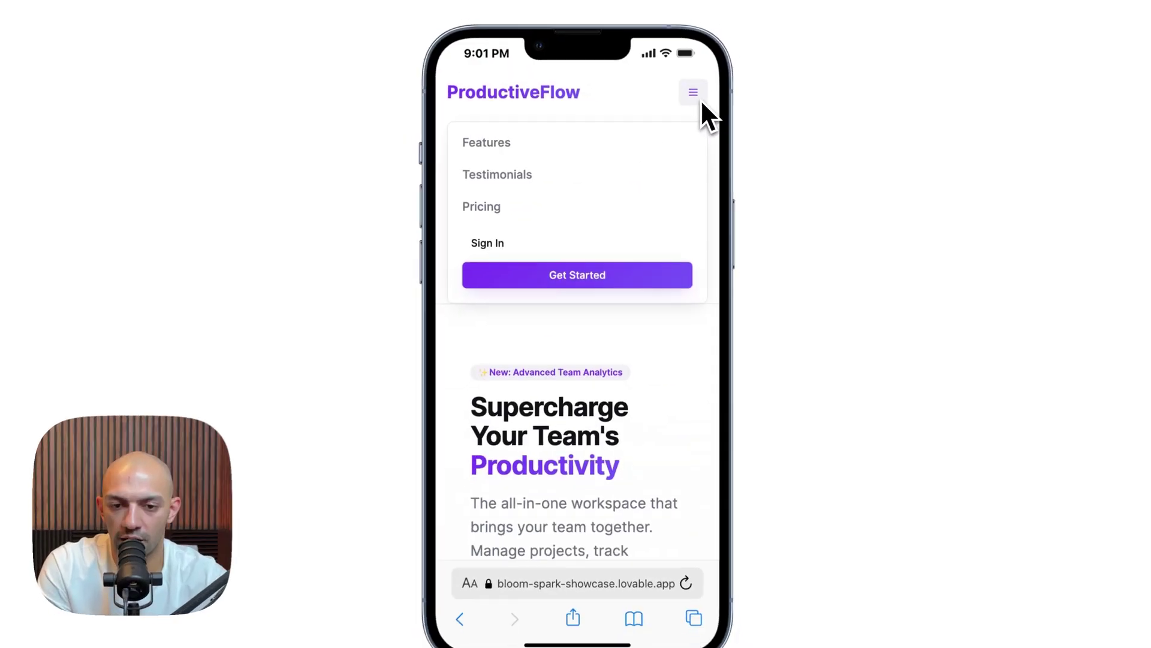
pyautogui.click(694, 92)
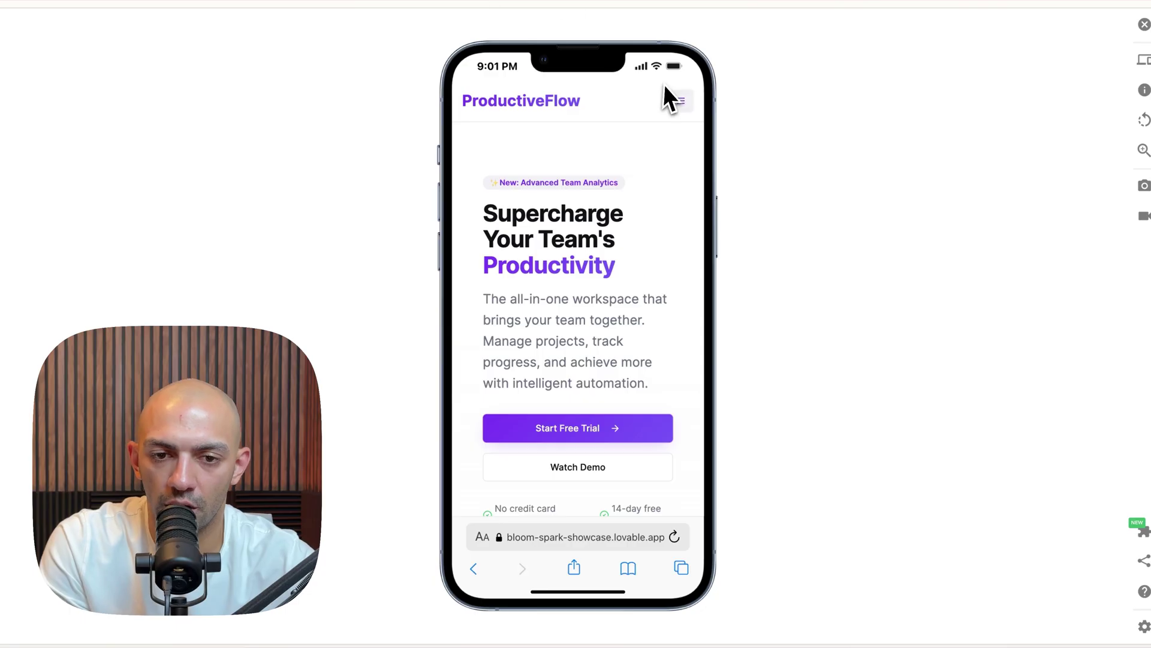
pyautogui.click(674, 92)
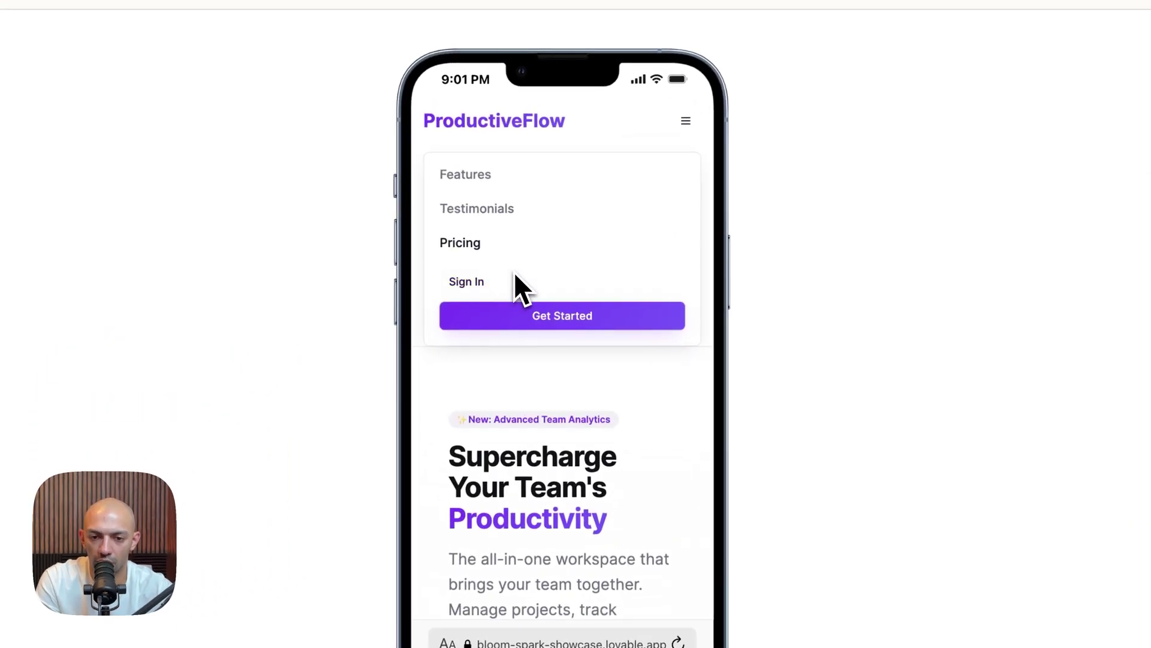
pyautogui.click(686, 122)
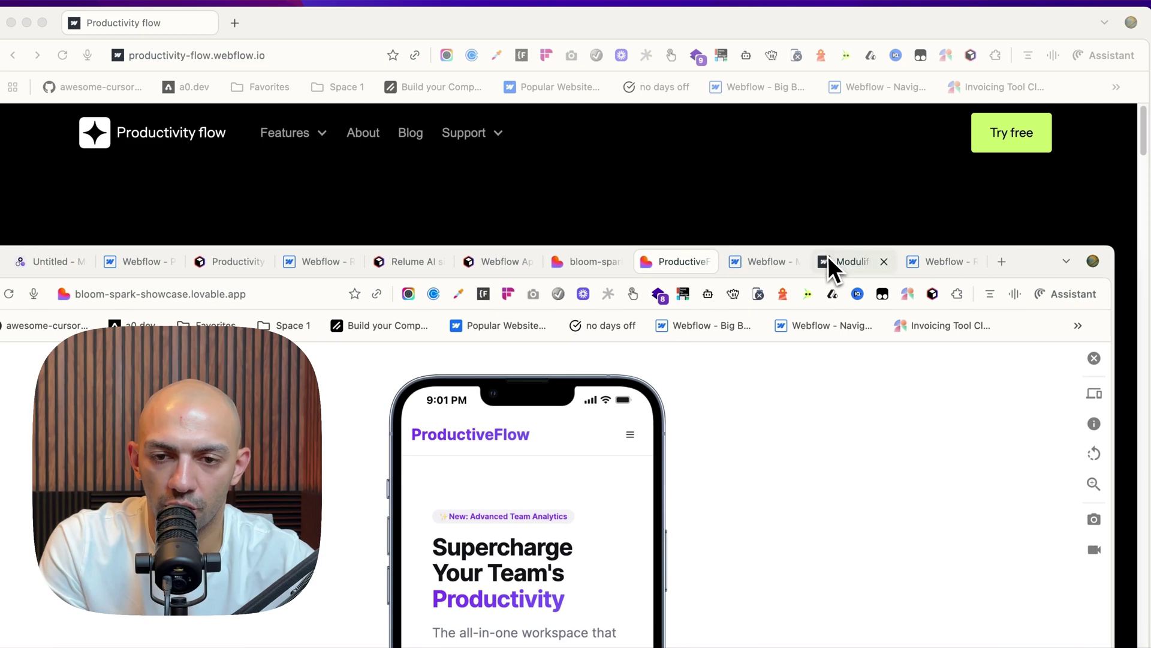
# - Move the Modulify AI site and Relume AI site 2 tabs into the main window at desktop width
pyautogui.moveTo(834, 263); pyautogui.dragTo(296, 22)
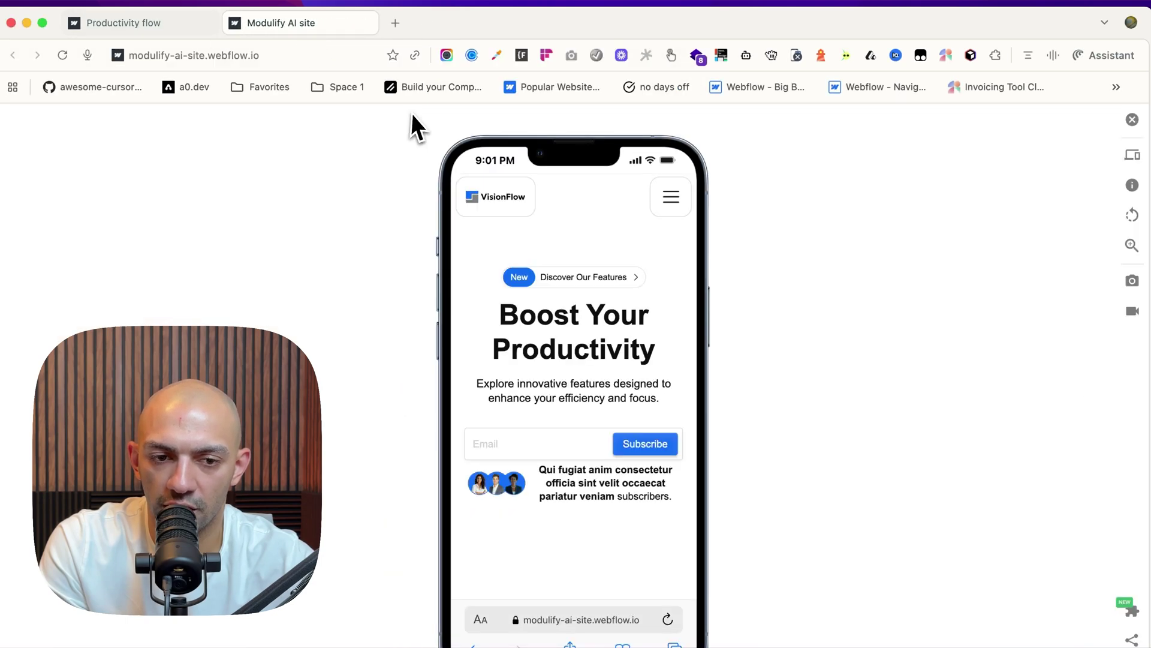
pyautogui.click(1130, 124)
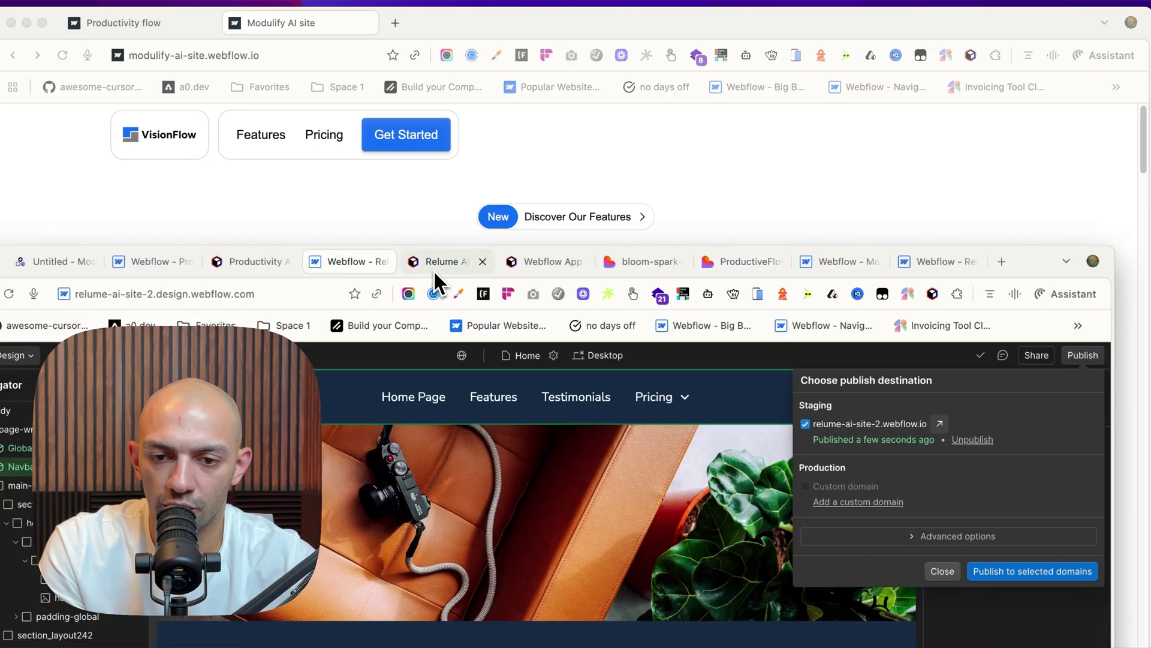
pyautogui.click(435, 261)
pyautogui.moveTo(447, 262); pyautogui.dragTo(424, 25)
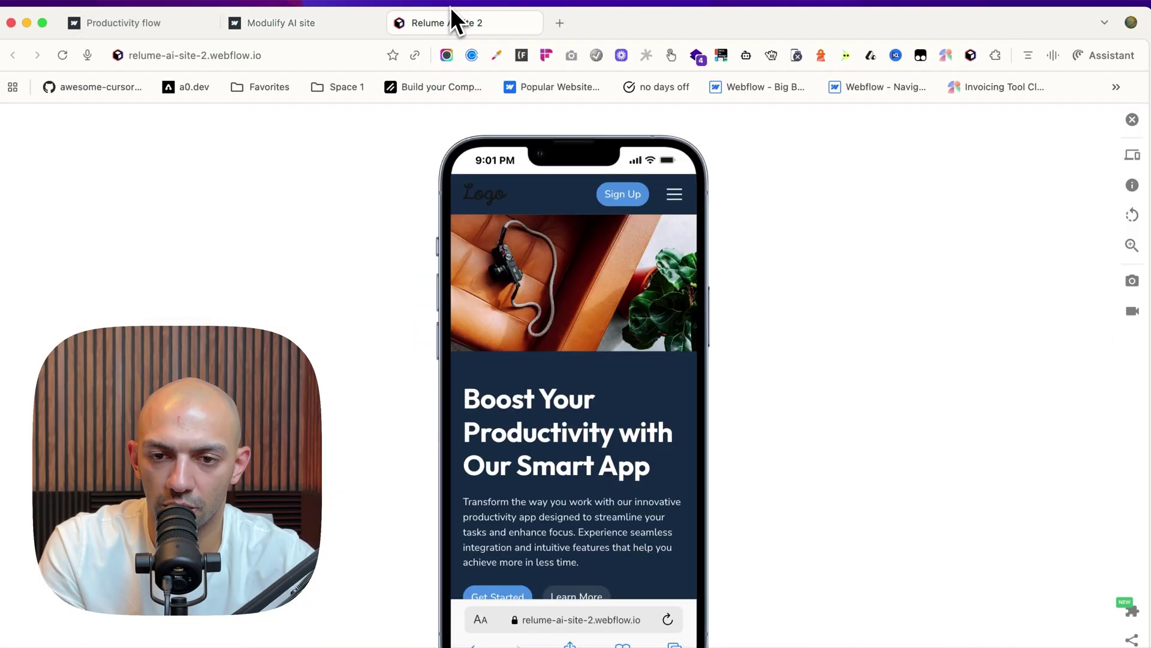
pyautogui.click(1133, 120)
pyautogui.scroll(-2, 623, 380)
pyautogui.scroll(2, 606, 396)
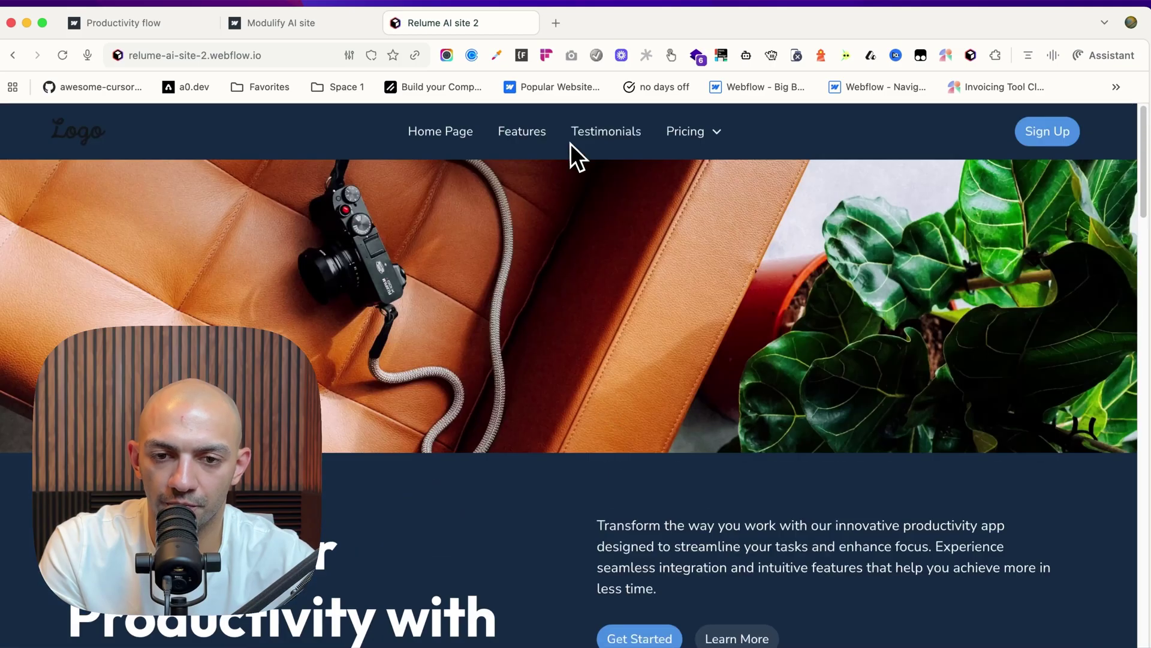
# - Show the published Relume site full screen and review it down to the pricing cards
pyautogui.press('ctrl+super+f')
pyautogui.scroll(-4, 450, 511)
pyautogui.scroll(-4, 481, 386)
pyautogui.scroll(-4, 482, 386)
pyautogui.scroll(-4, 481, 387)
pyautogui.scroll(-1, 482, 386)
pyautogui.scroll(-4, 481, 361)
pyautogui.scroll(-4, 481, 361)
pyautogui.scroll(-4, 486, 368)
pyautogui.scroll(-4, 490, 391)
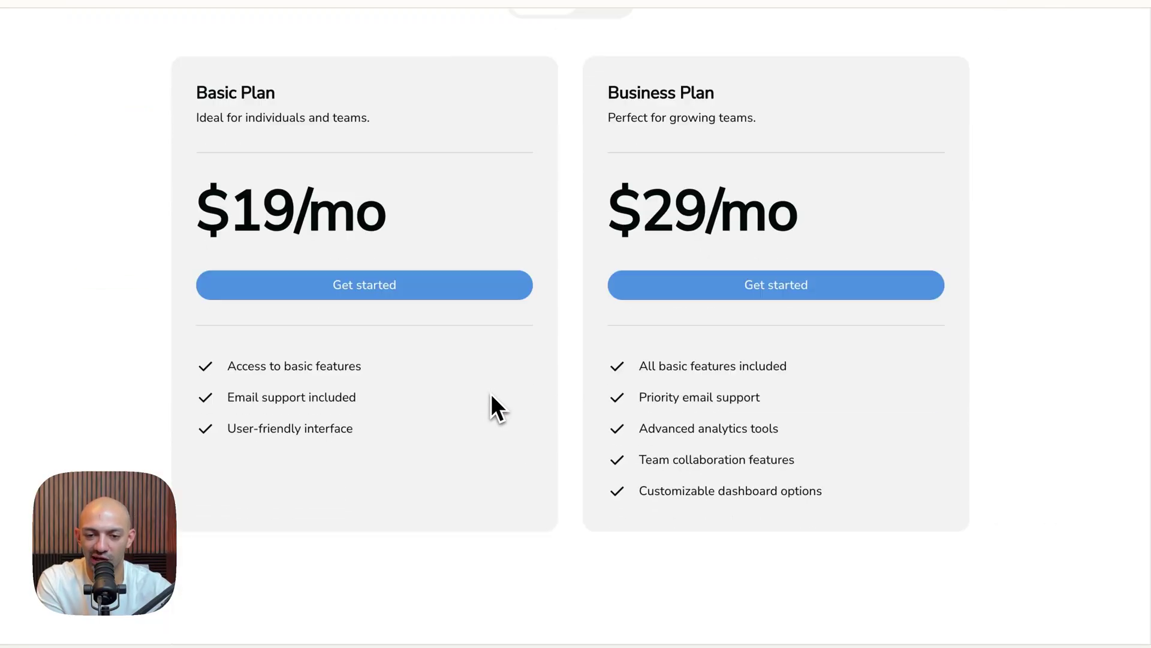
pyautogui.scroll(-5, 490, 394)
pyautogui.scroll(-4, 491, 392)
pyautogui.scroll(8, 491, 396)
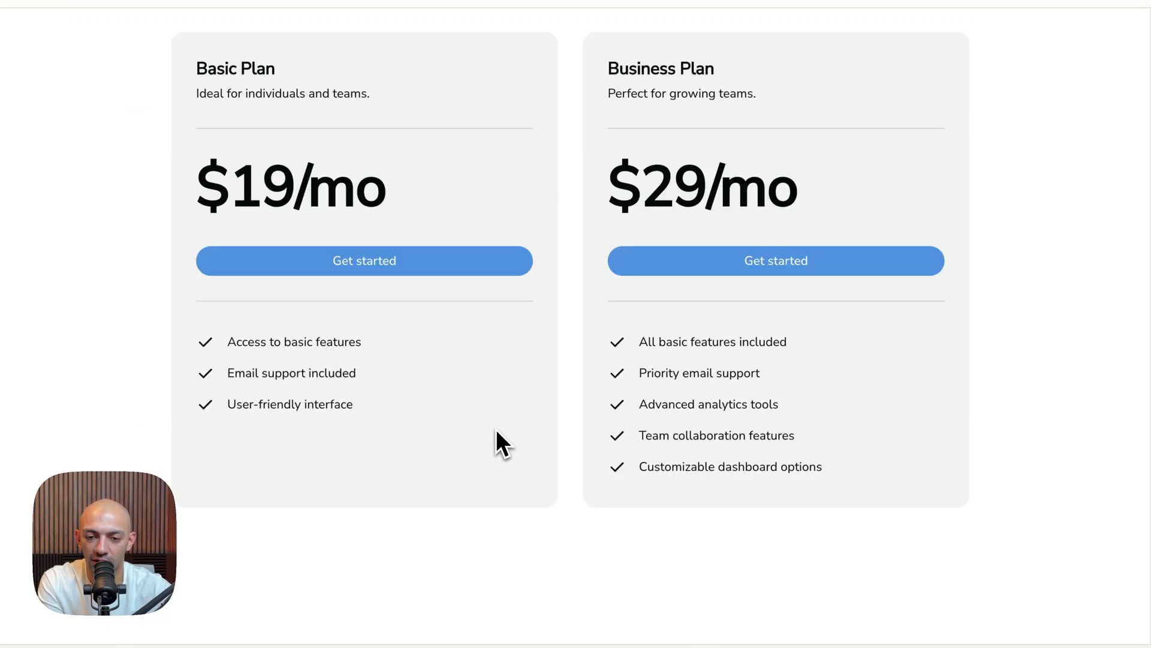
pyautogui.scroll(5, 497, 443)
pyautogui.scroll(5, 498, 513)
pyautogui.scroll(4, 495, 514)
pyautogui.scroll(4, 514, 507)
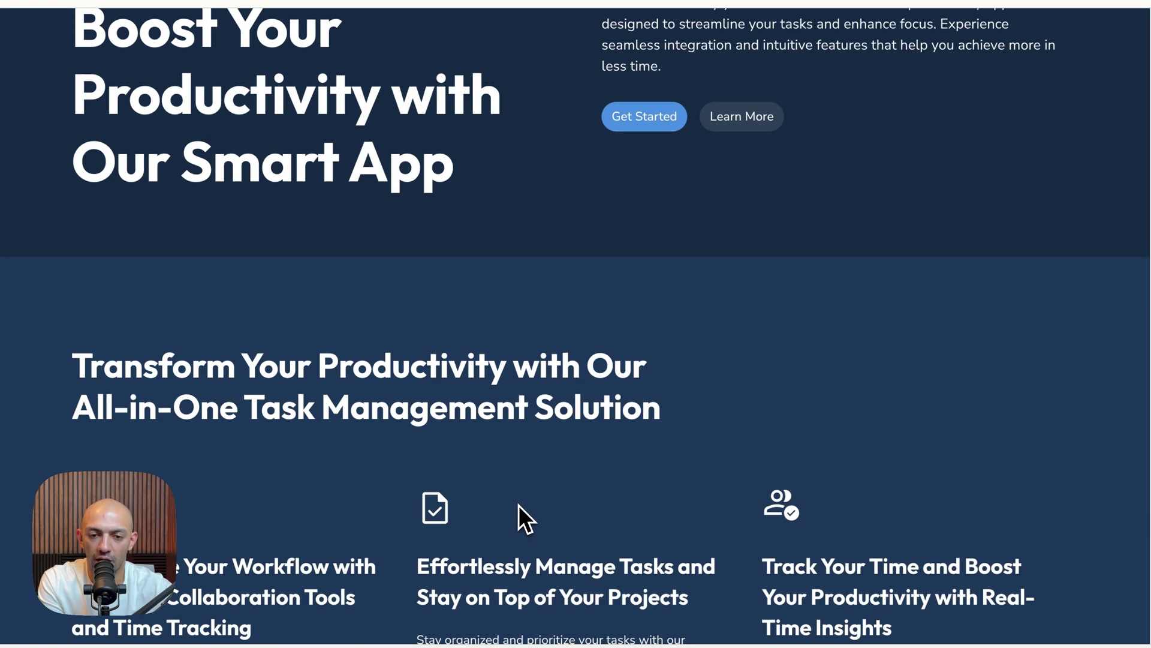
pyautogui.scroll(5, 518, 505)
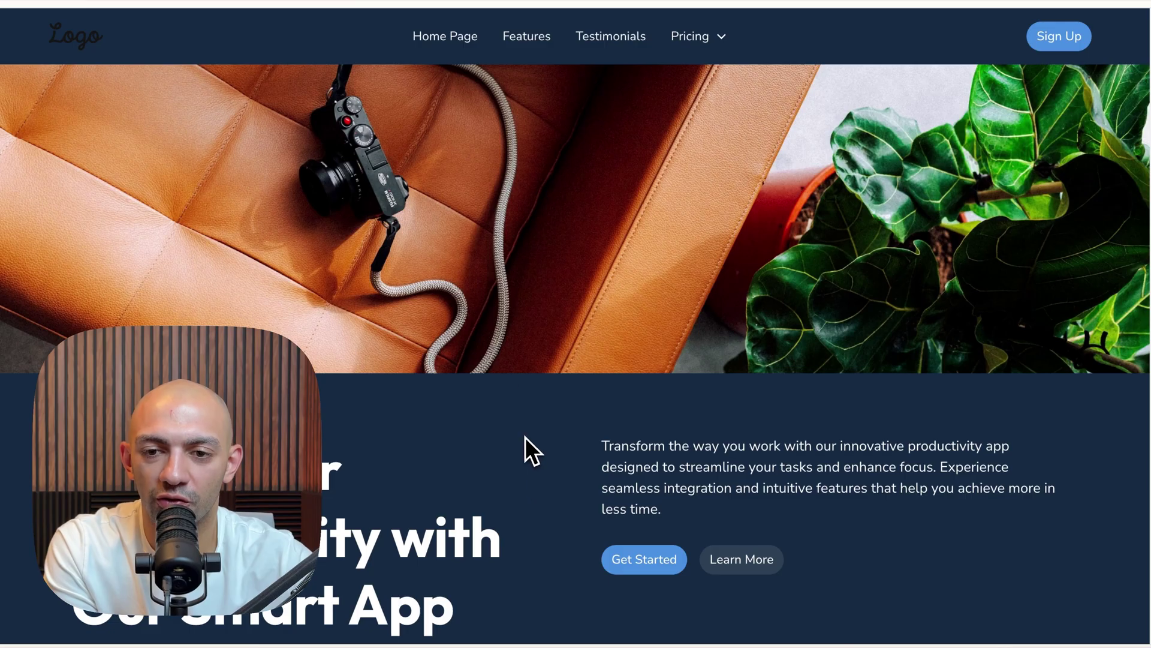
# - Switch to the live VisionFlow Modulify tab and review its features, testimonial and pricing
pyautogui.hotkey('ctrl', 'Tab')
pyautogui.scroll(-5, 655, 383)
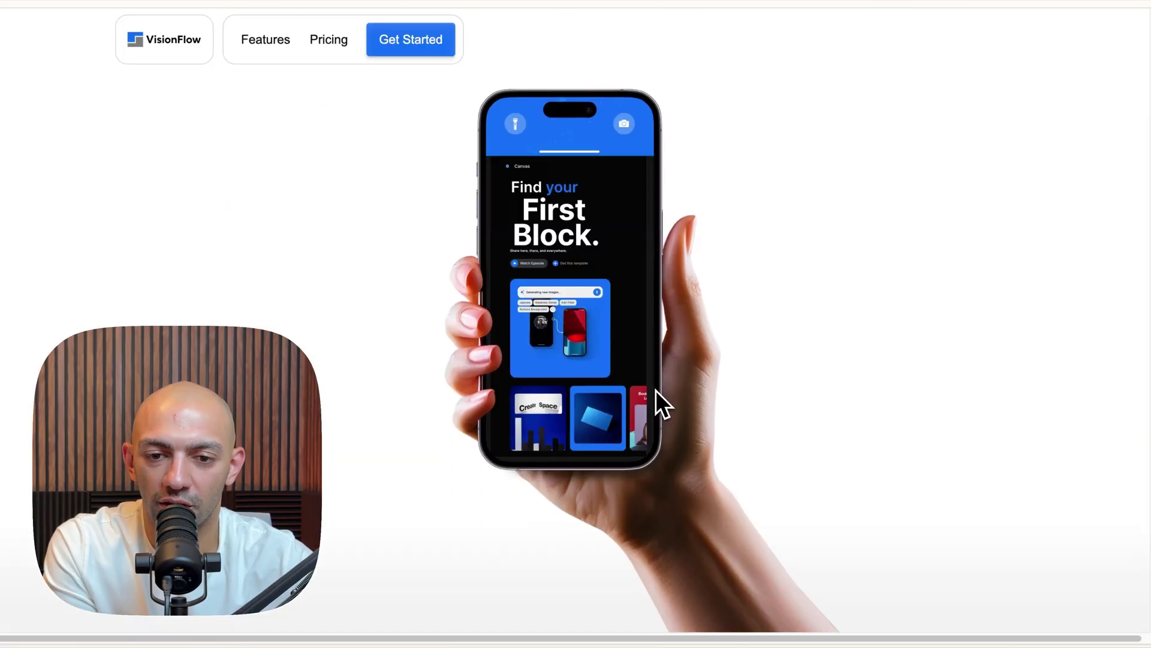
pyautogui.scroll(-5, 622, 415)
pyautogui.scroll(-5, 553, 461)
pyautogui.scroll(-3, 549, 465)
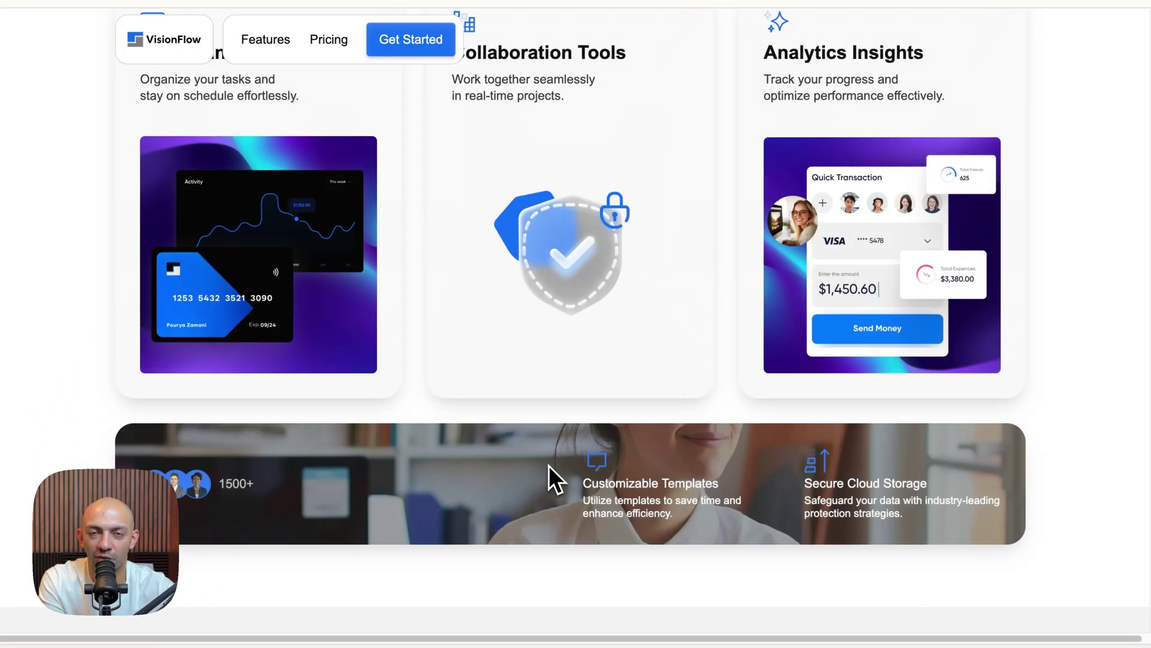
pyautogui.scroll(-5, 548, 465)
pyautogui.scroll(-4, 550, 465)
pyautogui.scroll(-5, 548, 462)
pyautogui.scroll(-4, 546, 464)
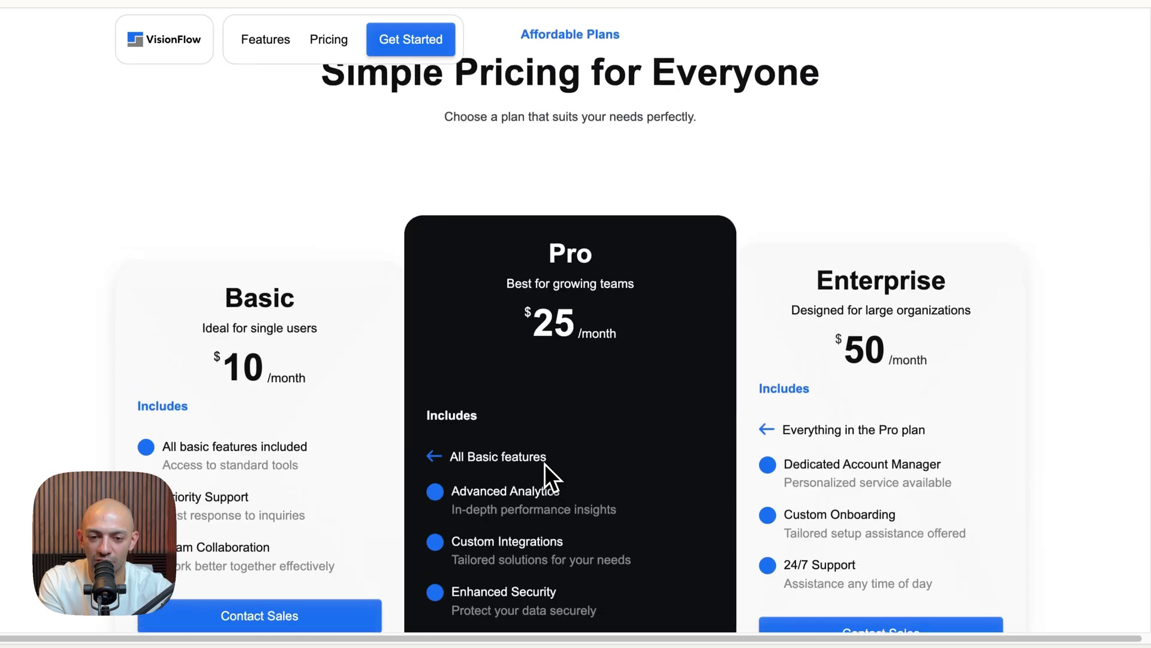
pyautogui.scroll(-3, 544, 464)
pyautogui.scroll(-3, 563, 226)
pyautogui.scroll(-5, 576, 263)
pyautogui.scroll(-3, 518, 399)
pyautogui.scroll(-4, 241, 348)
pyautogui.scroll(-5, 240, 348)
pyautogui.scroll(-4, 239, 347)
pyautogui.scroll(-2, 252, 361)
pyautogui.scroll(5, 297, 424)
pyautogui.scroll(5, 316, 448)
pyautogui.scroll(4, 316, 448)
pyautogui.scroll(5, 345, 382)
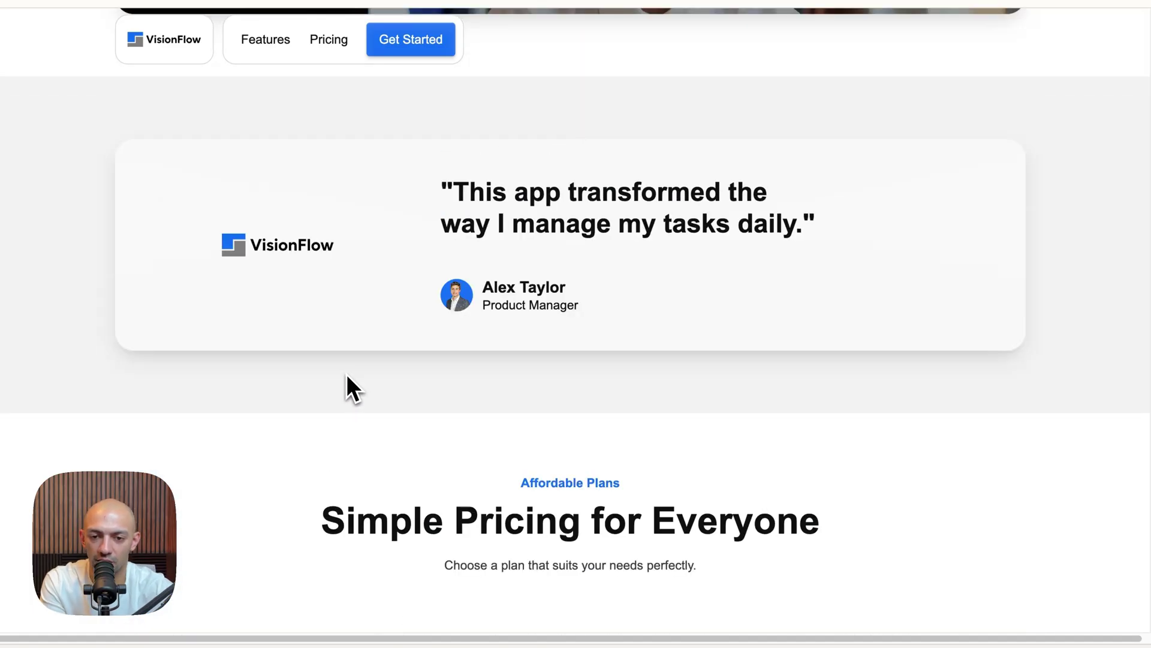
pyautogui.scroll(-4, 335, 355)
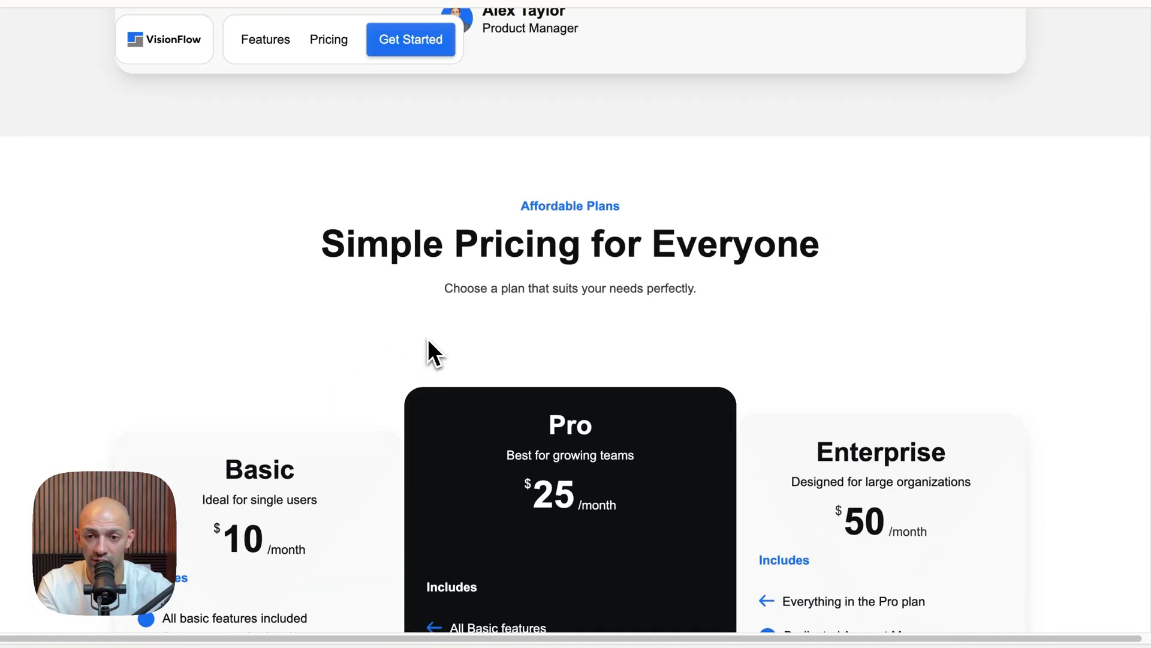
pyautogui.scroll(-3, 424, 347)
pyautogui.scroll(6, 423, 347)
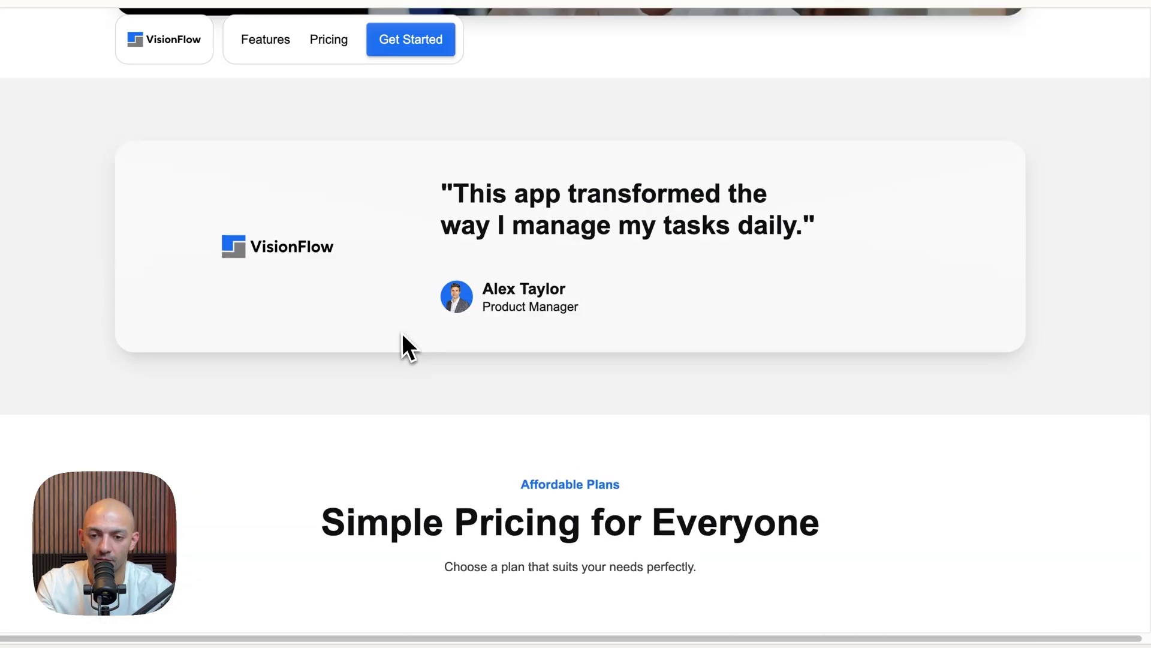
pyautogui.scroll(6, 401, 333)
pyautogui.scroll(3, 397, 325)
pyautogui.scroll(5, 397, 325)
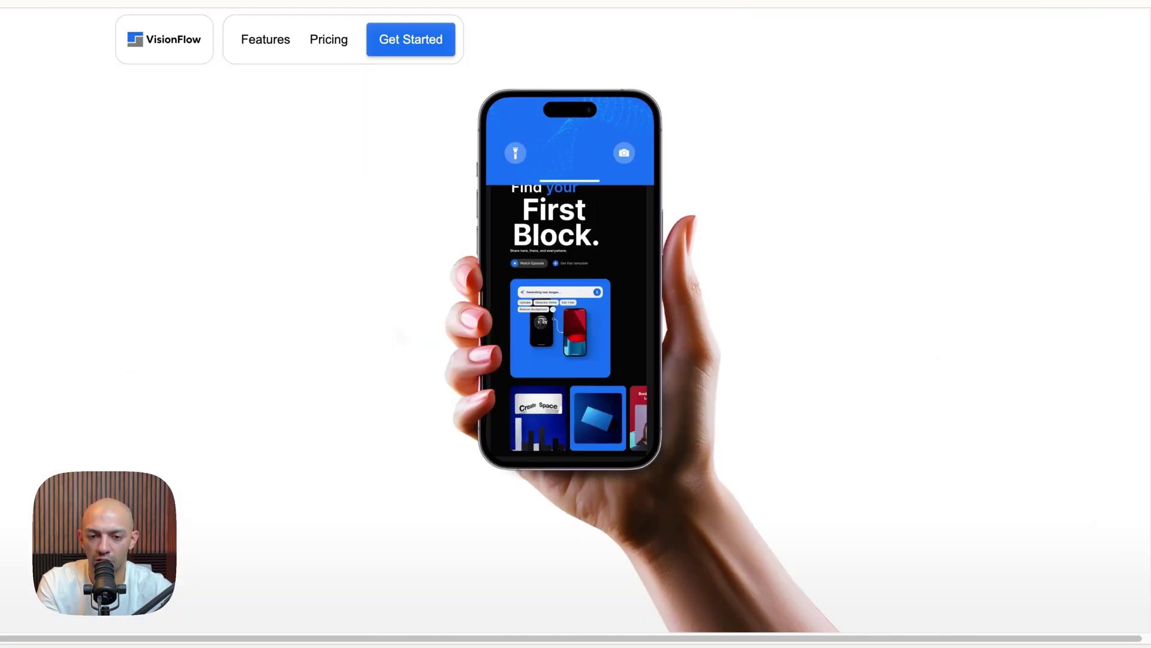
pyautogui.scroll(4, 397, 325)
pyautogui.scroll(4, 397, 324)
pyautogui.scroll(-4, 483, 325)
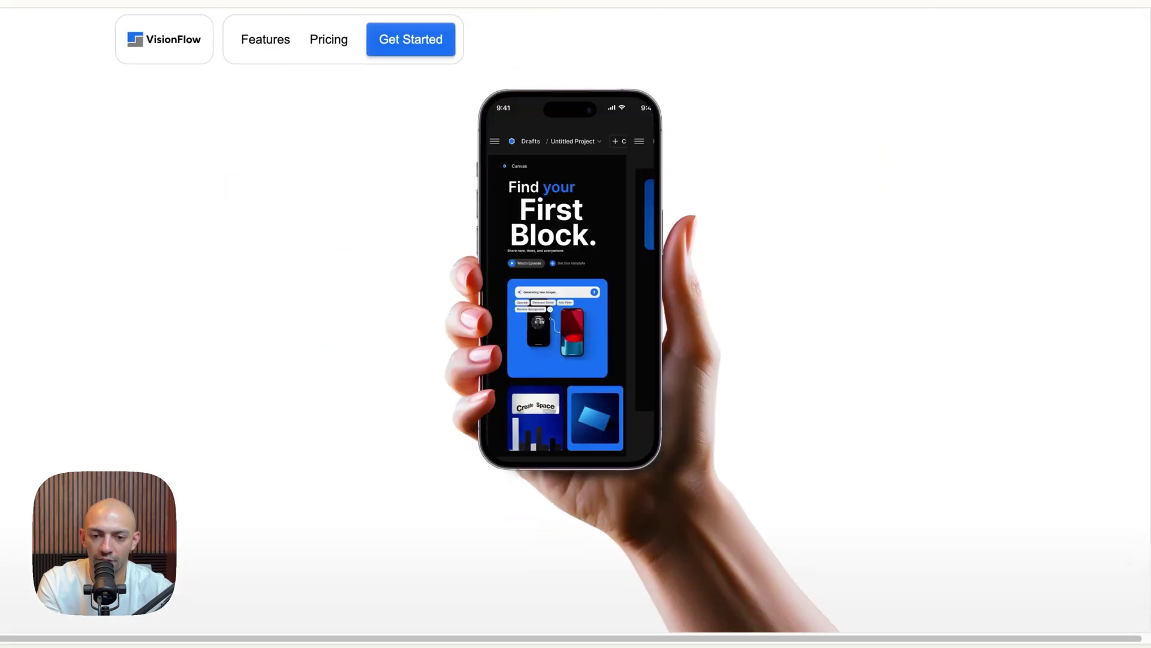
pyautogui.scroll(-15, 576, 360)
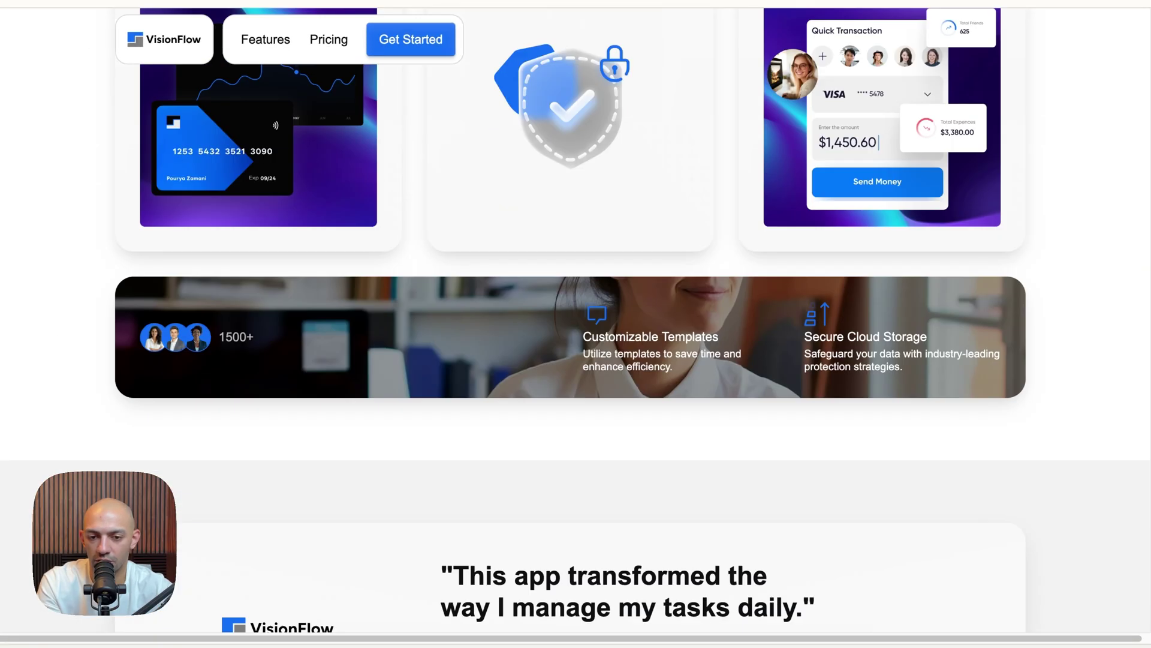
pyautogui.scroll(-5, 575, 360)
pyautogui.scroll(-3, 576, 360)
pyautogui.scroll(6, 575, 360)
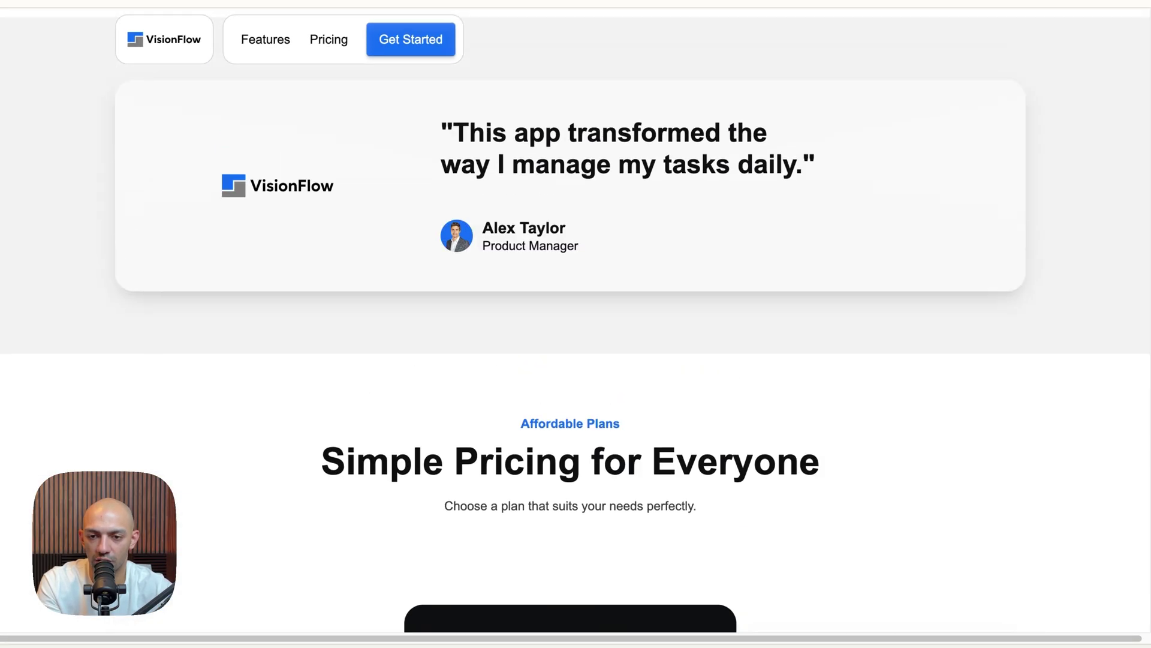
pyautogui.scroll(6, 576, 360)
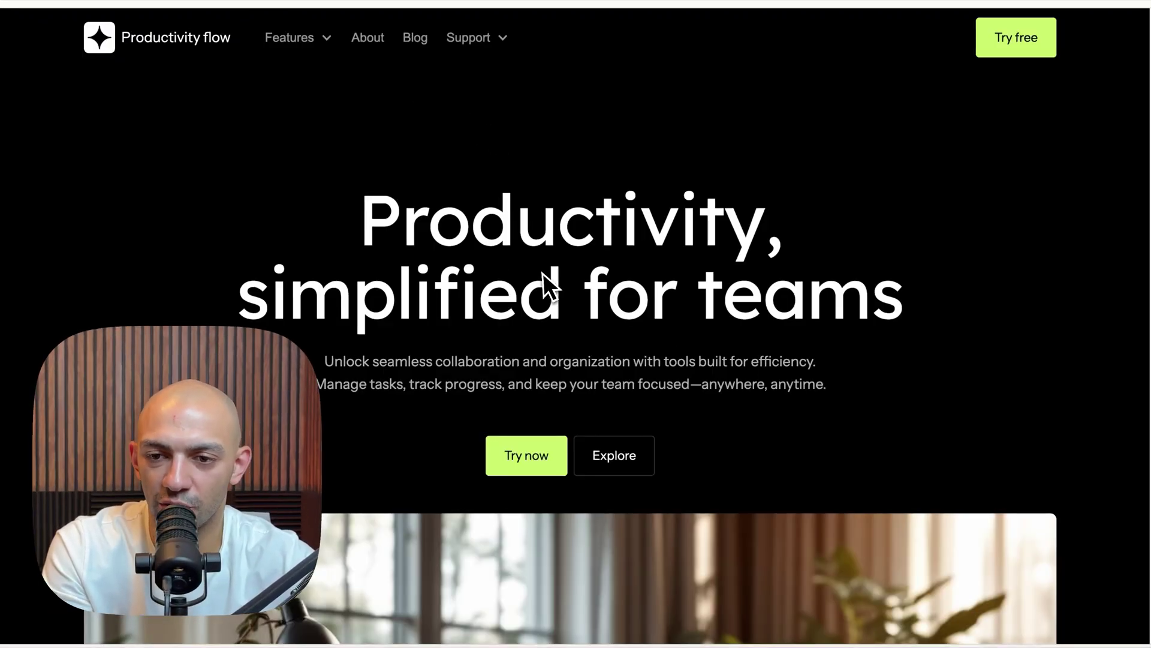
pyautogui.scroll(-5, 576, 325)
pyautogui.scroll(-5, 593, 140)
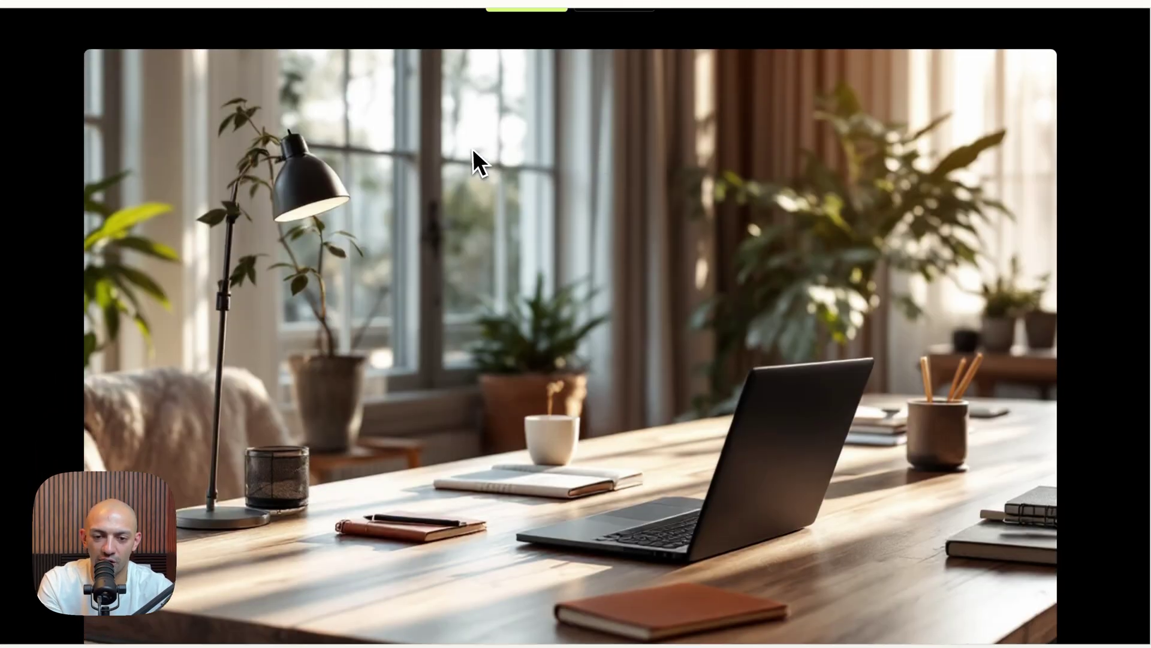
pyautogui.scroll(-5, 463, 149)
pyautogui.scroll(-5, 503, 189)
pyautogui.scroll(-5, 500, 186)
pyautogui.scroll(-4, 501, 187)
pyautogui.scroll(-5, 501, 186)
pyautogui.scroll(-4, 500, 187)
pyautogui.scroll(-3, 512, 181)
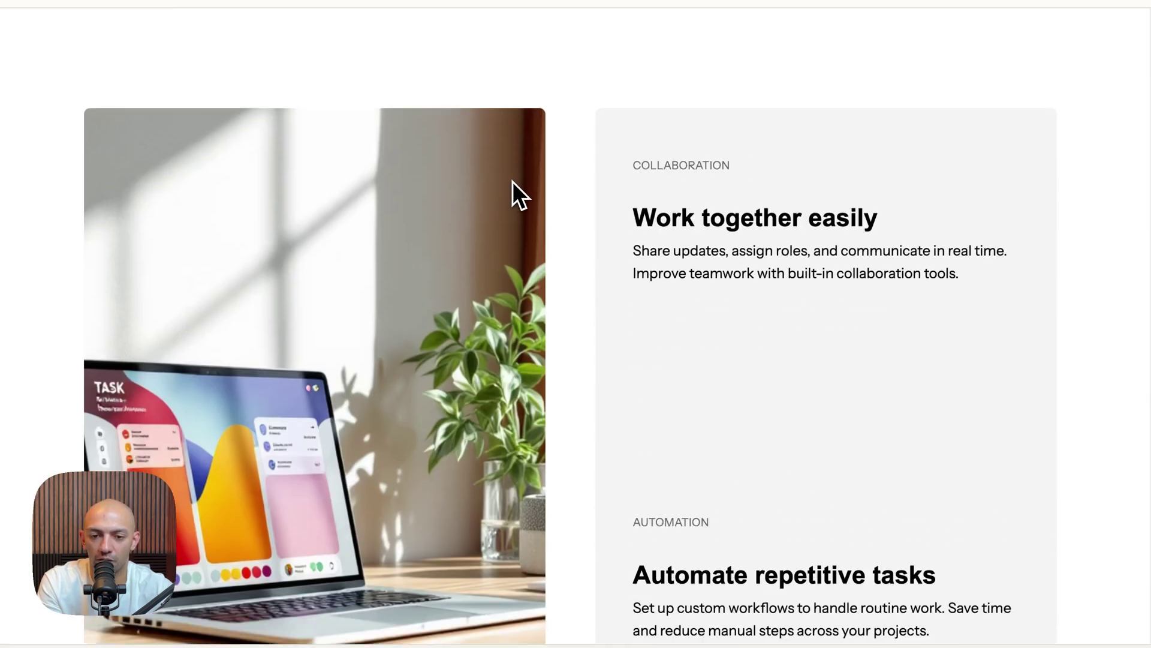
pyautogui.scroll(-4, 512, 181)
pyautogui.scroll(-3, 510, 181)
pyautogui.scroll(-5, 509, 181)
pyautogui.scroll(-4, 495, 180)
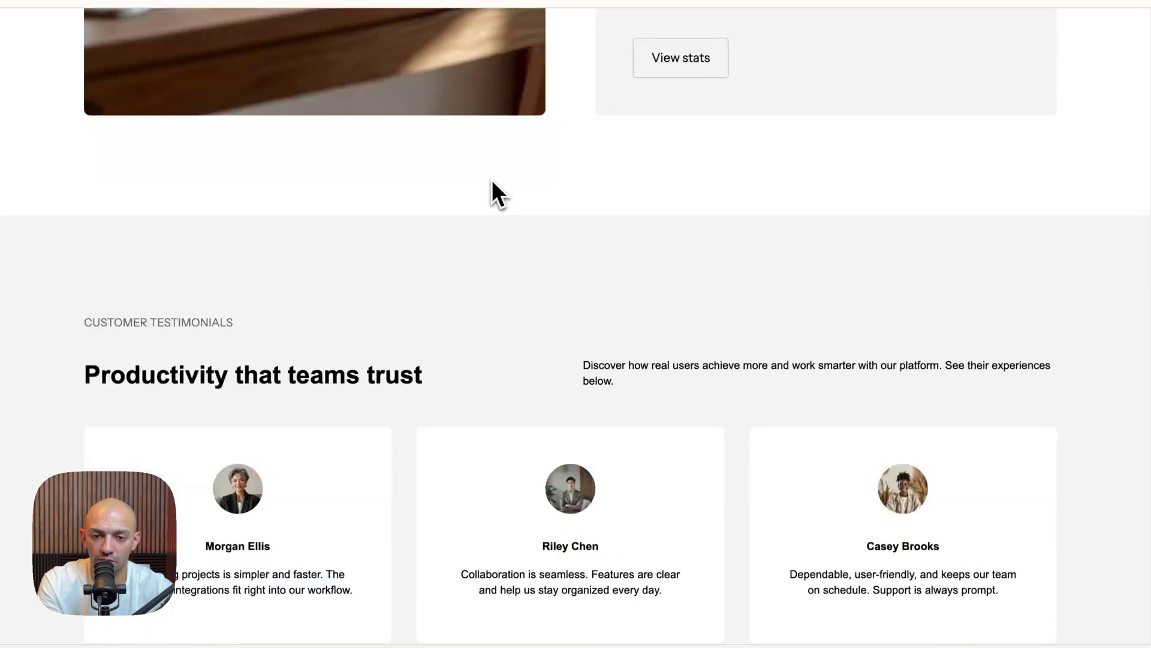
pyautogui.scroll(-5, 491, 178)
pyautogui.scroll(-4, 486, 178)
pyautogui.scroll(-4, 327, 262)
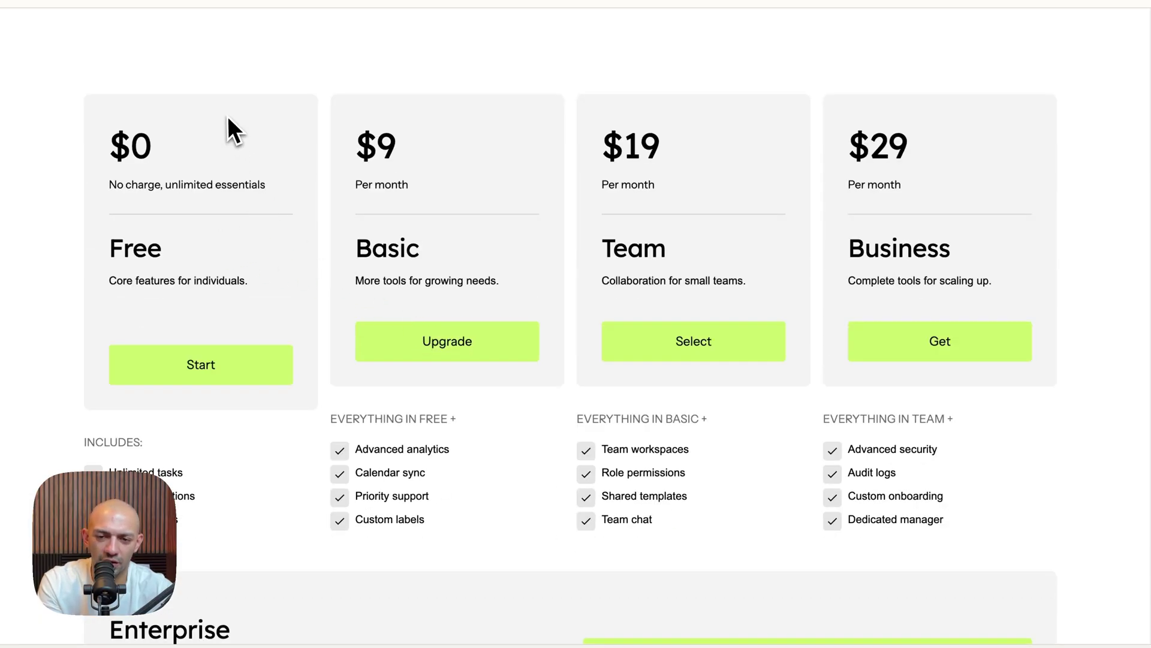
pyautogui.scroll(5, 230, 115)
pyautogui.scroll(3, 246, 167)
pyautogui.scroll(-4, 604, 173)
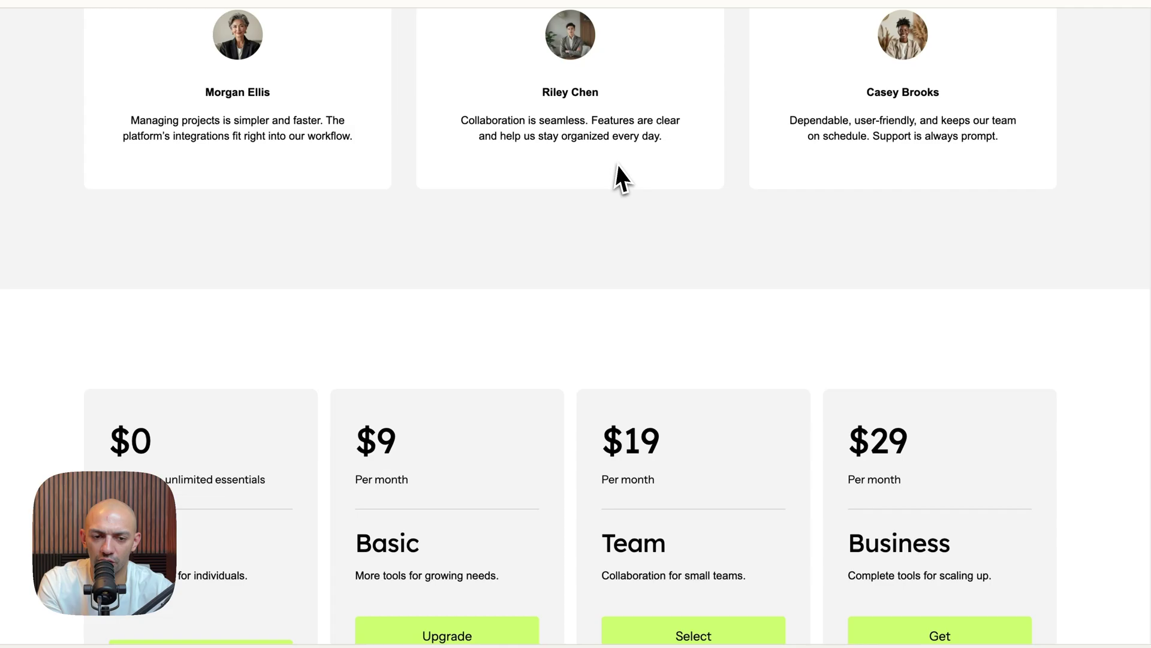
pyautogui.scroll(-2, 603, 174)
pyautogui.scroll(-6, 626, 195)
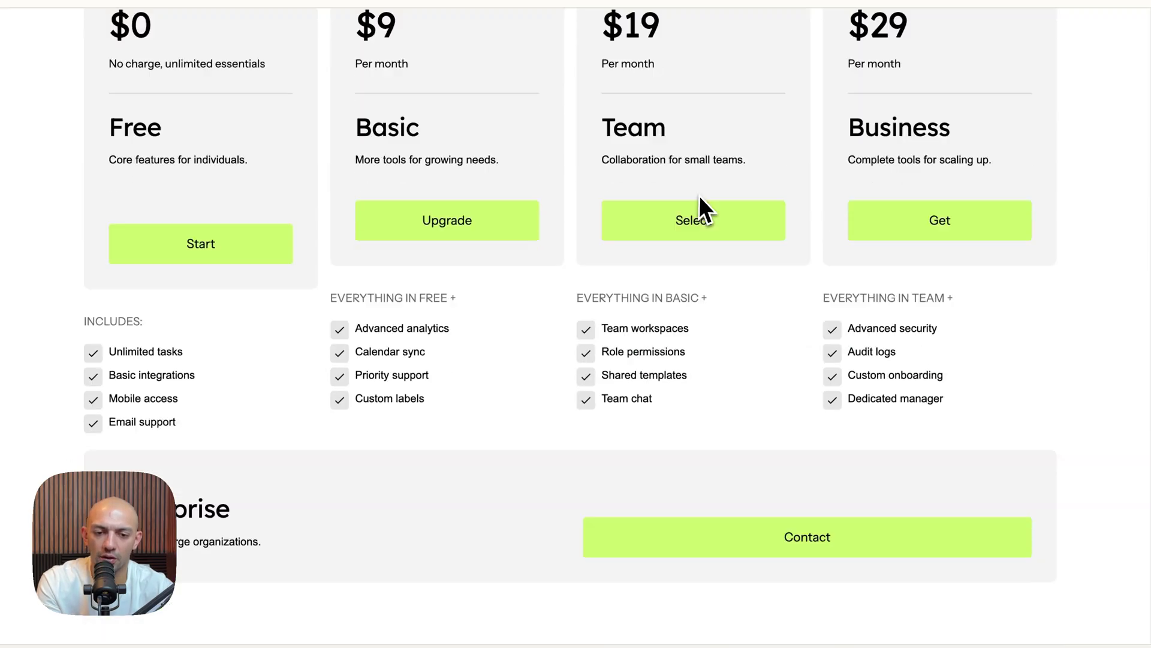
pyautogui.scroll(-4, 701, 196)
pyautogui.scroll(3, 703, 203)
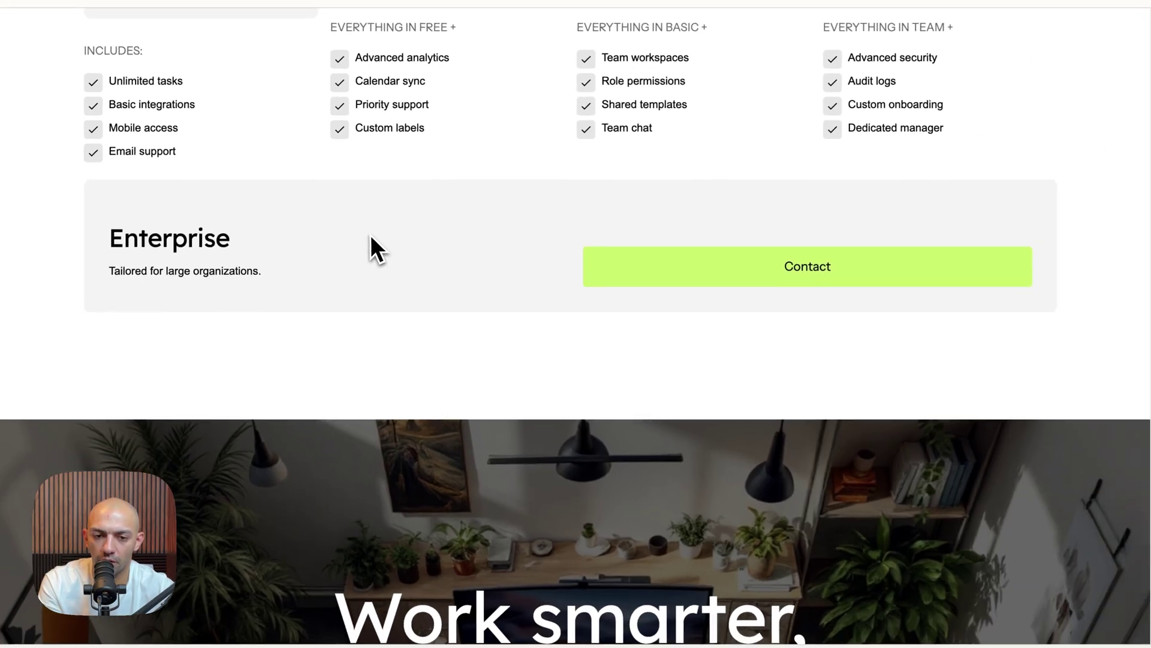
pyautogui.scroll(-4, 382, 234)
pyautogui.scroll(-4, 407, 126)
pyautogui.scroll(-4, 484, 268)
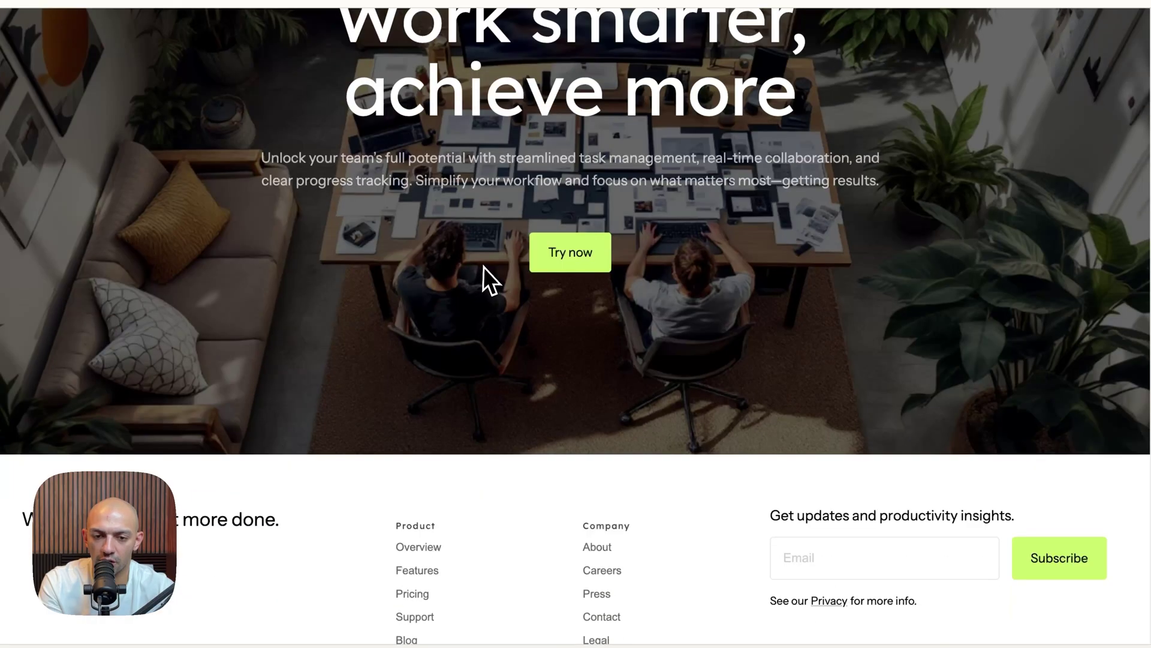
pyautogui.scroll(1, 582, 314)
pyautogui.scroll(2, 582, 314)
pyautogui.scroll(-4, 354, 260)
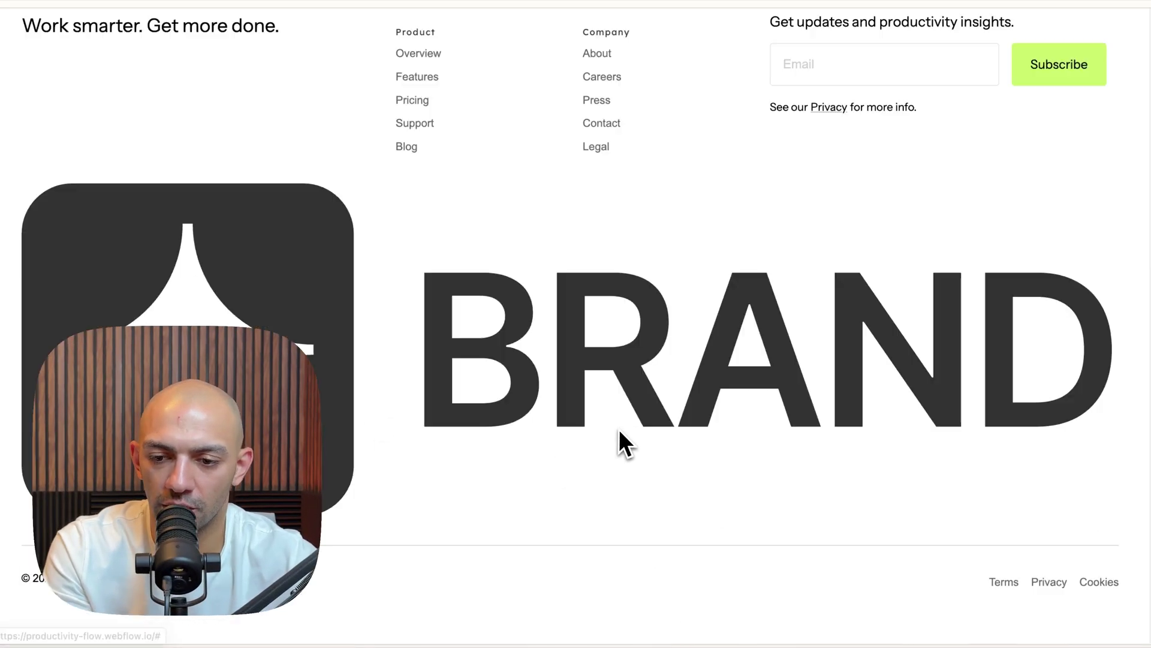
pyautogui.scroll(3, 633, 428)
pyautogui.scroll(8, 708, 425)
pyautogui.scroll(8, 710, 426)
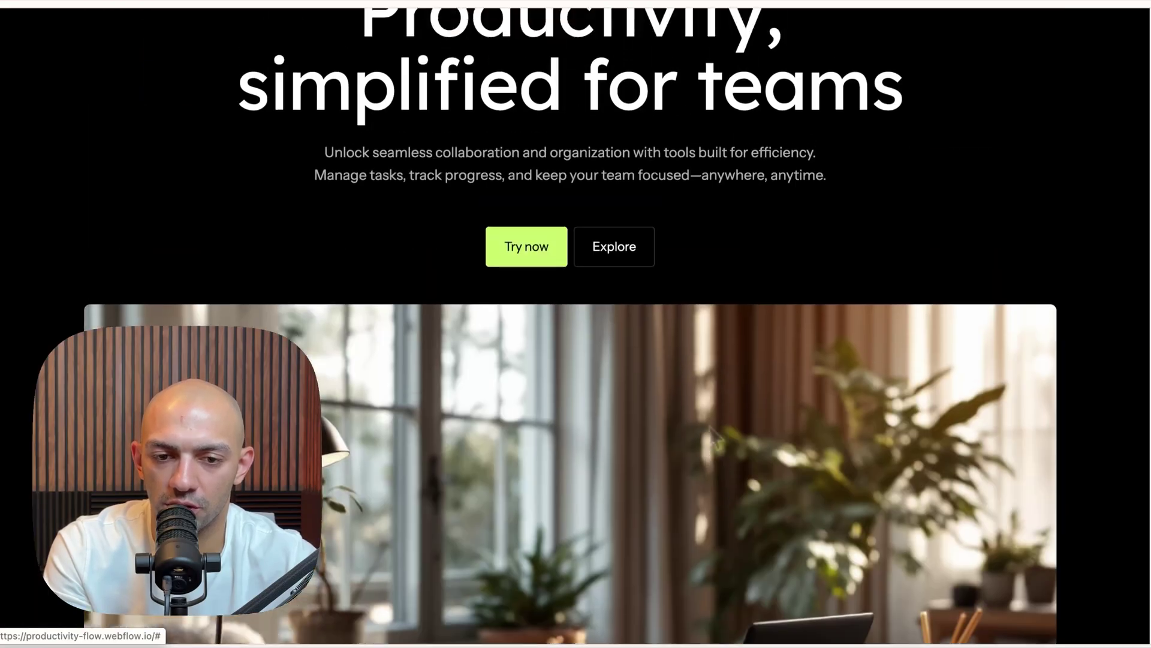